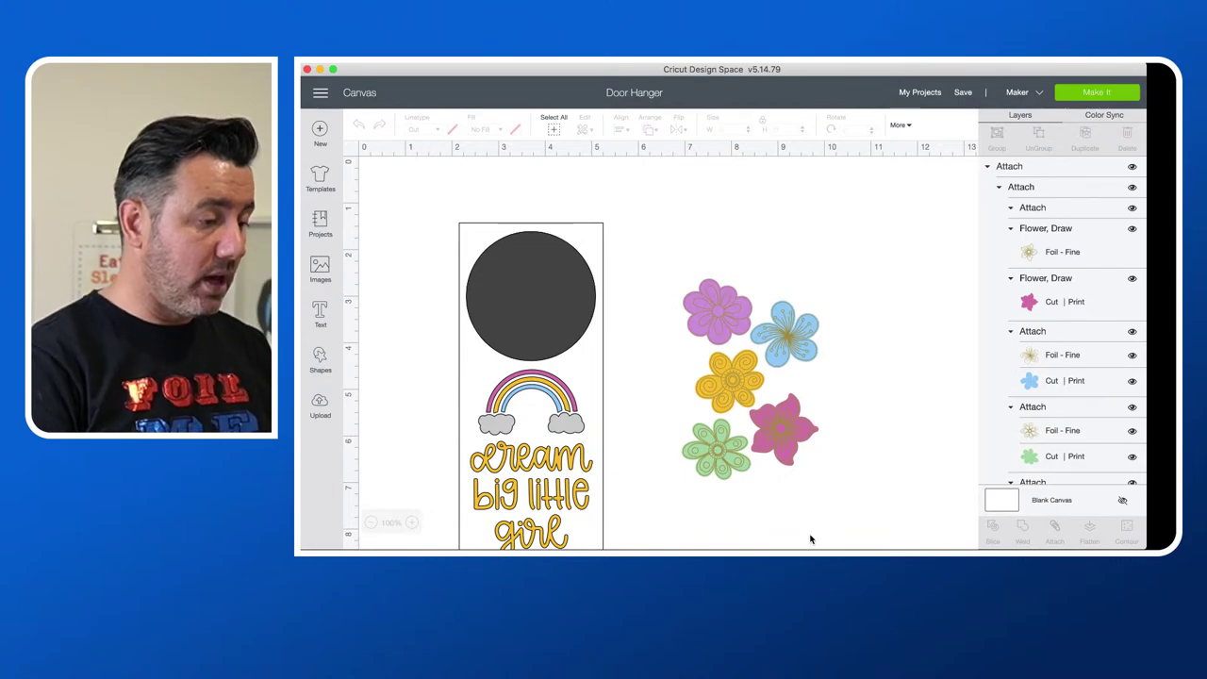
Step: Delete the whole door hanger design beside the flowers: rectangle, dark circle, rainbow and "dream big little girl" lettering
scroll(681, 347, down, 3)
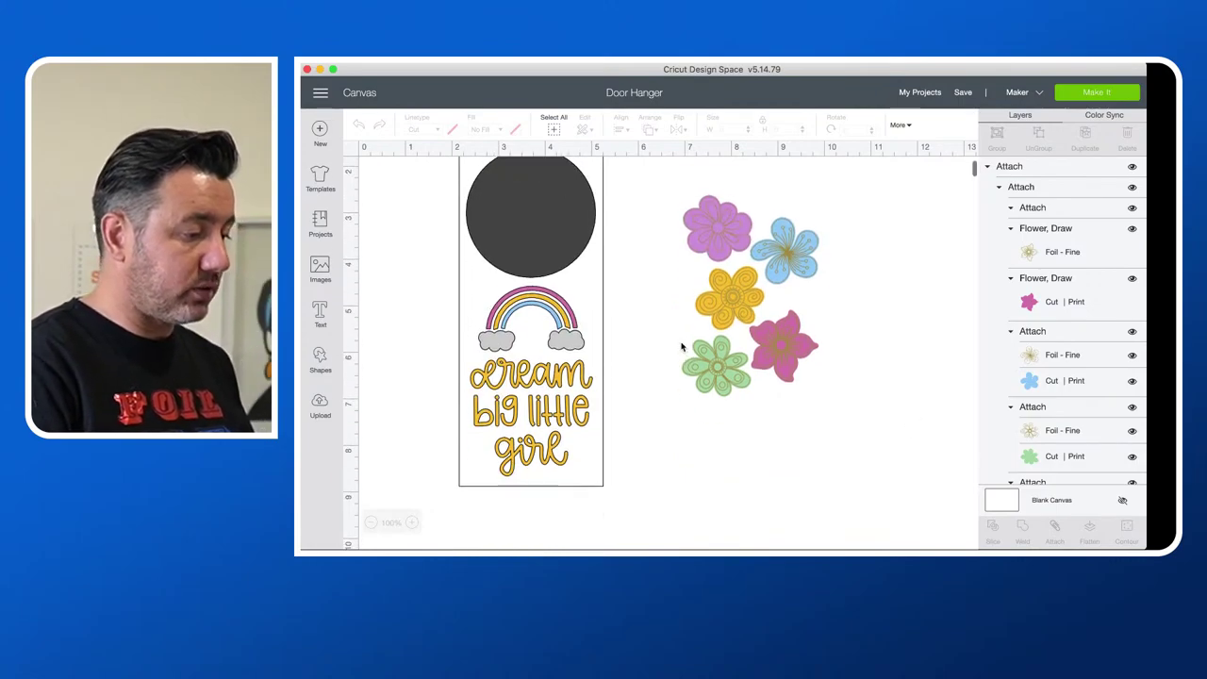
click(600, 296)
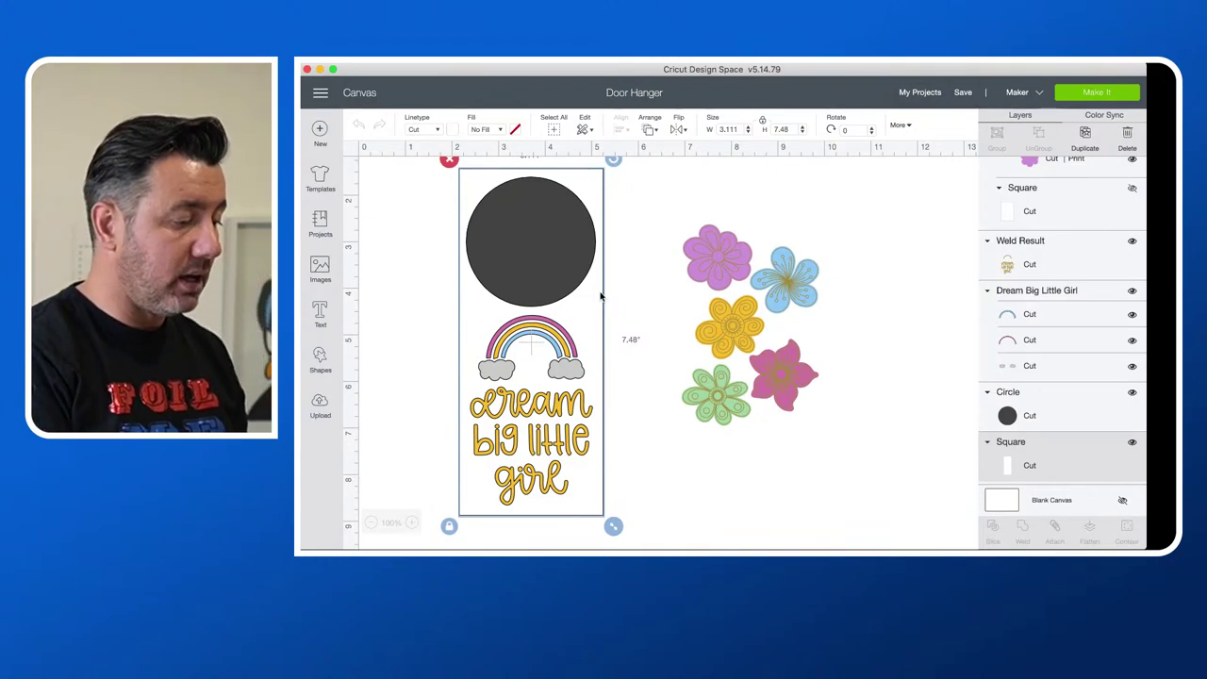
click(634, 447)
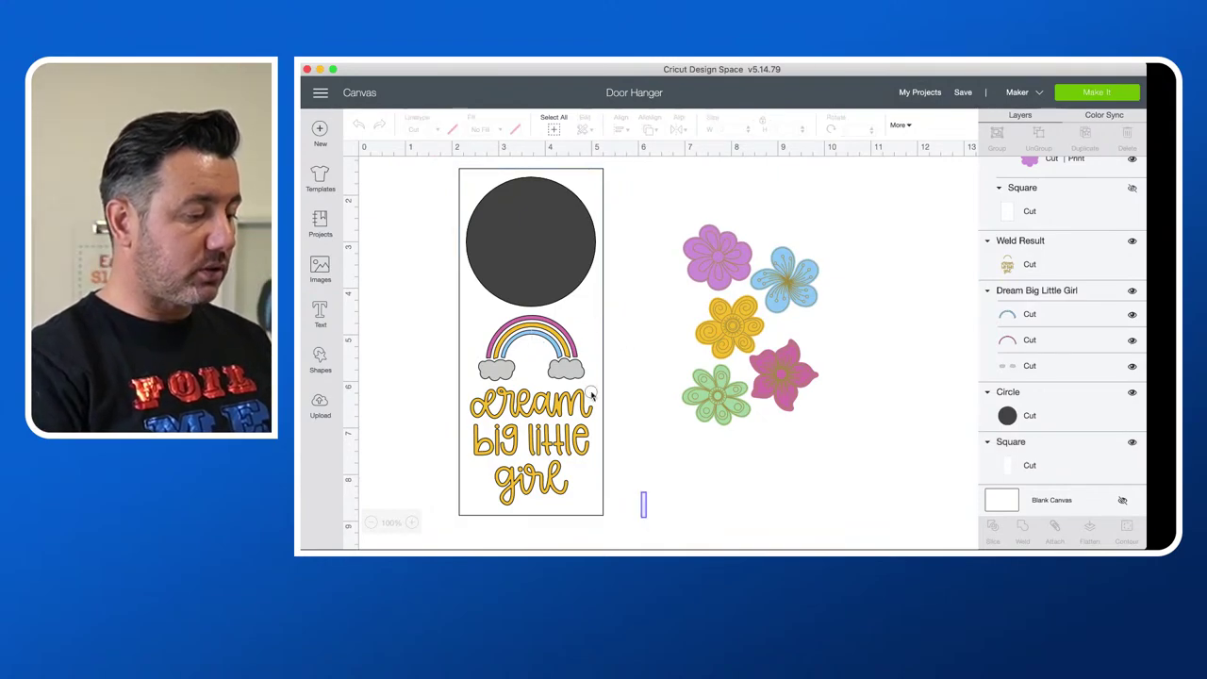
drag(645, 517, 487, 236)
key(Delete)
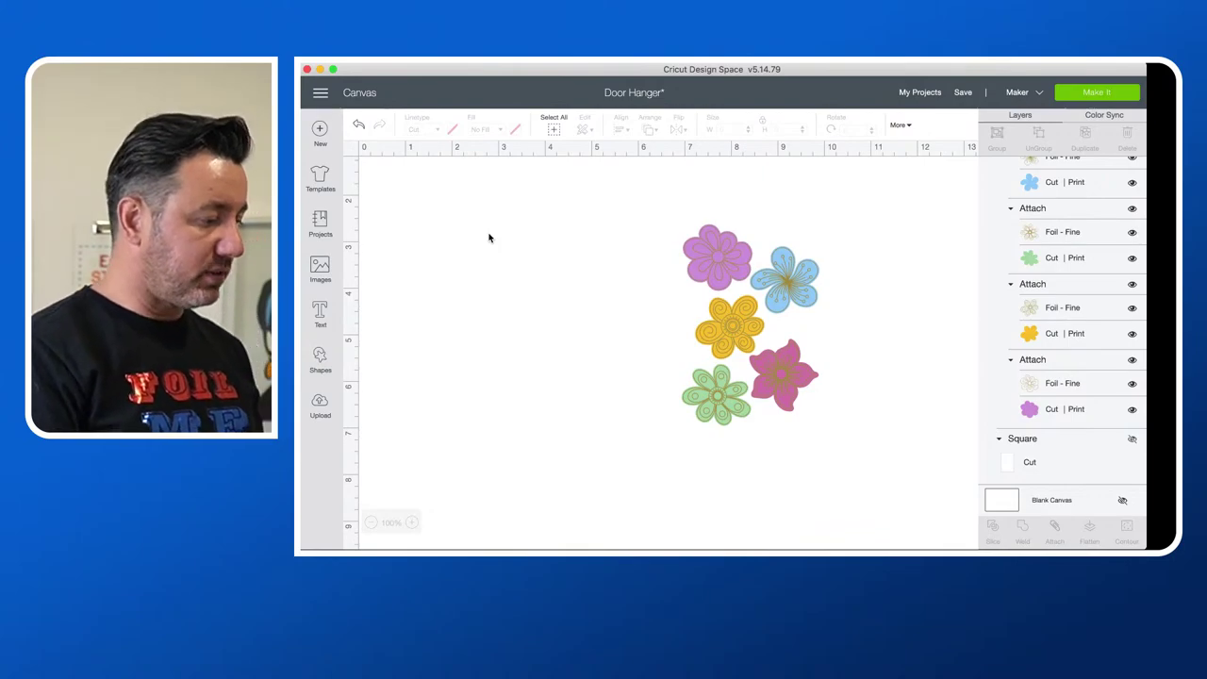
Step: Search the image library for "heart"
click(318, 269)
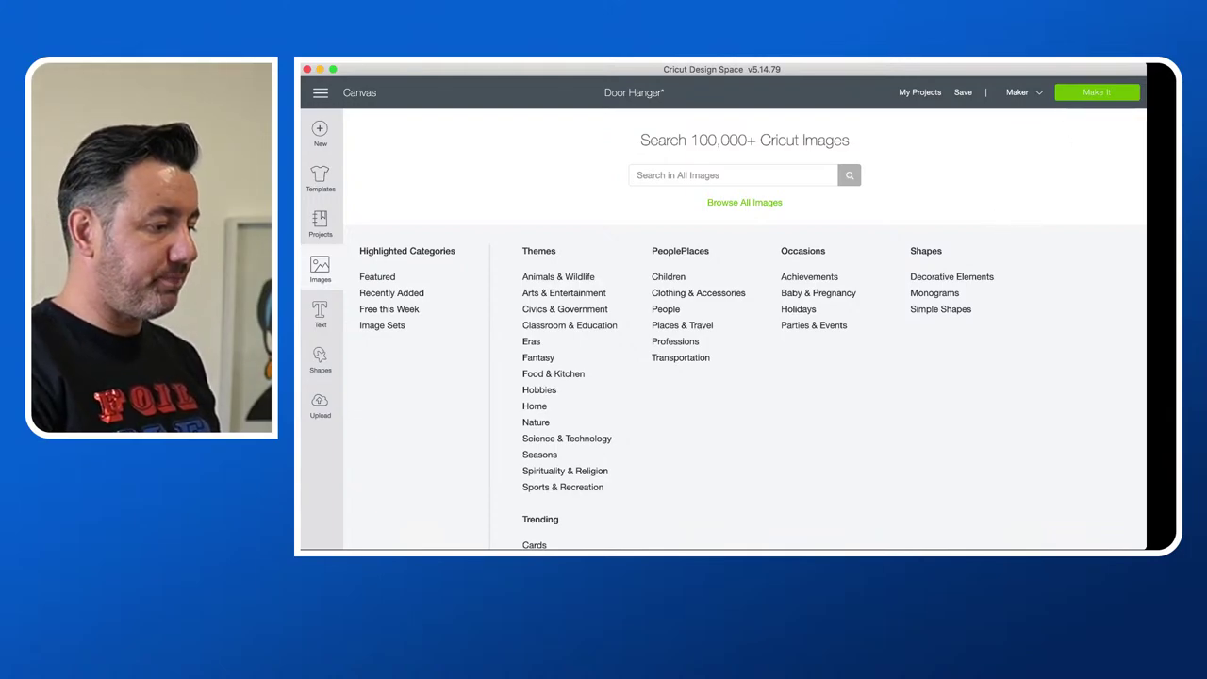
click(662, 175)
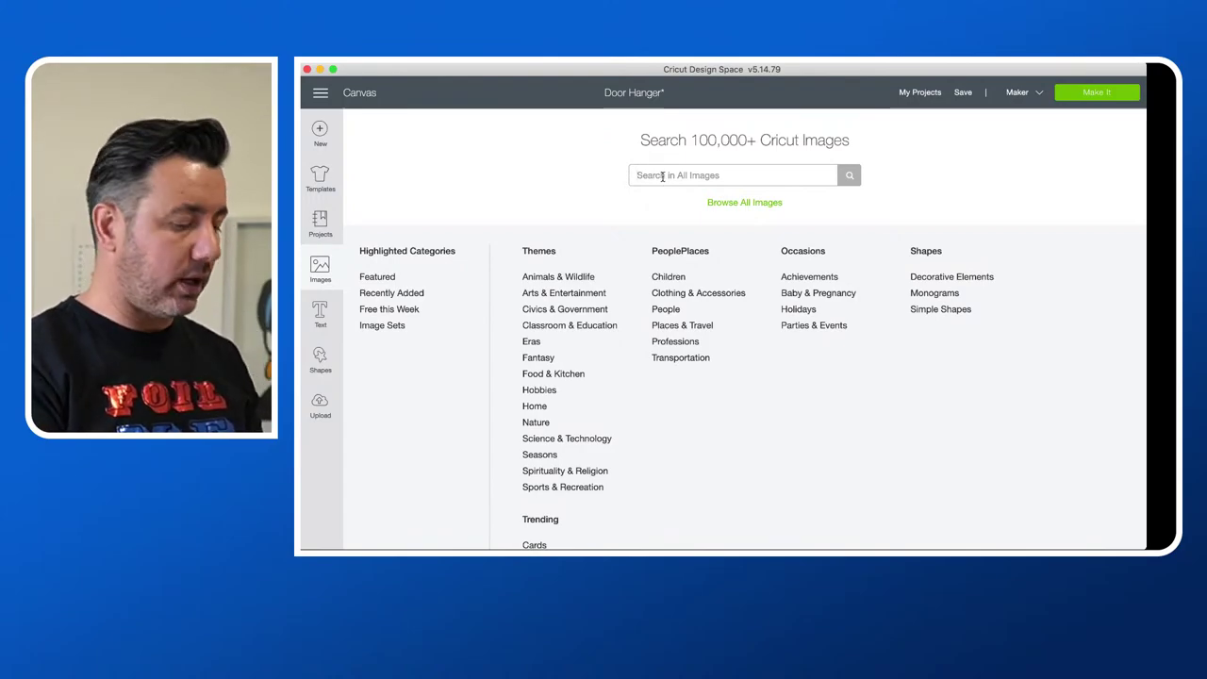
text(heart)
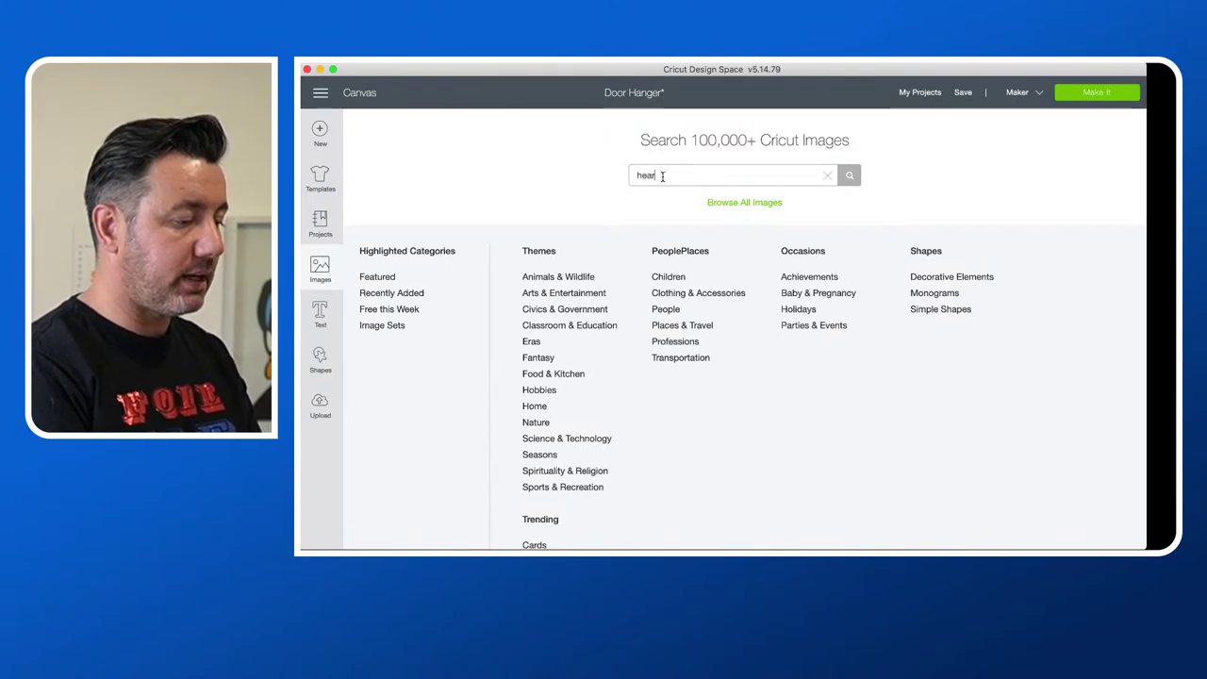
key(Return)
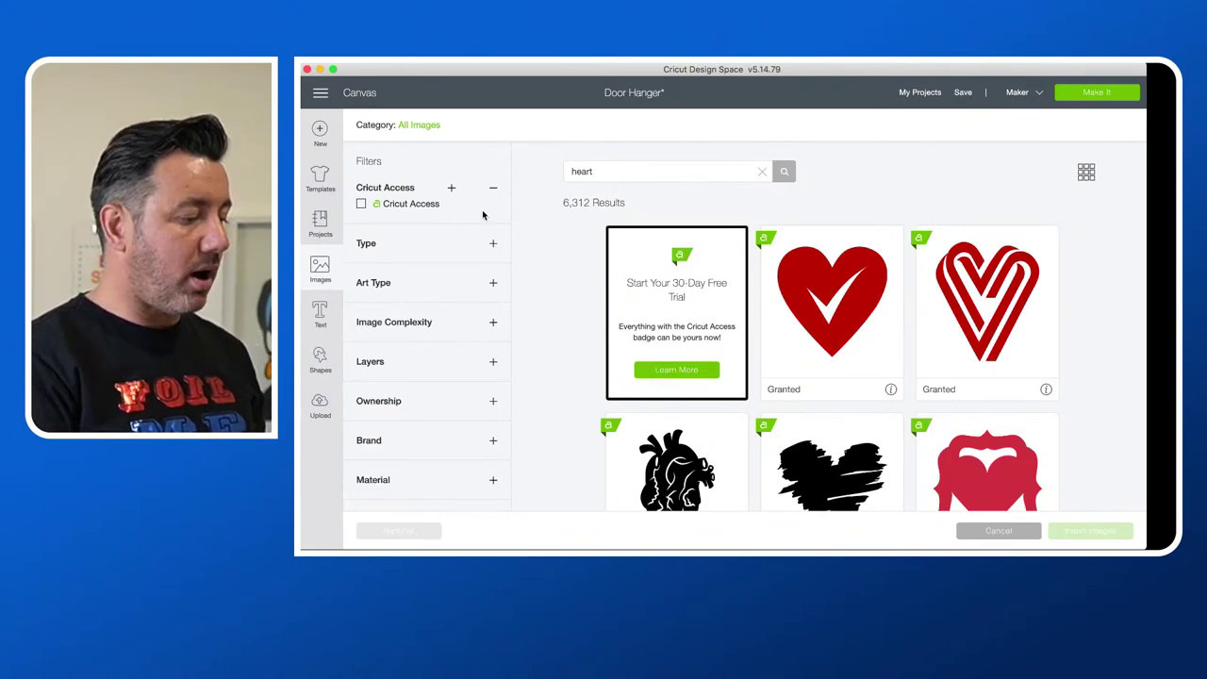
Step: Filter the heart images by art type to Draw Only and Print then Cut
click(492, 248)
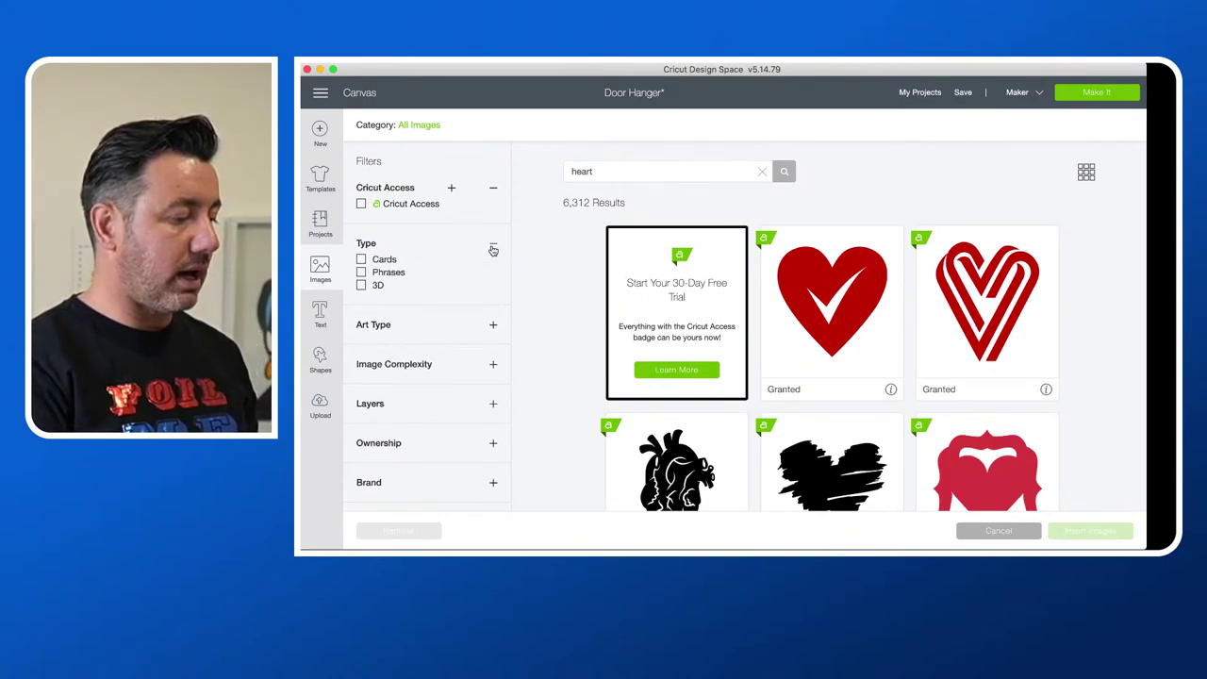
click(492, 247)
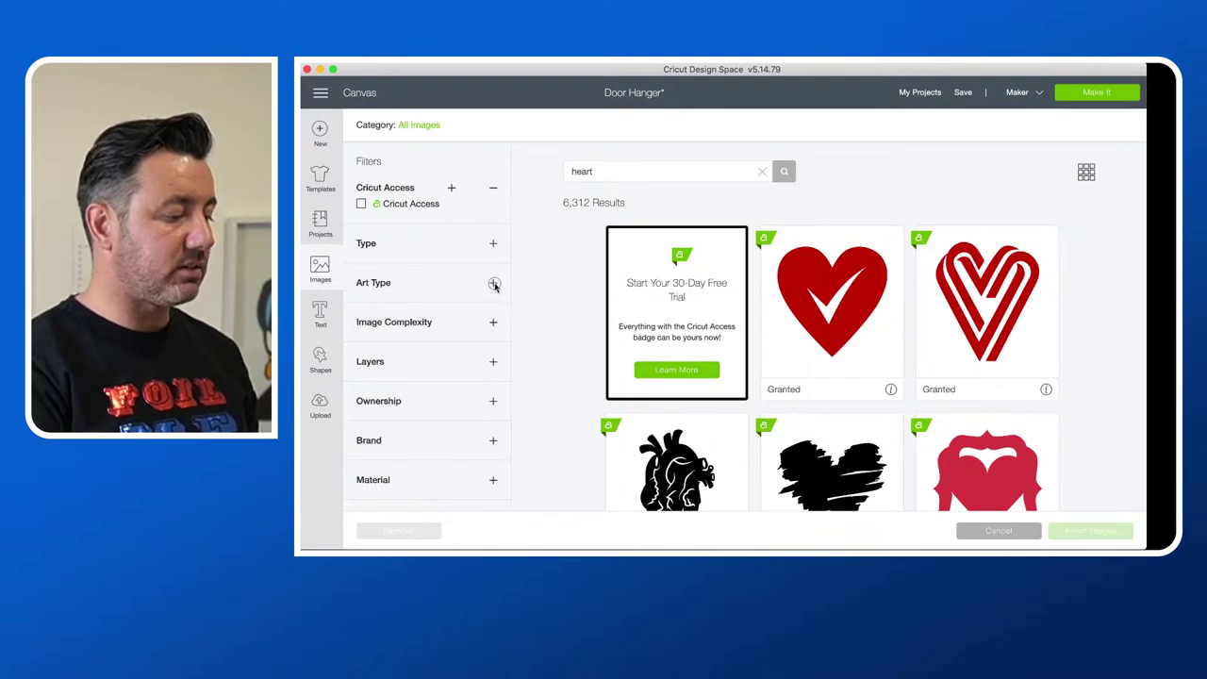
click(492, 282)
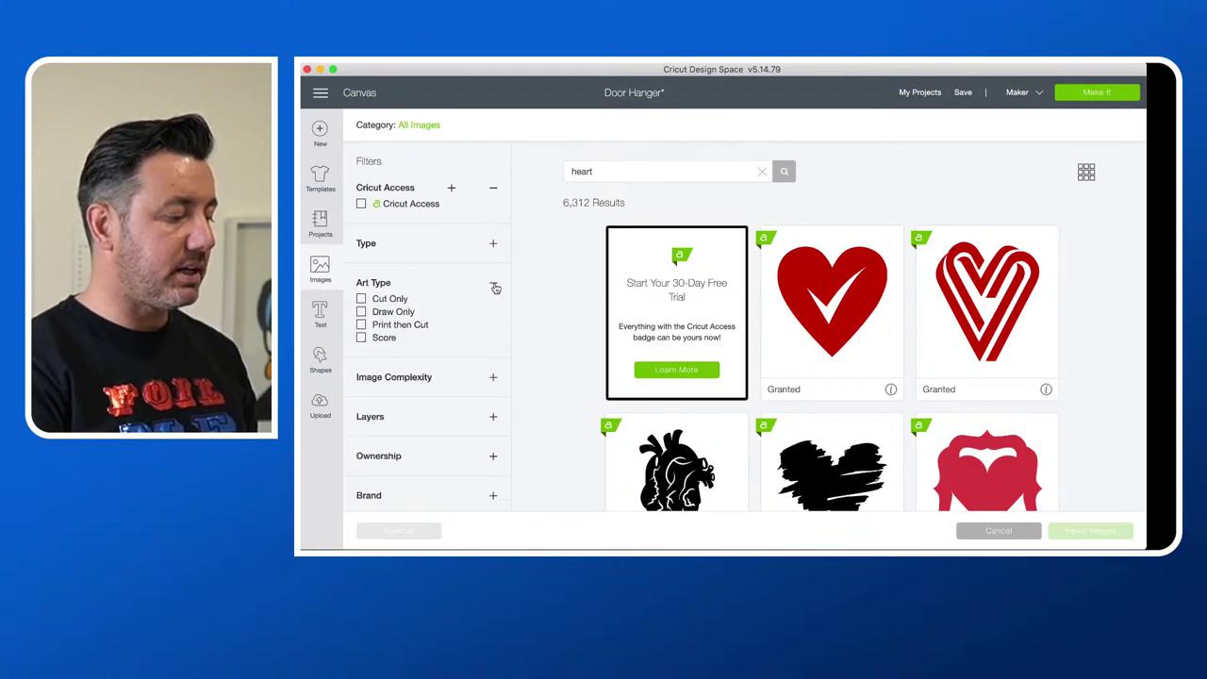
click(361, 312)
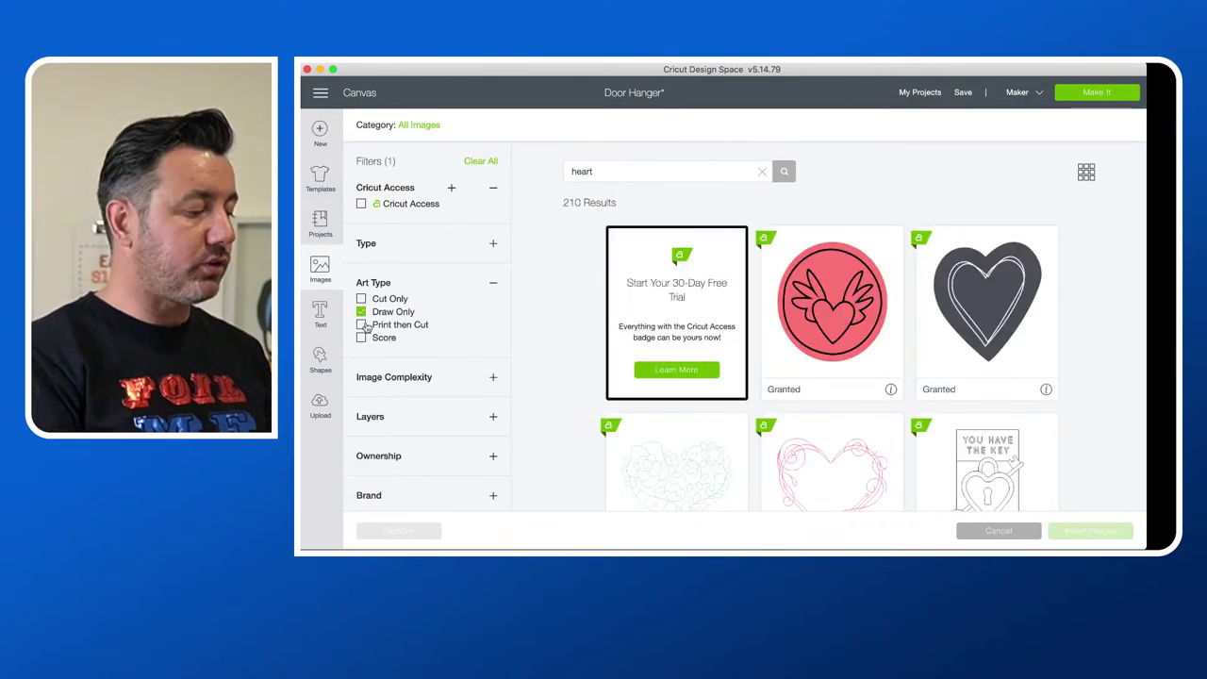
click(362, 325)
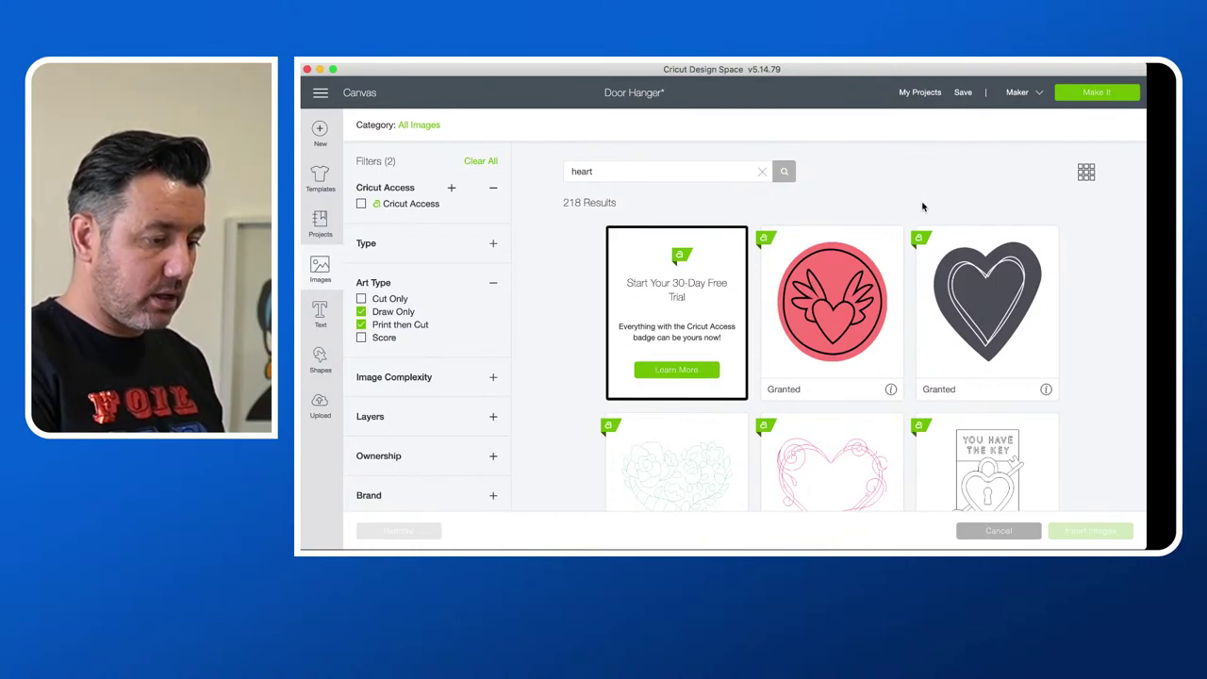
Step: Insert the solid red heart with the dotted arc pattern from the results onto the canvas
scroll(1093, 337, down, 3)
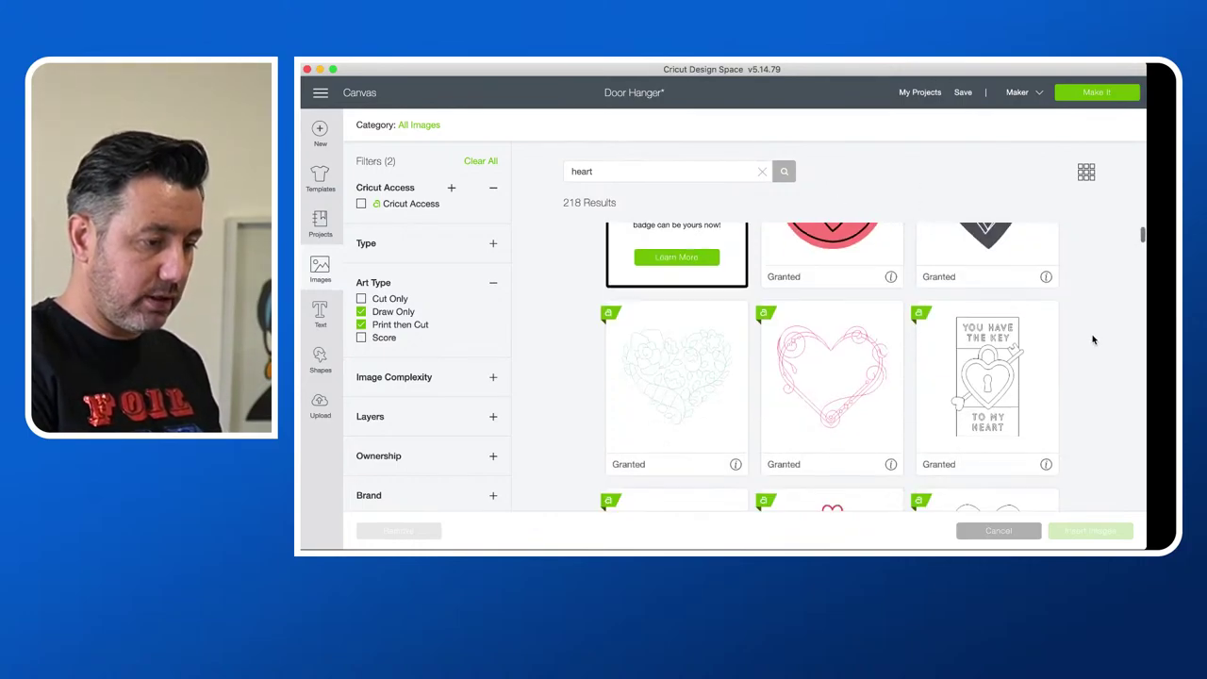
scroll(1092, 339, down, 5)
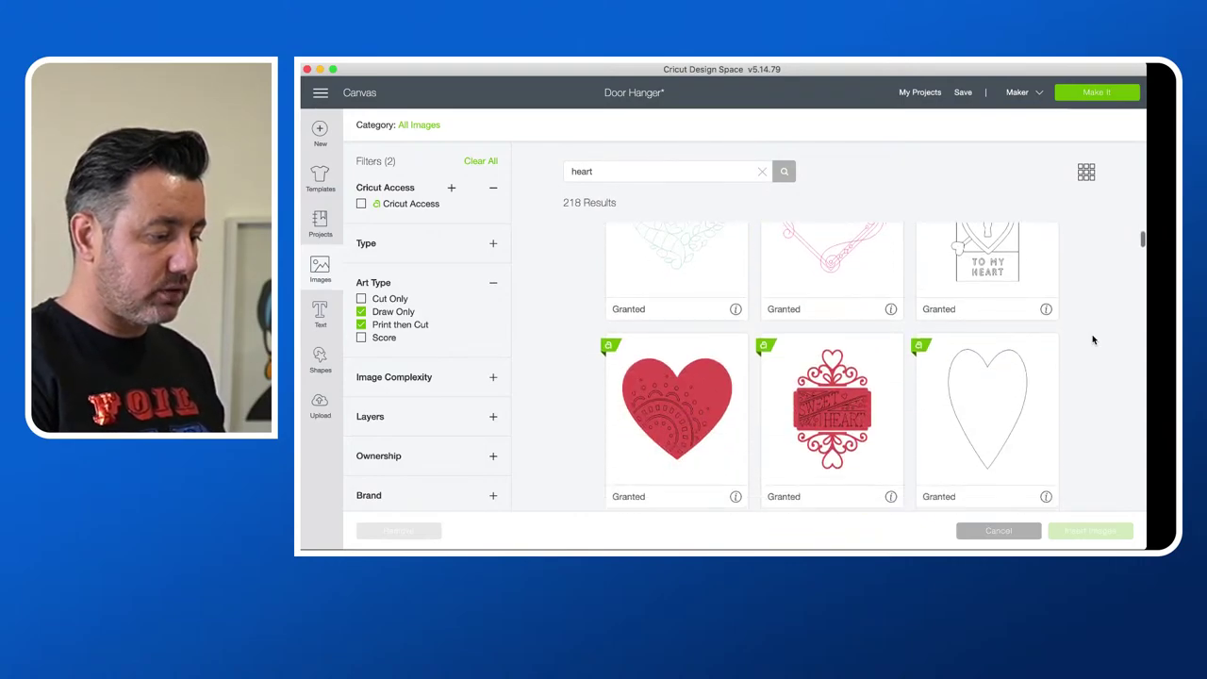
click(687, 353)
click(1085, 531)
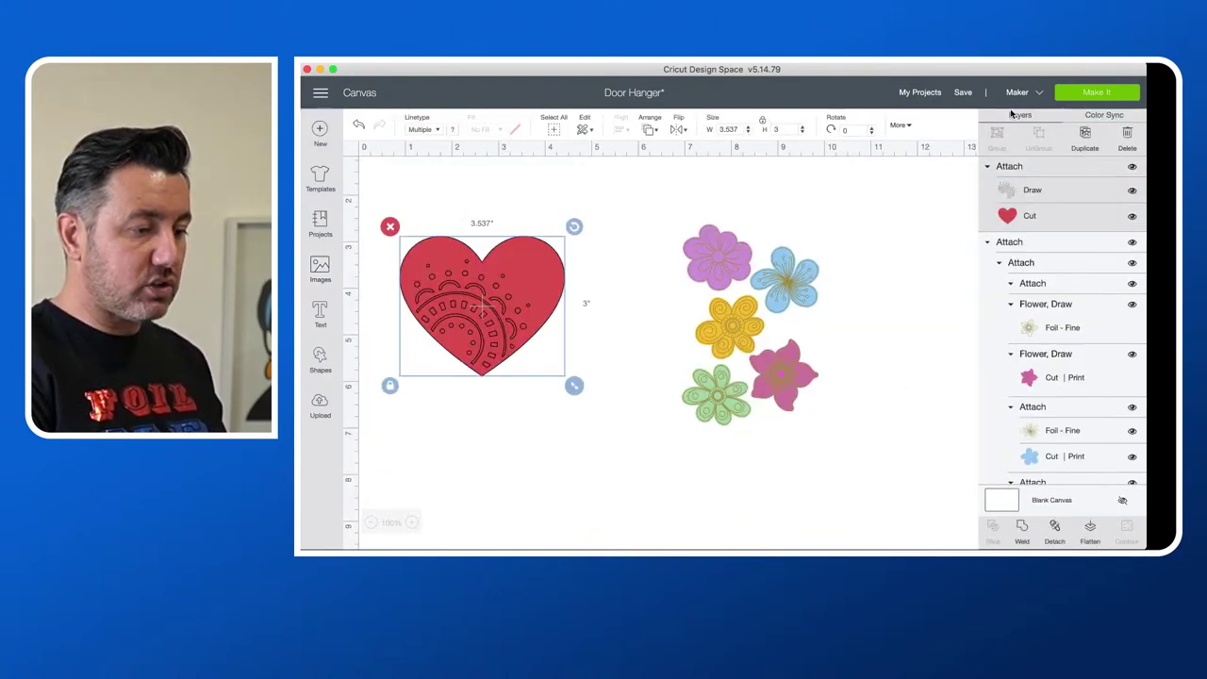
Step: Change the linetype of the heart's Draw layer to Foil with the Fine tip
click(1032, 191)
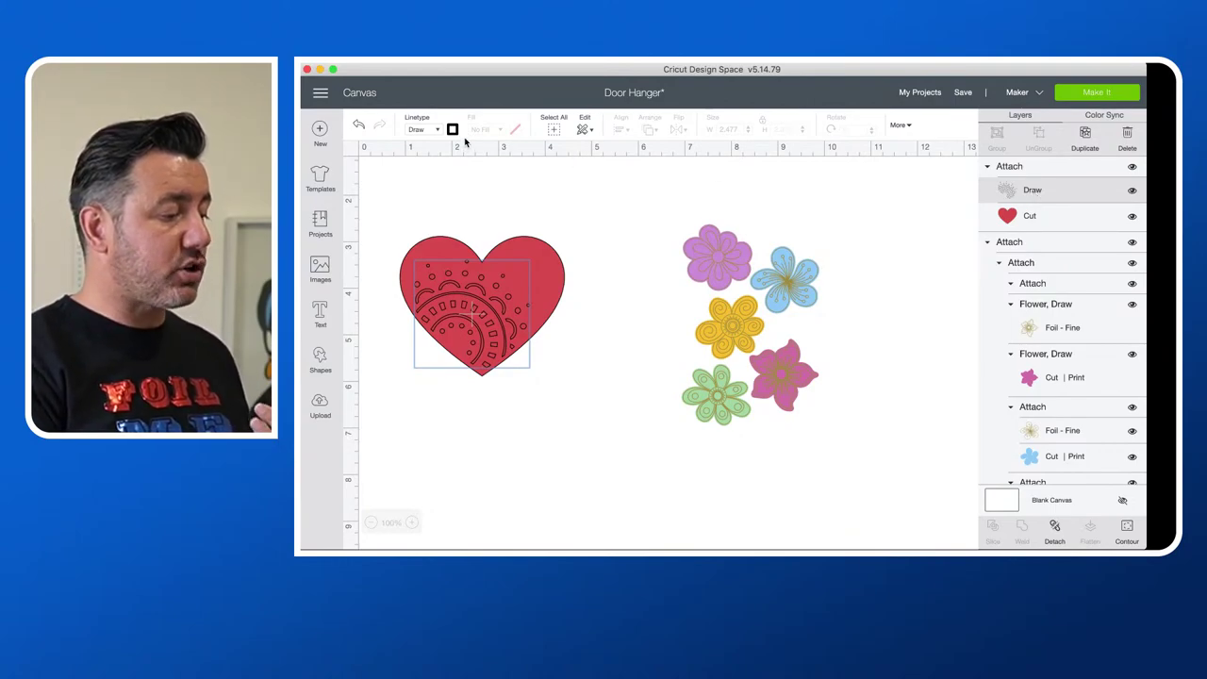
click(420, 130)
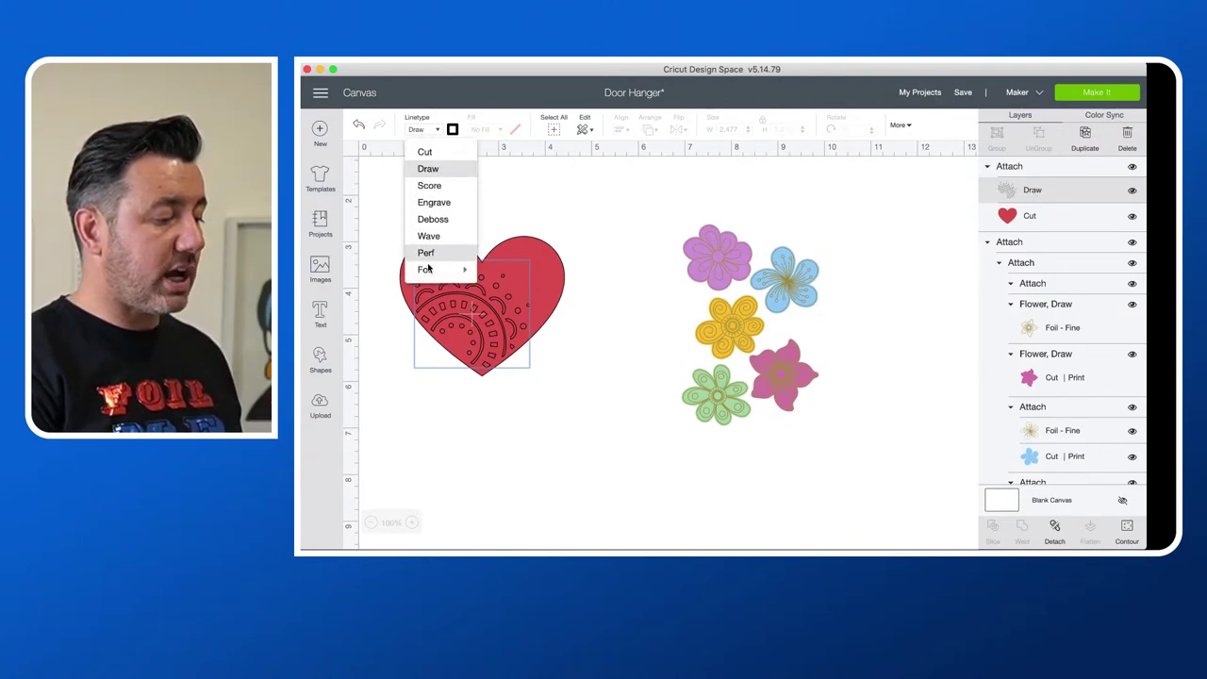
mouse_move(425, 270)
click(508, 272)
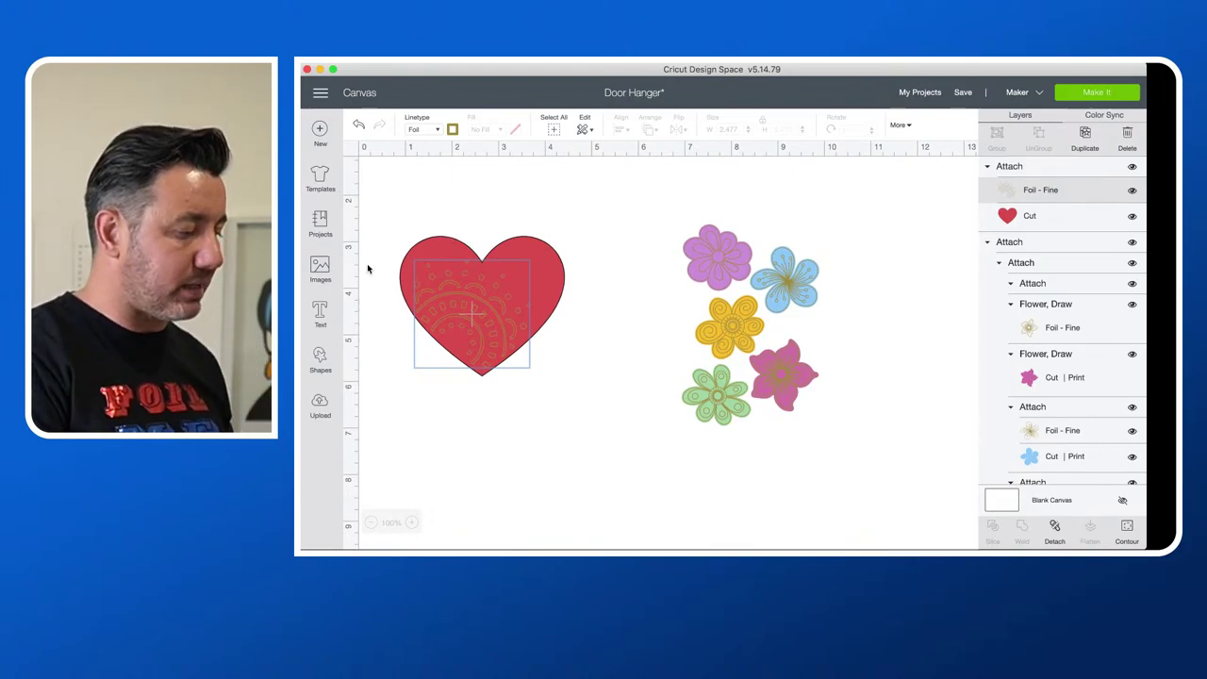
Step: Return to the filtered heart images and select the Heart Flourish line drawing for insertion
click(321, 361)
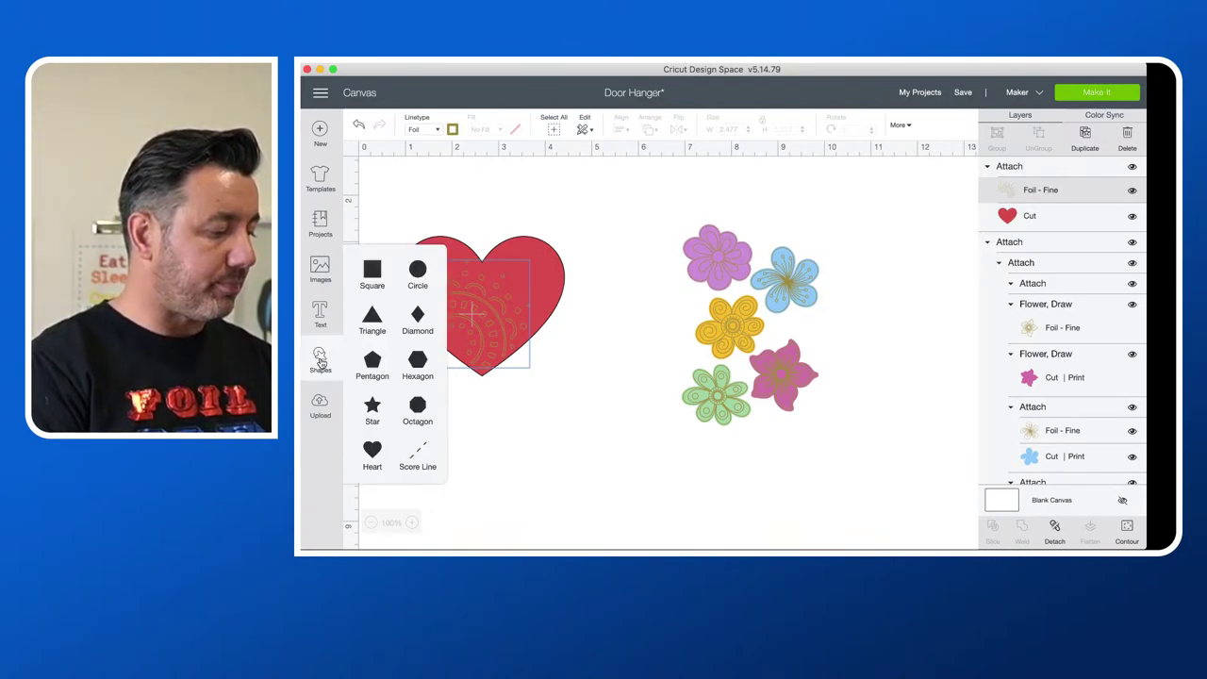
click(321, 269)
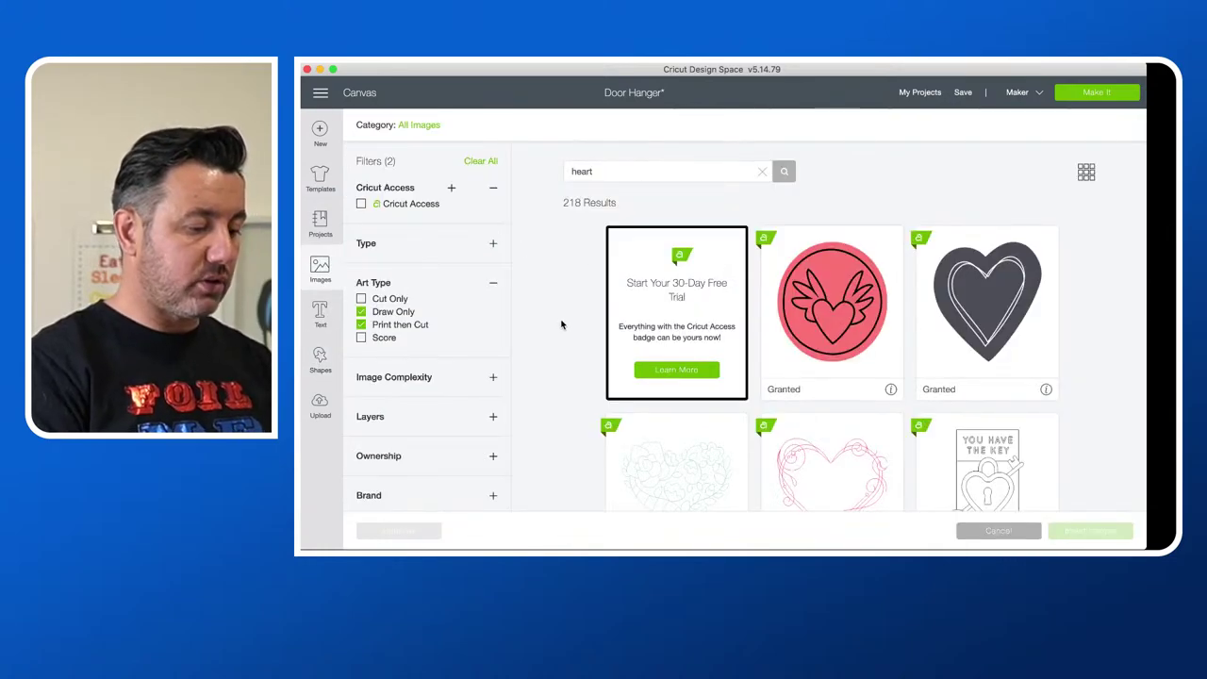
scroll(561, 325, down, 10)
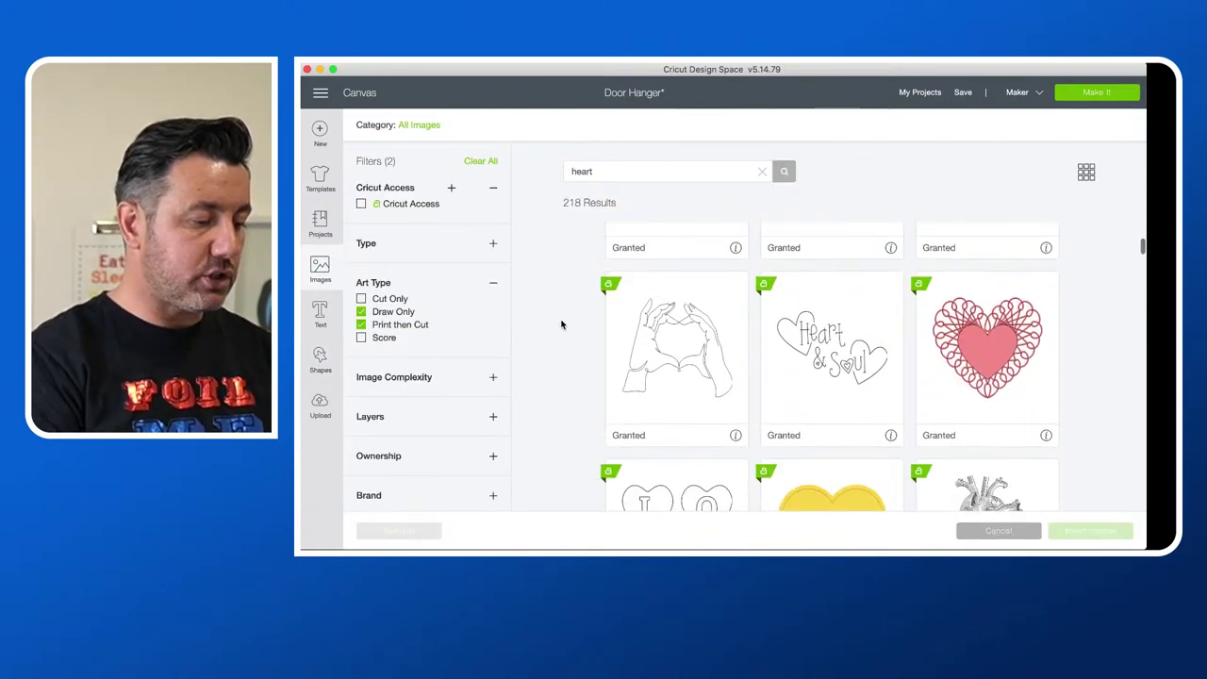
scroll(561, 325, down, 5)
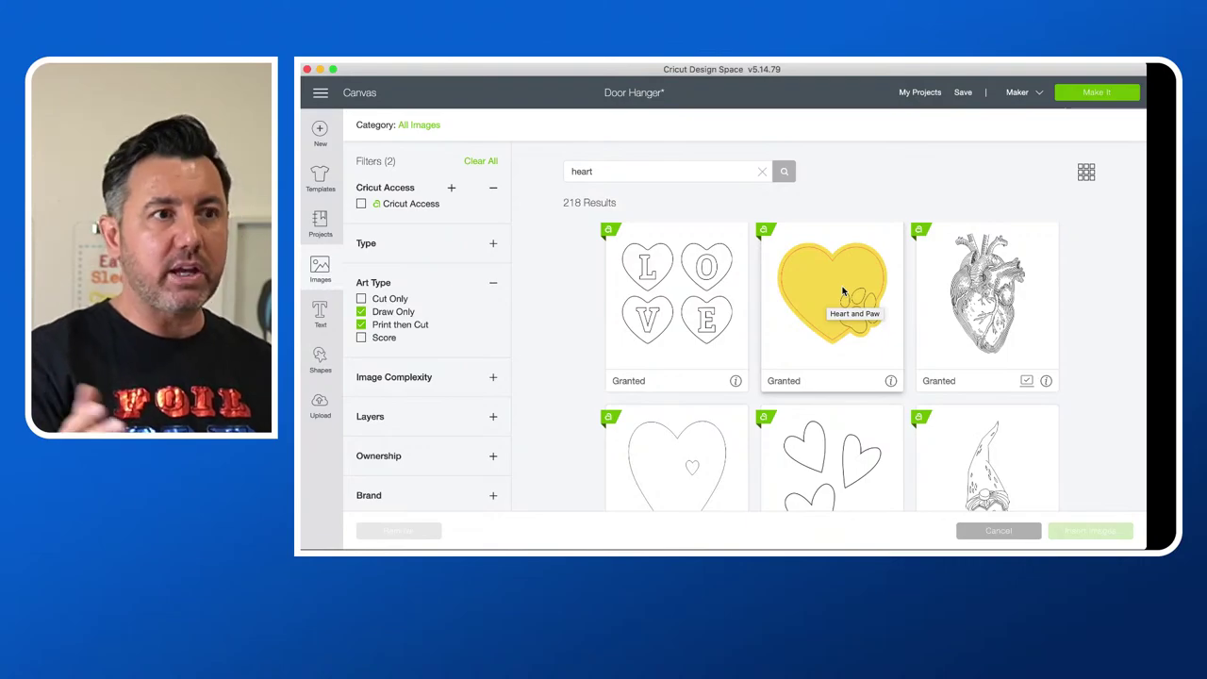
scroll(844, 290, down, 10)
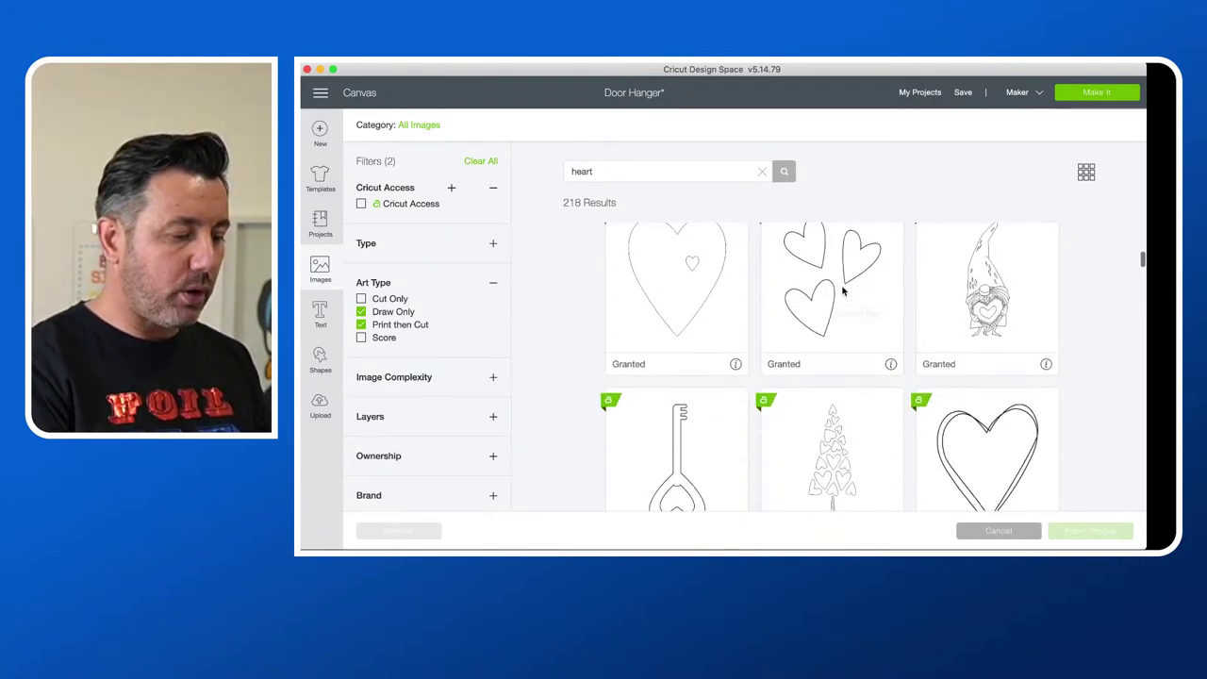
scroll(843, 291, down, 4)
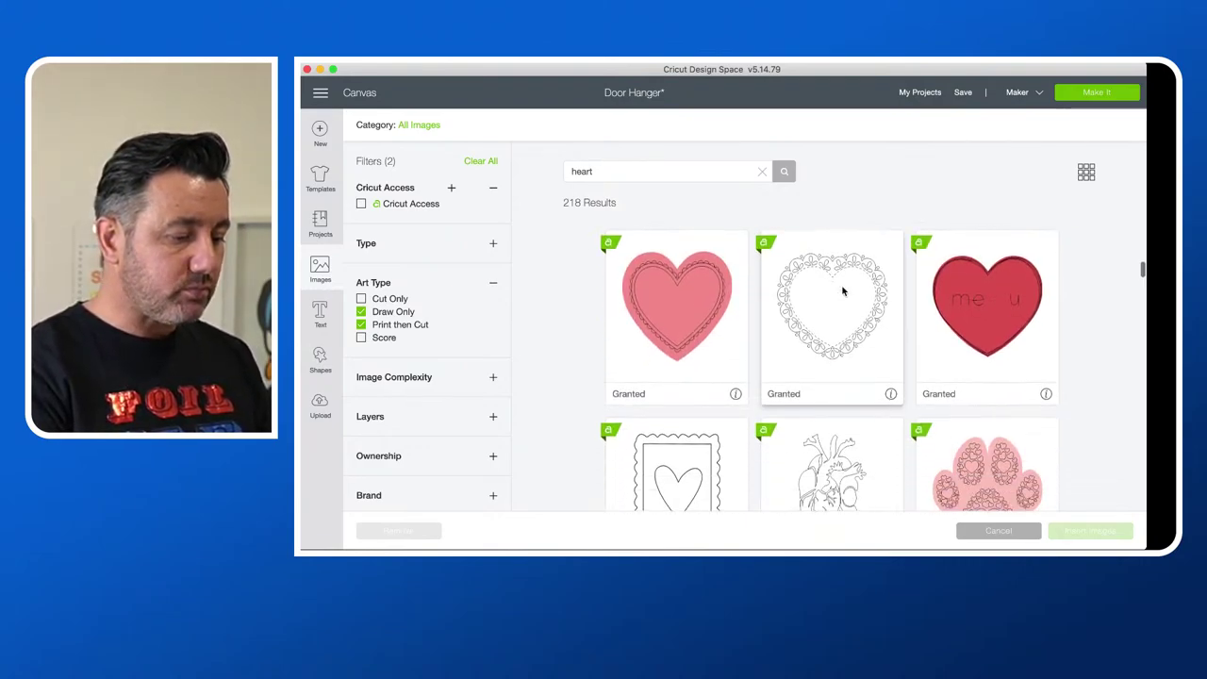
scroll(843, 290, down, 4)
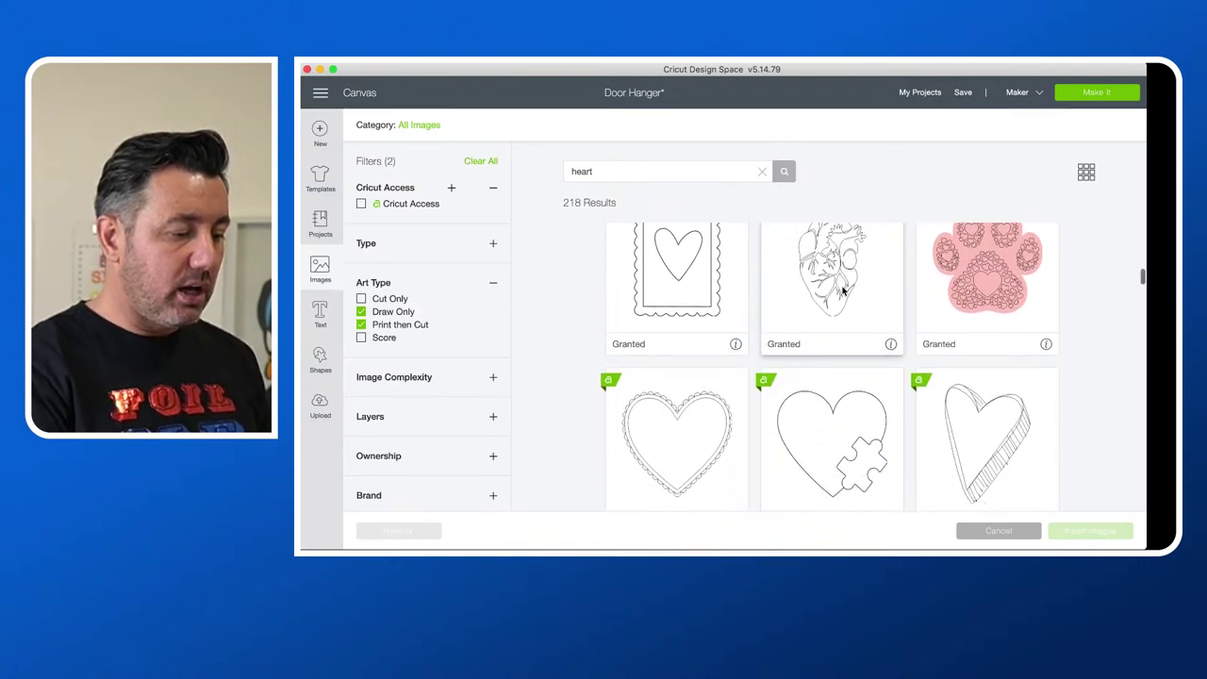
scroll(844, 290, down, 7)
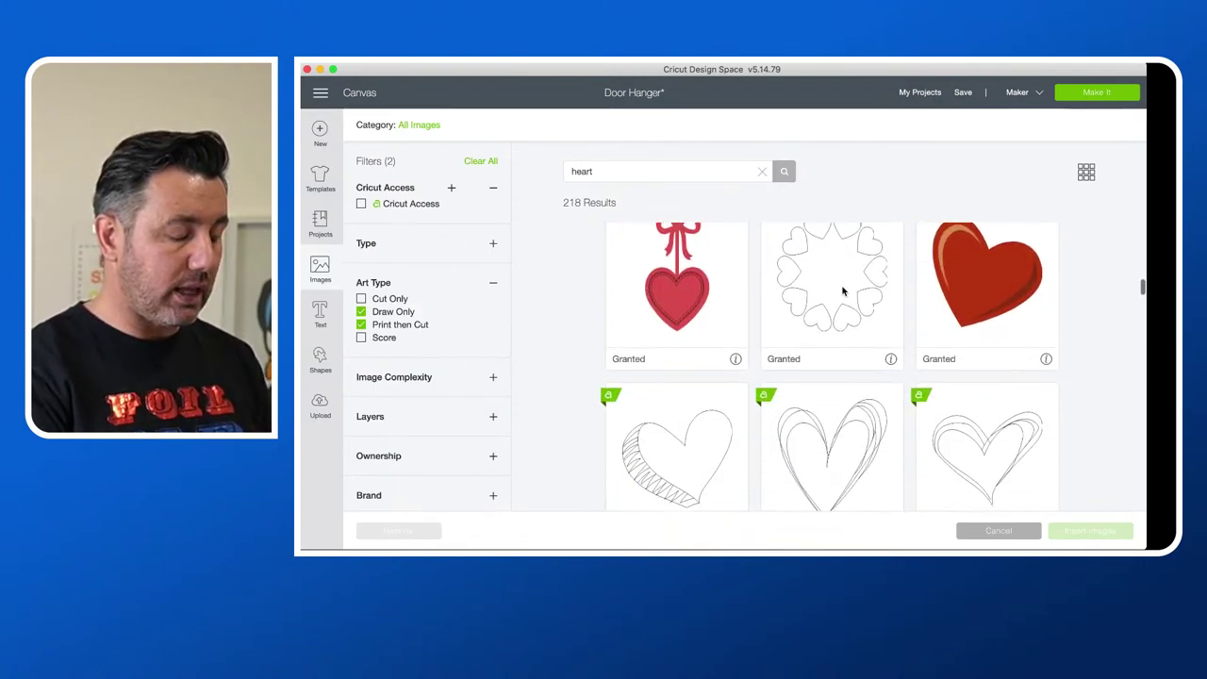
scroll(844, 291, down, 8)
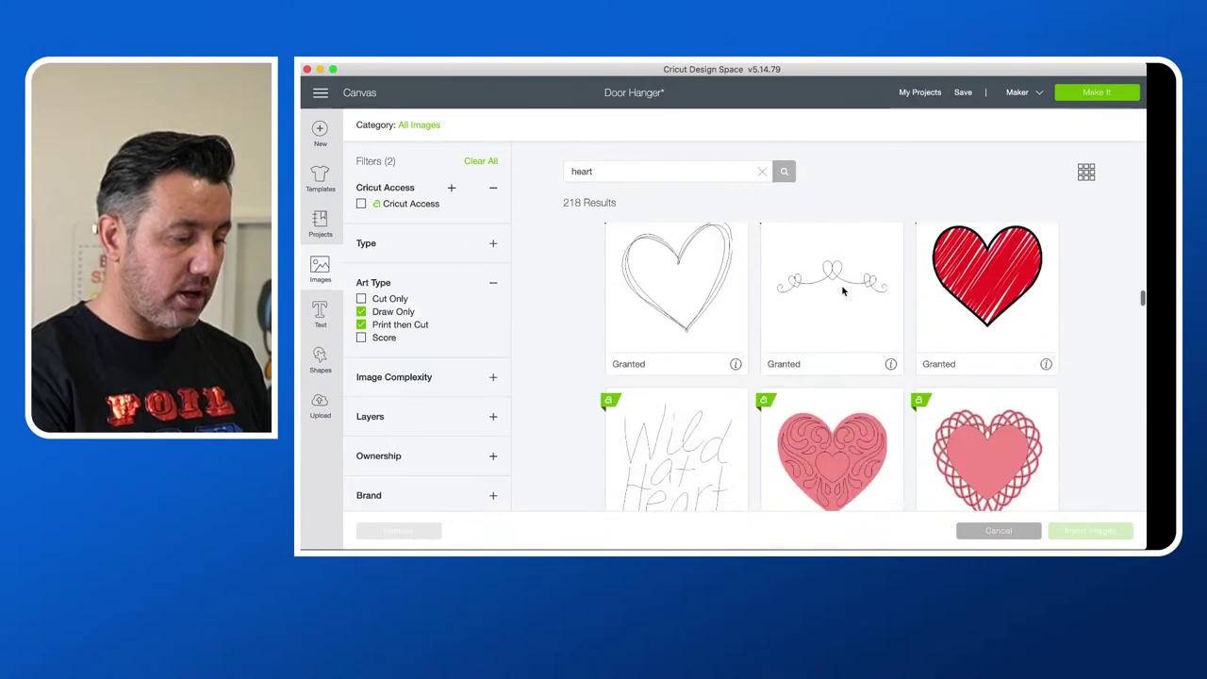
scroll(842, 291, down, 8)
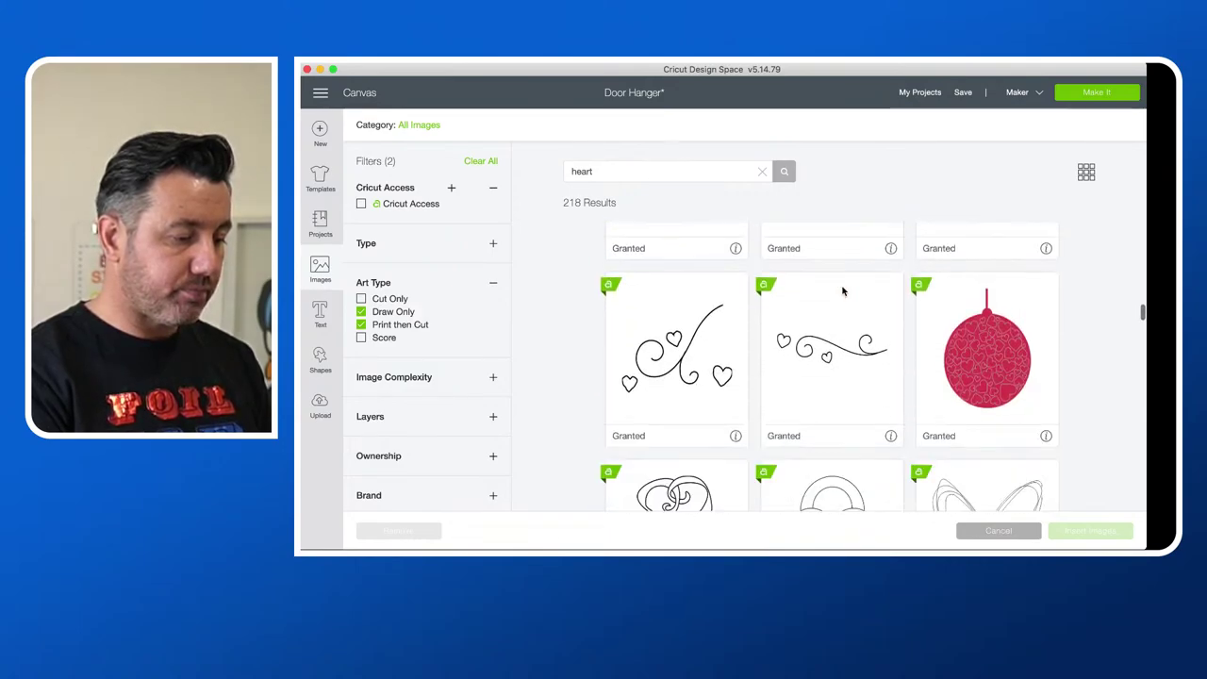
scroll(843, 290, down, 6)
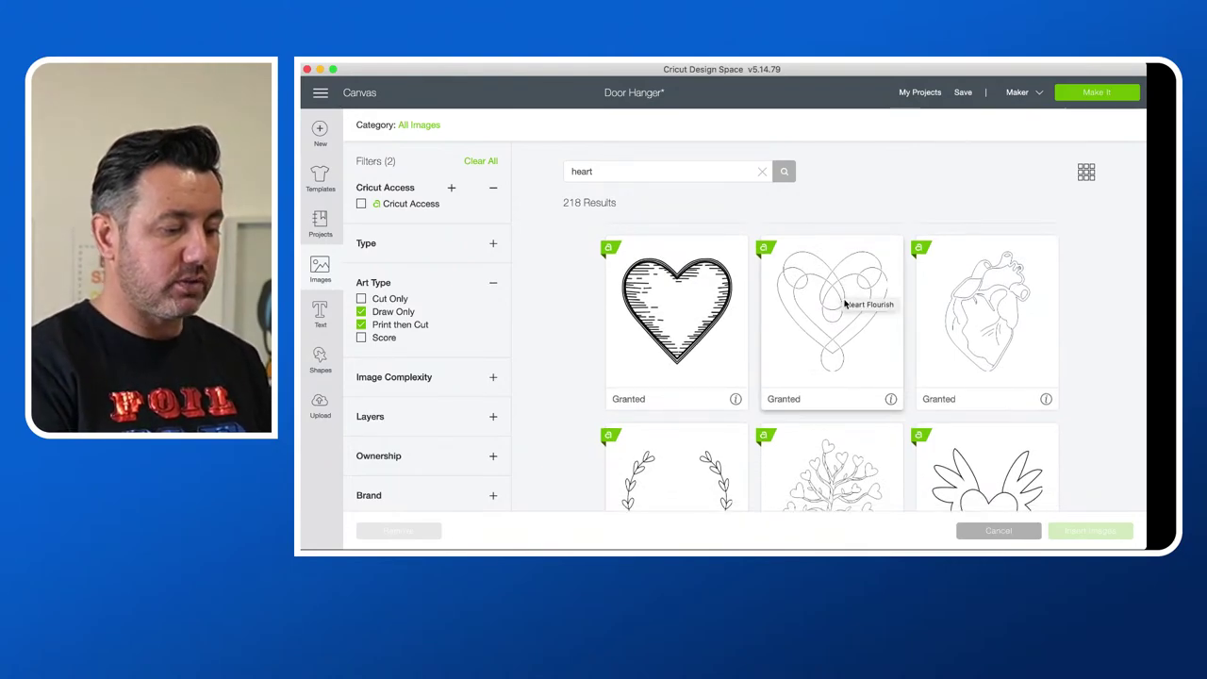
click(844, 300)
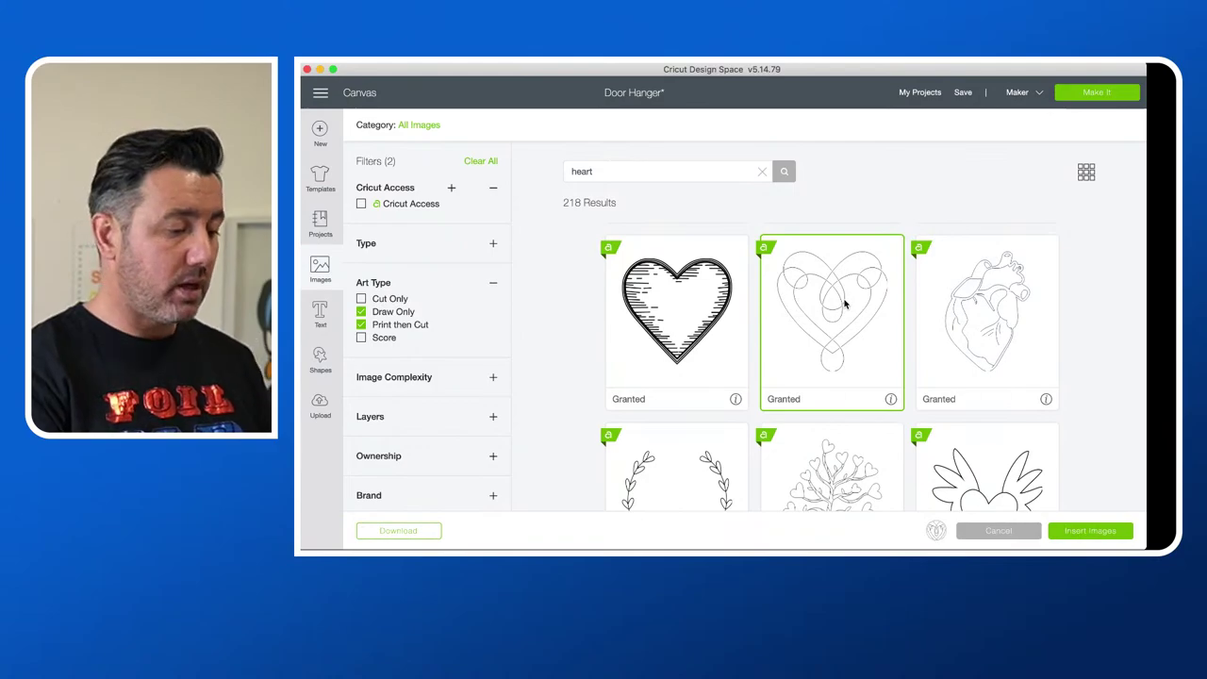
Step: Browse the filtered heart images and examine the available line-drawn and solid heart designs
scroll(844, 301, up, 4)
scroll(844, 302, up, 8)
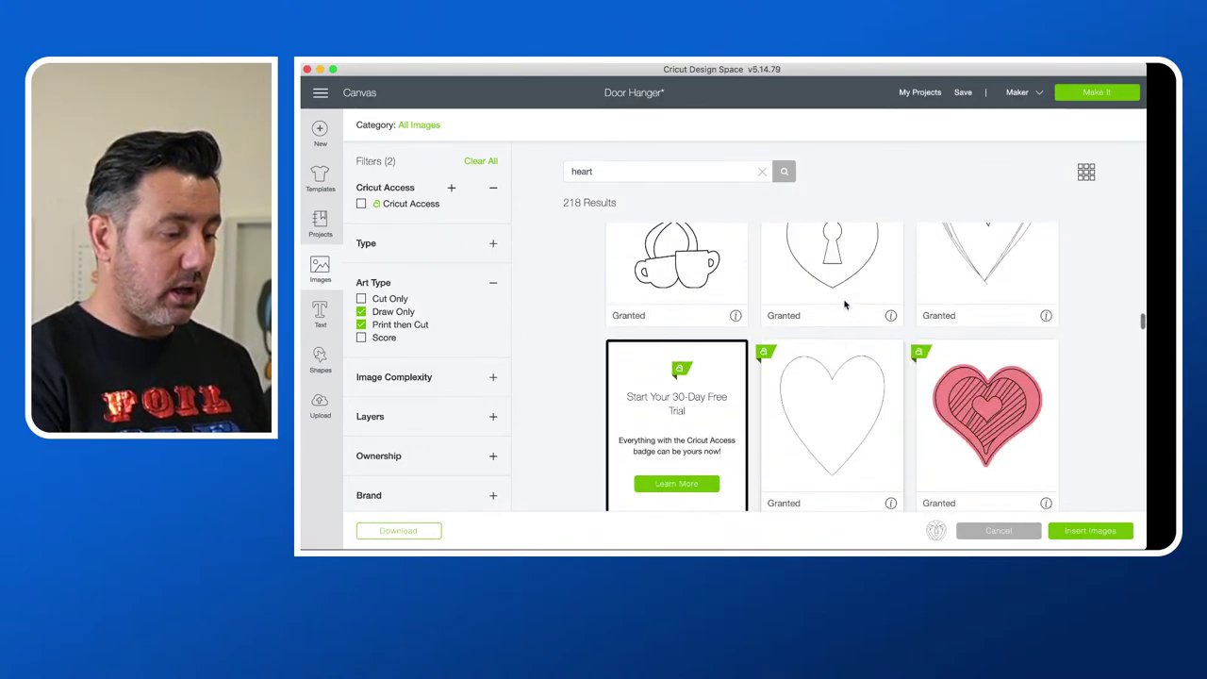
scroll(844, 304, up, 10)
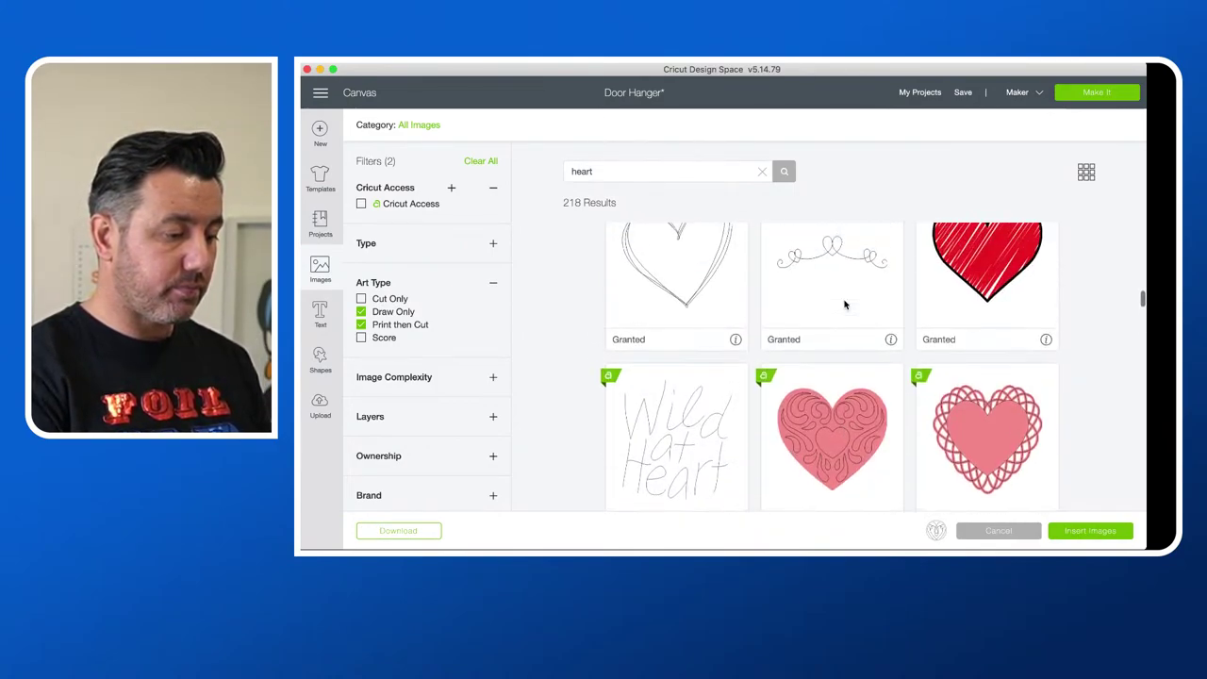
scroll(844, 303, up, 10)
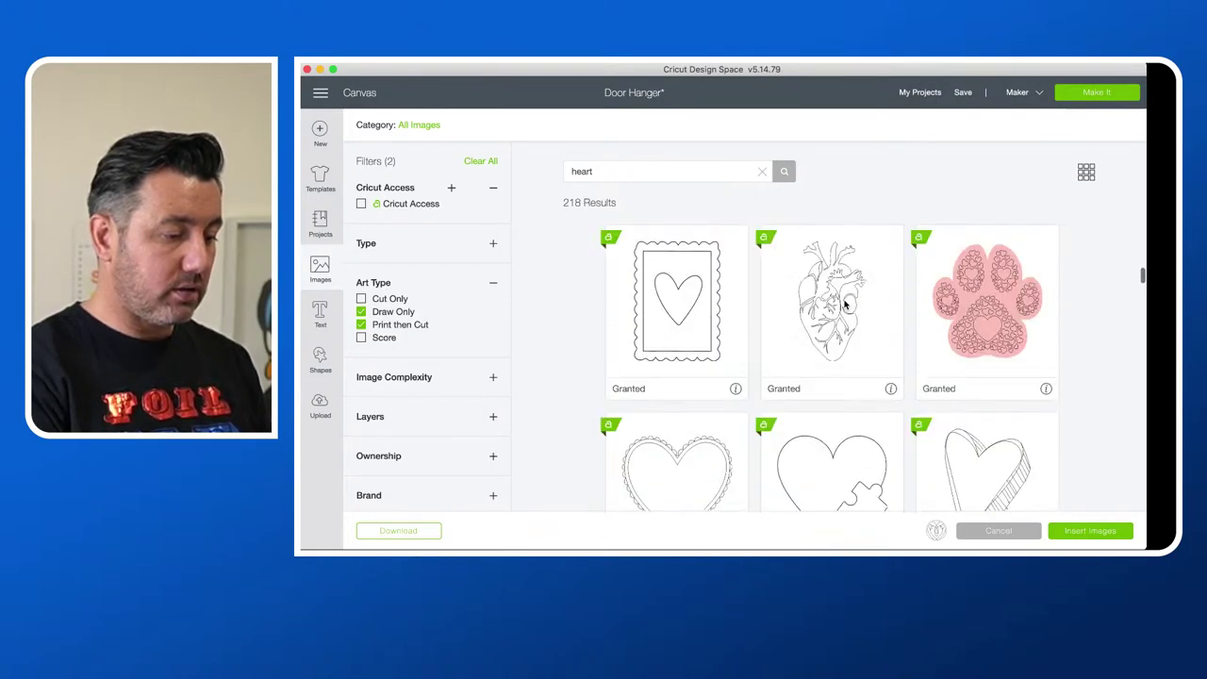
scroll(844, 304, up, 3)
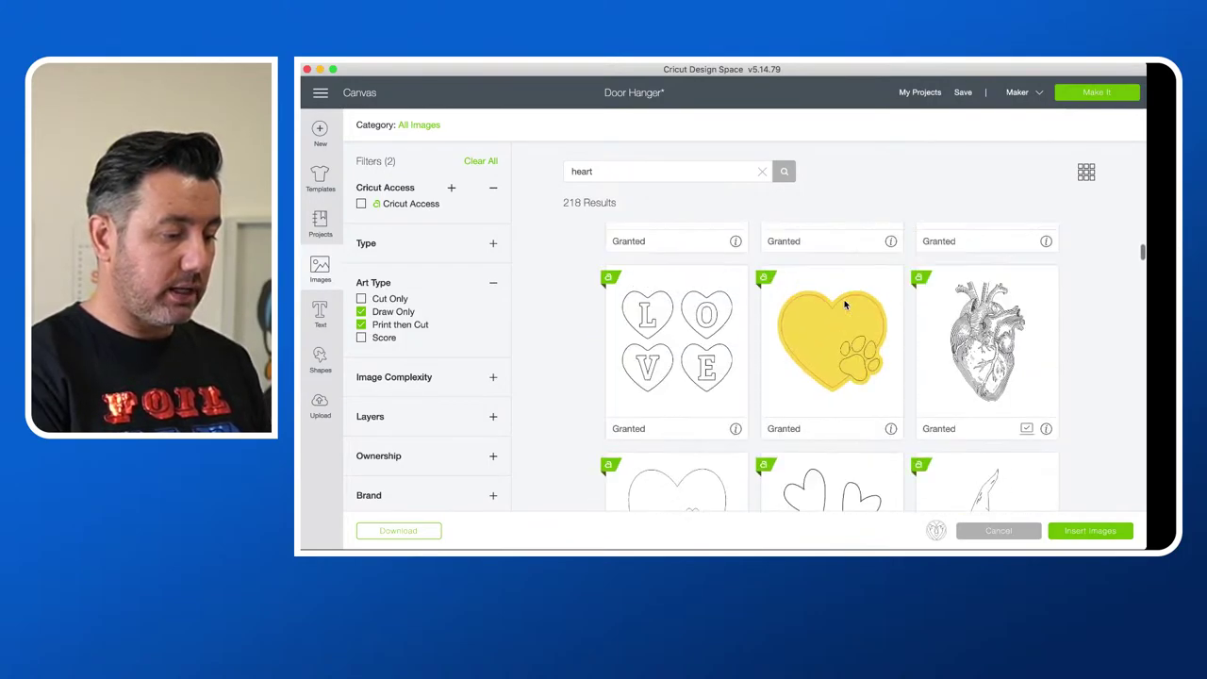
scroll(844, 304, up, 5)
scroll(846, 305, down, 10)
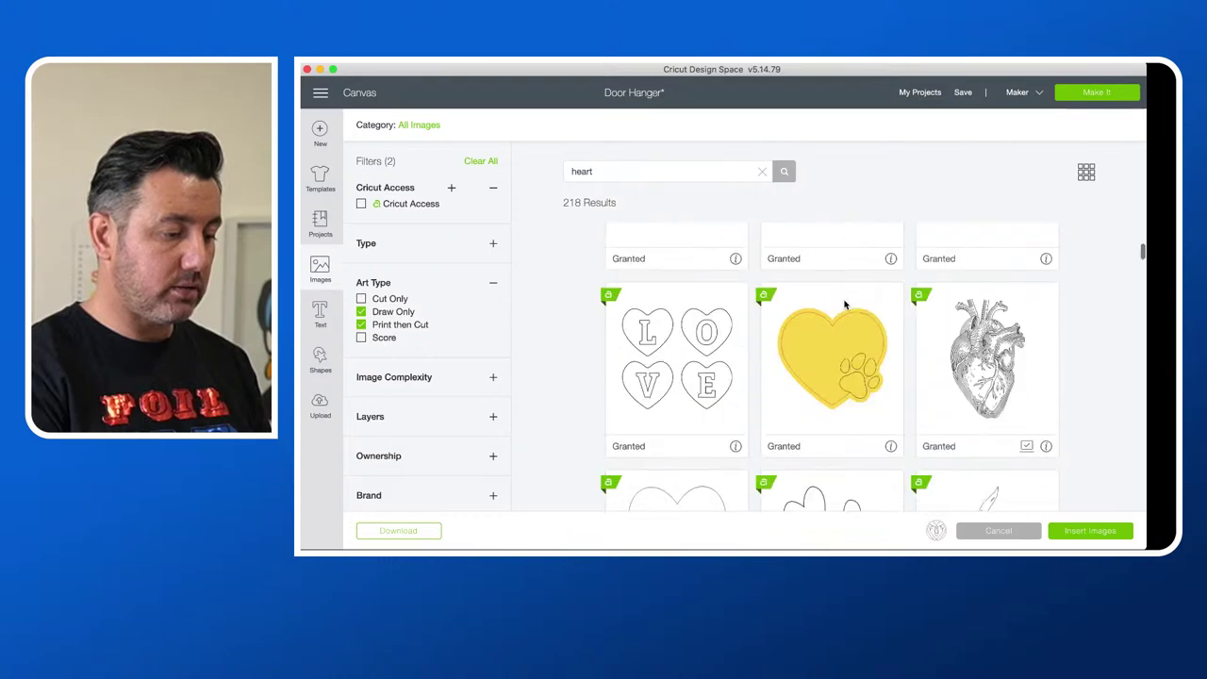
scroll(846, 304, down, 6)
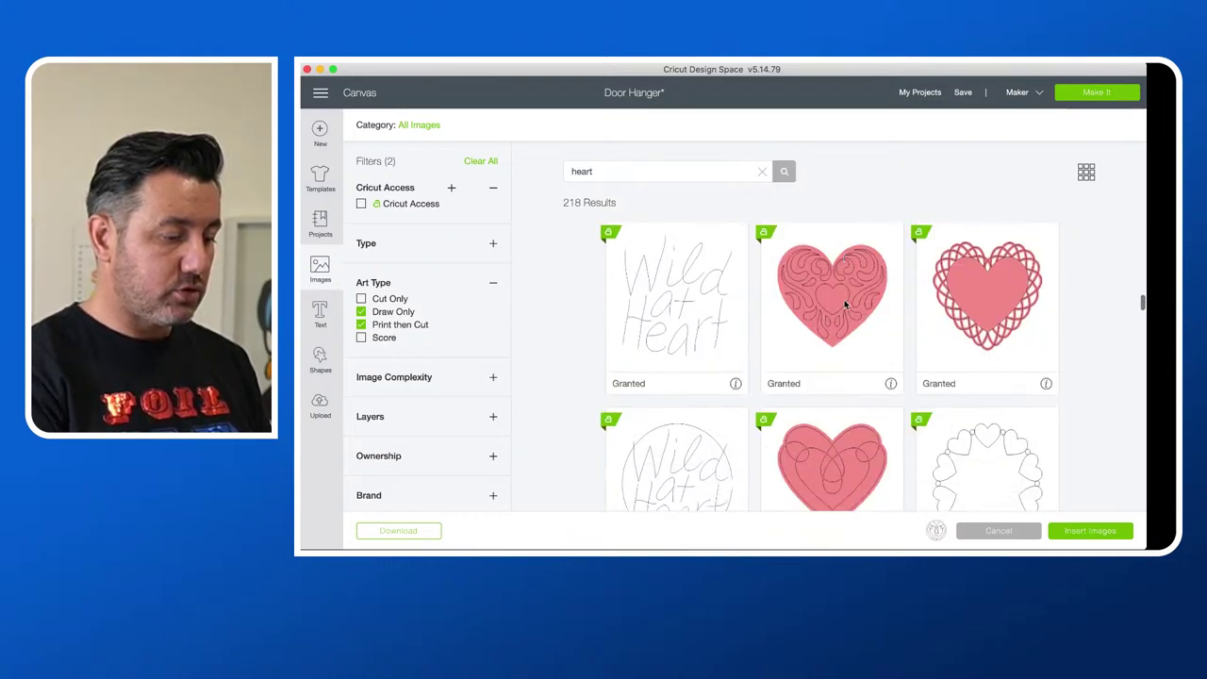
scroll(846, 305, down, 8)
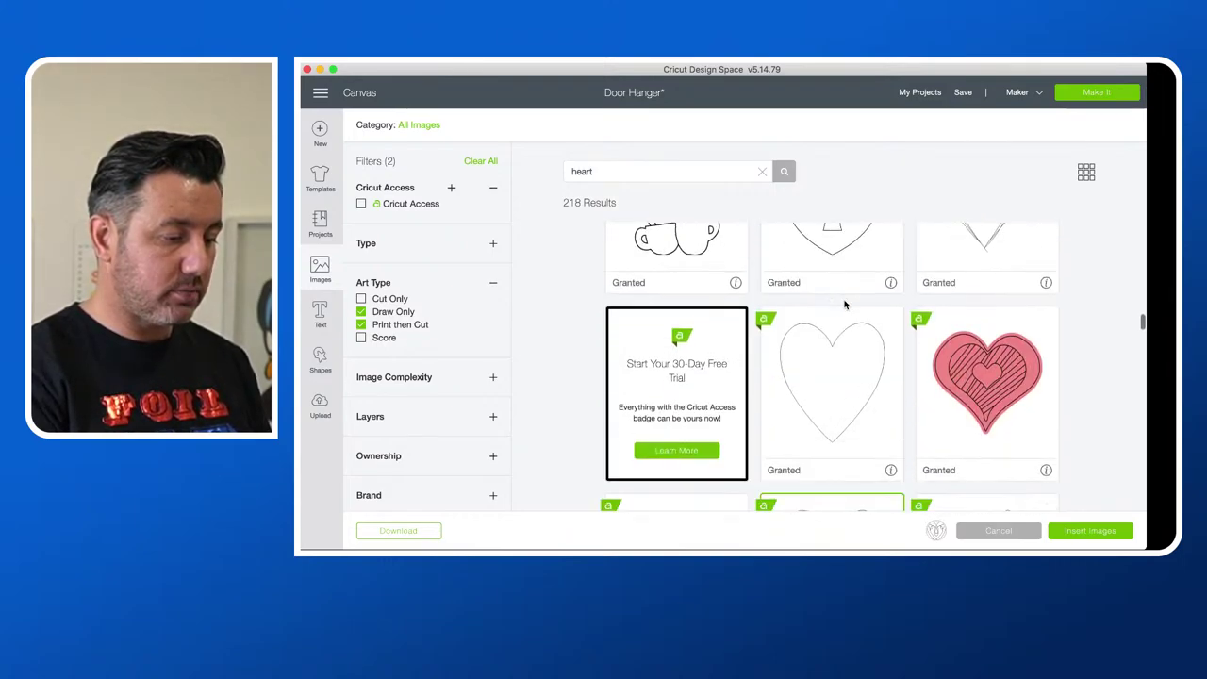
scroll(846, 305, down, 10)
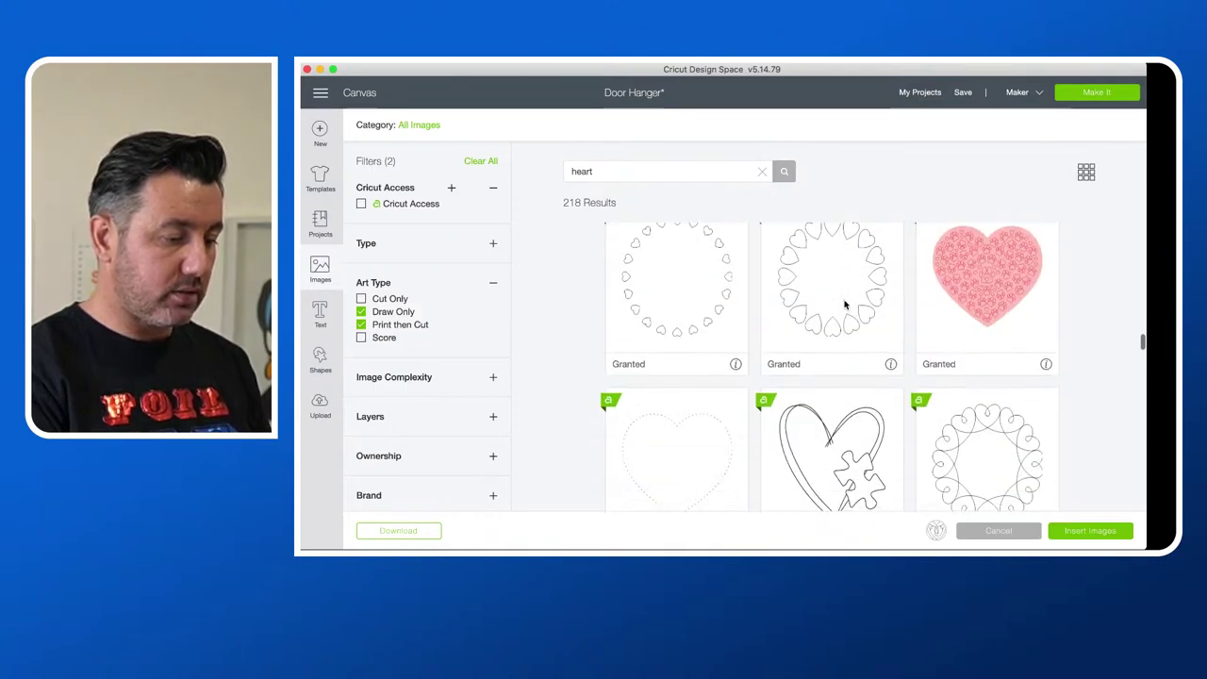
scroll(846, 304, down, 7)
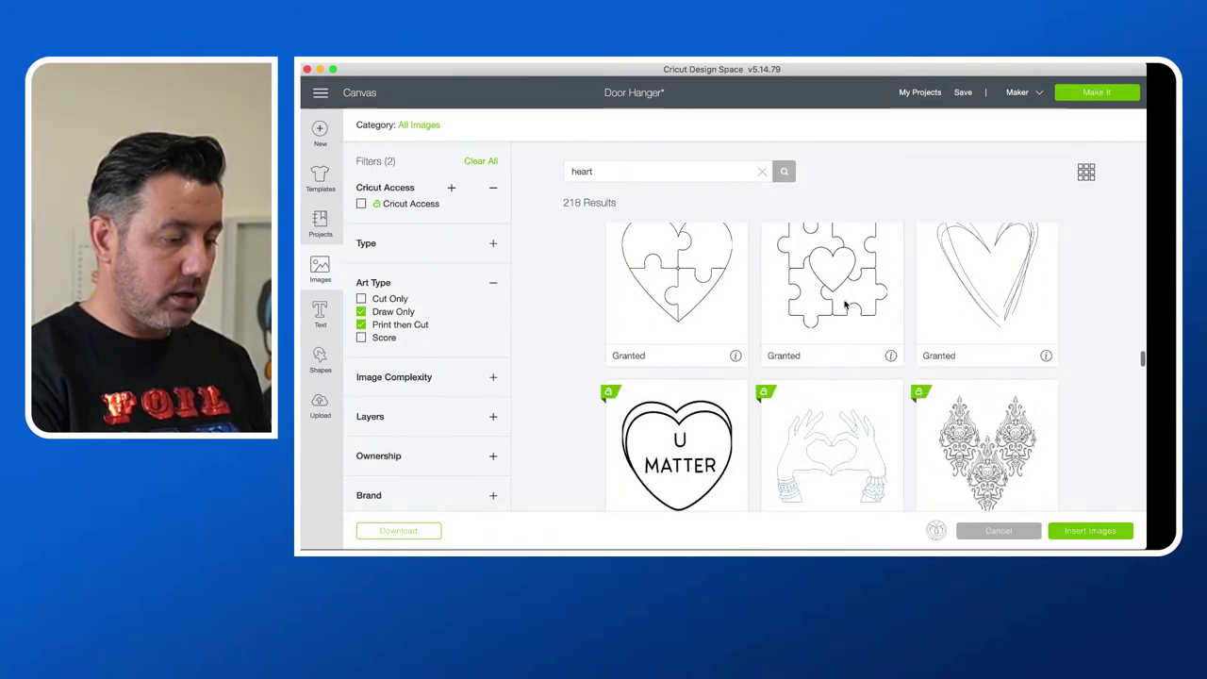
scroll(846, 305, down, 10)
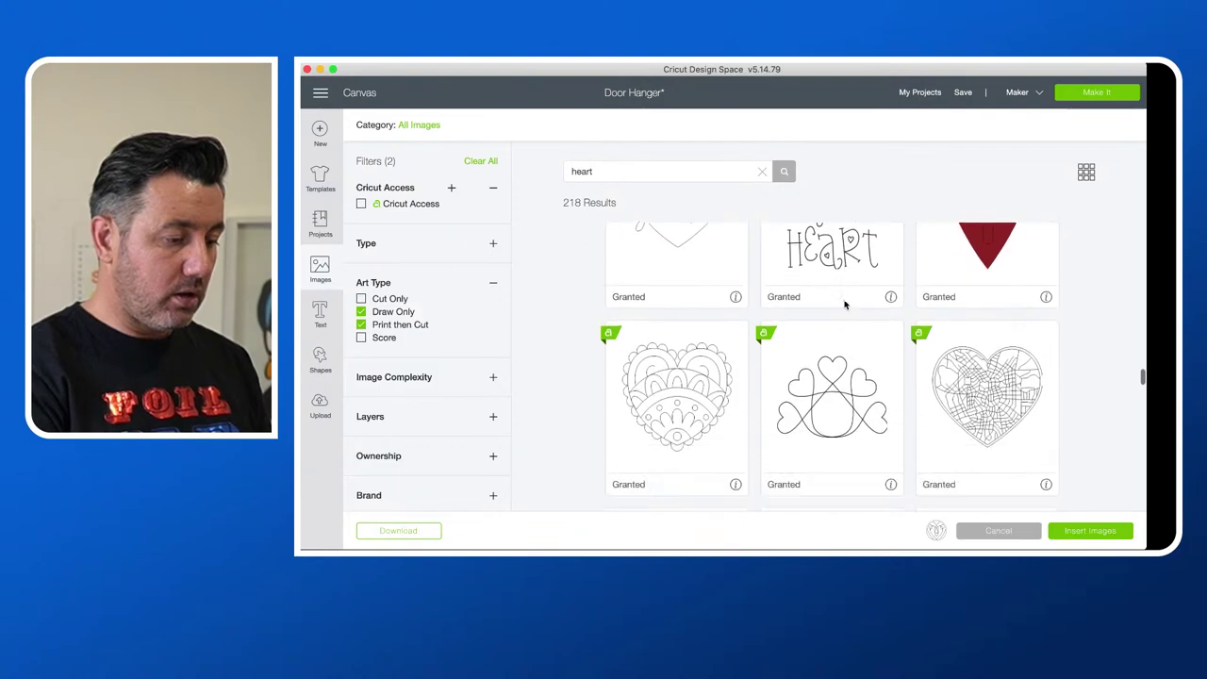
scroll(846, 305, down, 1)
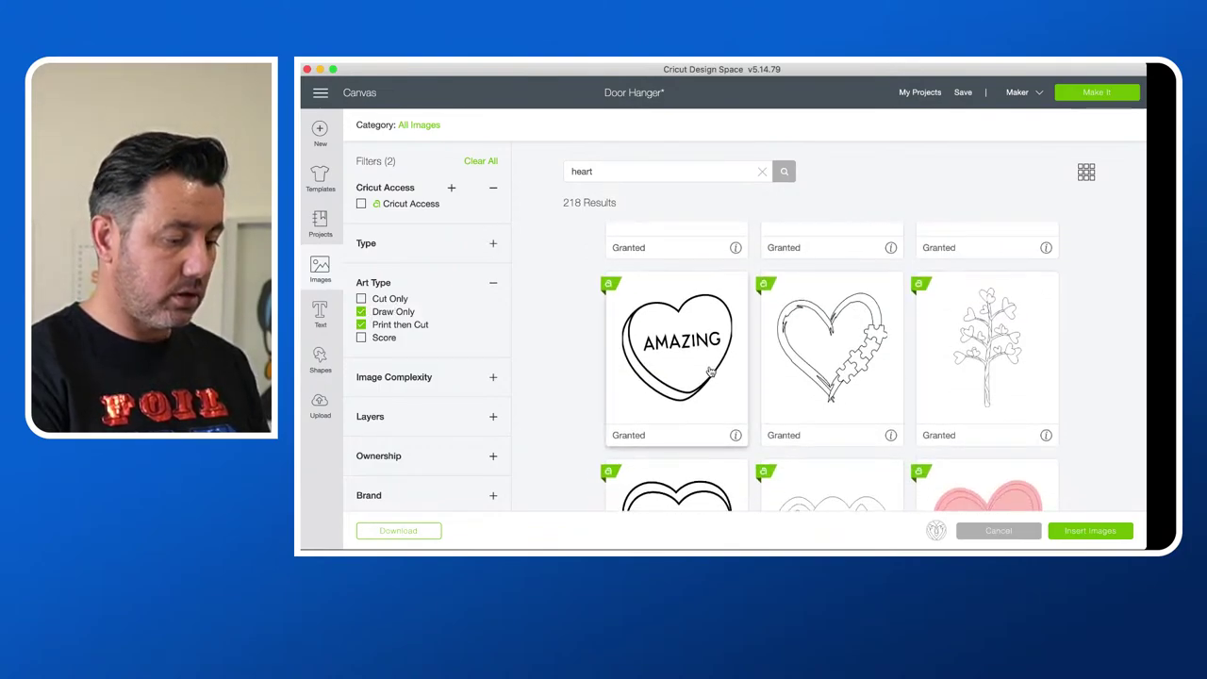
scroll(542, 332, down, 3)
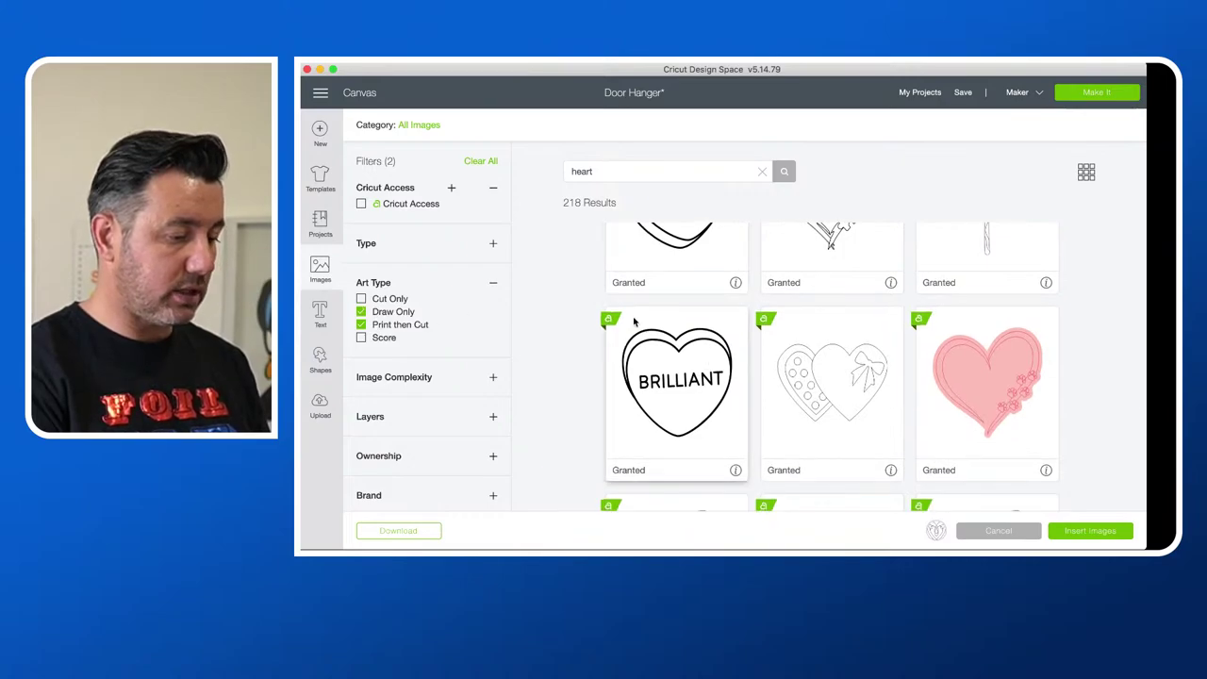
scroll(684, 354, down, 1)
scroll(683, 355, down, 5)
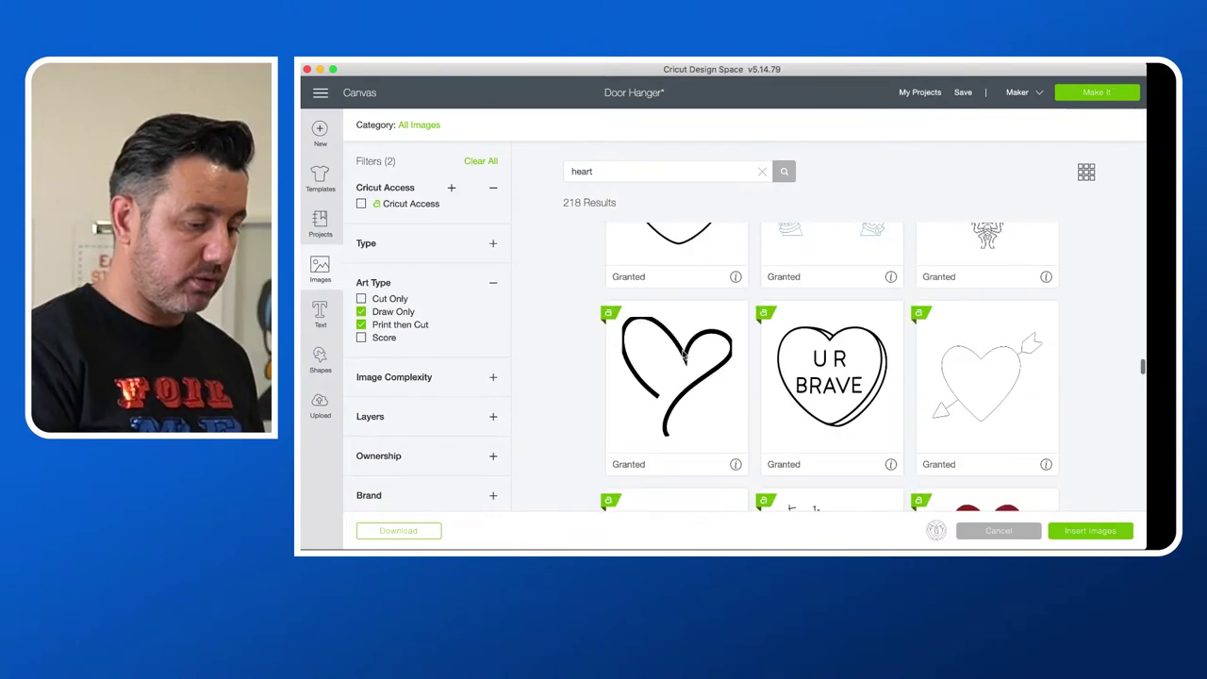
scroll(716, 321, up, 2)
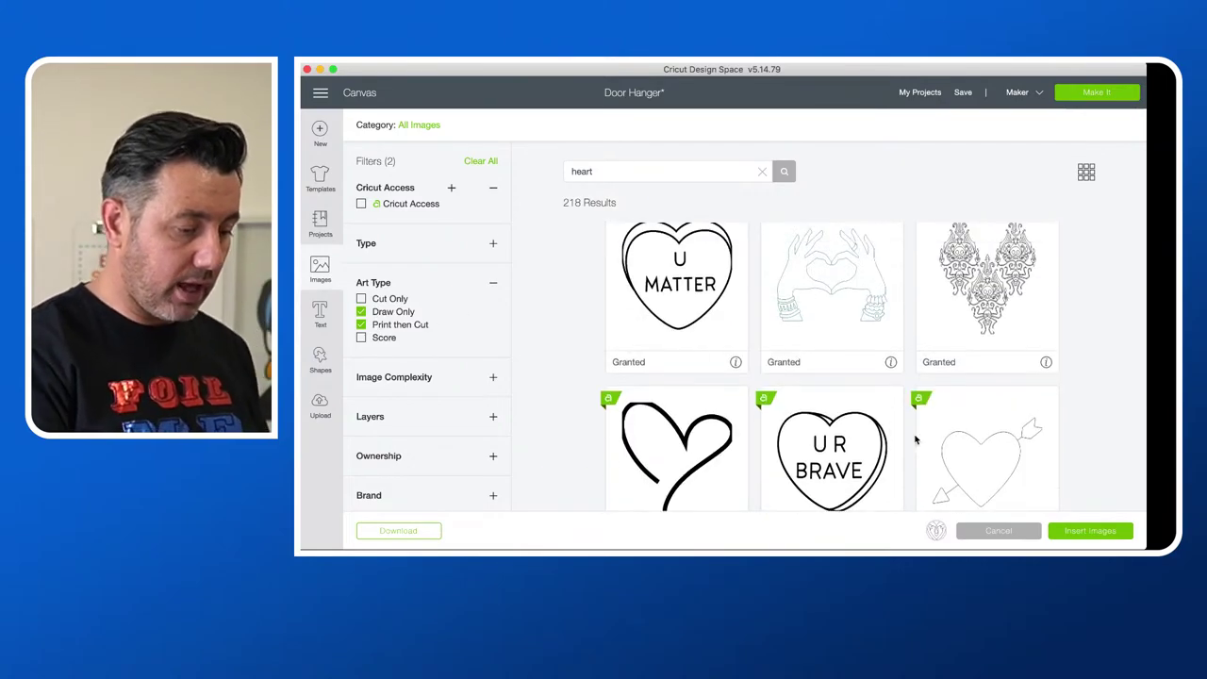
Step: Search the images for "christmas", keeping the Draw Only and Print then Cut filters
double_click(583, 173)
text(christmas)
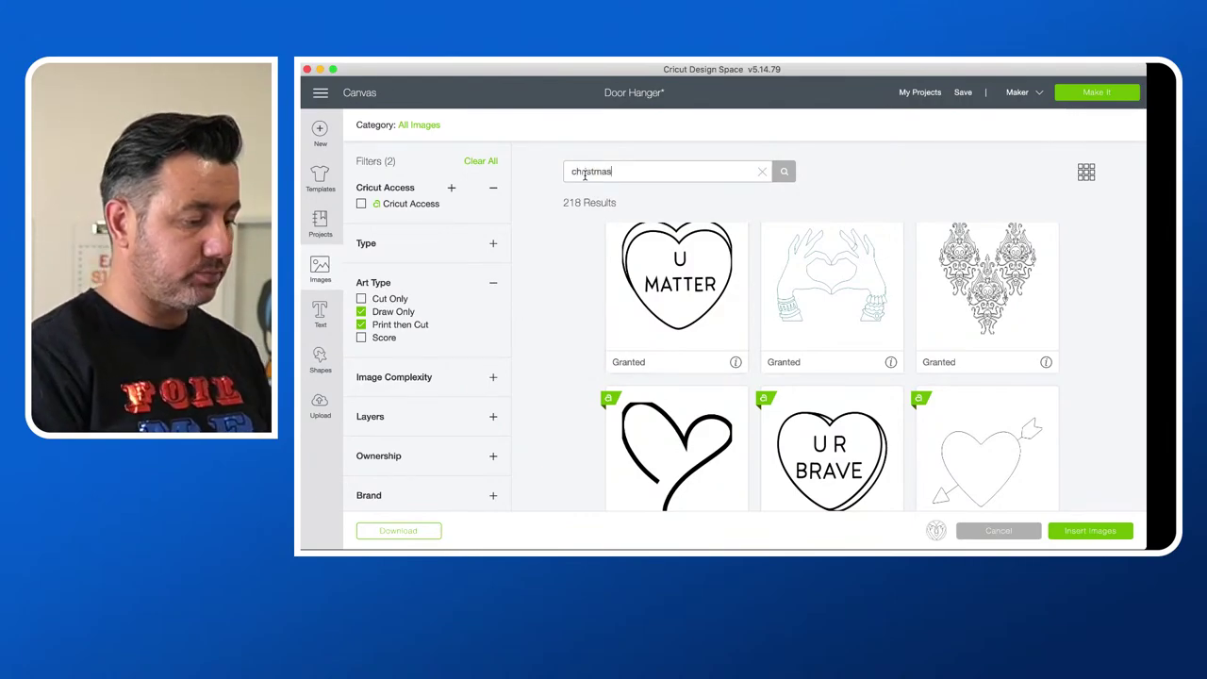
key(Return)
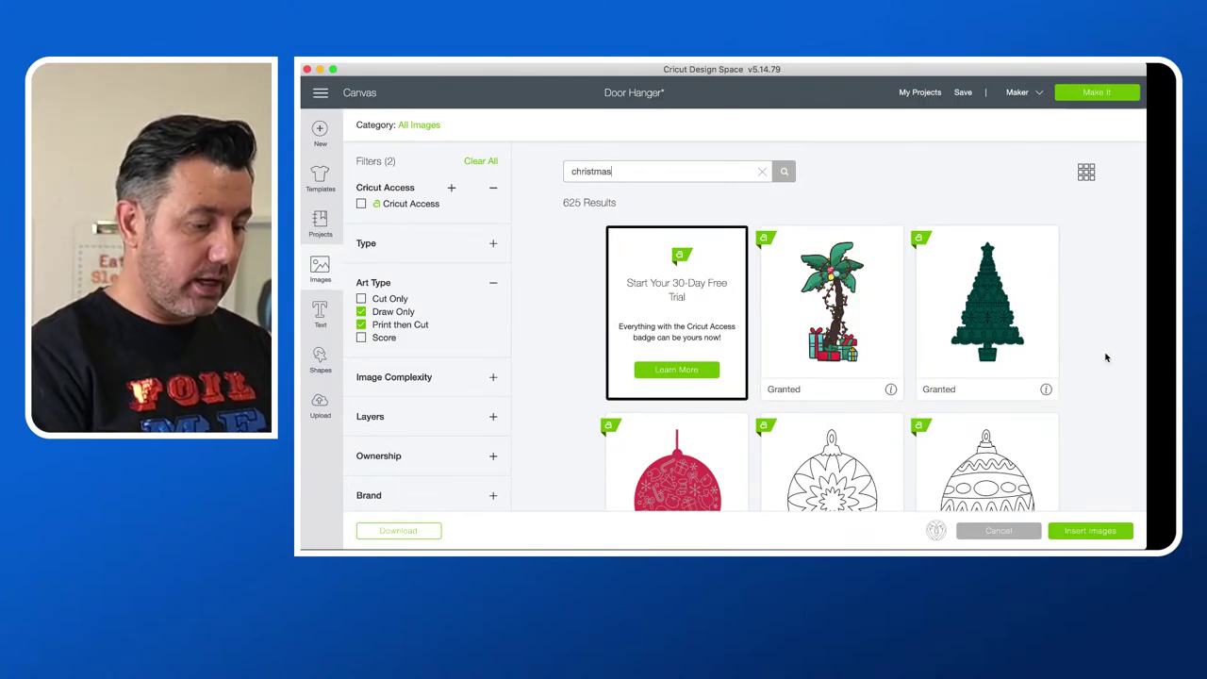
Step: Insert the solid red Christmas ornament with festive line drawings together with the already selected Heart Flourish
scroll(1107, 358, down, 3)
scroll(1106, 354, down, 2)
scroll(1105, 355, up, 3)
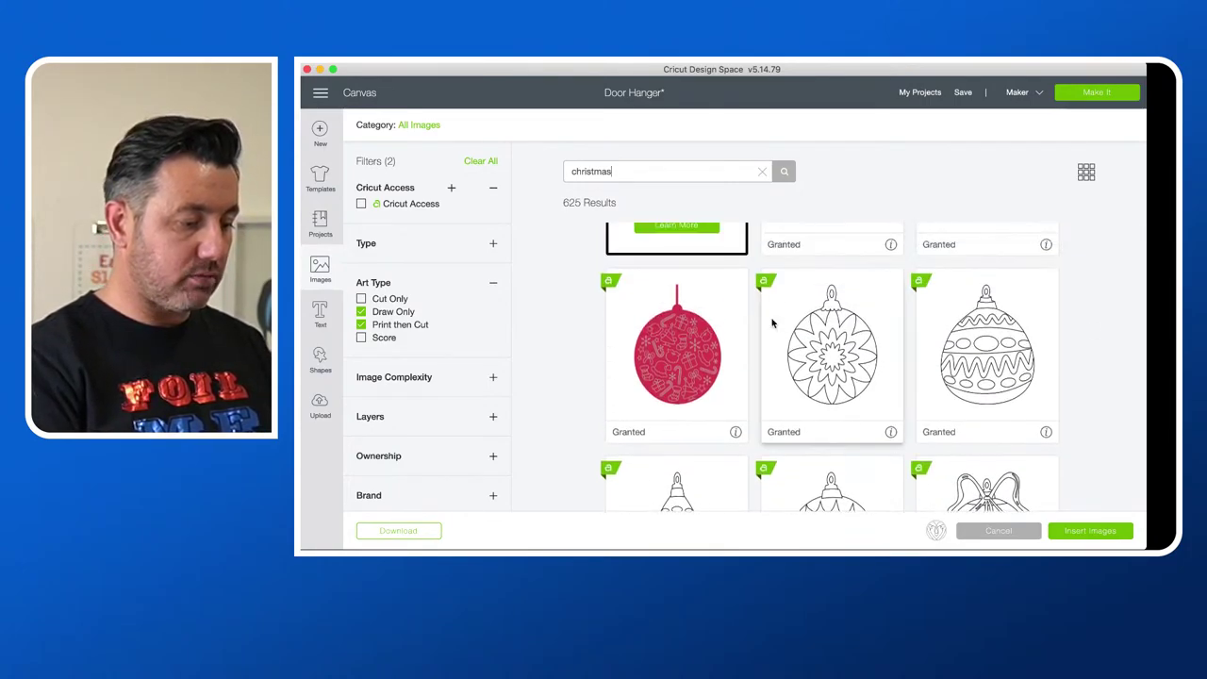
click(708, 351)
click(1090, 531)
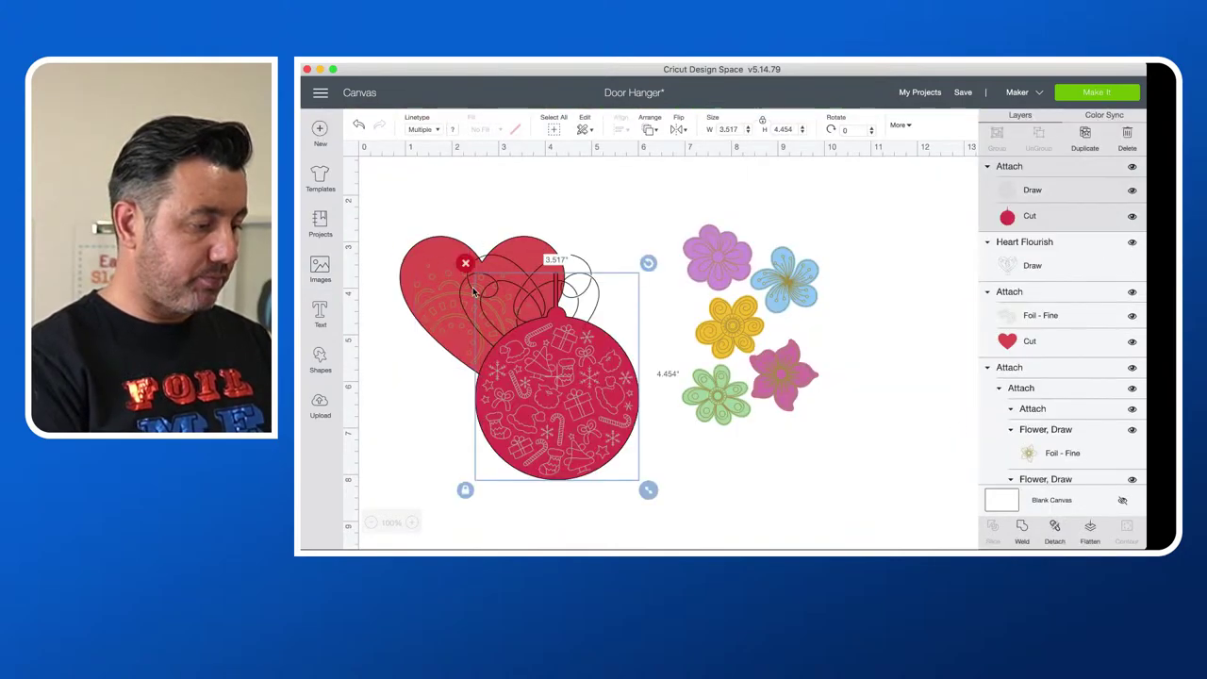
Step: Delete the solid red heart and the Heart Flourish drawing from the canvas
click(446, 288)
key(Delete)
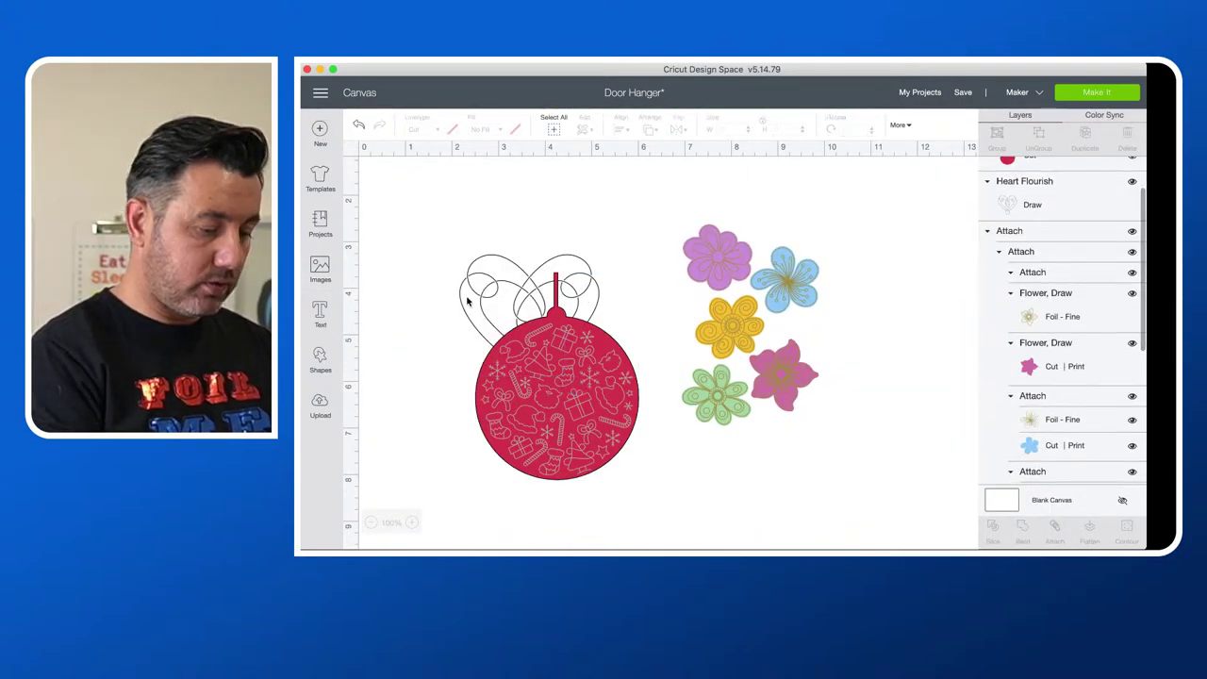
click(467, 300)
key(Delete)
Step: Change the linetype of the red ornament's Draw layer to Foil with the Fine tip
click(535, 368)
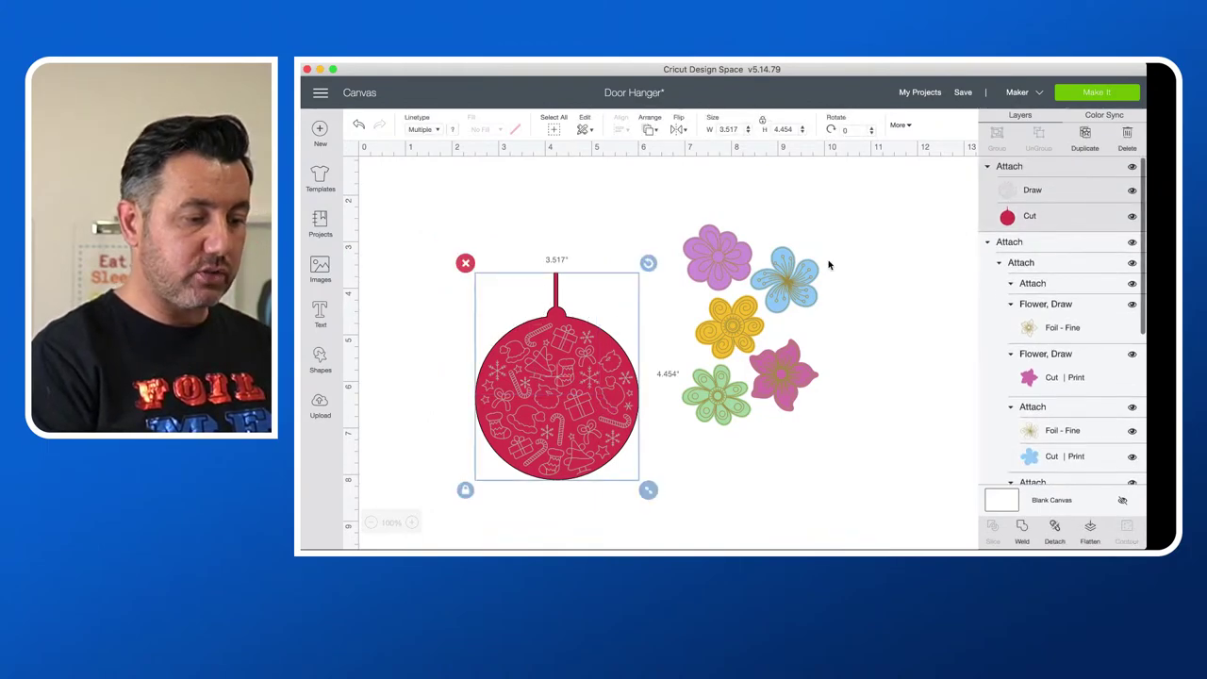
click(1007, 197)
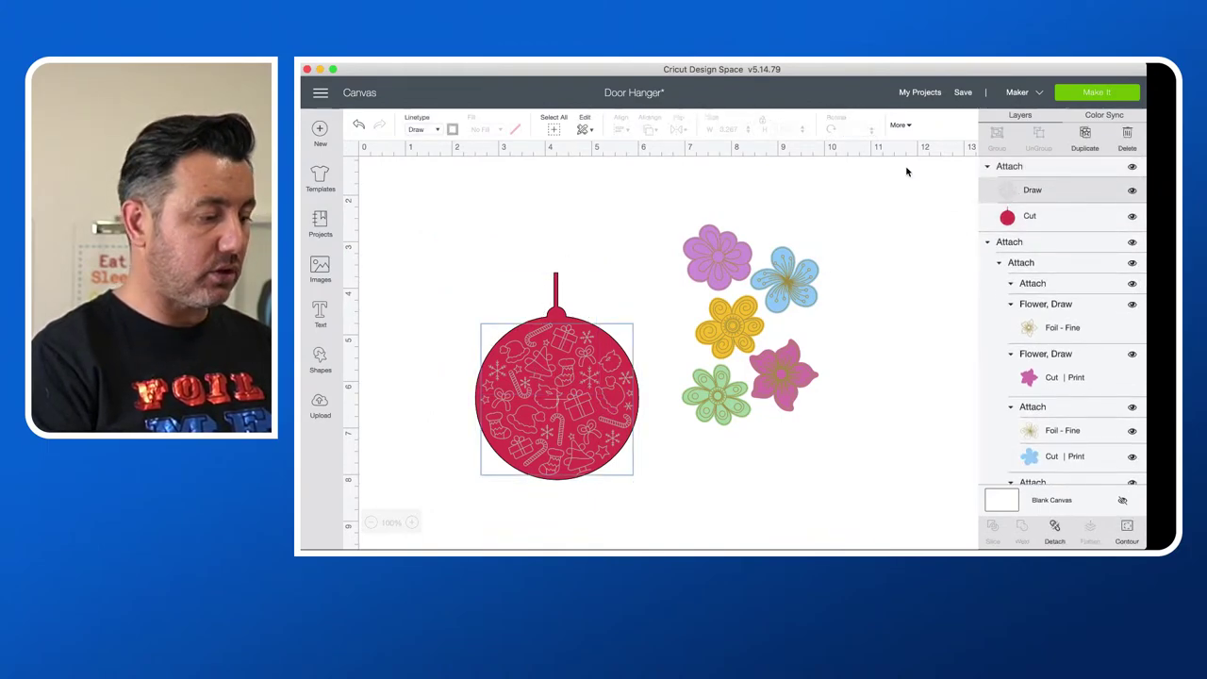
click(425, 130)
mouse_move(436, 271)
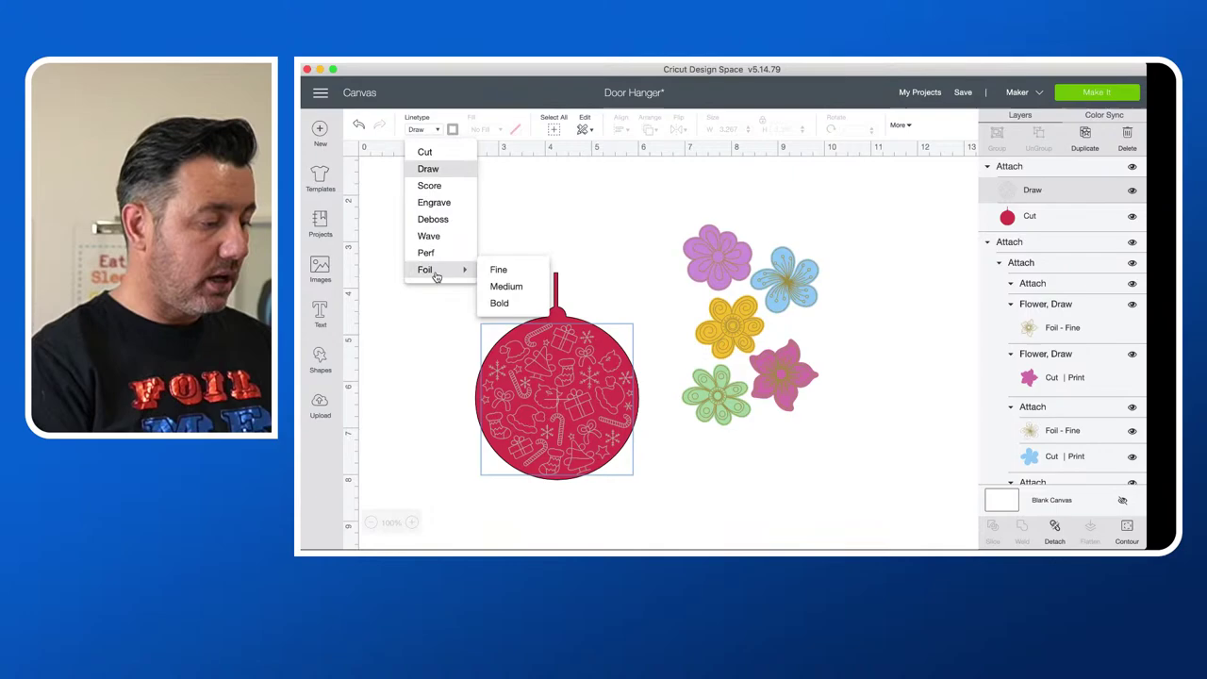
click(499, 271)
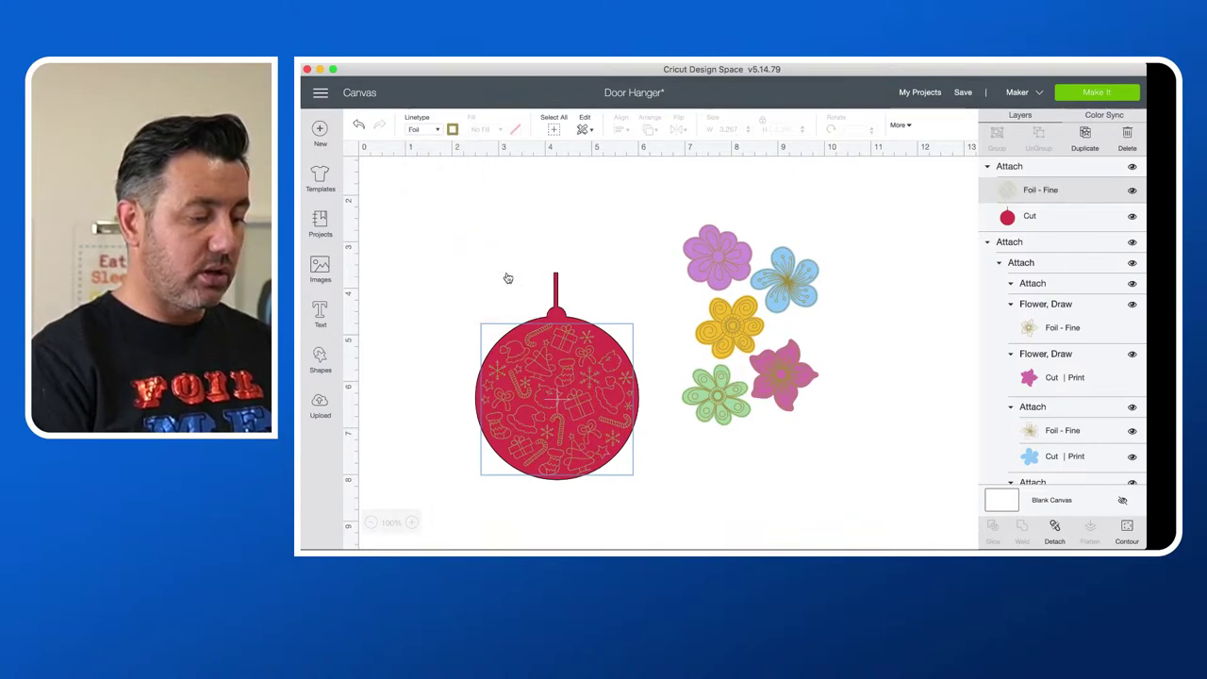
Step: Set the foil color of the ornament's line drawings to Silver
click(453, 129)
click(475, 167)
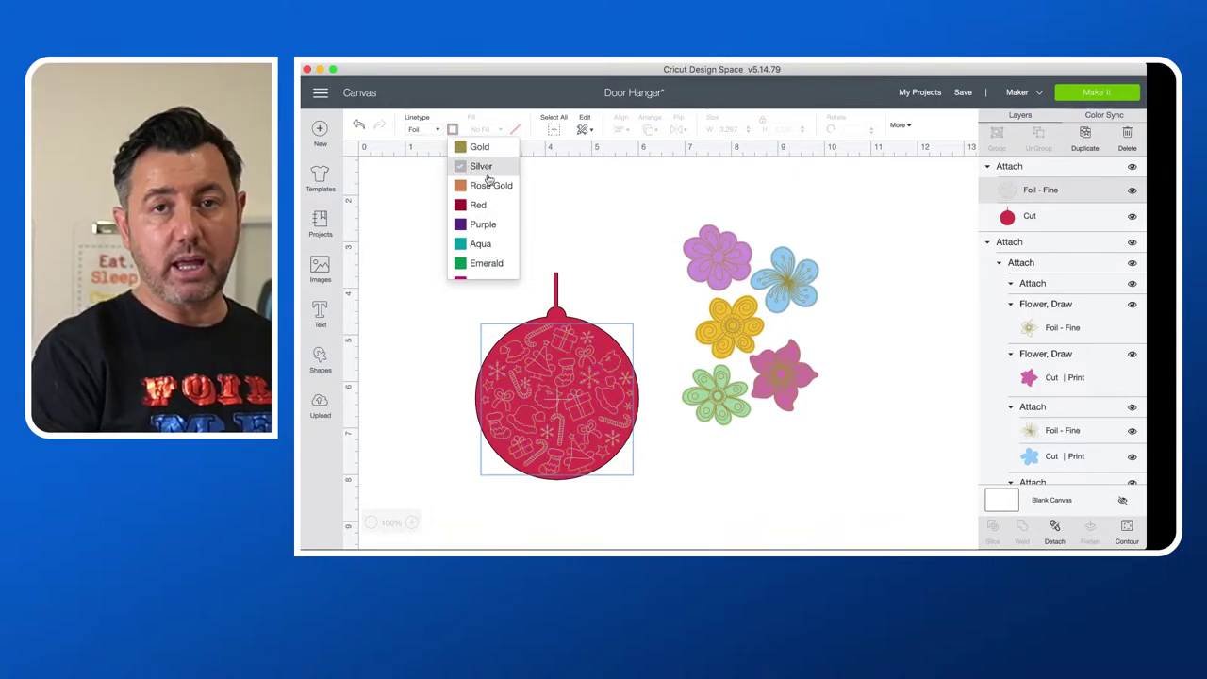
click(629, 224)
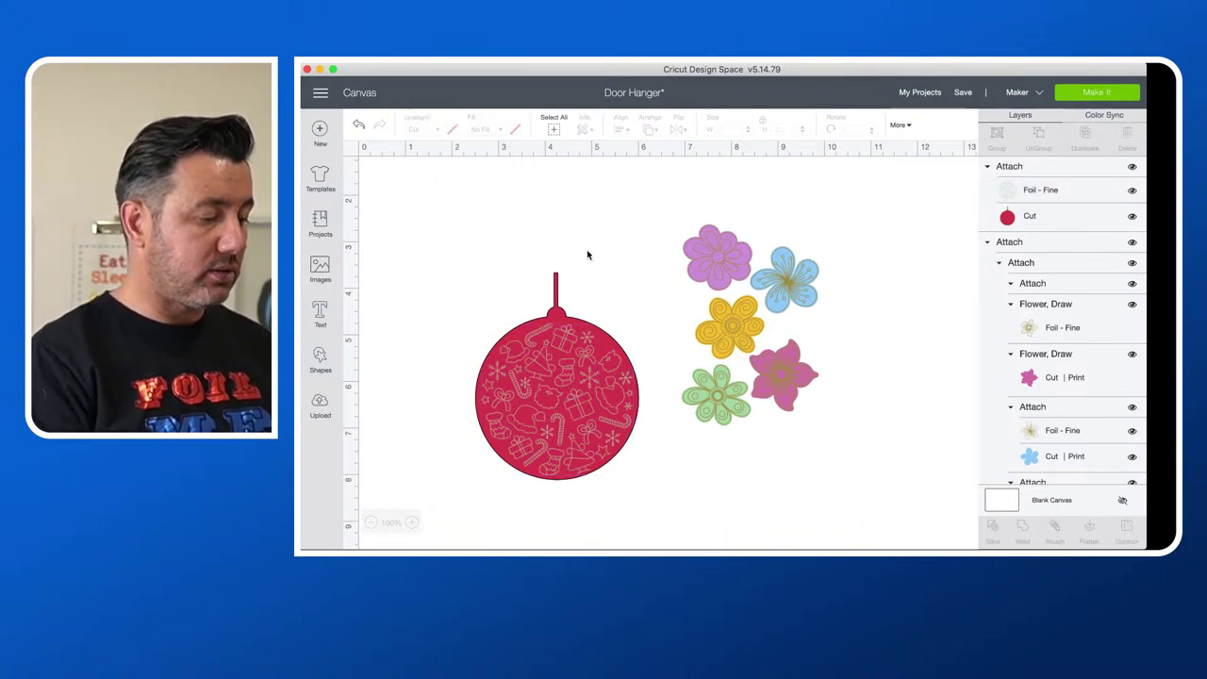
Step: Delete the red ornament from the canvas and return to the christmas image results
click(502, 292)
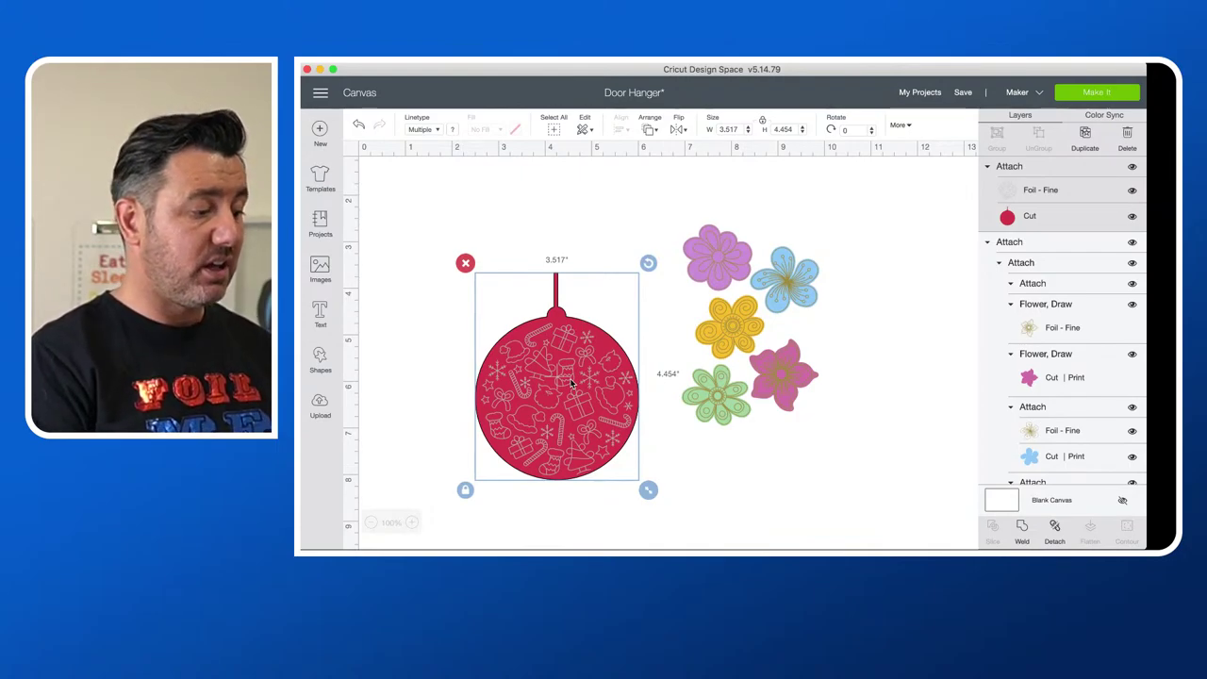
key(Delete)
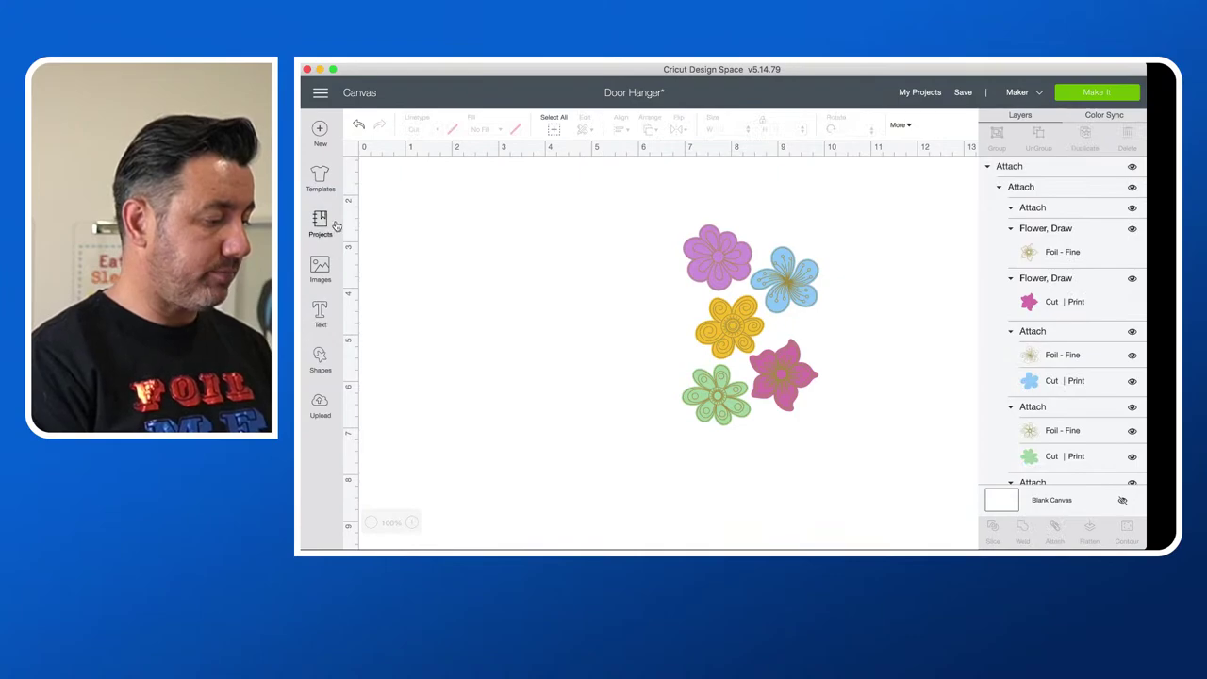
click(321, 272)
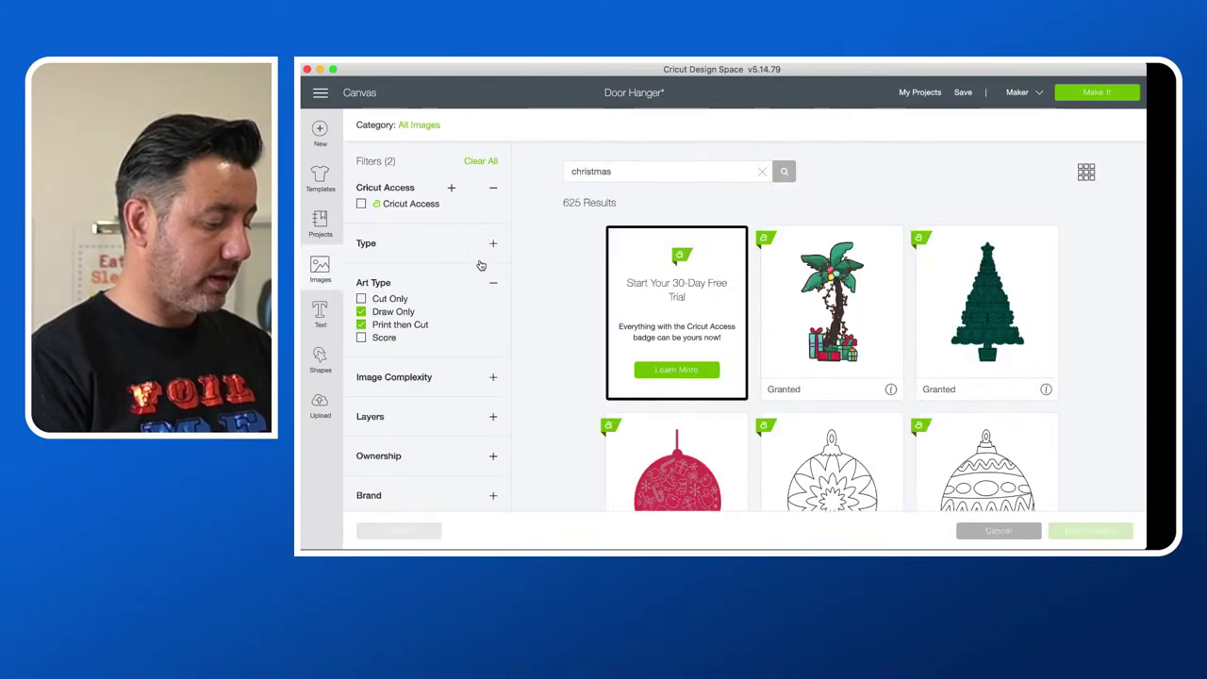
Step: Insert the line-drawn and the full-color Holiday Car With Christmas Tree images from the christmas results onto the canvas
scroll(666, 335, down, 3)
scroll(664, 339, down, 10)
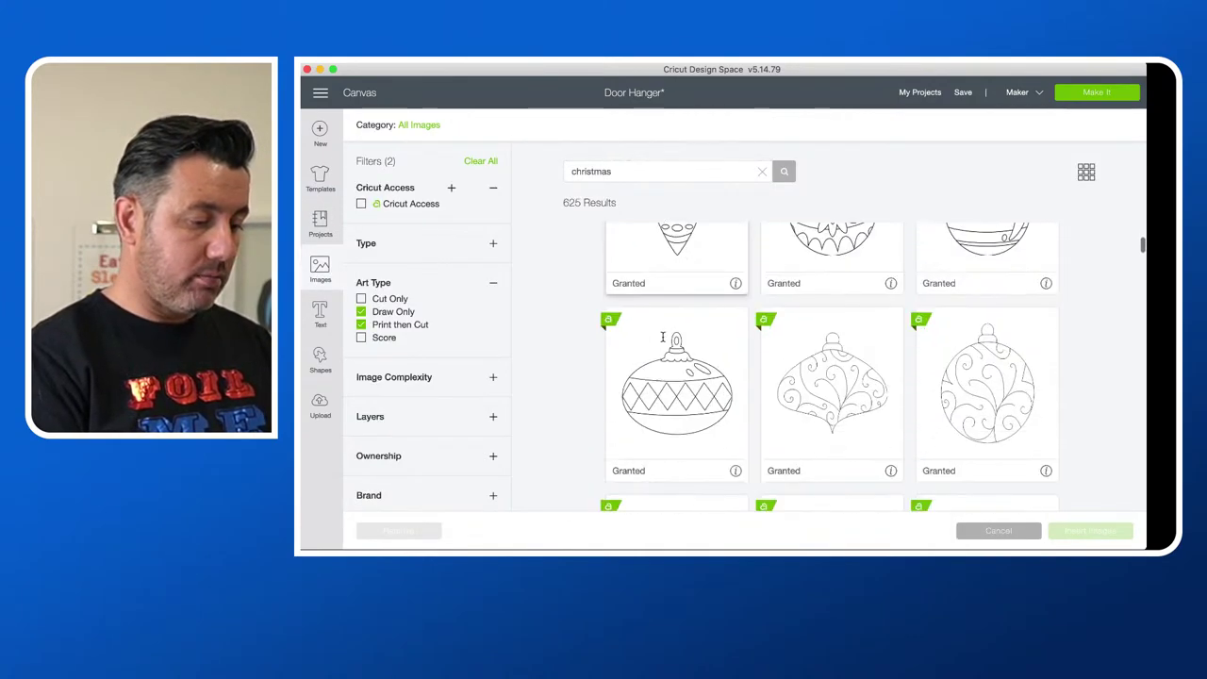
scroll(664, 341, down, 10)
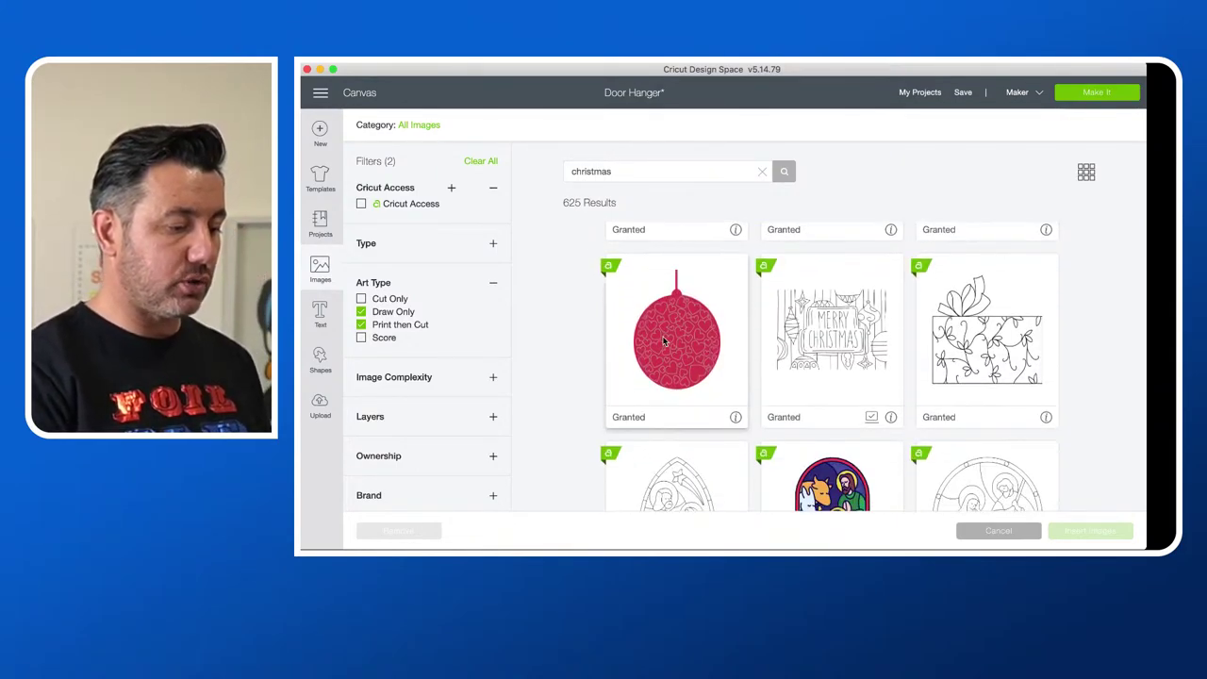
scroll(664, 342, down, 5)
scroll(664, 341, down, 2)
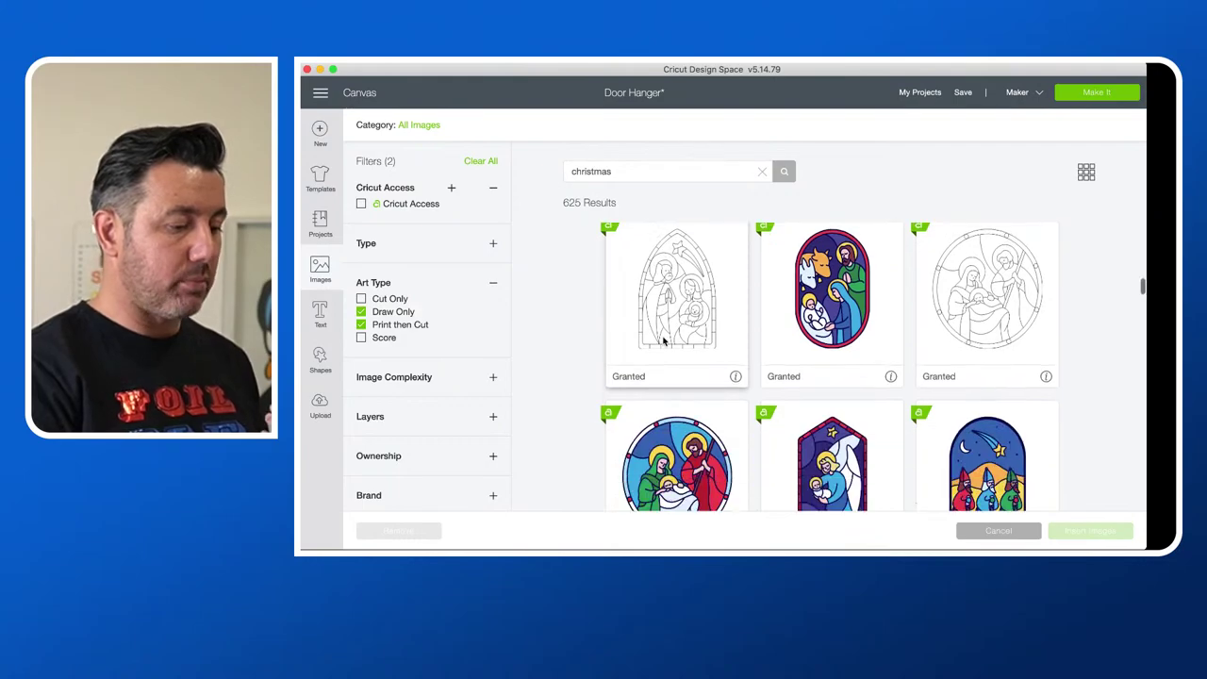
scroll(664, 342, down, 8)
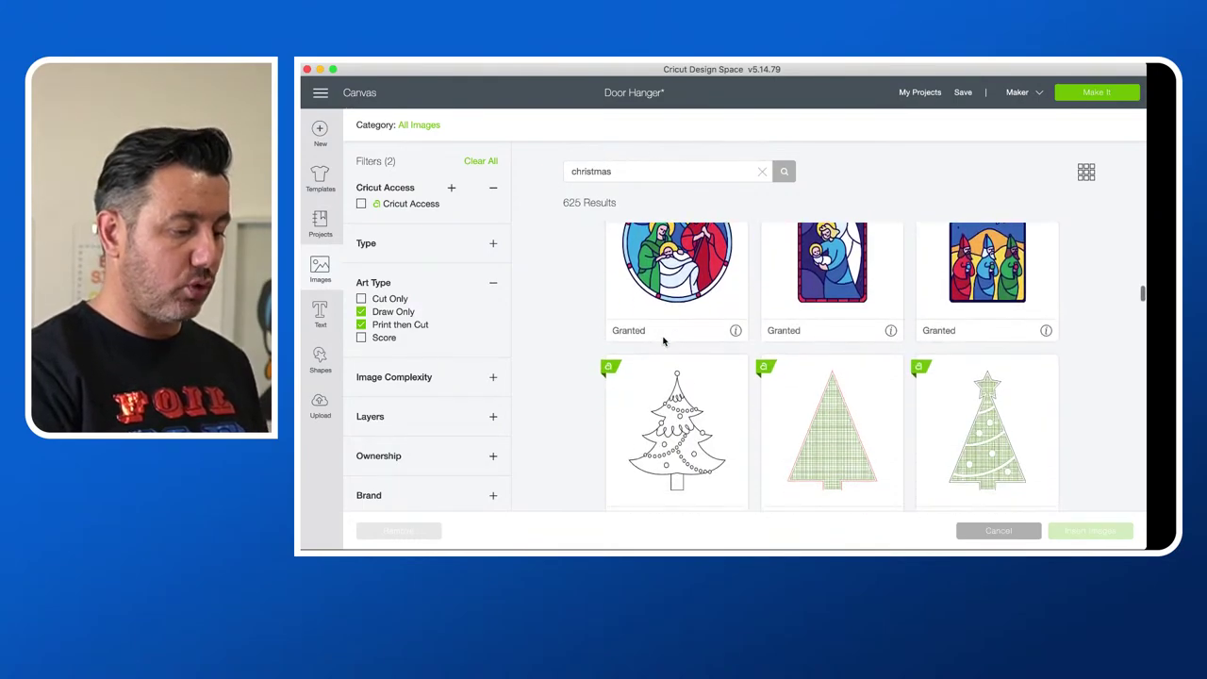
scroll(664, 341, down, 8)
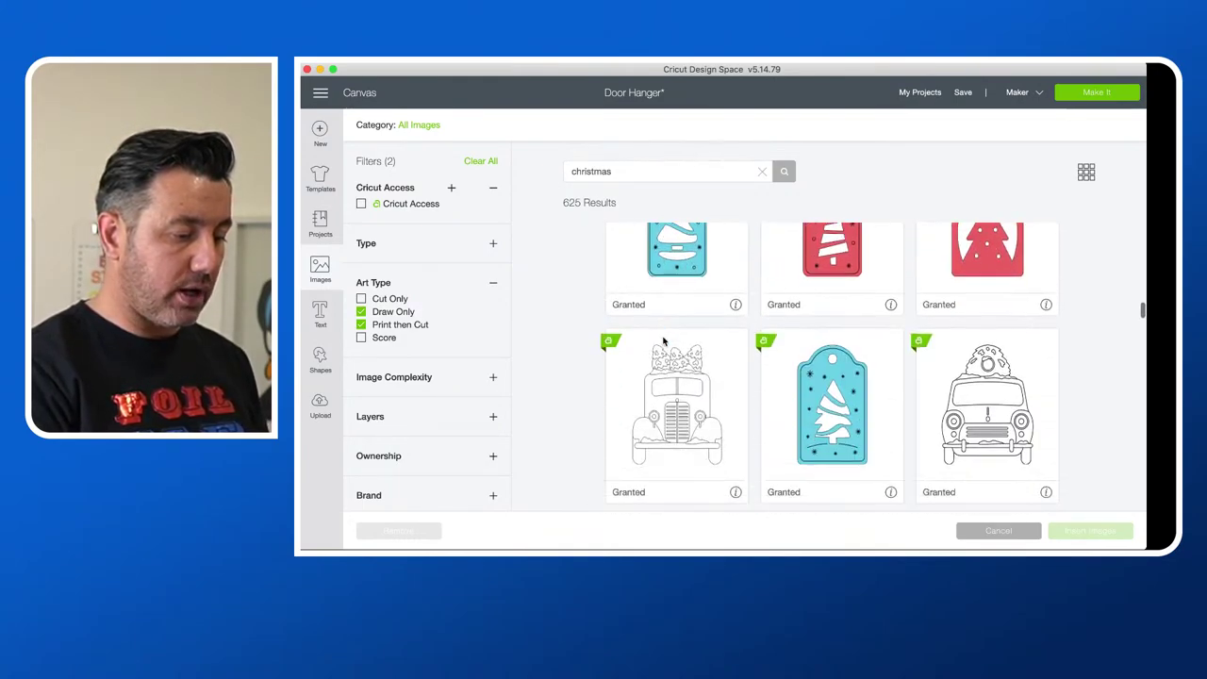
scroll(664, 342, down, 4)
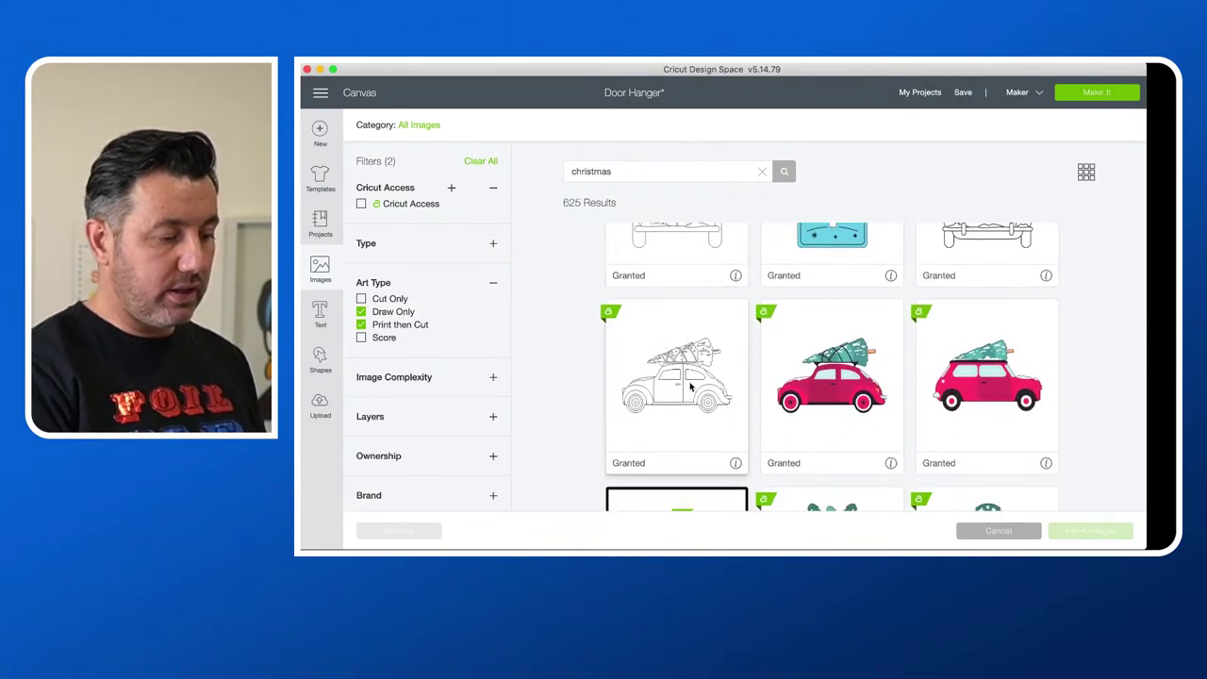
click(829, 379)
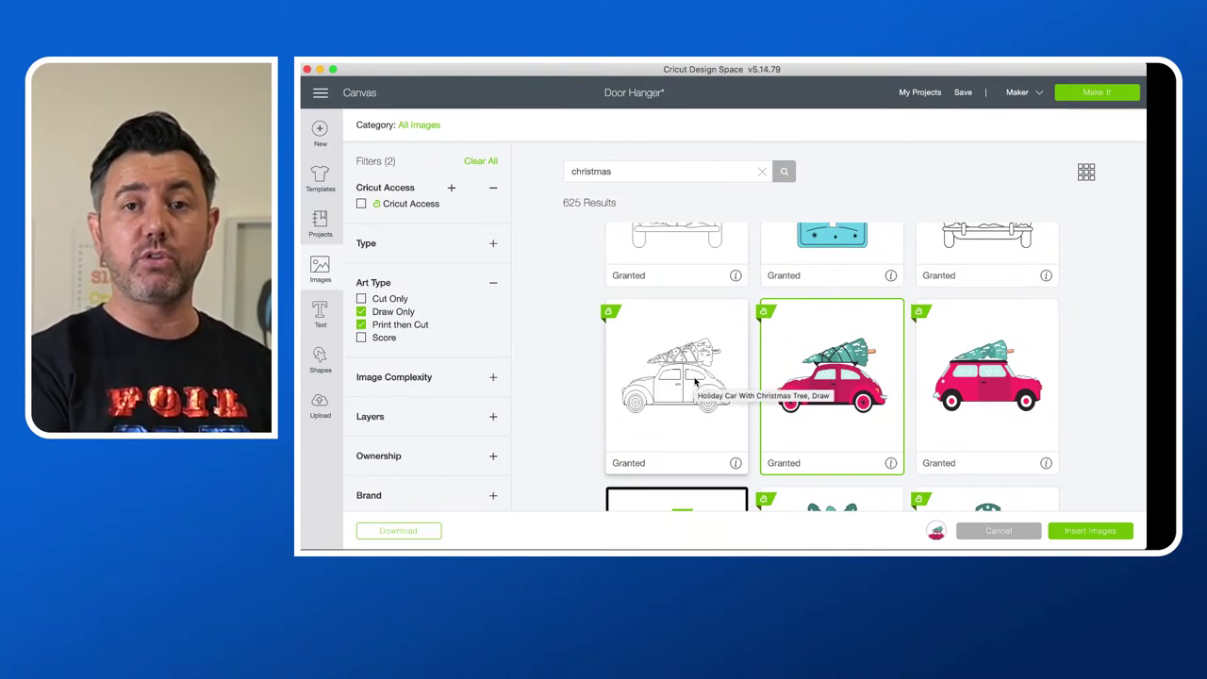
click(695, 381)
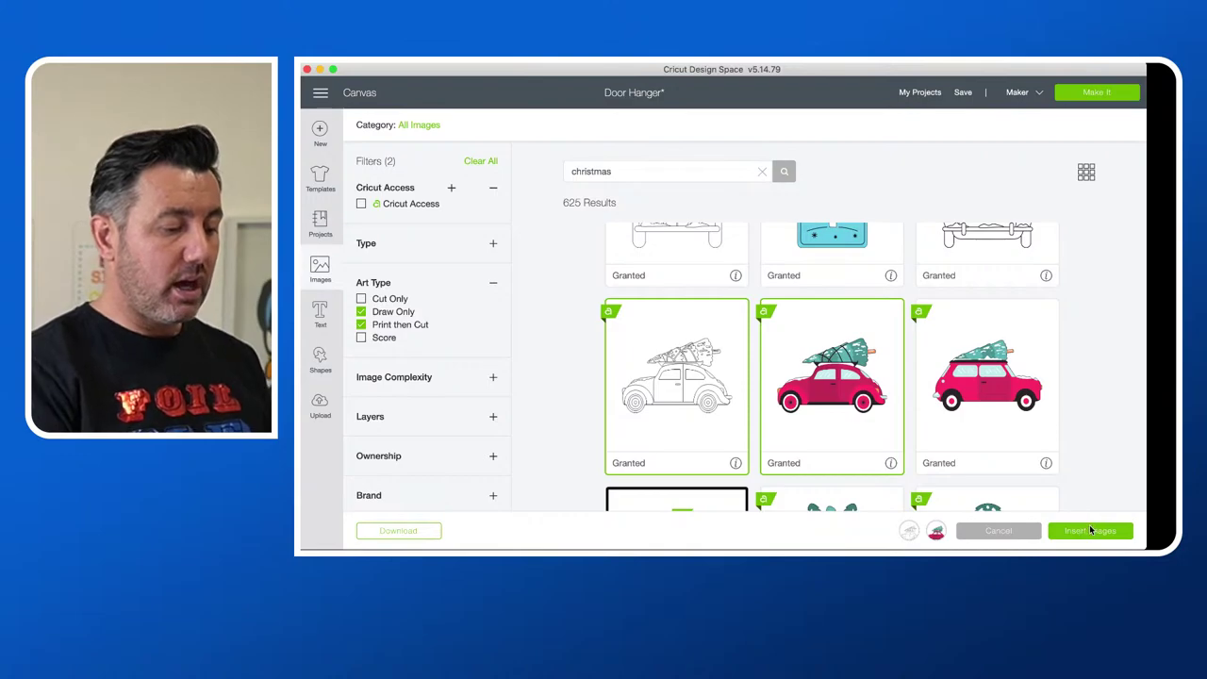
click(1091, 531)
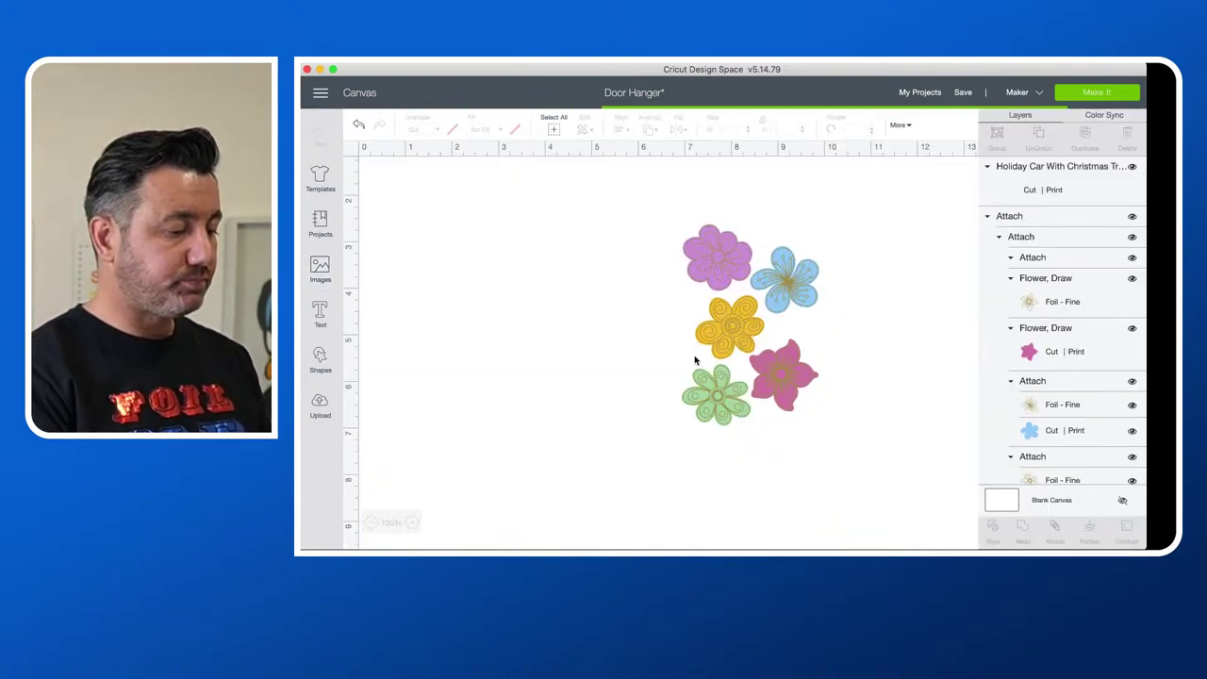
Step: Separate the printed car from its line drawing and move the flower group aside to make room
mouse_move(593, 359)
mouse_down()
mouse_move(462, 300)
mouse_move(521, 324)
mouse_move(472, 357)
mouse_up()
drag(608, 307, 603, 226)
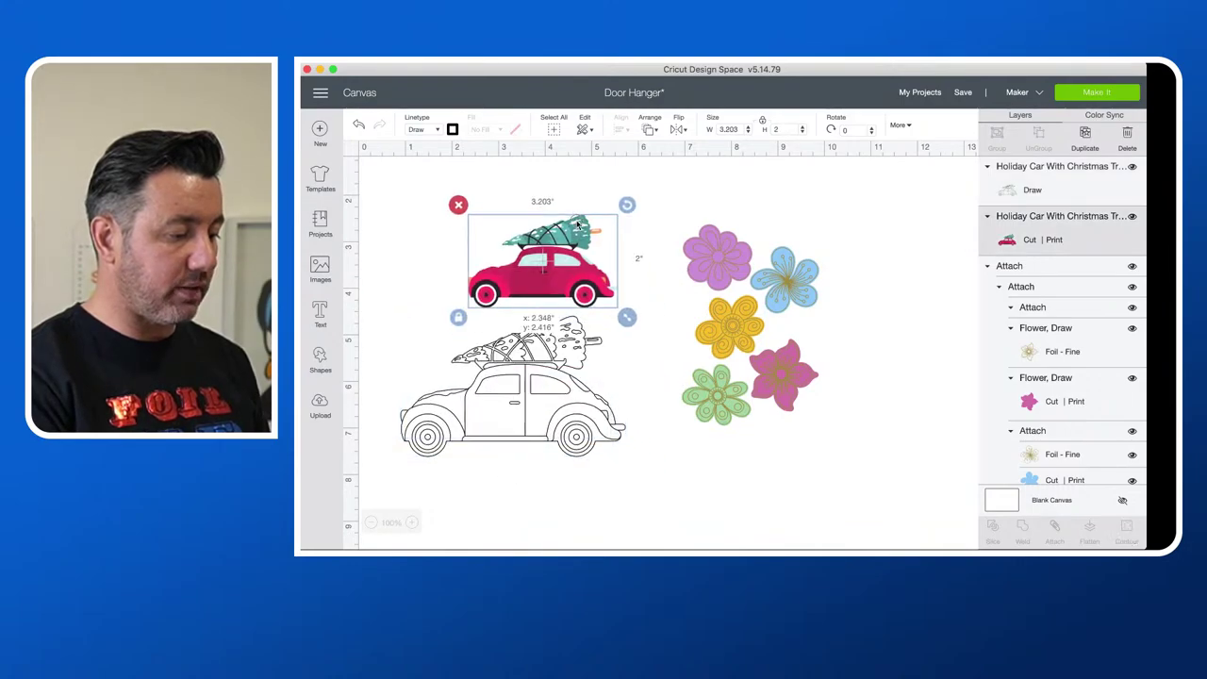
click(728, 256)
drag(727, 257, 912, 262)
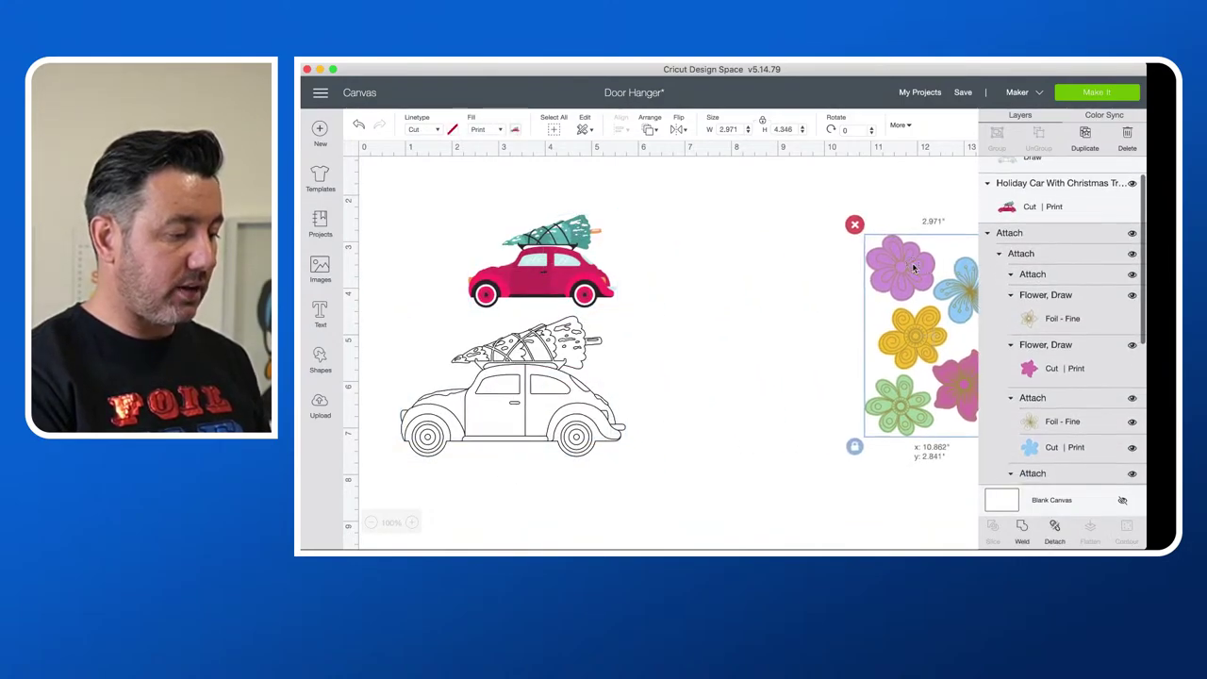
click(647, 263)
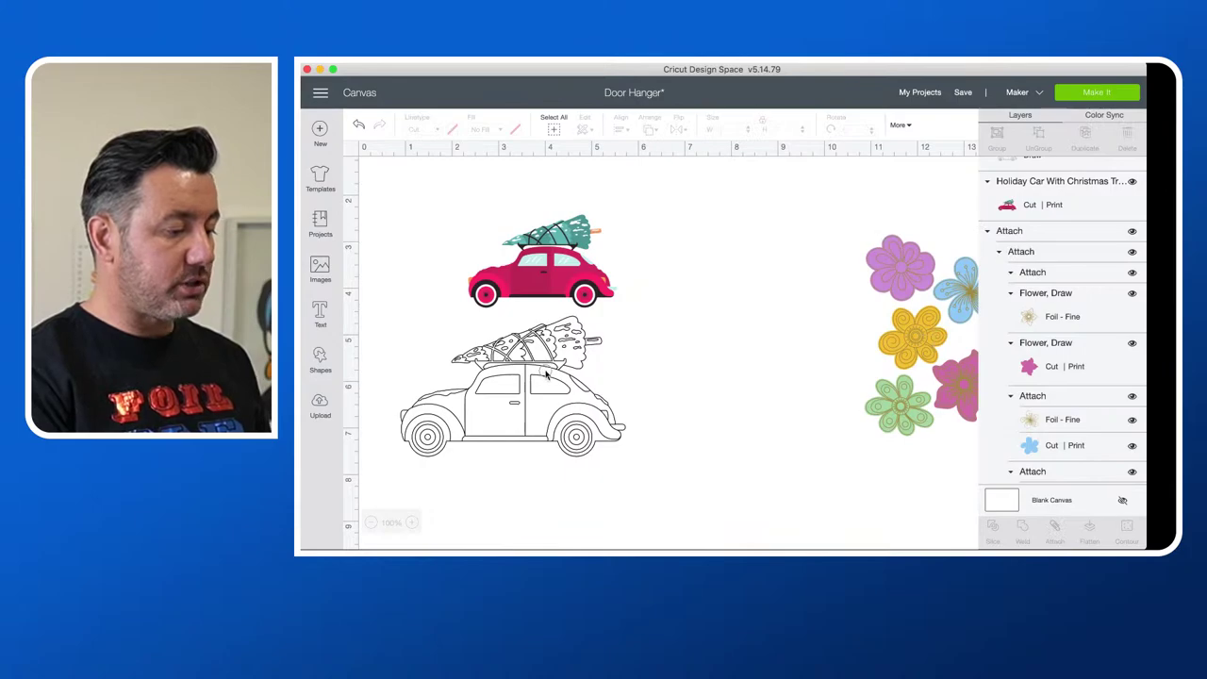
drag(545, 368, 585, 453)
drag(546, 278, 501, 266)
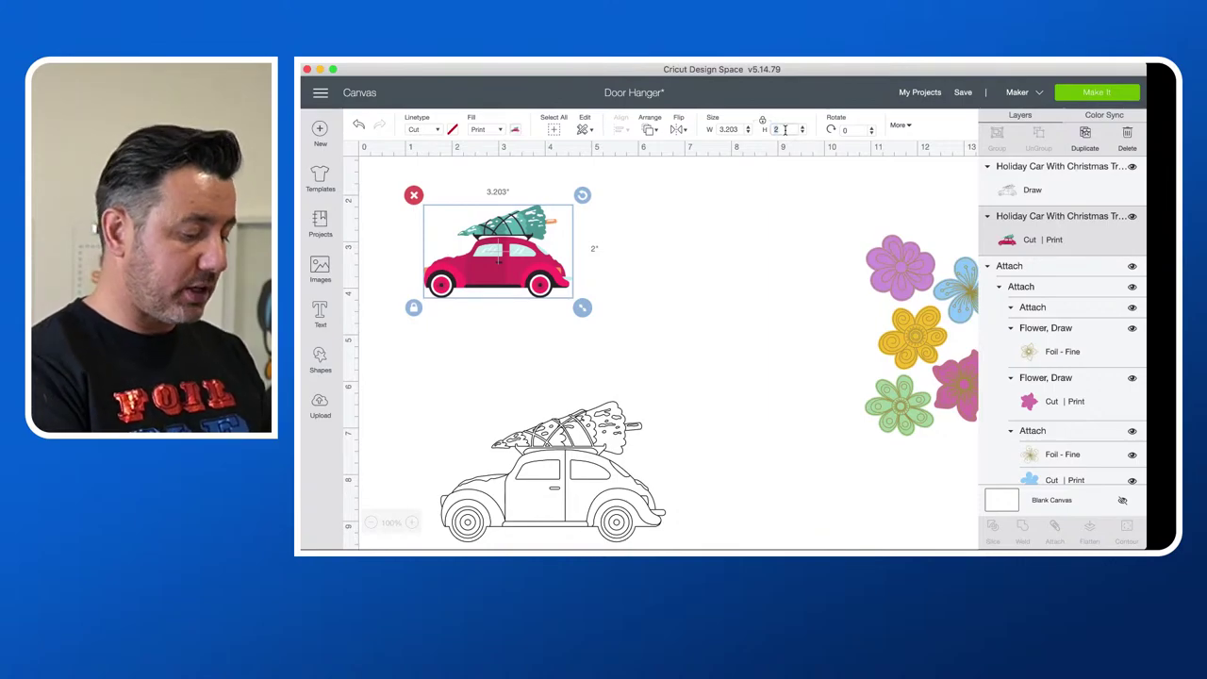
Step: Set the height of both the printed car and the line-drawn car to 5 inches
key(Return)
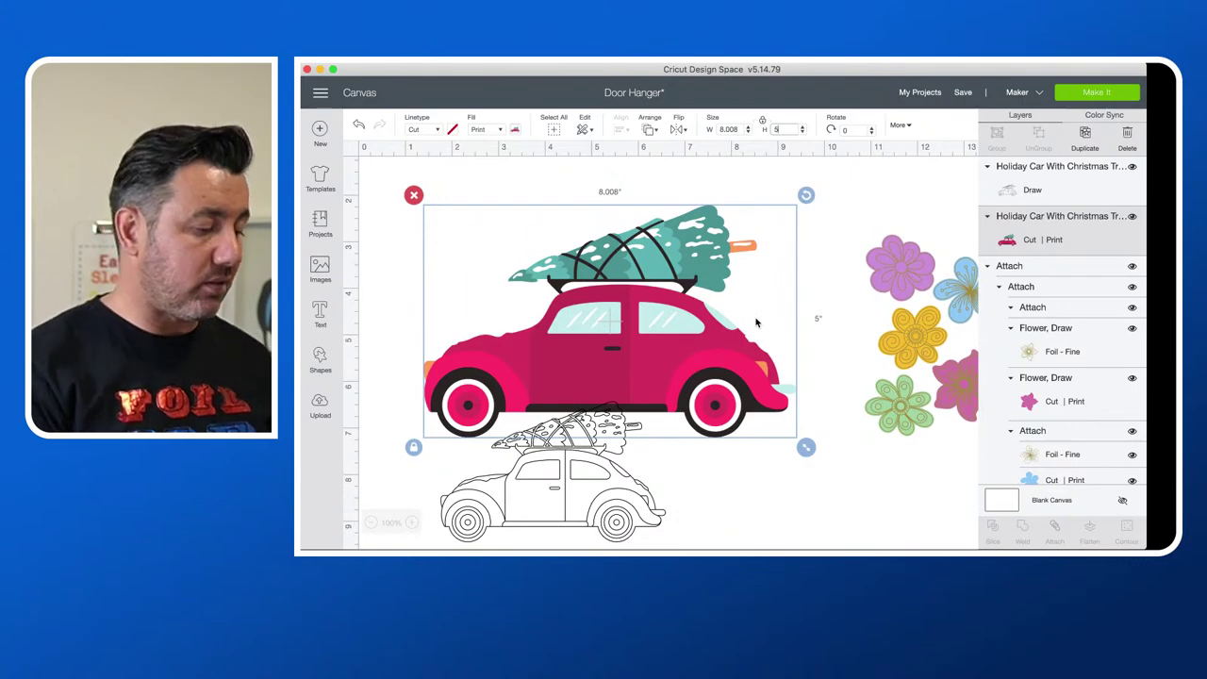
click(571, 486)
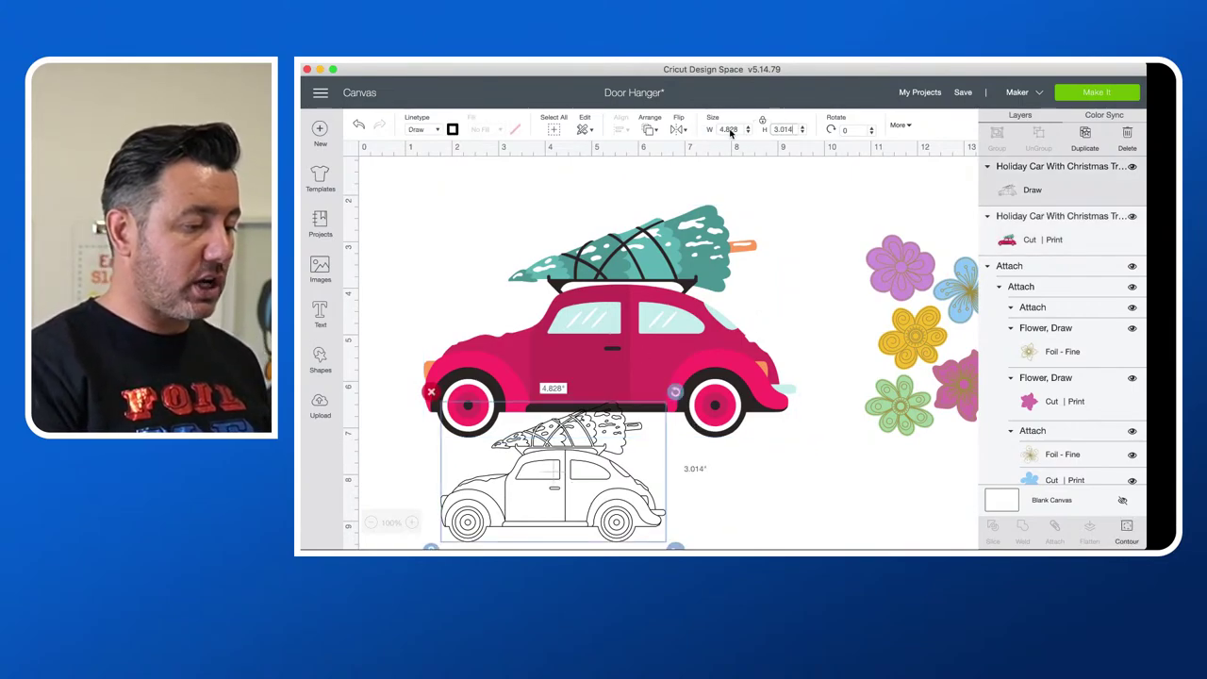
click(787, 132)
text(5)
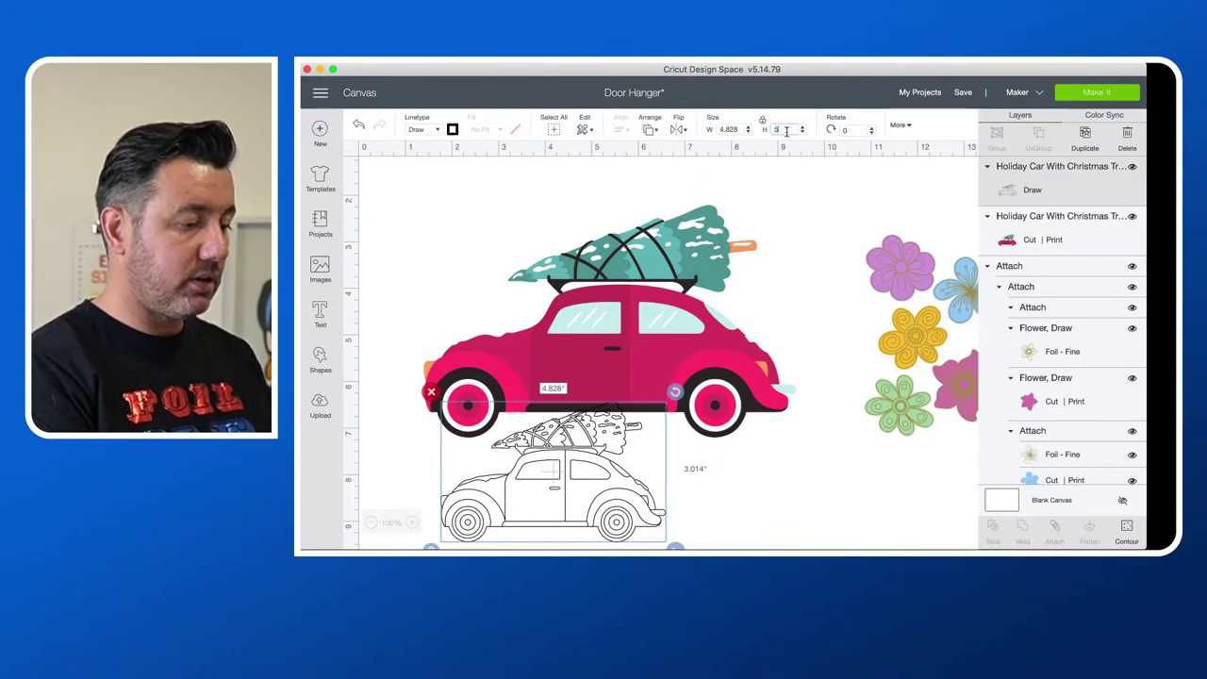
key(Return)
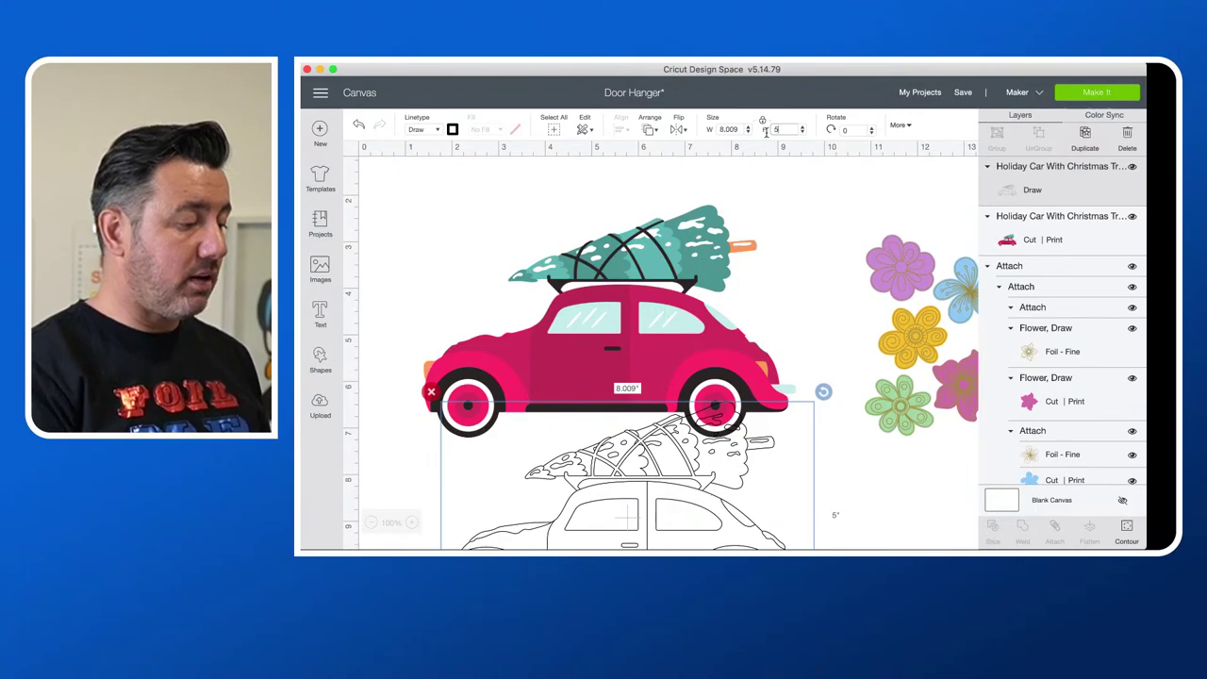
Step: Align the printed car and its line drawing with Center, and move the aligned pair higher on the canvas
drag(428, 187, 698, 502)
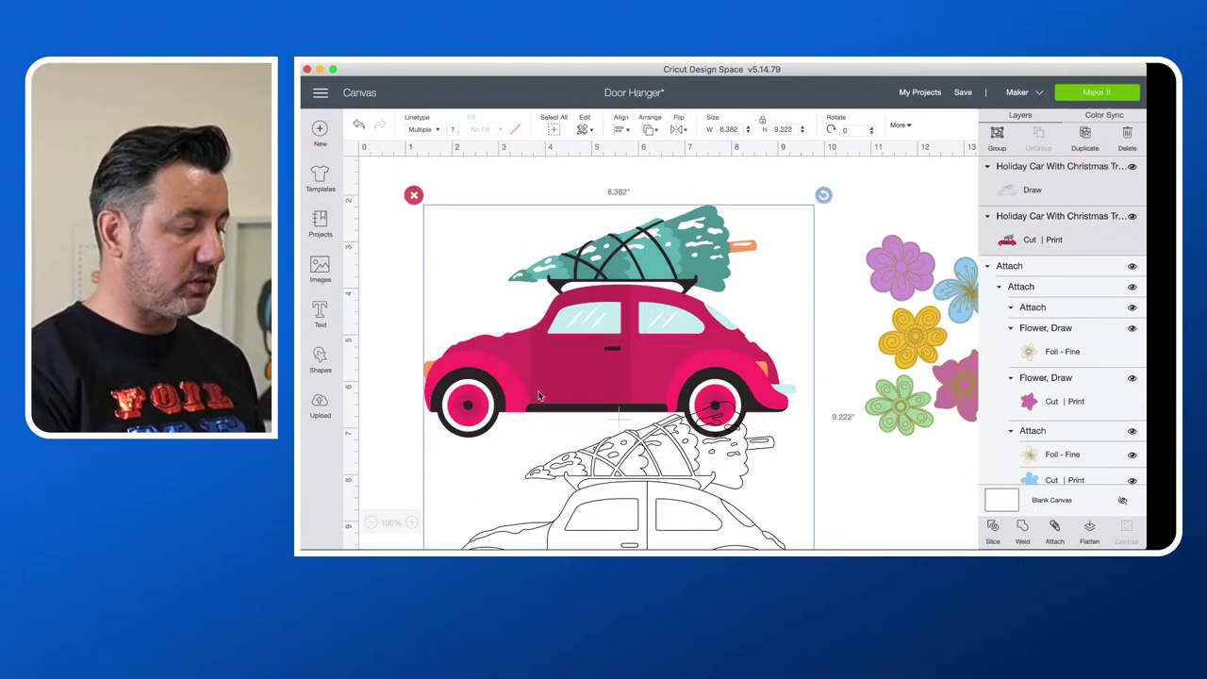
click(411, 355)
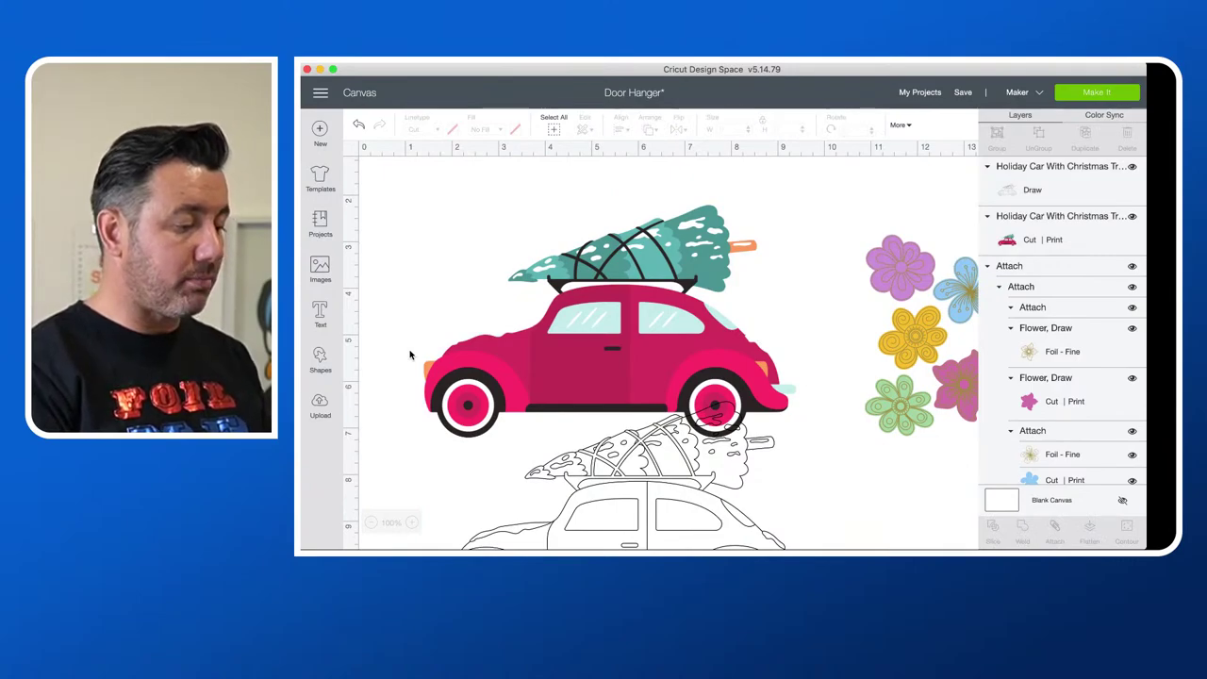
click(585, 342)
shift+click(615, 469)
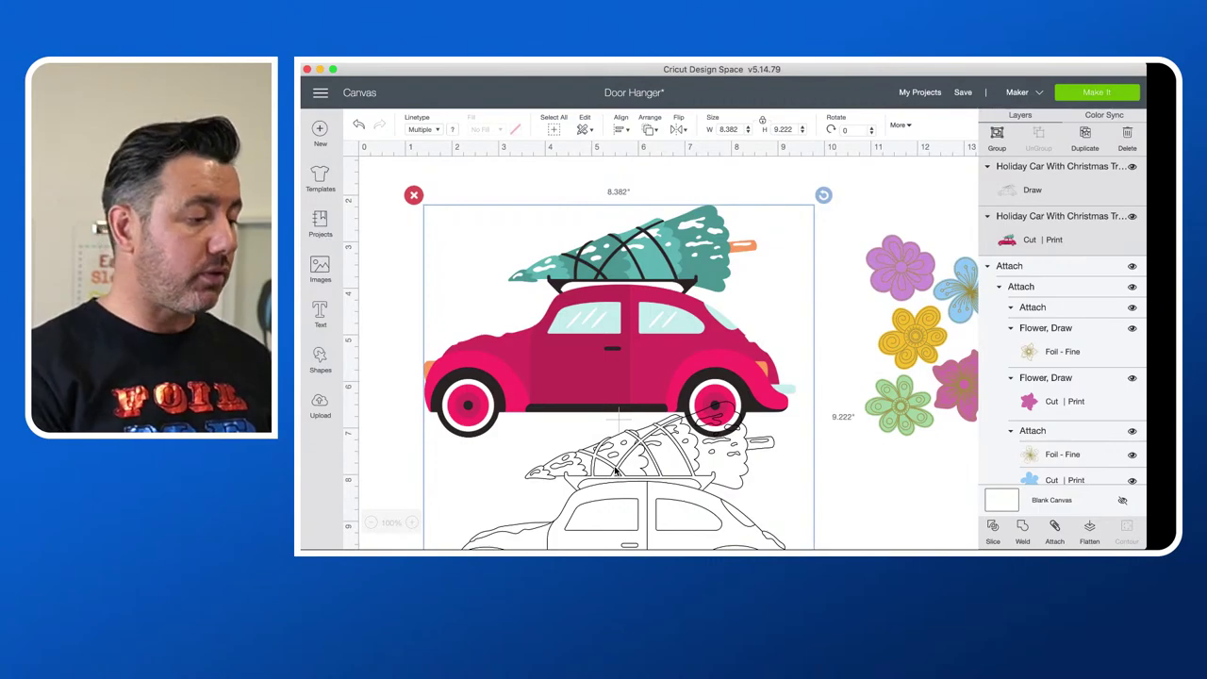
click(621, 132)
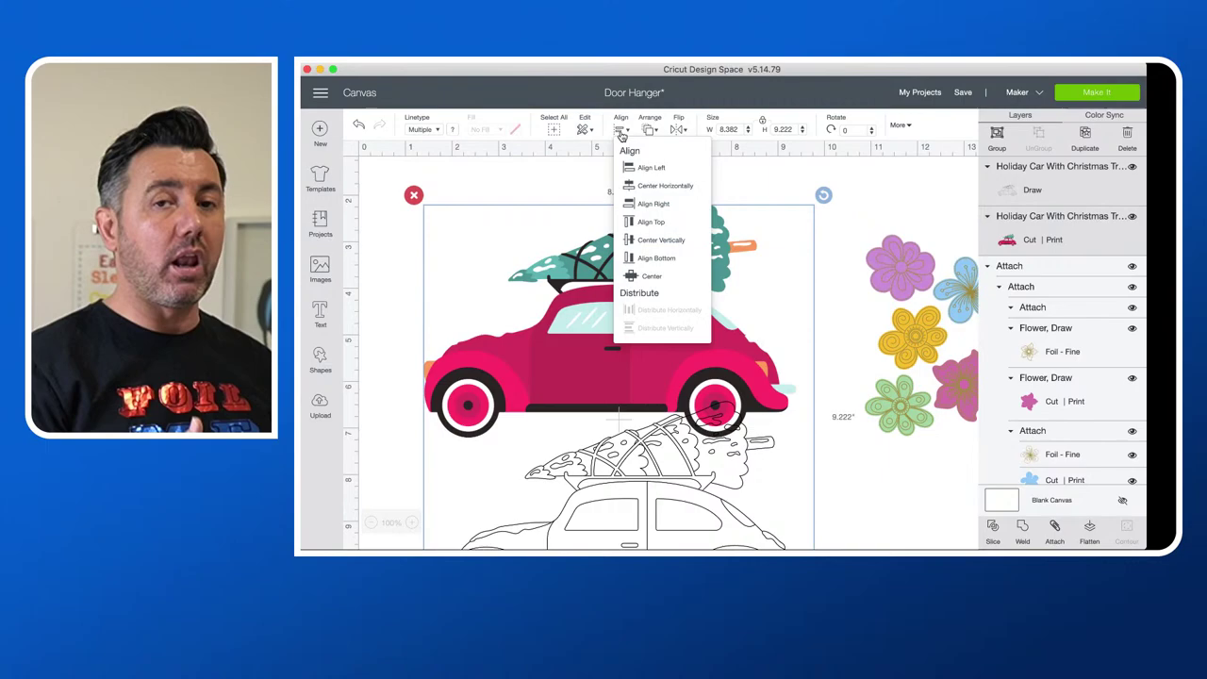
click(638, 275)
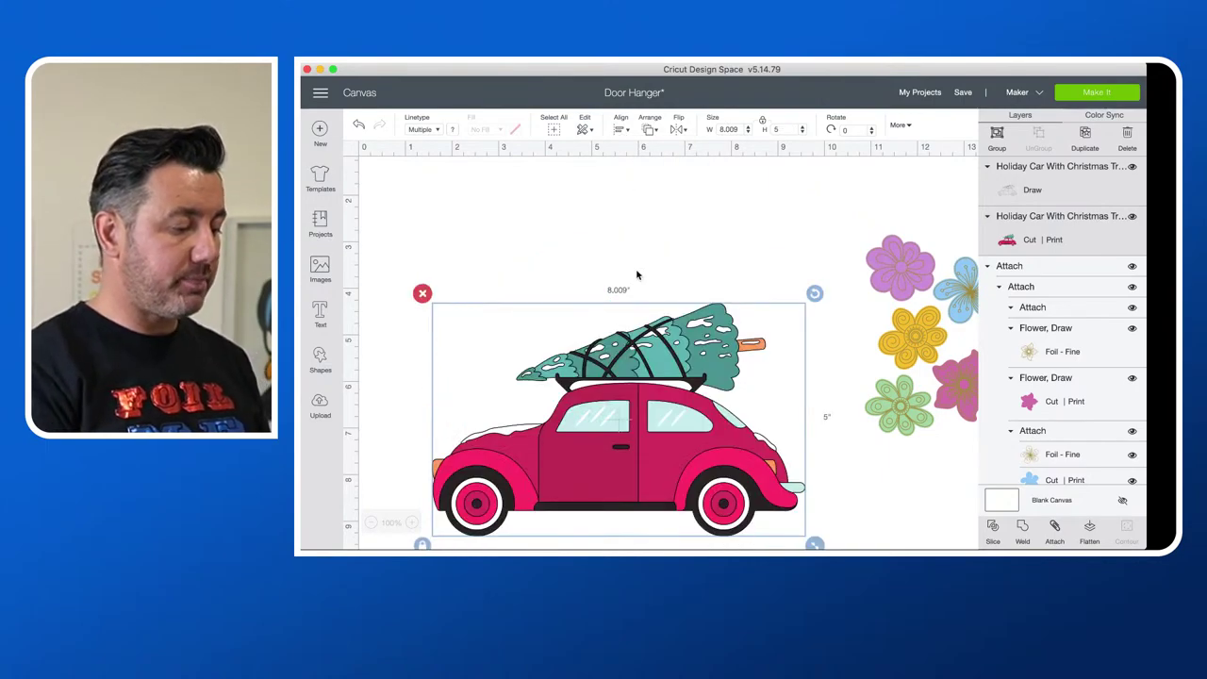
drag(661, 419, 623, 277)
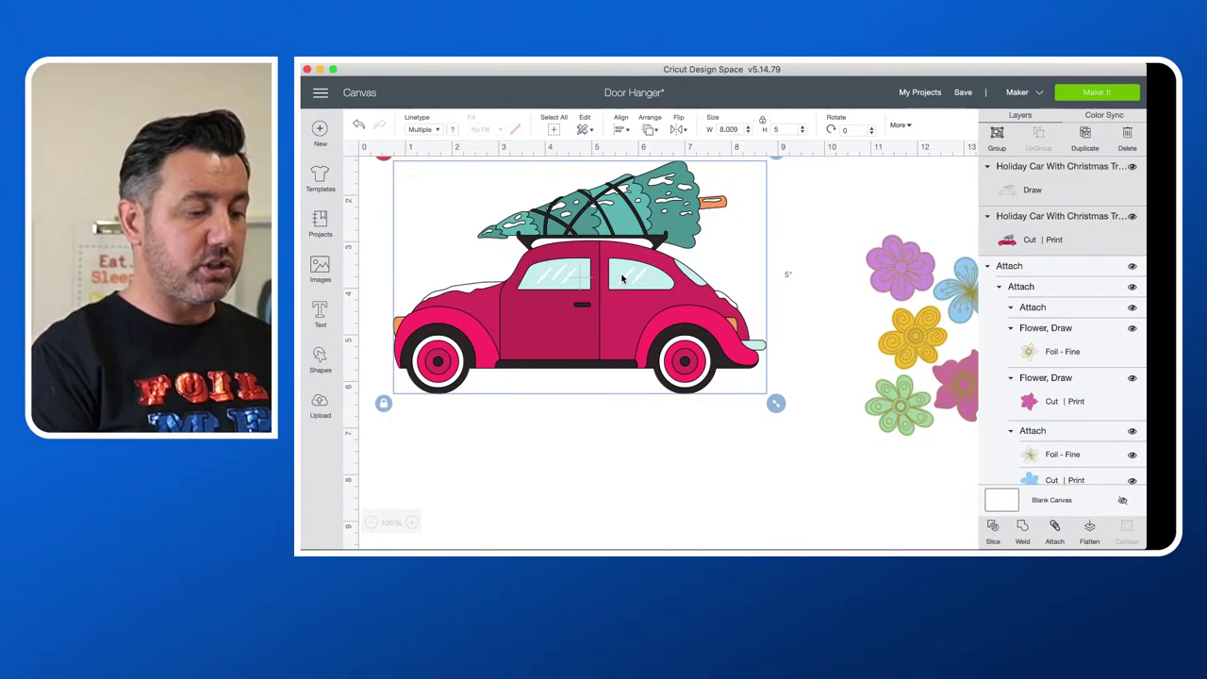
Step: Change the linetype of the car's Draw layer to Foil with the Fine tip
click(1025, 195)
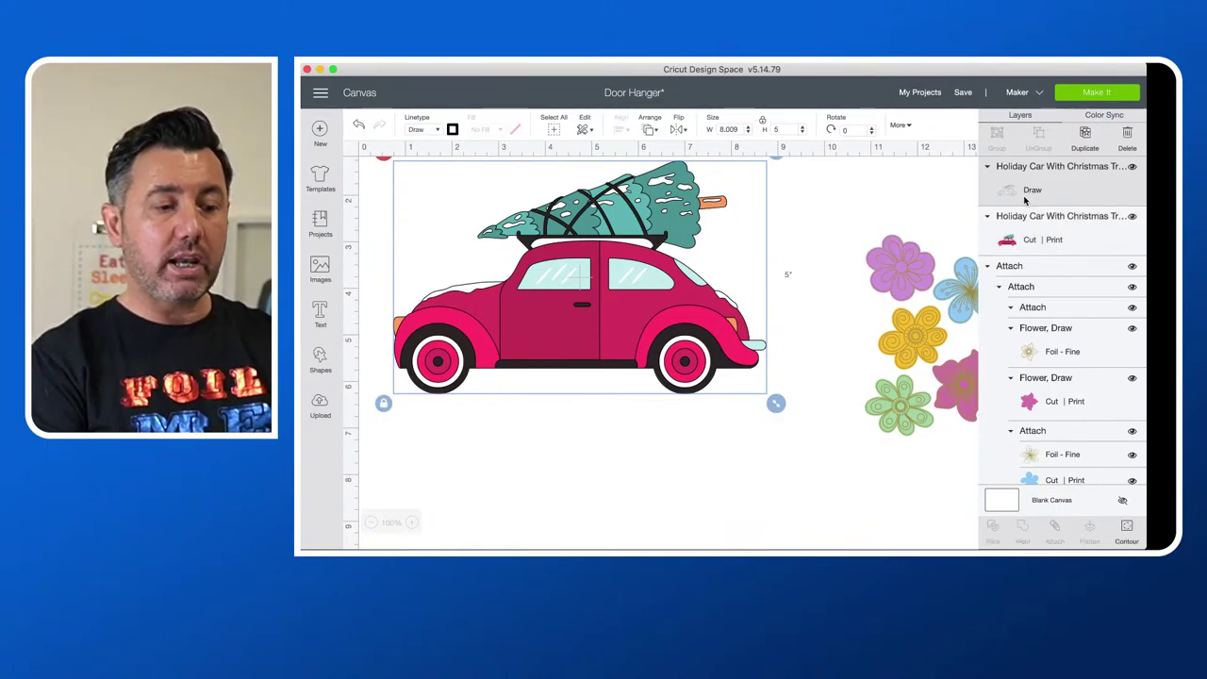
click(1033, 238)
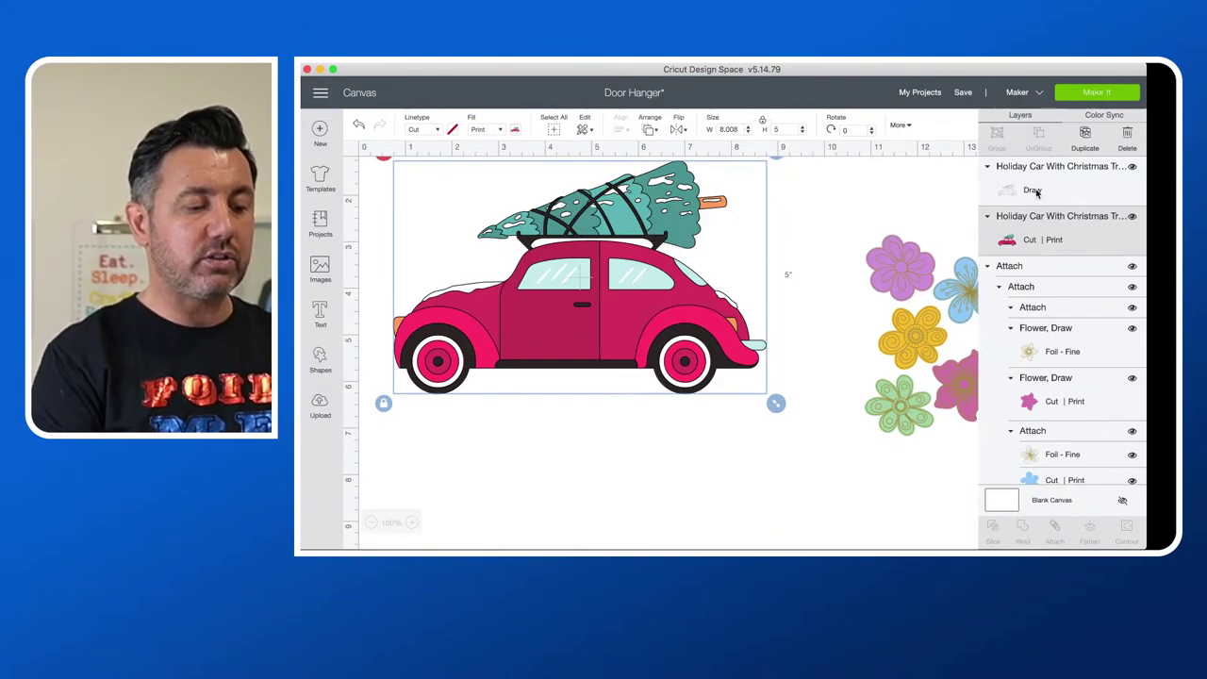
click(1037, 191)
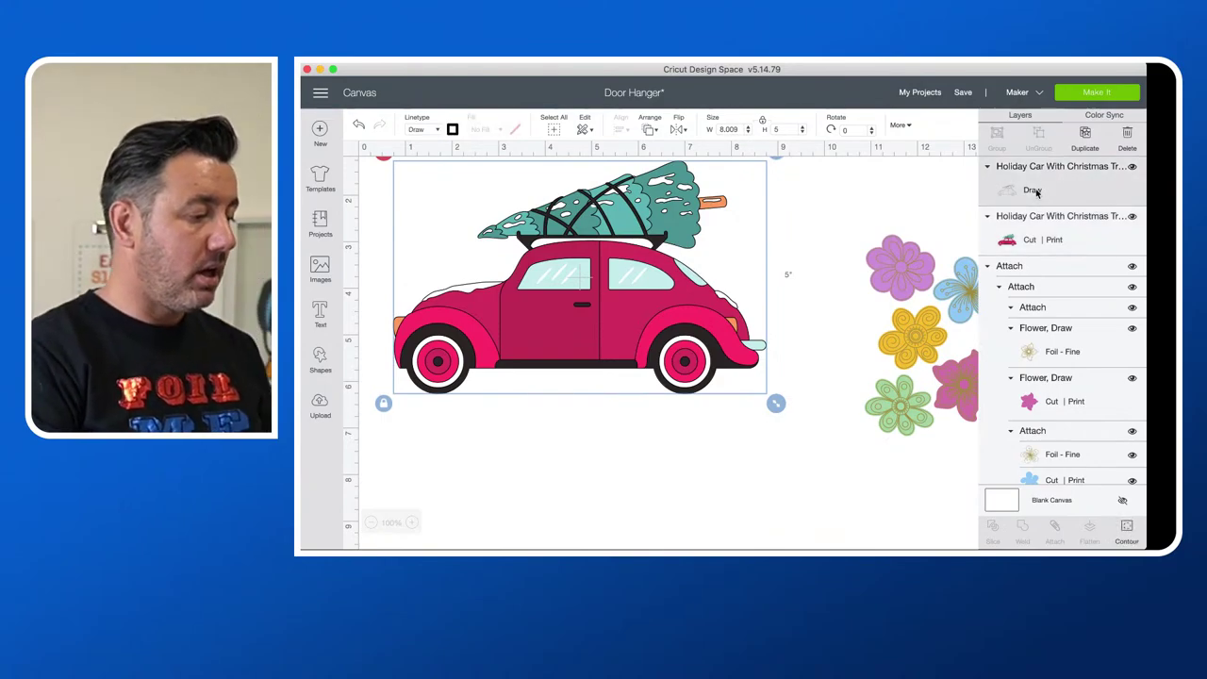
click(420, 131)
mouse_move(431, 276)
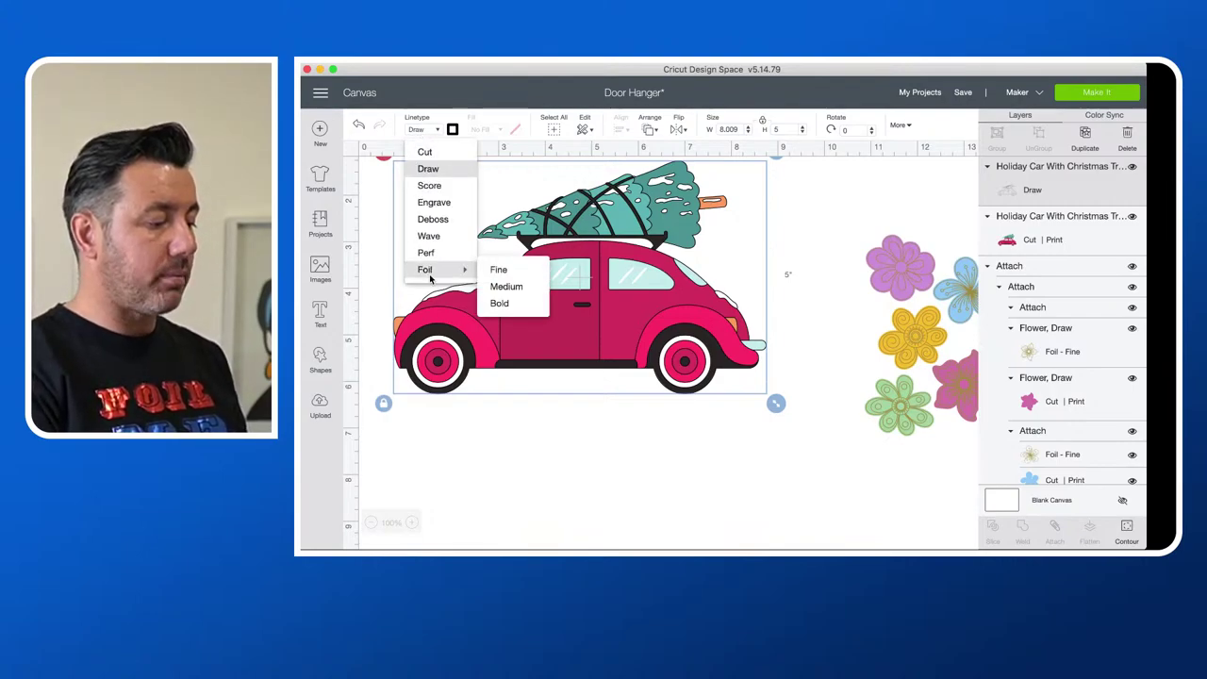
click(498, 270)
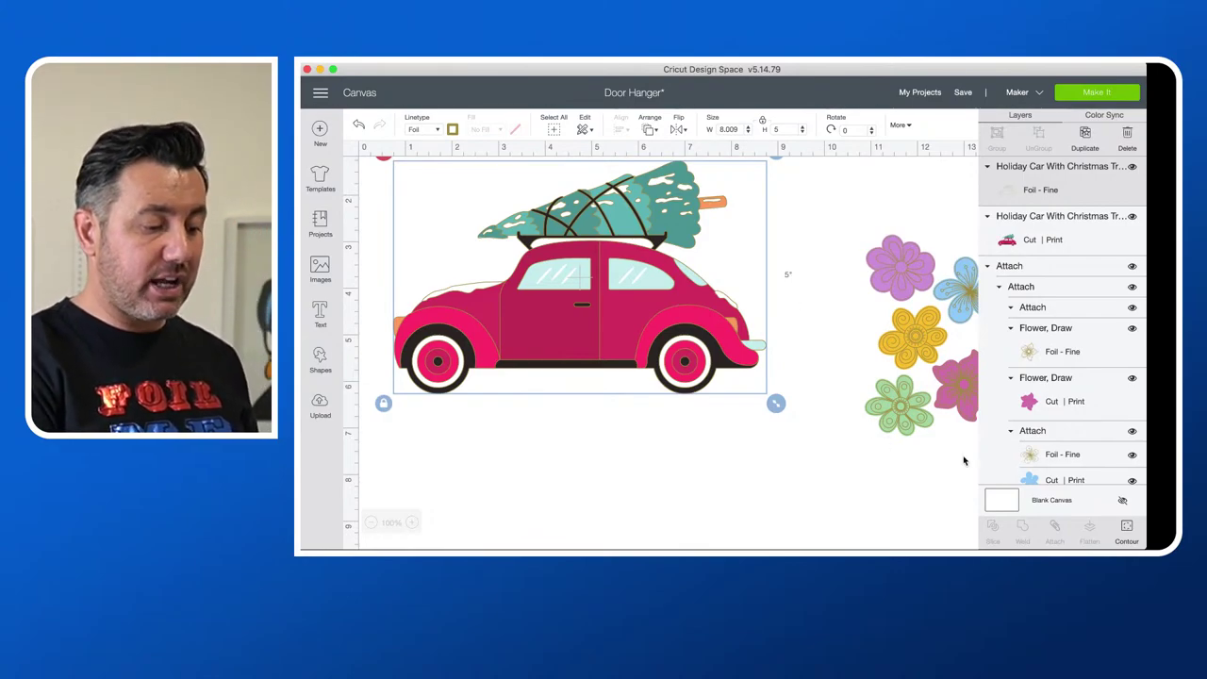
Step: Attach the car's Foil - Fine layer to the printed car
click(816, 469)
drag(708, 453, 646, 287)
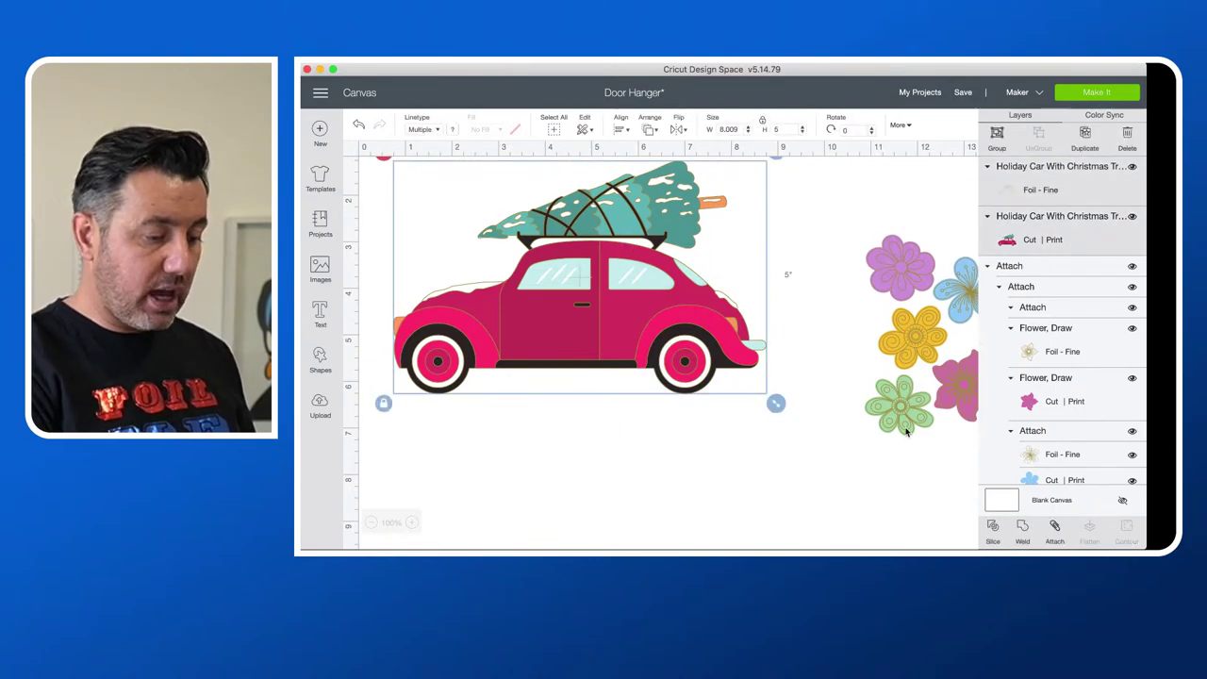
click(1056, 531)
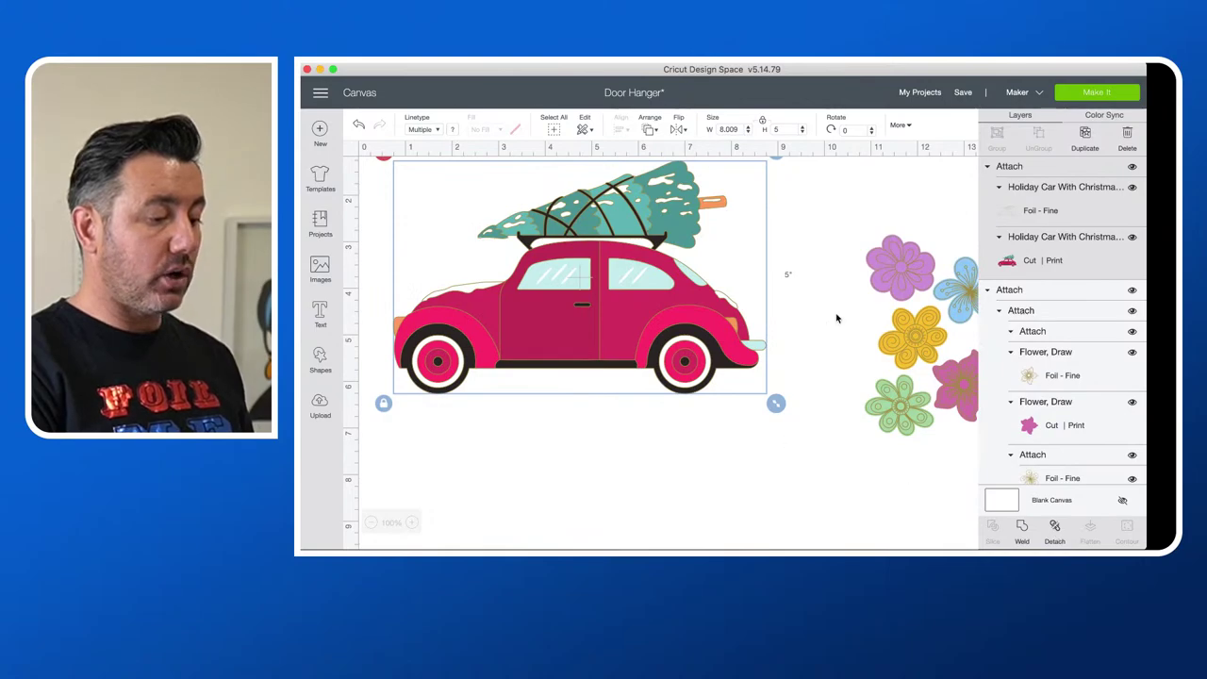
Step: Delete the flower group and preview the car on the prepare mat before returning to the canvas
click(891, 279)
key(Delete)
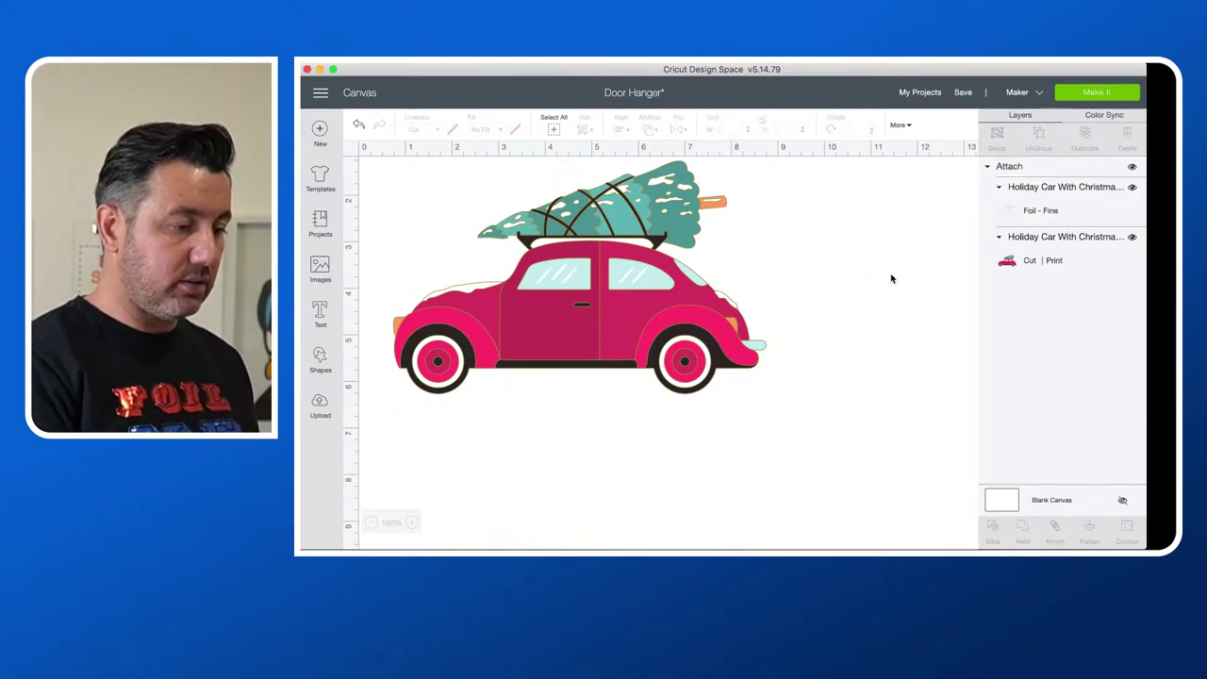
click(1078, 96)
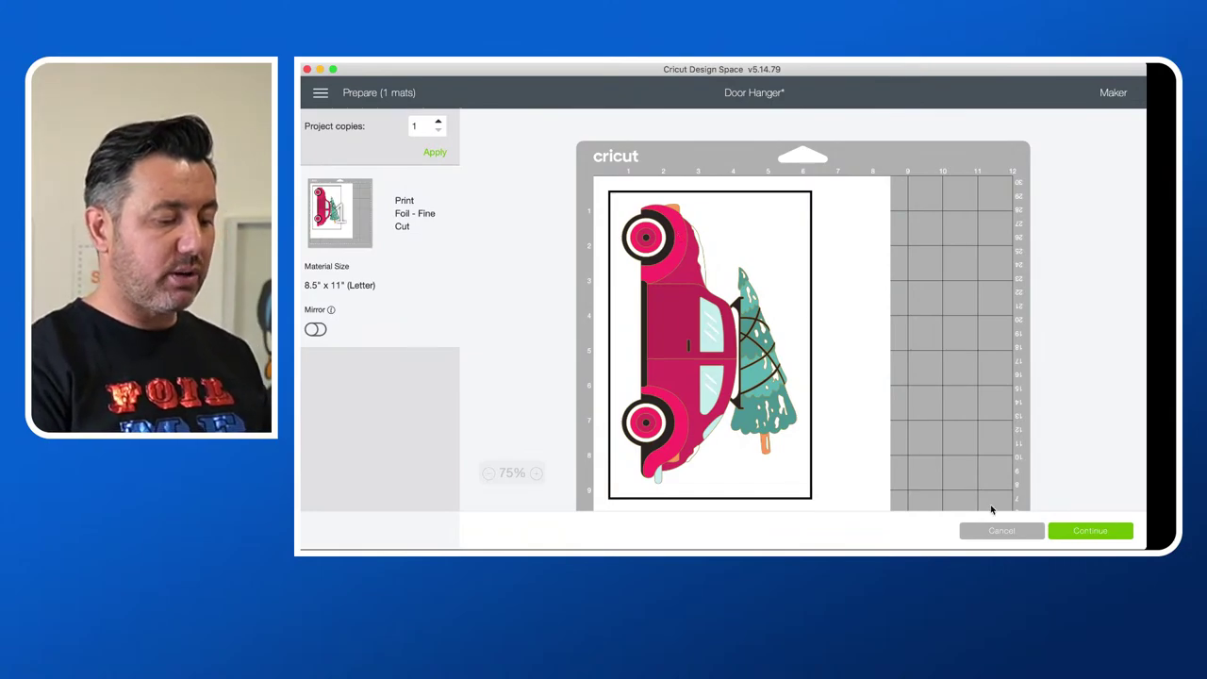
click(1002, 532)
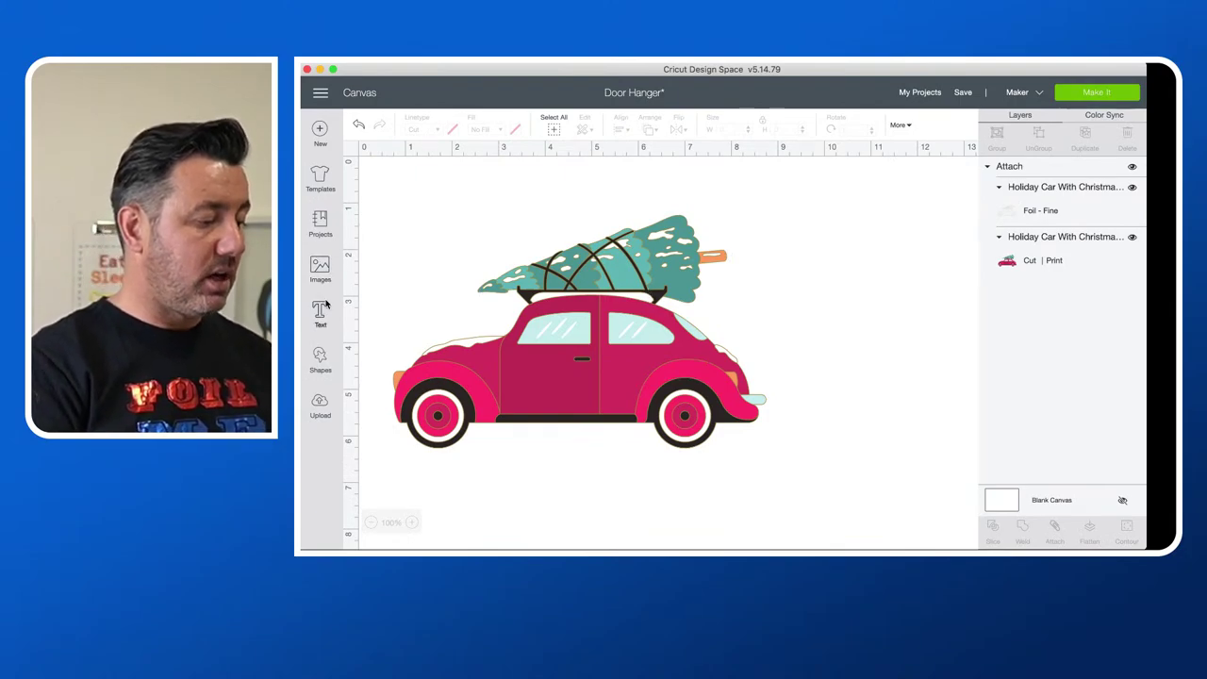
Step: Delete the attached car from the canvas and open the image library
click(500, 294)
click(533, 204)
drag(531, 187, 625, 417)
key(Delete)
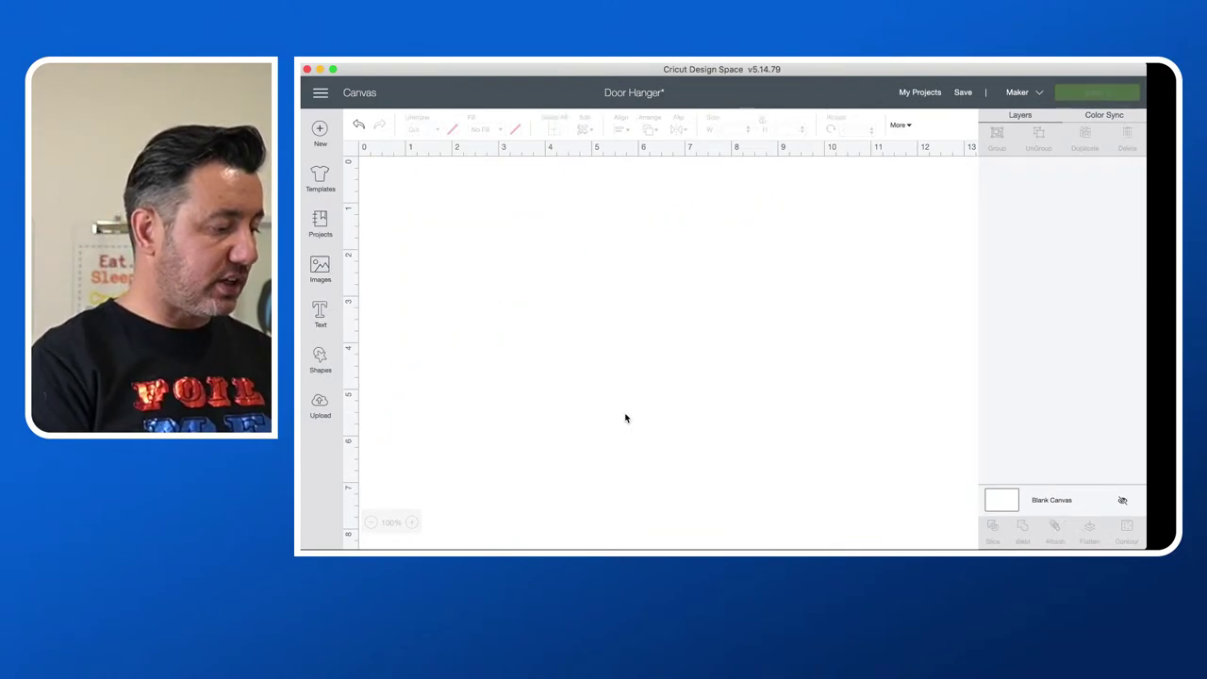
click(321, 270)
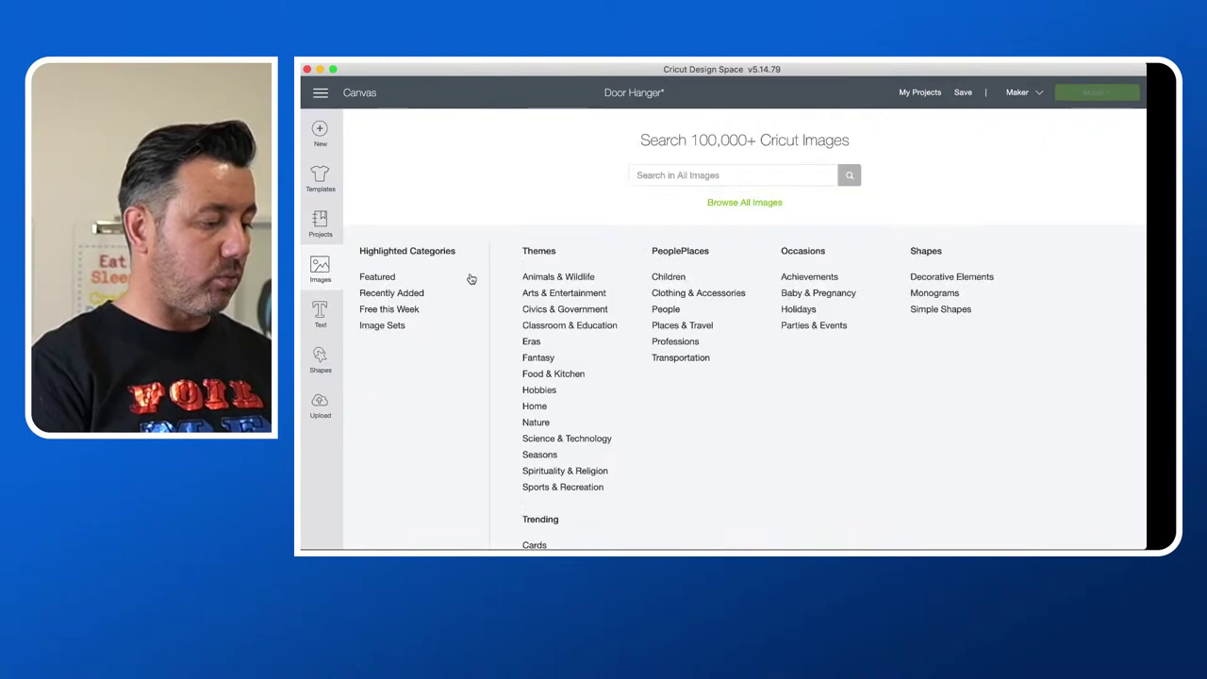
Step: Search the image library for "christmas" and filter the art type to Draw Only and Print then Cut
click(668, 177)
text(ch)
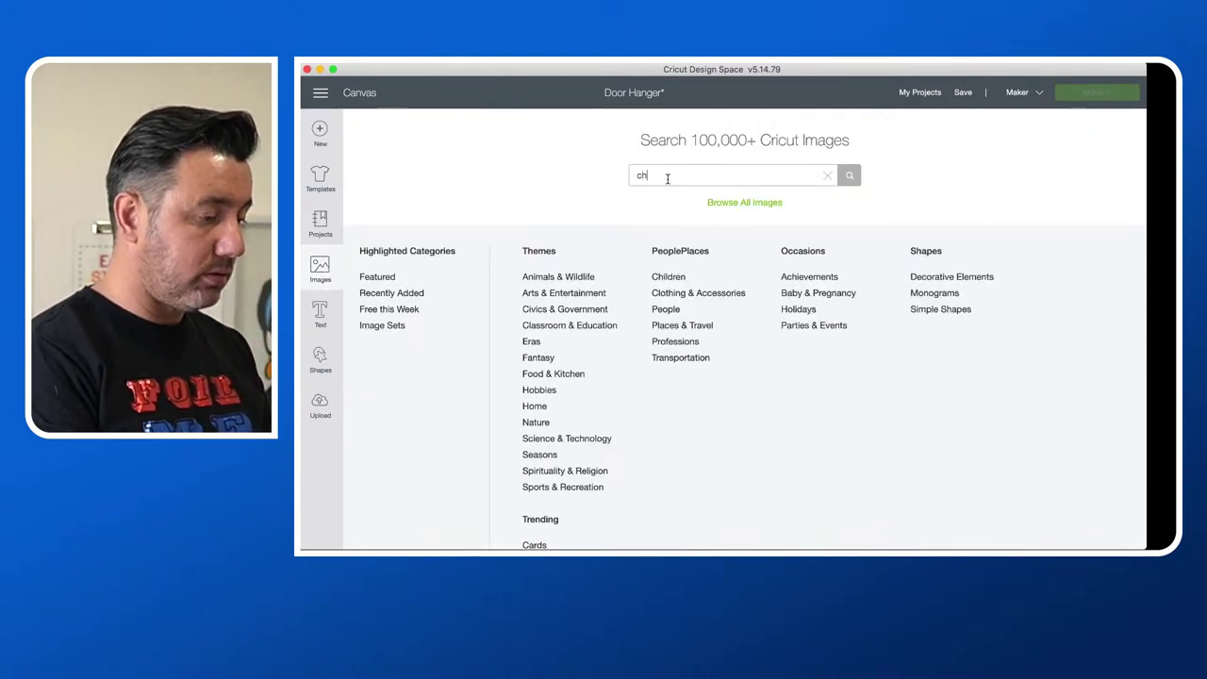
text(ristmas)
key(Return)
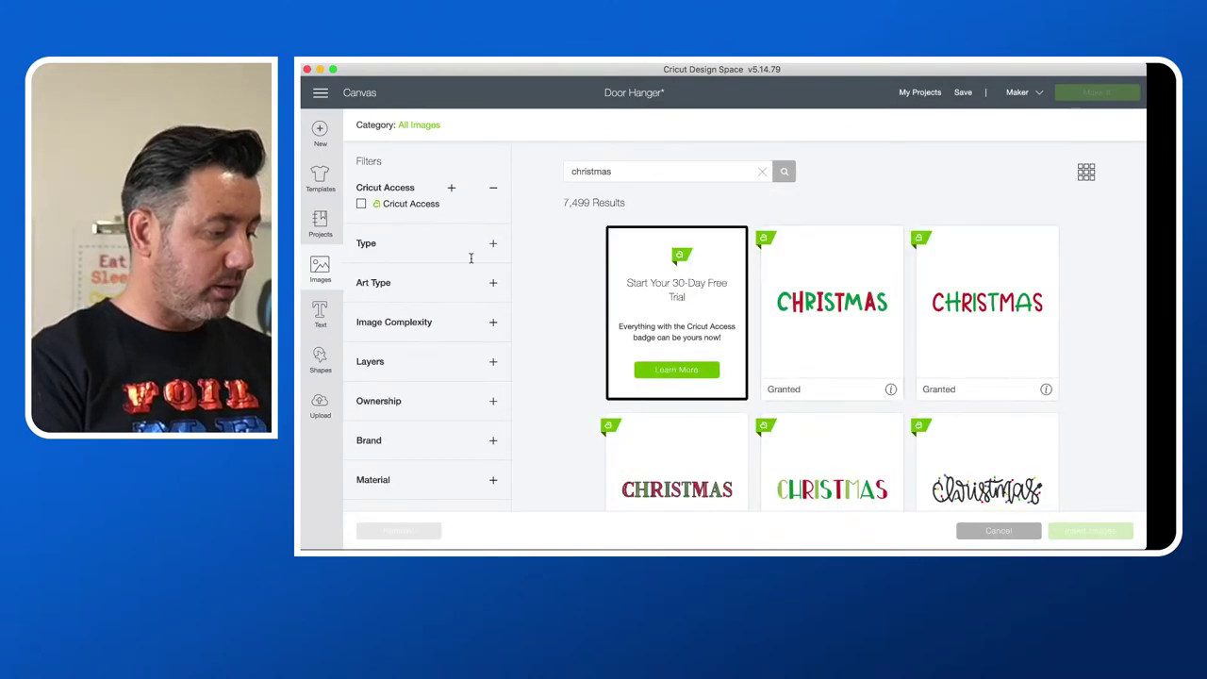
click(494, 285)
click(361, 312)
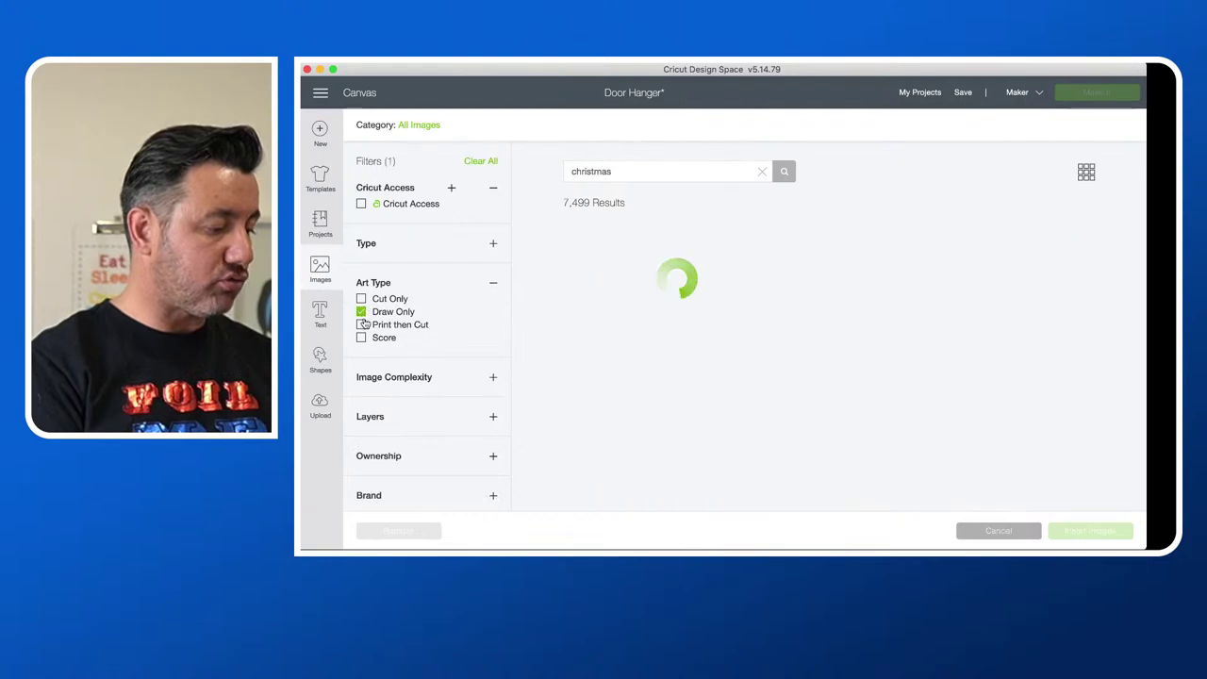
click(361, 325)
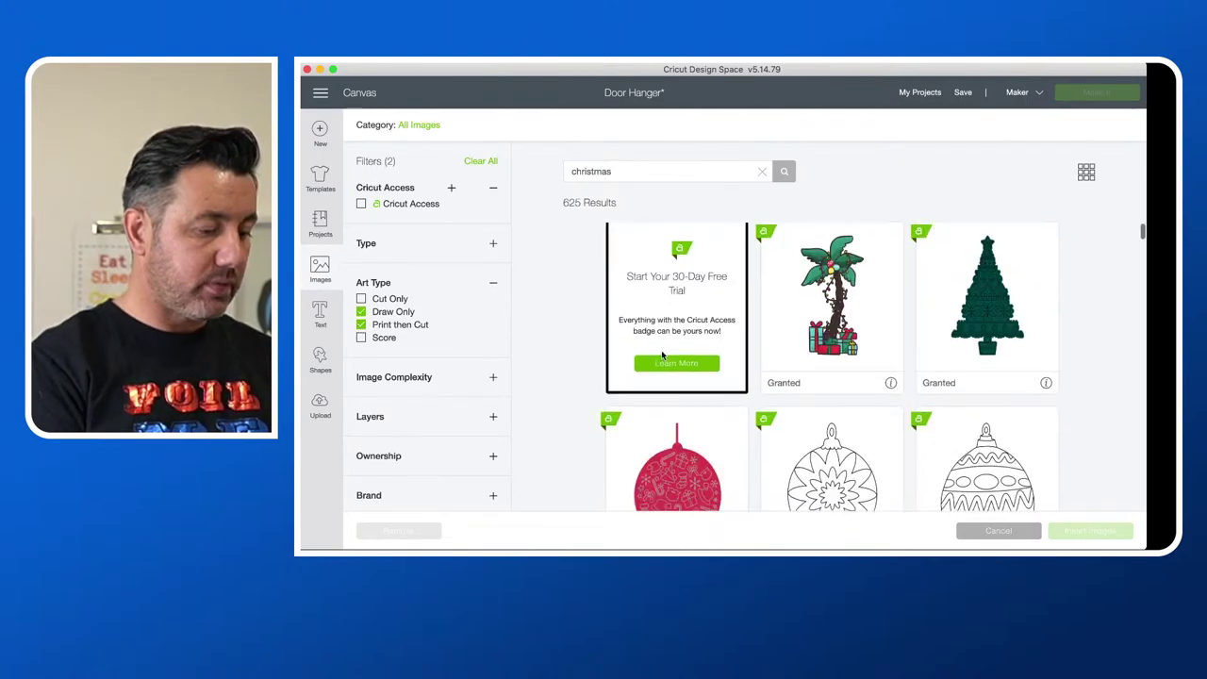
Step: Insert the outlined front-view car with a Christmas tree and its matching red printed version onto the canvas
scroll(661, 350, down, 10)
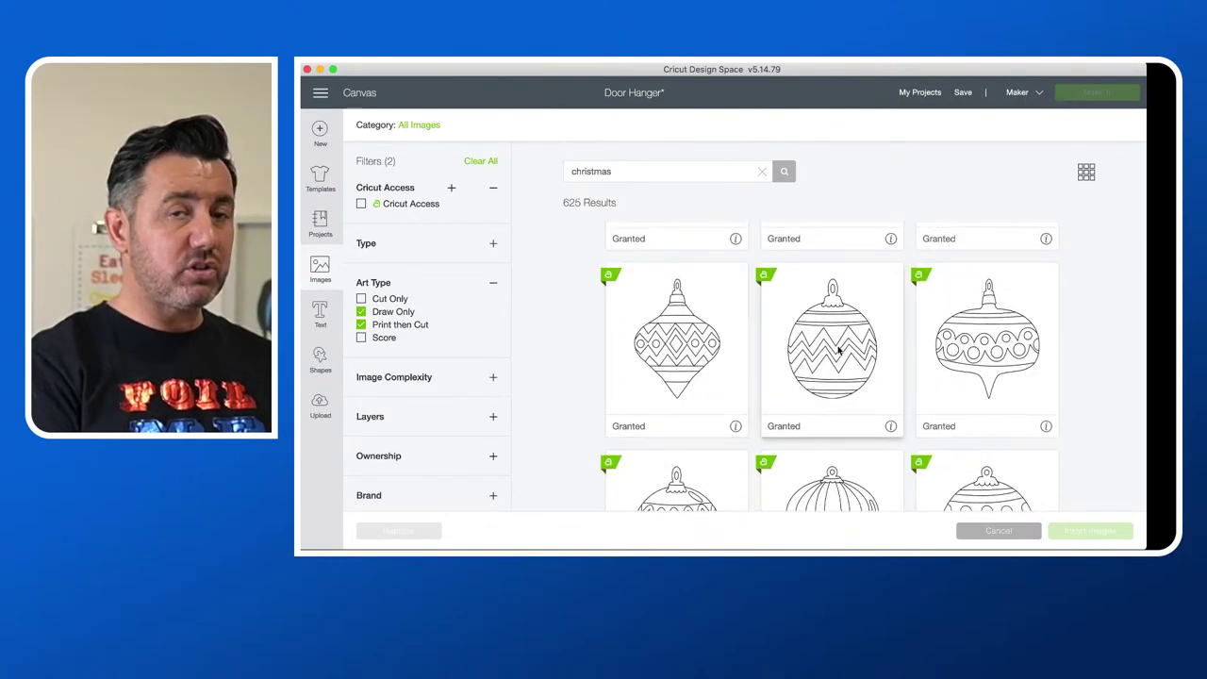
scroll(856, 349, down, 5)
scroll(857, 353, down, 8)
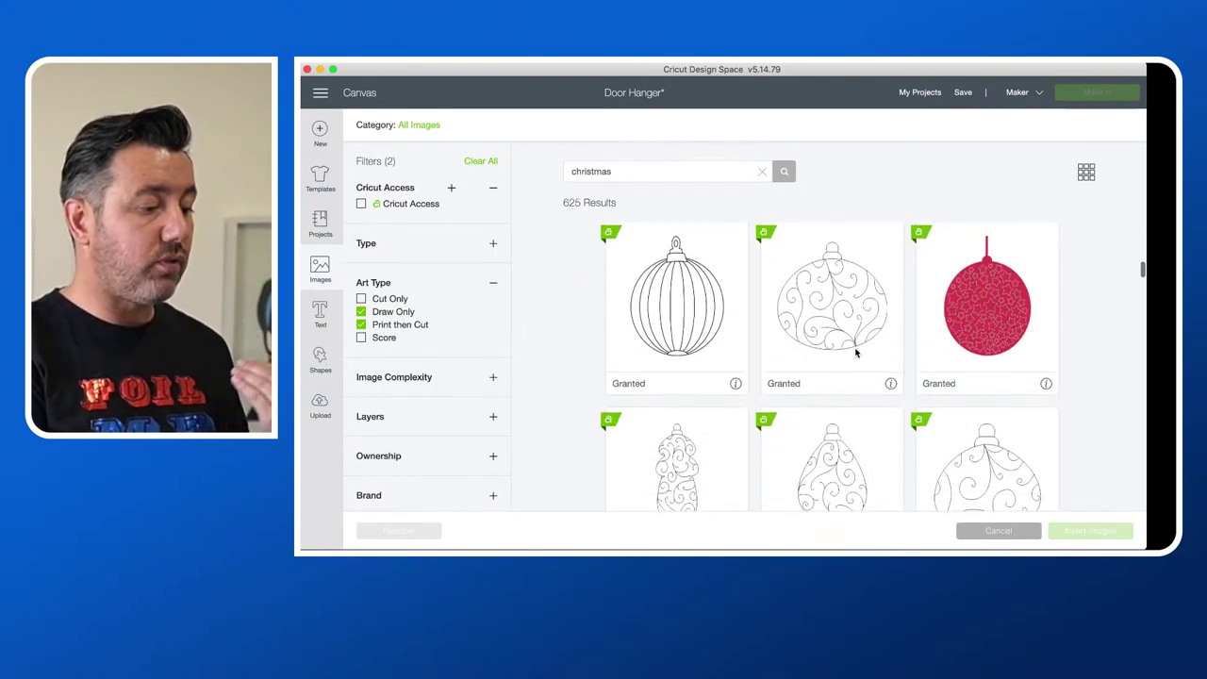
scroll(856, 353, down, 10)
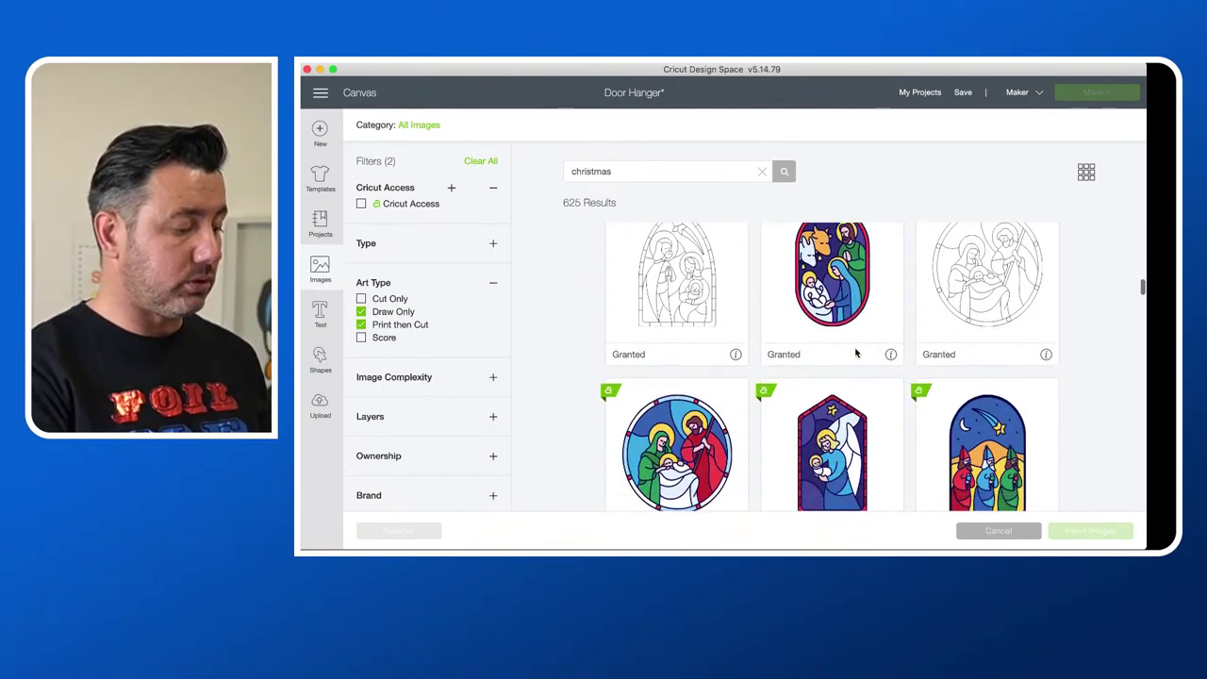
scroll(857, 353, down, 10)
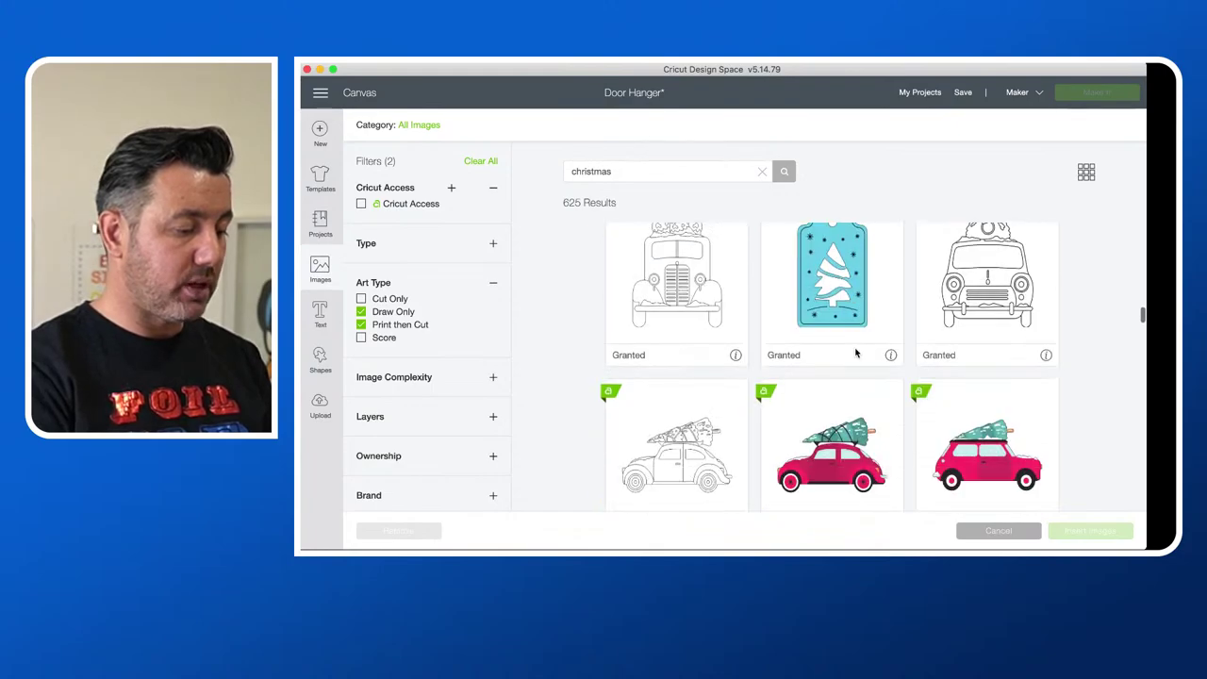
scroll(857, 352, down, 10)
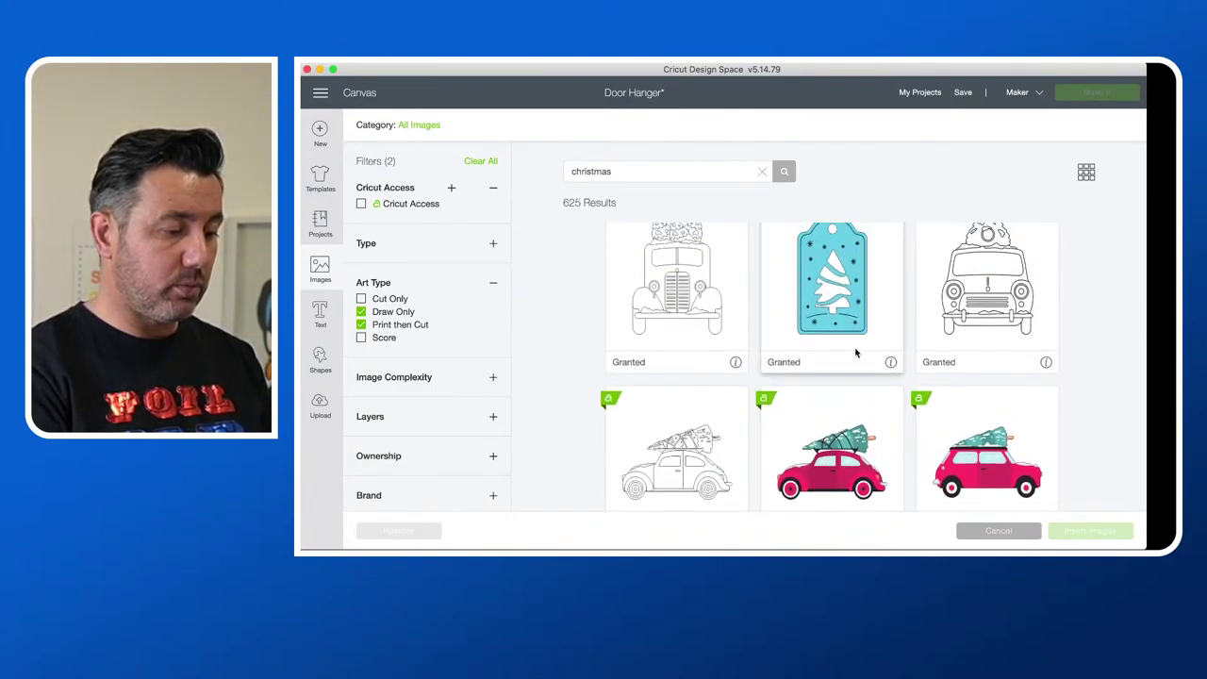
click(980, 290)
scroll(981, 296, down, 3)
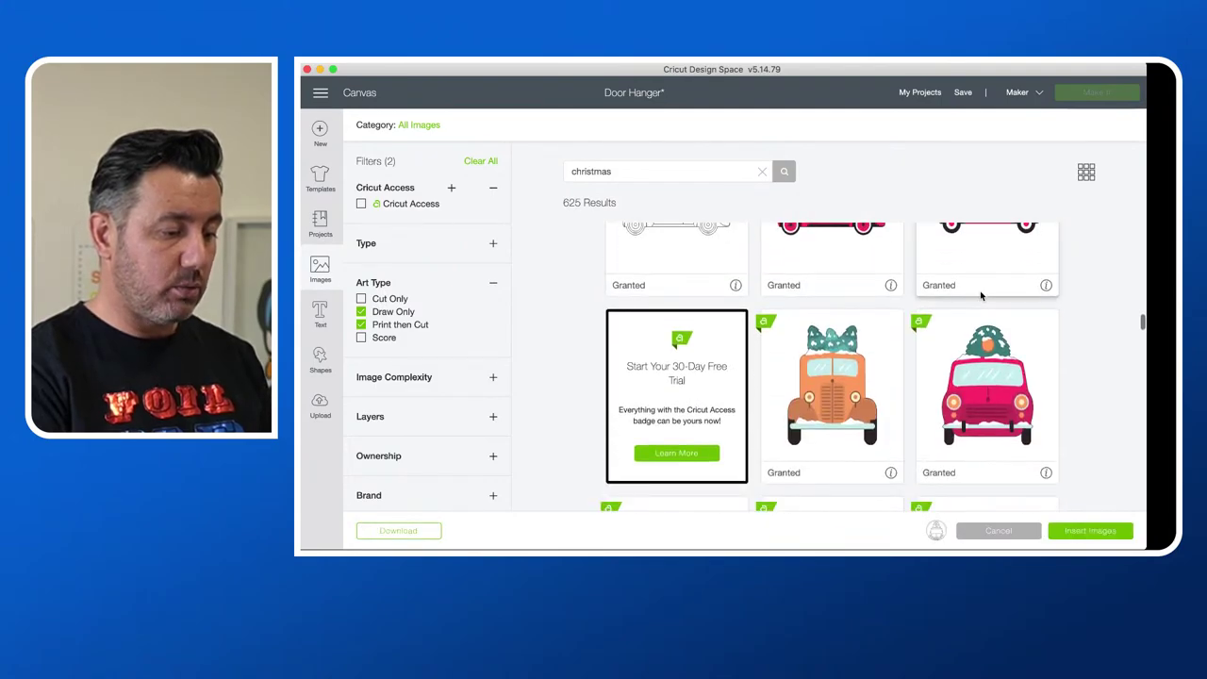
click(979, 360)
click(1094, 526)
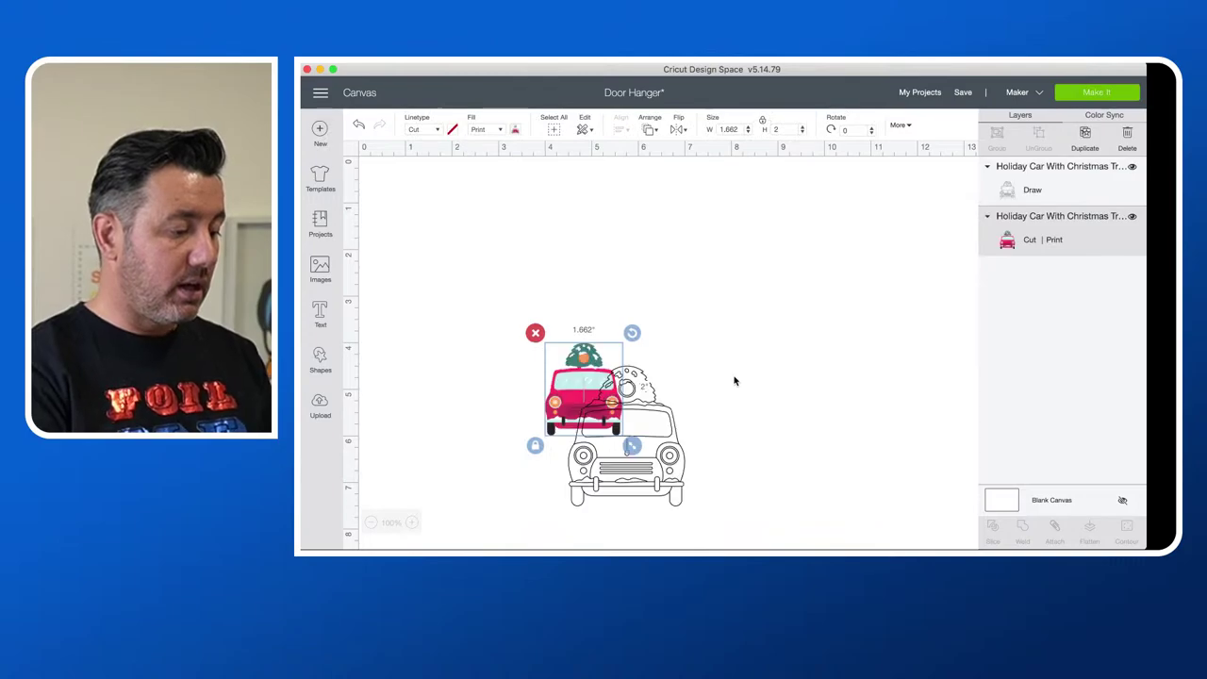
Step: Place the outlined and printed cars side by side and enlarge the printed car to about 2.42 by 2.92 inches
drag(579, 386, 500, 276)
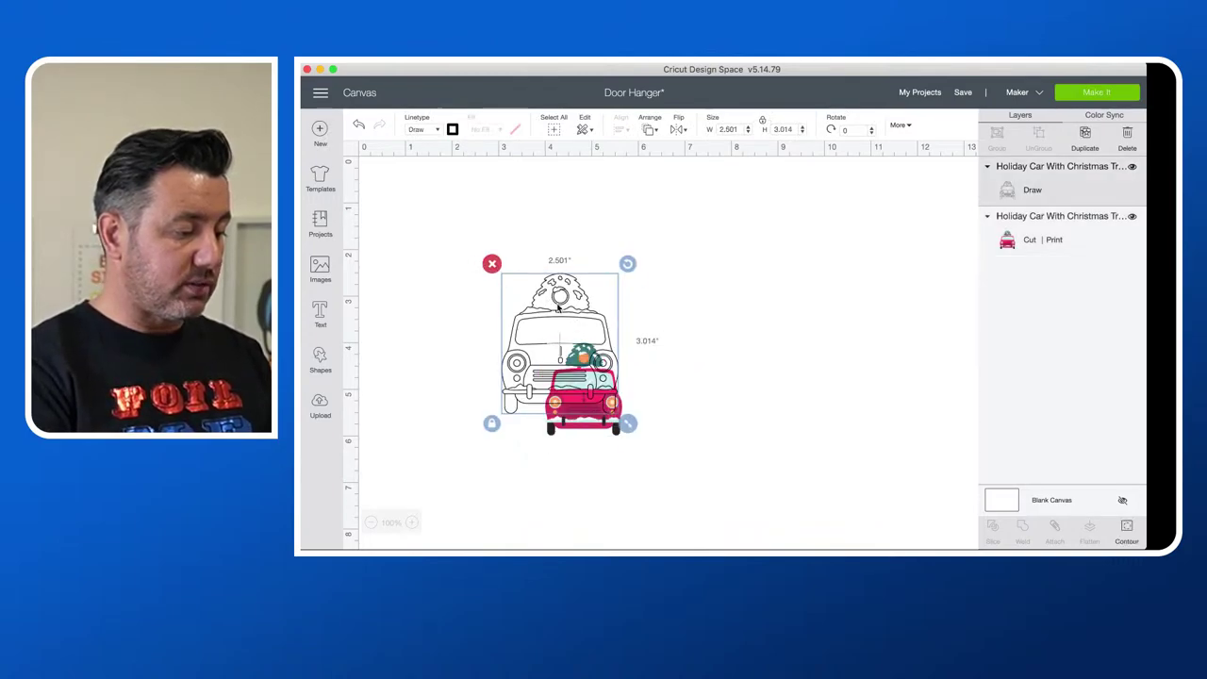
drag(558, 308, 423, 212)
drag(558, 371, 506, 202)
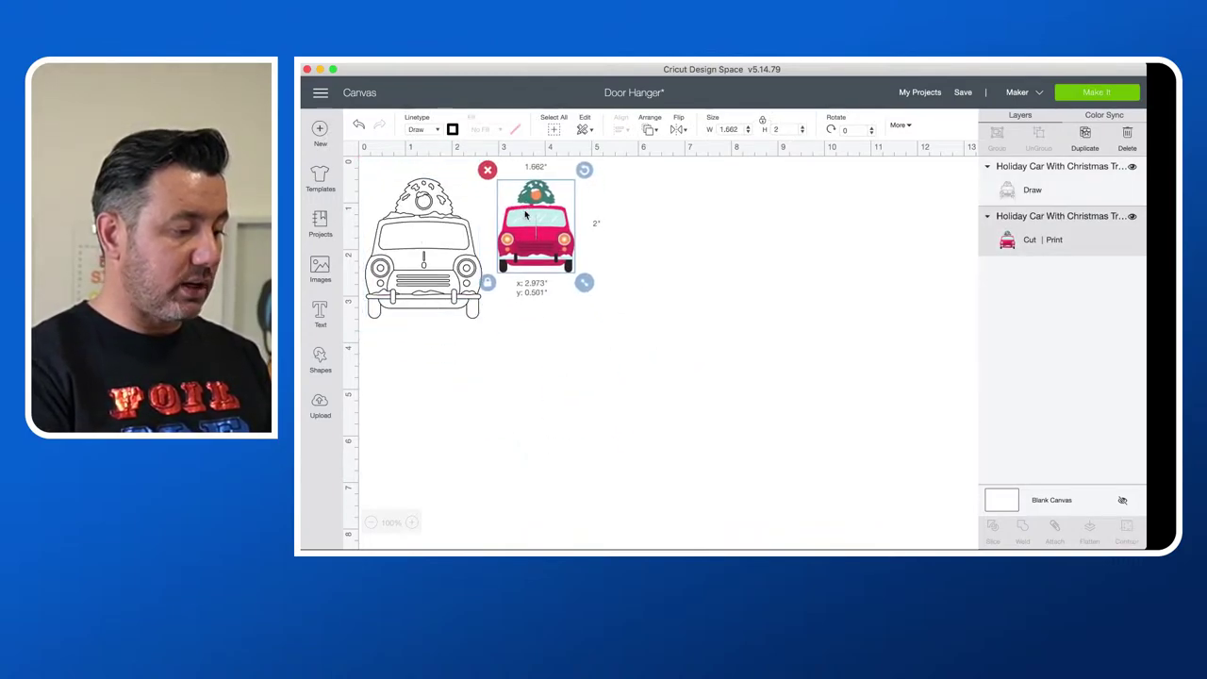
drag(584, 296, 606, 333)
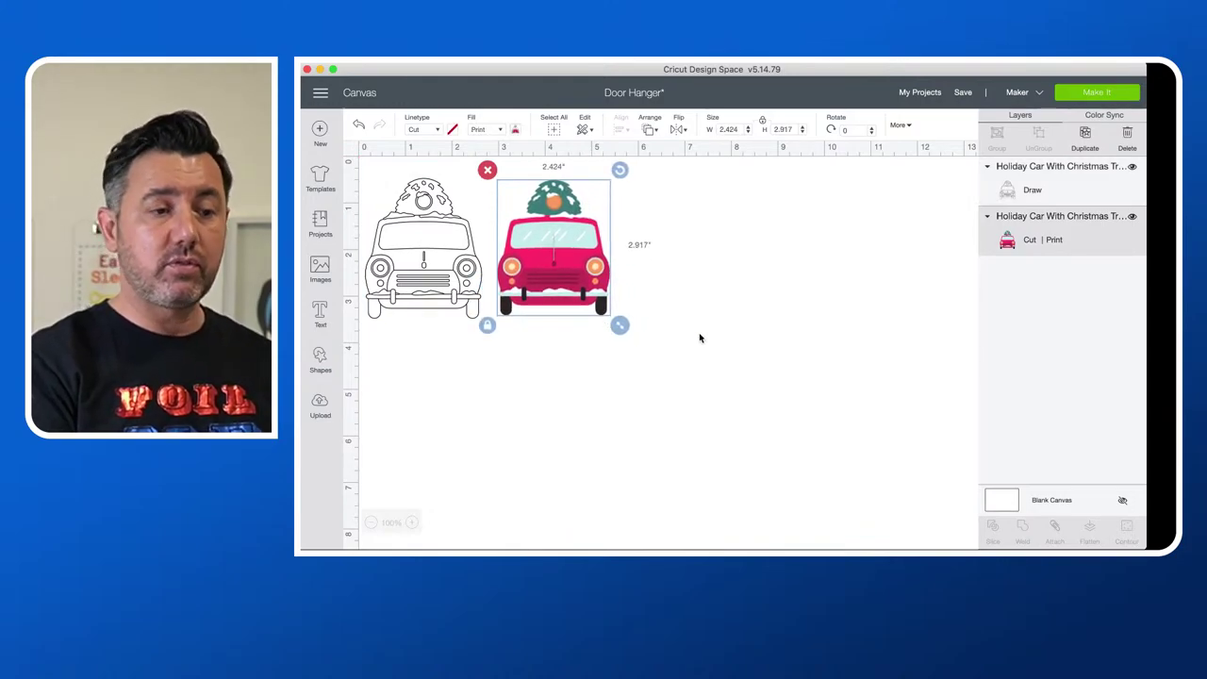
click(754, 353)
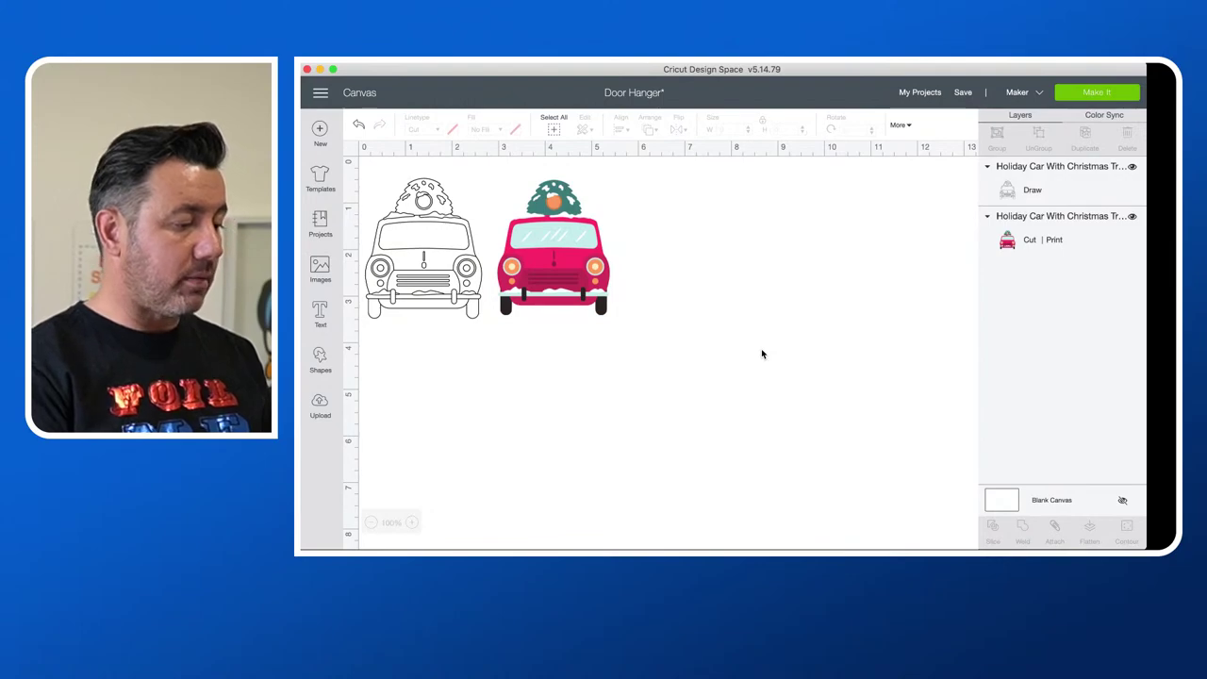
Step: Delete both cars from the canvas and search the image library for "flower" with the same art type filters
key(super+a)
key(Delete)
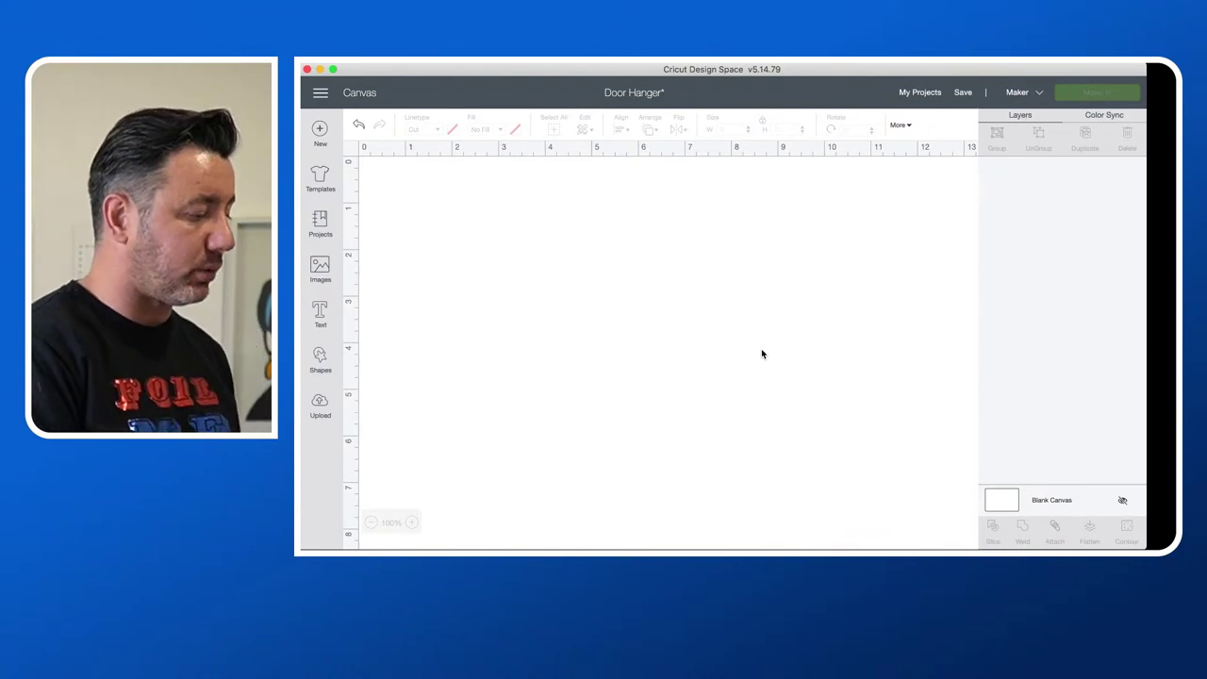
click(319, 267)
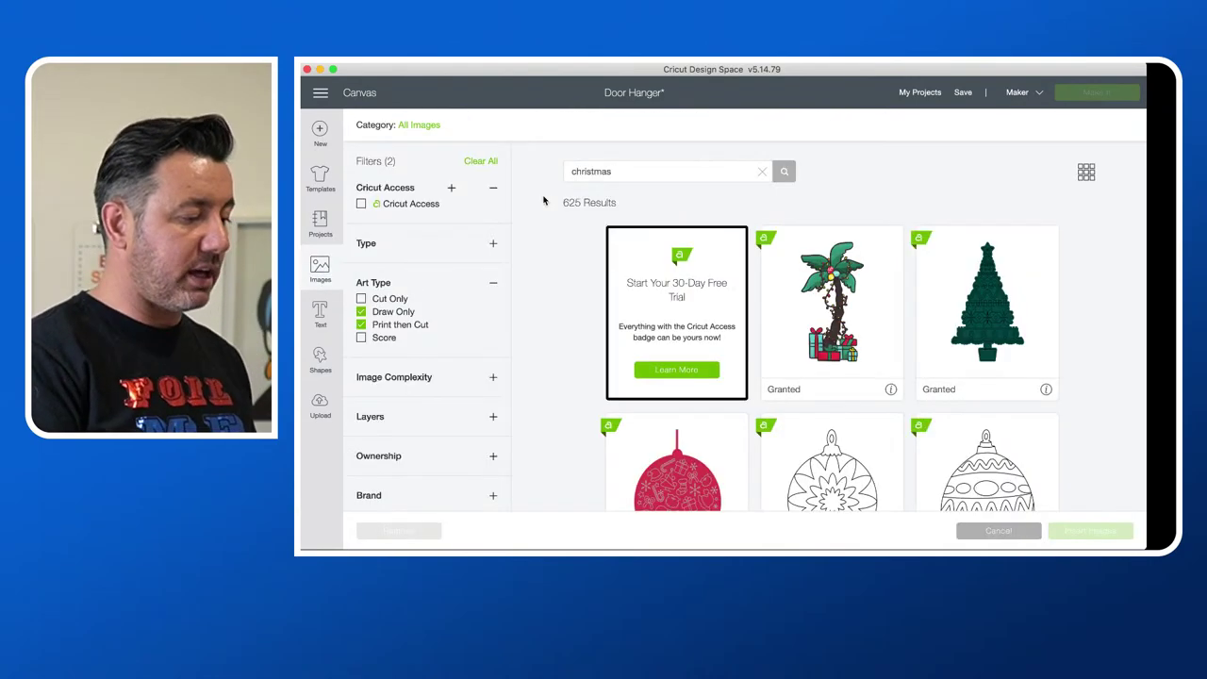
double_click(613, 172)
text(flo)
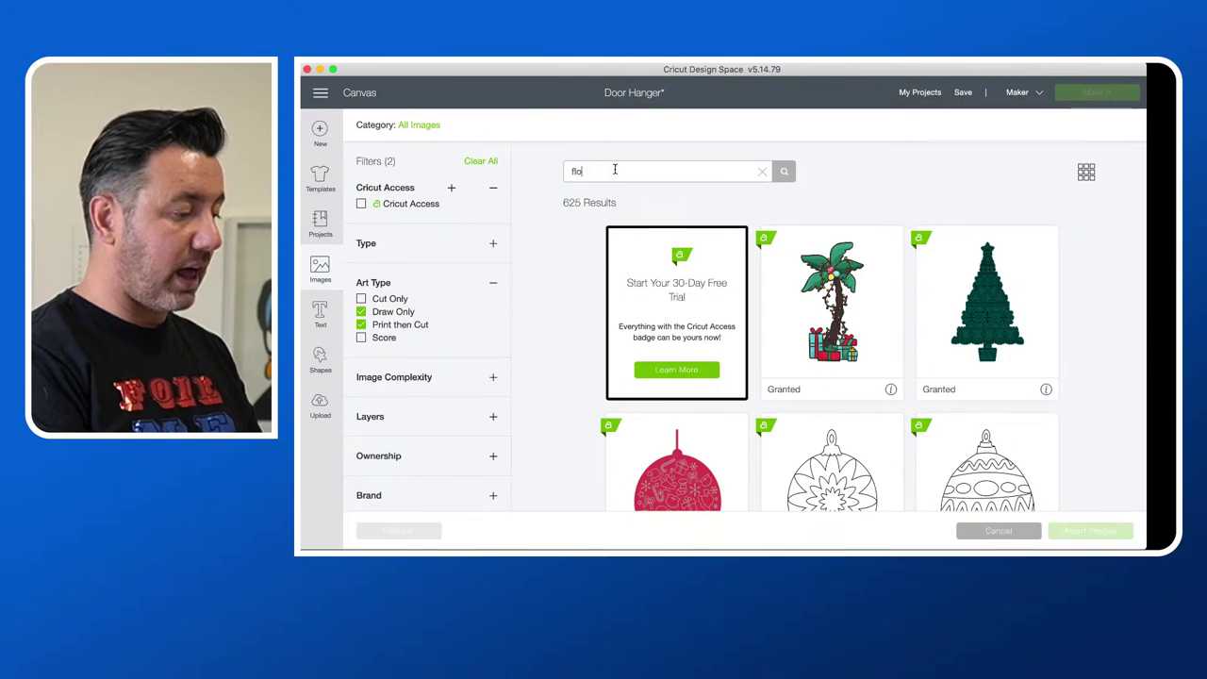
text(wer)
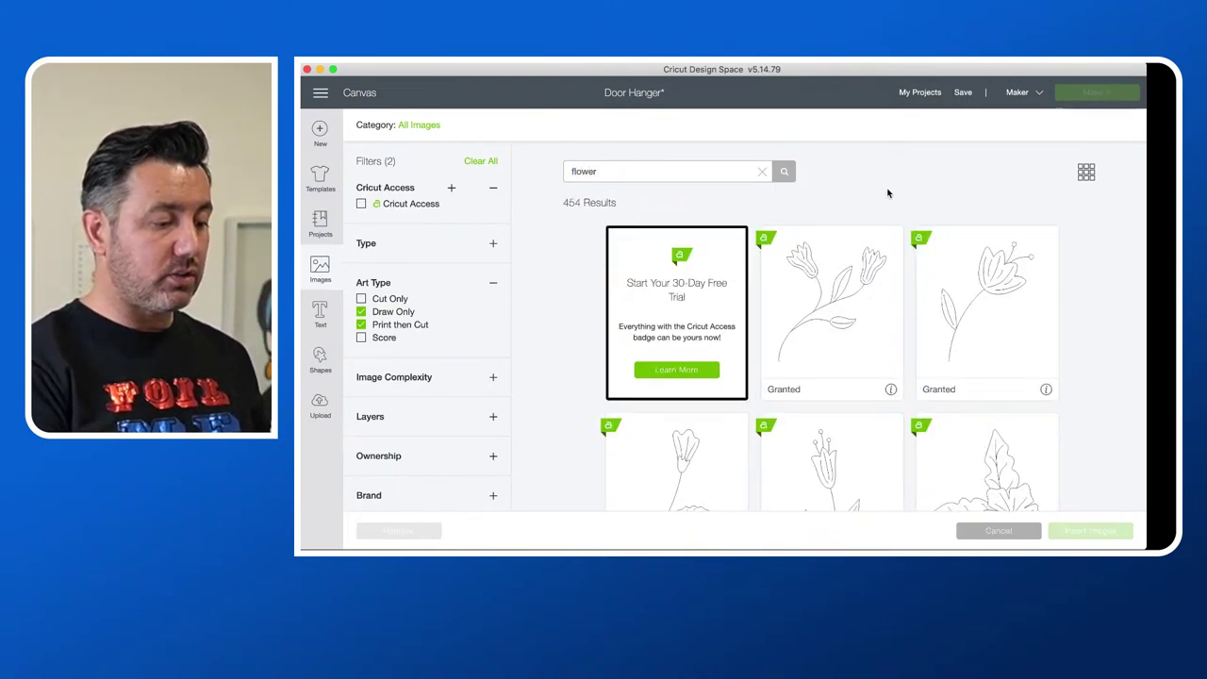
Step: Look through the flower images, comparing the outline-only drawings with the coloured designs that contain drawn lines
scroll(868, 302, down, 5)
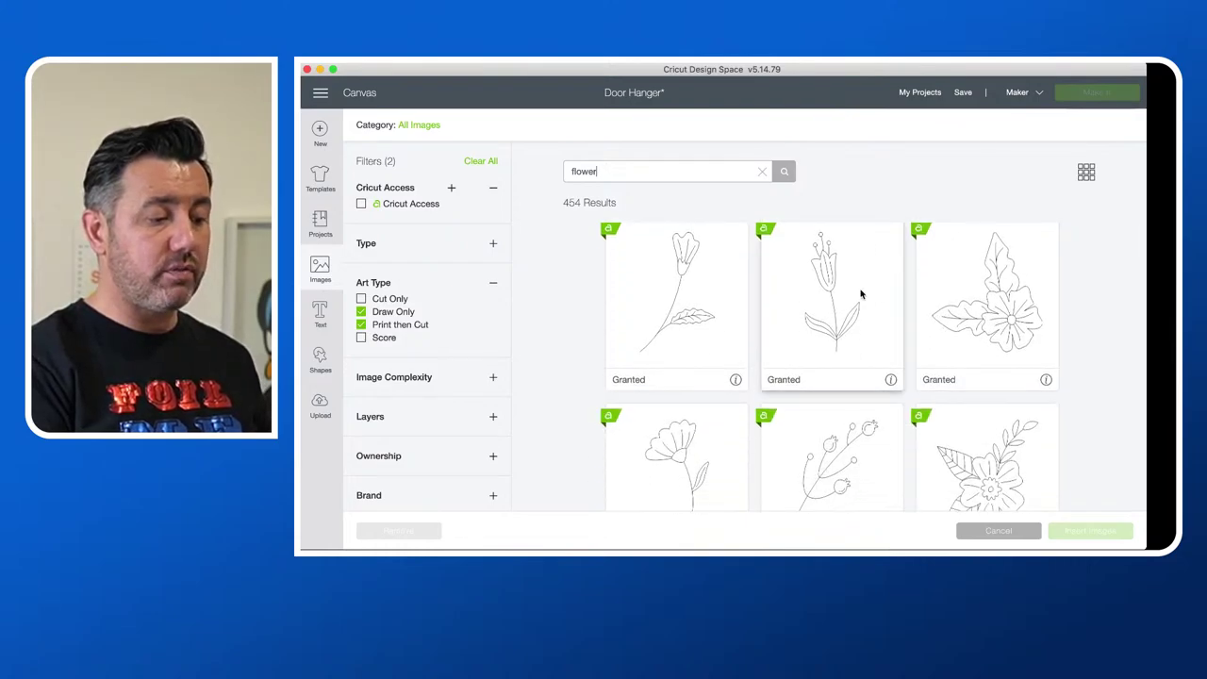
scroll(843, 359, down, 3)
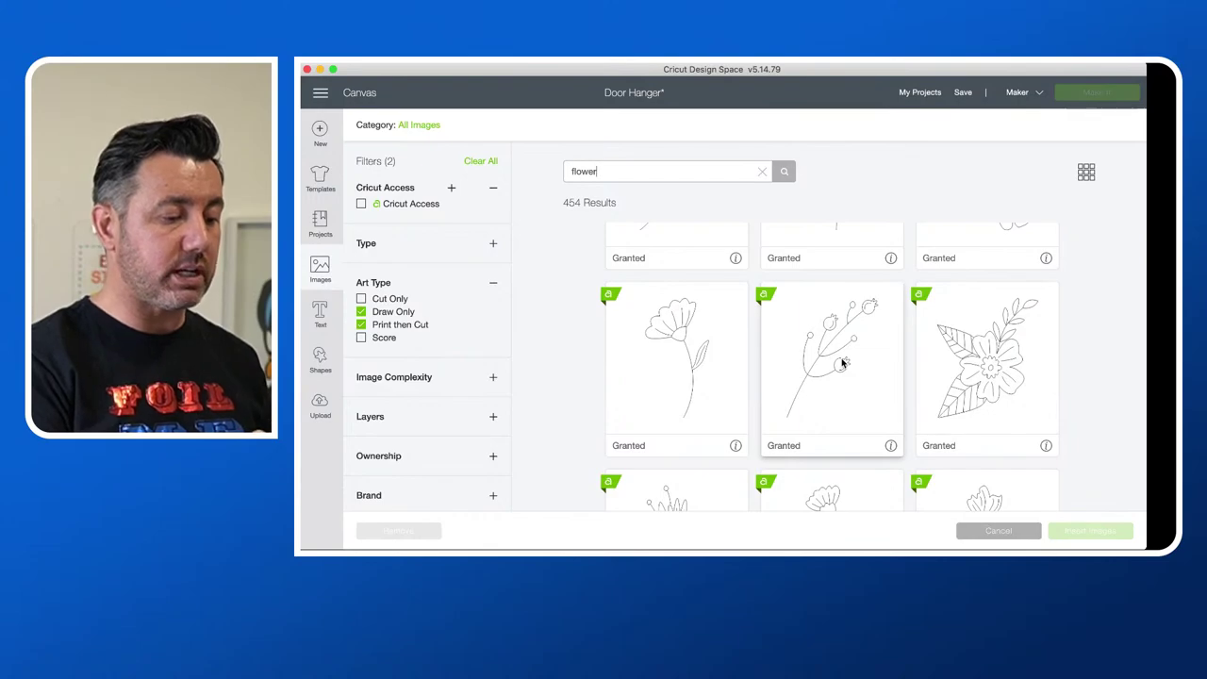
scroll(844, 363, down, 3)
scroll(843, 364, down, 2)
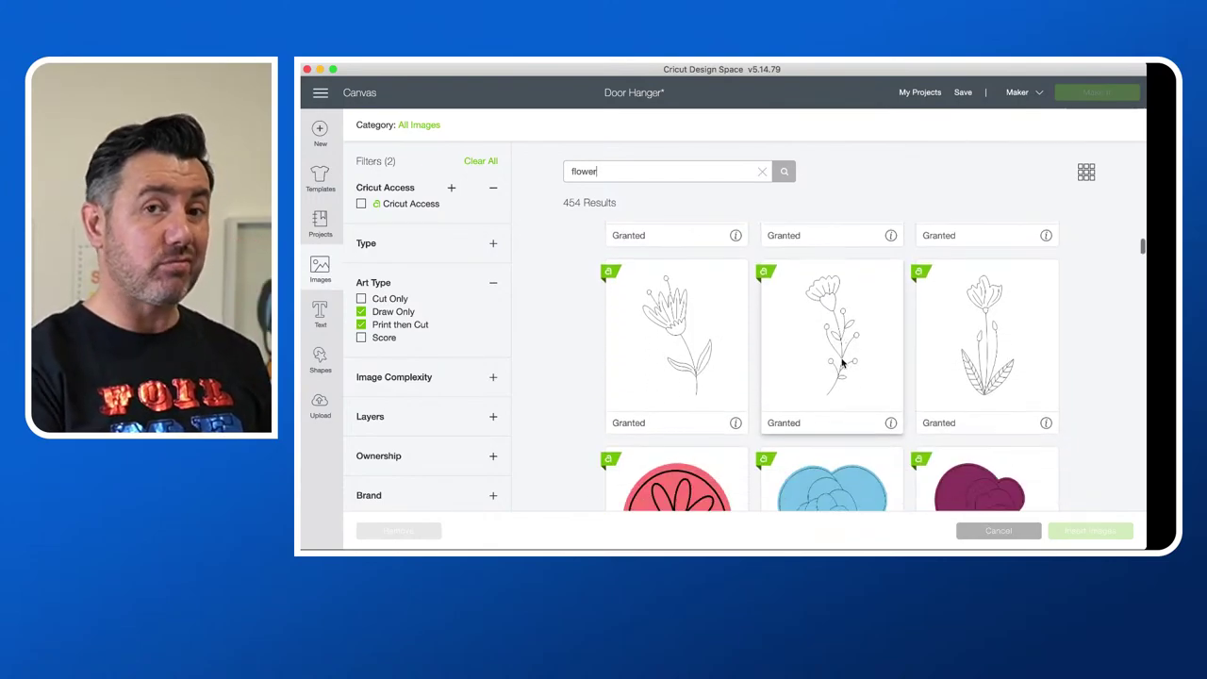
scroll(843, 363, down, 5)
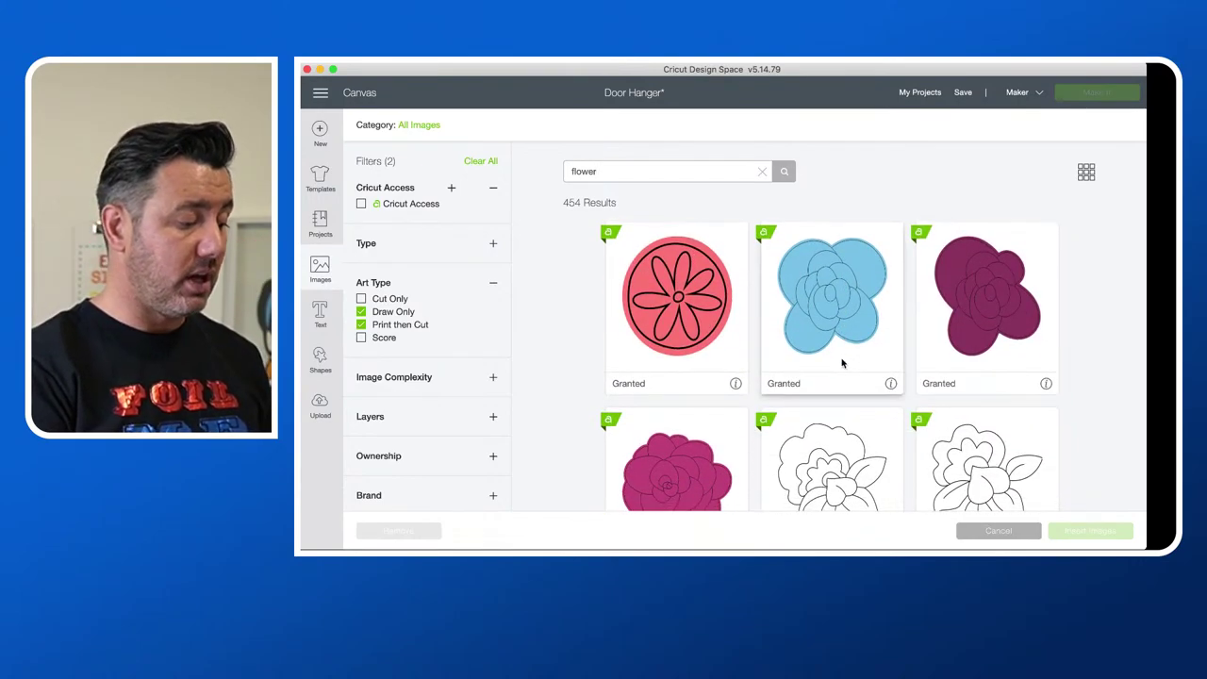
scroll(843, 363, down, 1)
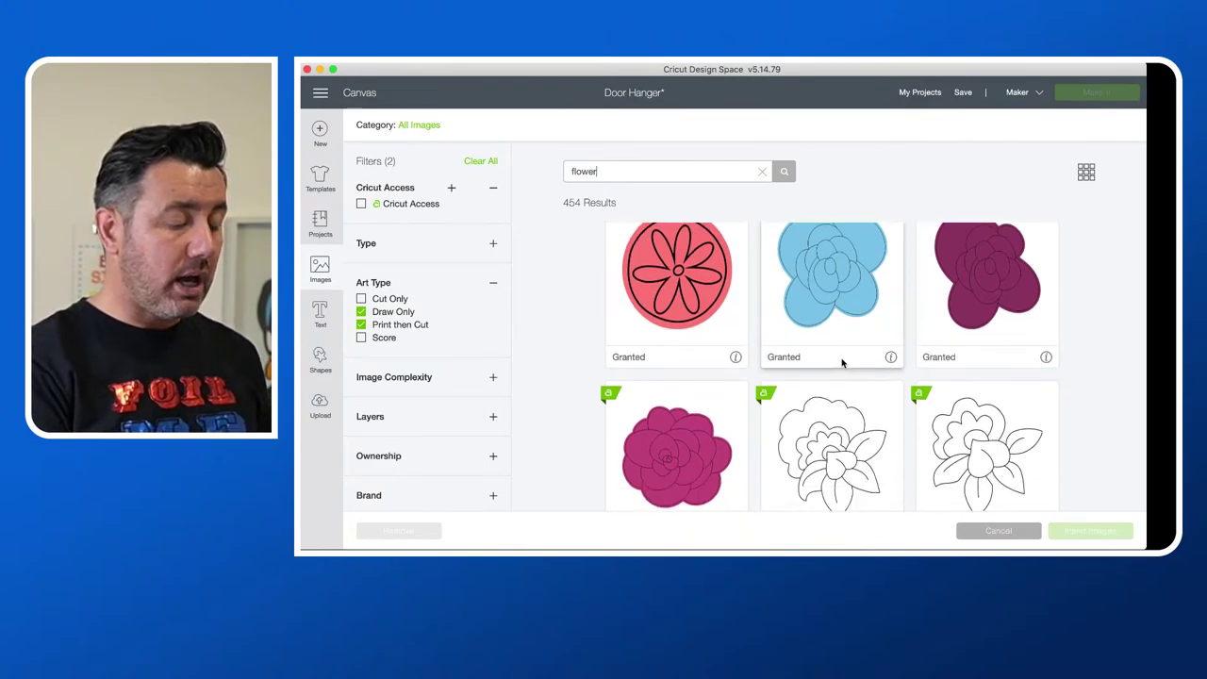
scroll(855, 292, up, 2)
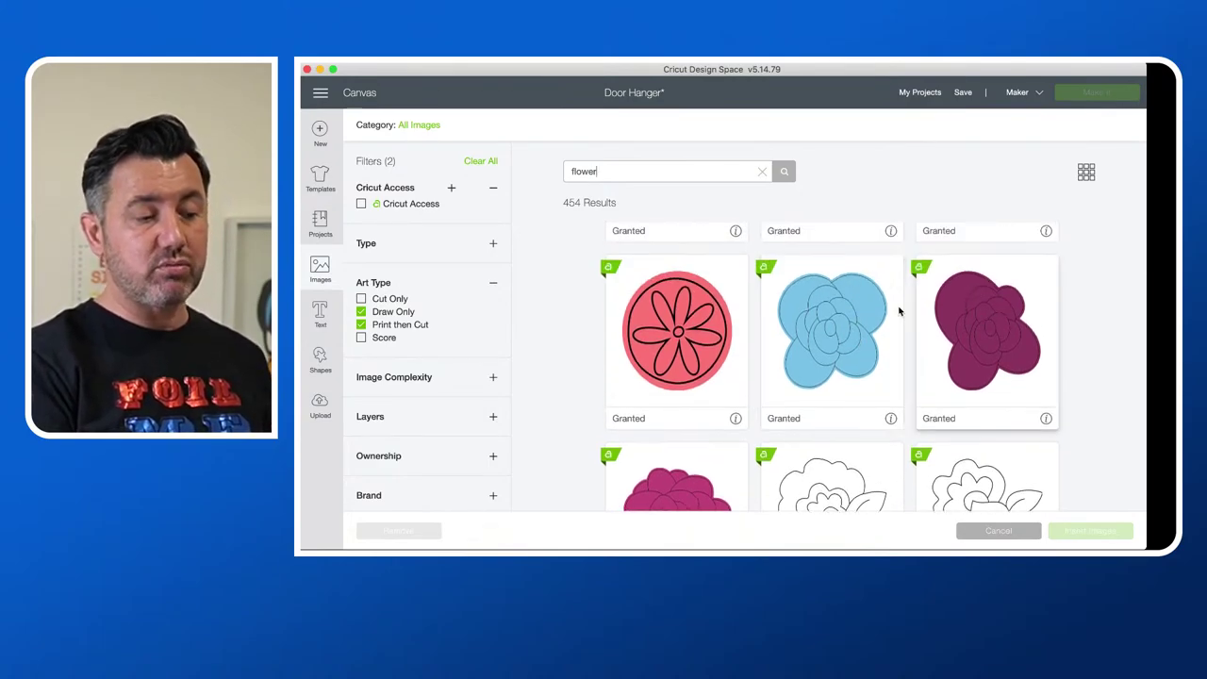
scroll(806, 340, down, 3)
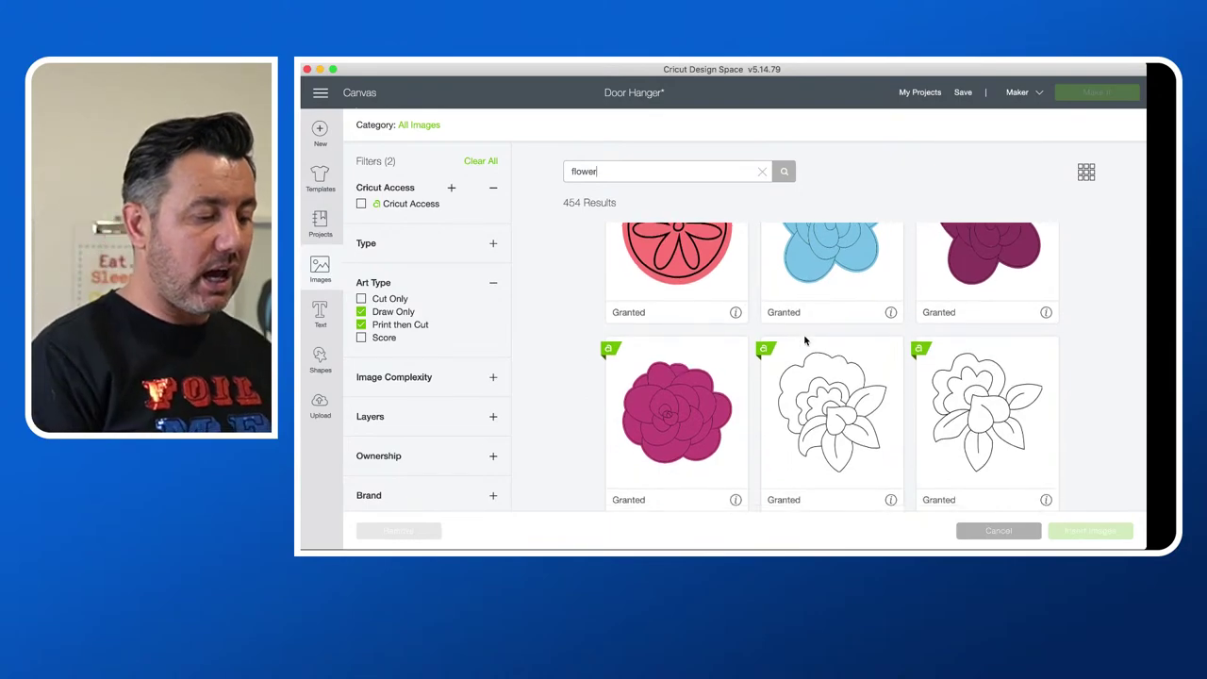
scroll(805, 340, down, 10)
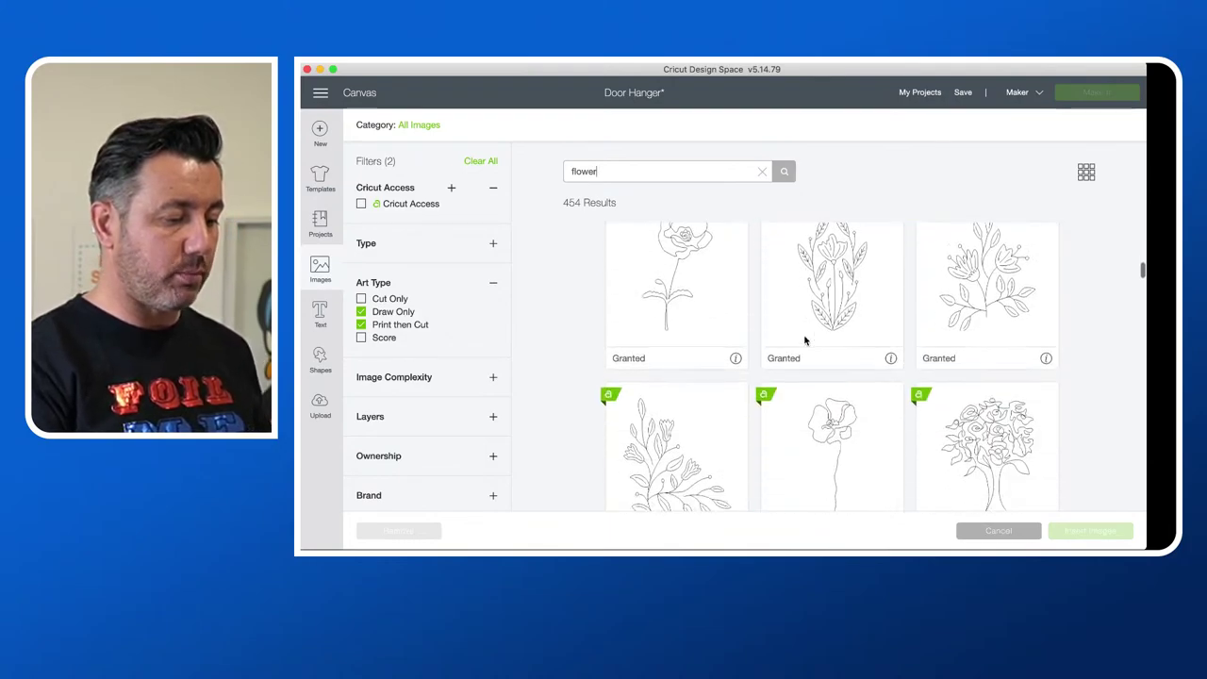
scroll(806, 340, down, 10)
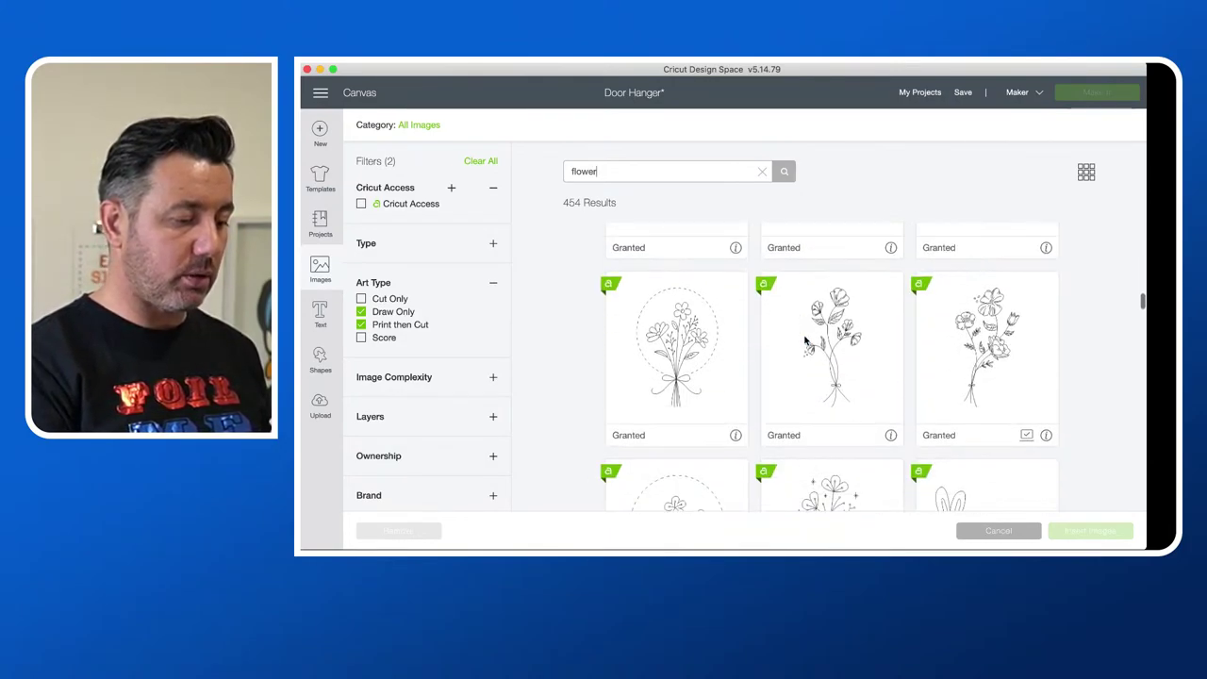
scroll(806, 341, down, 10)
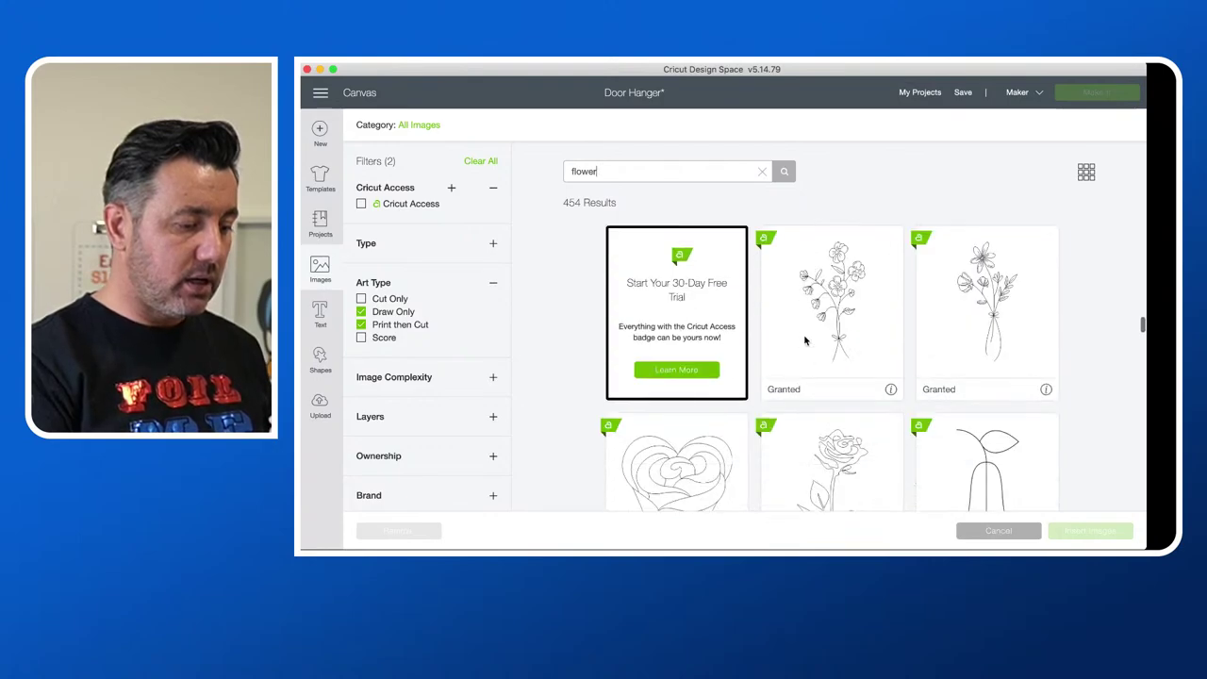
scroll(805, 341, down, 10)
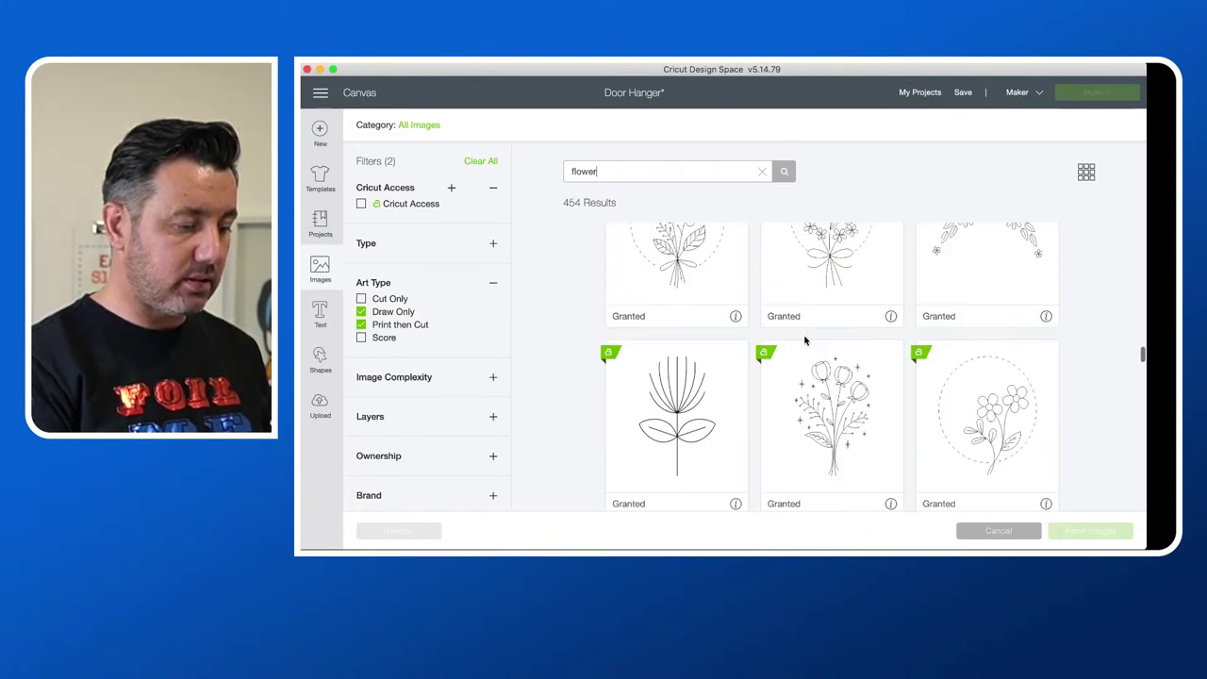
scroll(805, 341, down, 10)
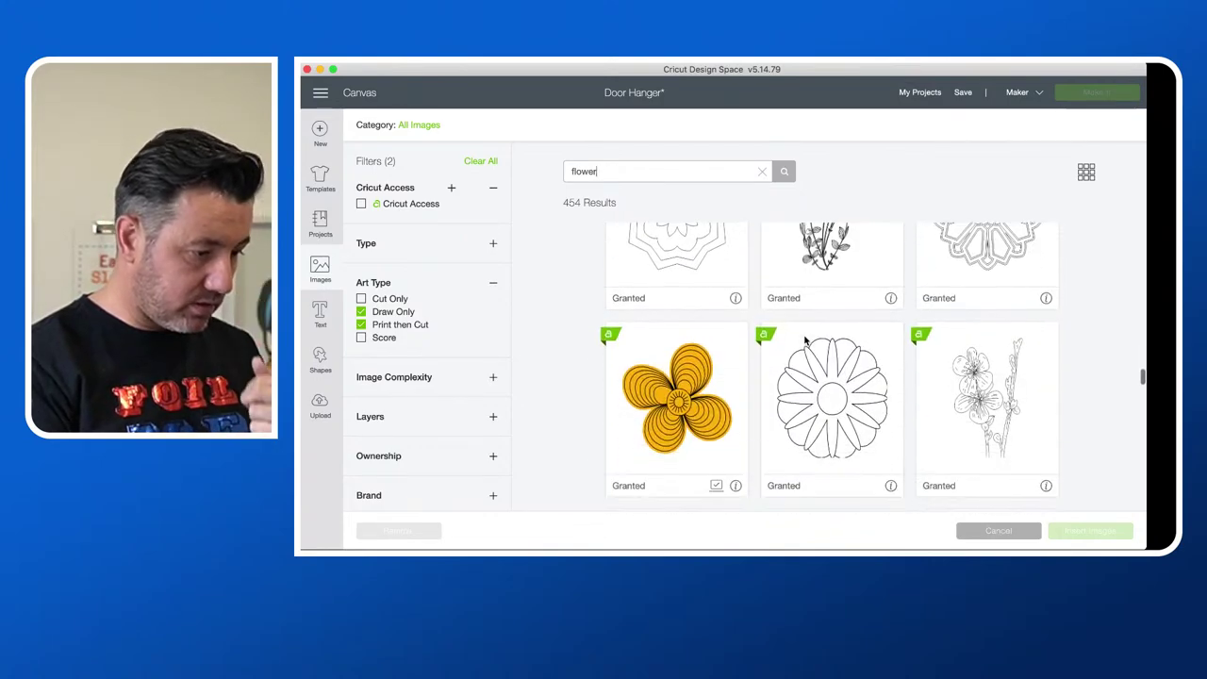
scroll(804, 340, down, 4)
scroll(792, 341, up, 2)
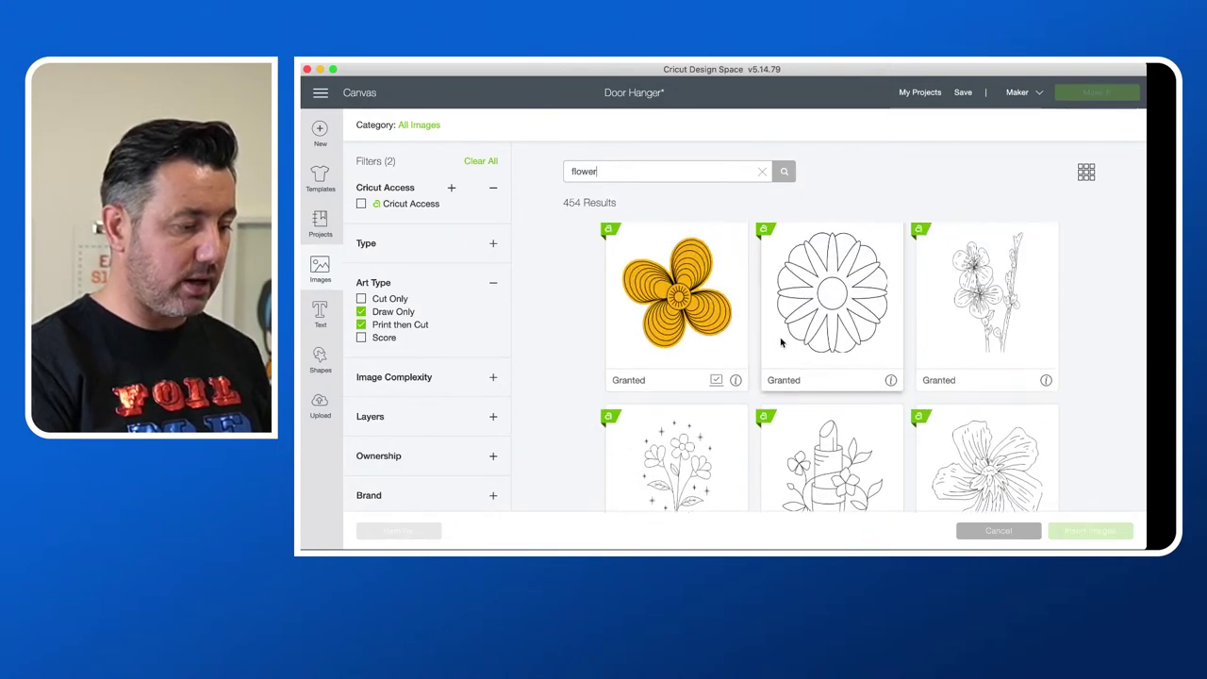
Step: Select the blue flower with circle-patterned petals and the yellow five-petal flower with stamen lines from the flower images
scroll(780, 342, down, 8)
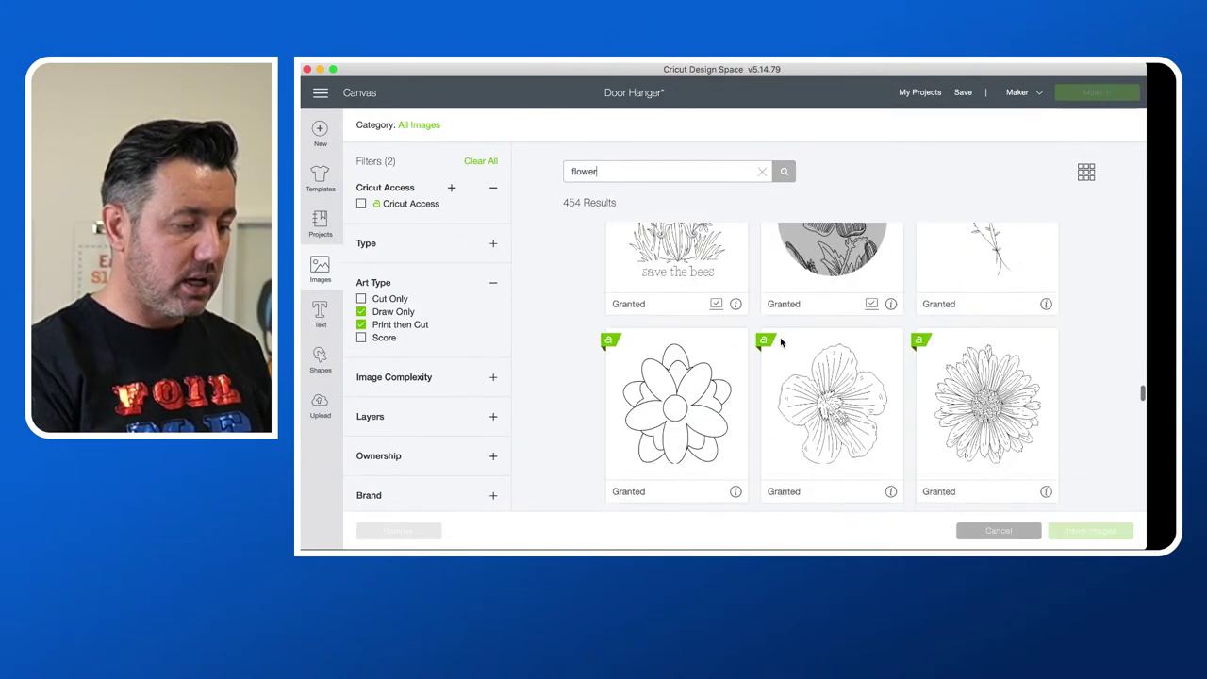
scroll(782, 342, down, 5)
click(983, 317)
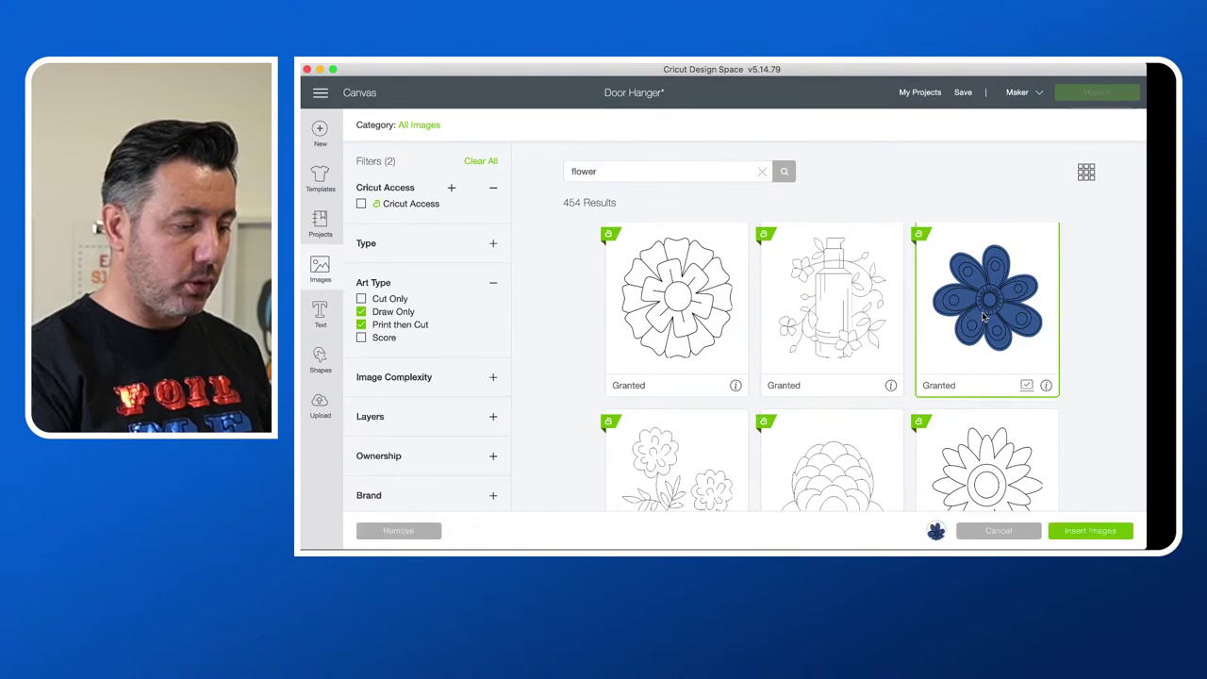
scroll(982, 317, down, 10)
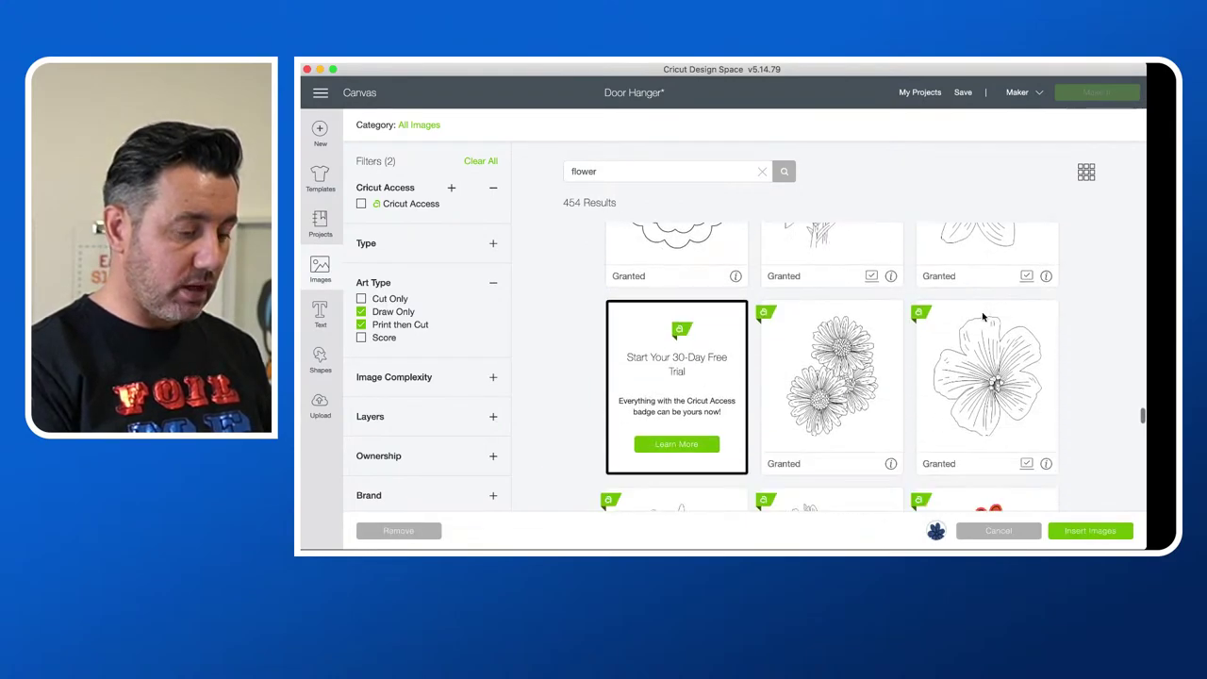
scroll(982, 317, down, 8)
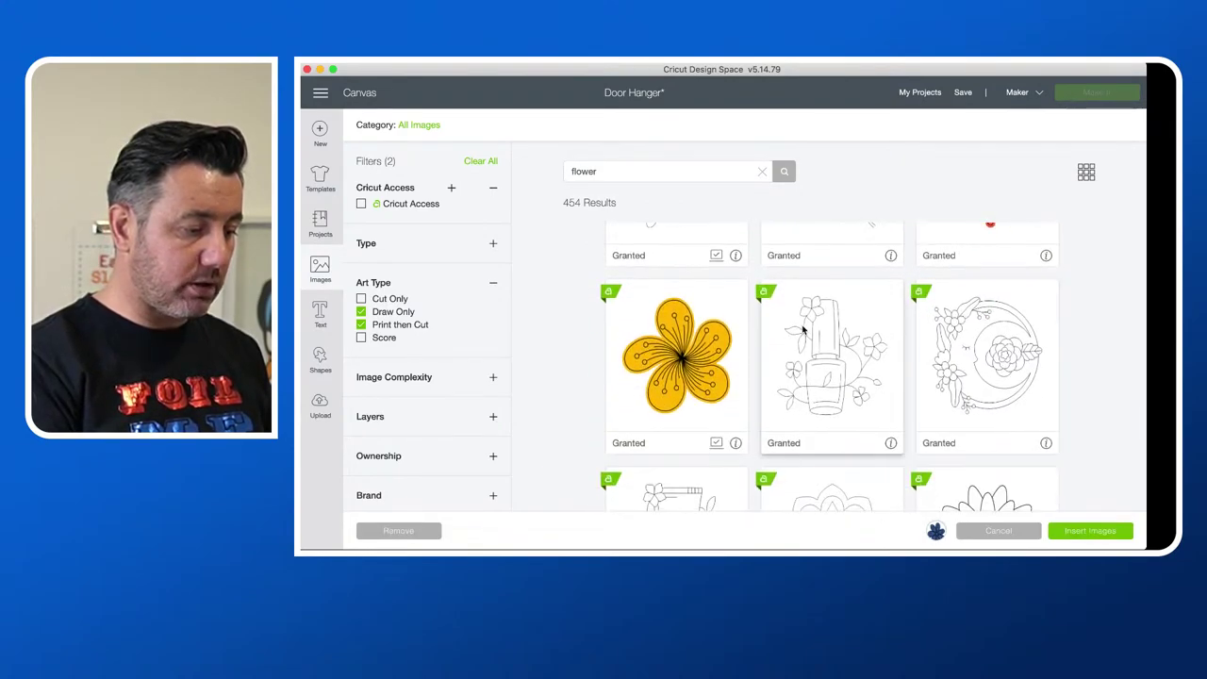
click(677, 353)
Step: Add the yellow spiral-petal flower and the yellow round-petal flower with teardrop lines to the image selection
scroll(864, 384, down, 8)
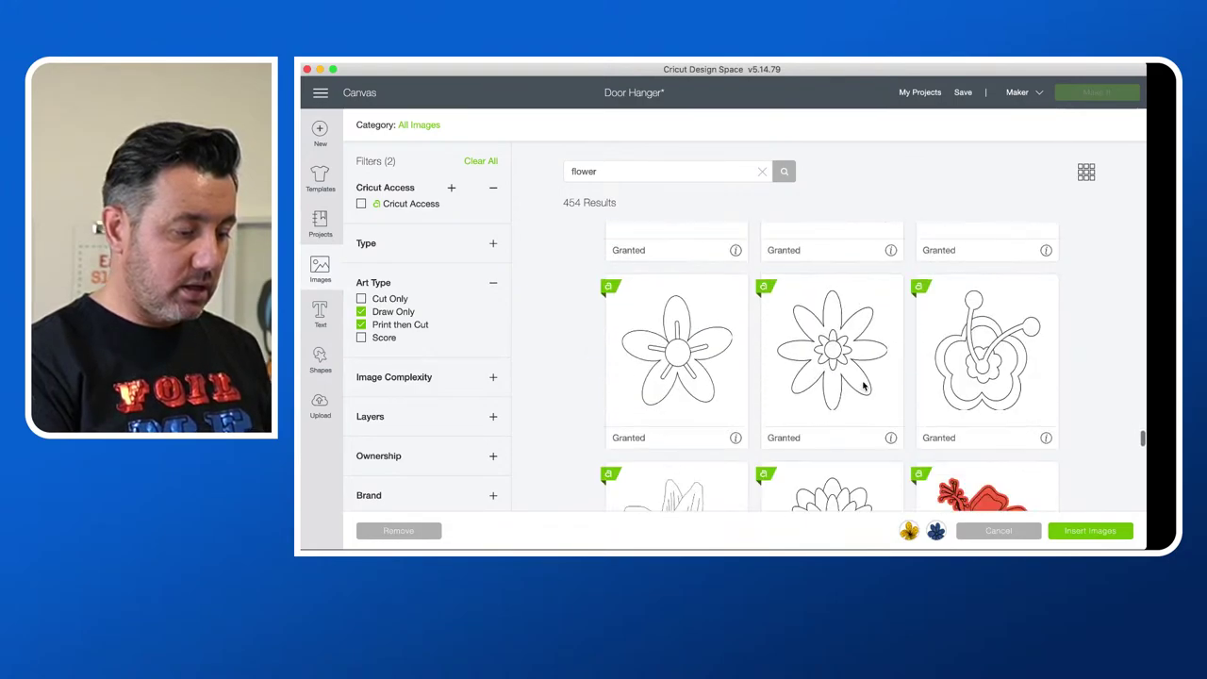
scroll(864, 385, down, 8)
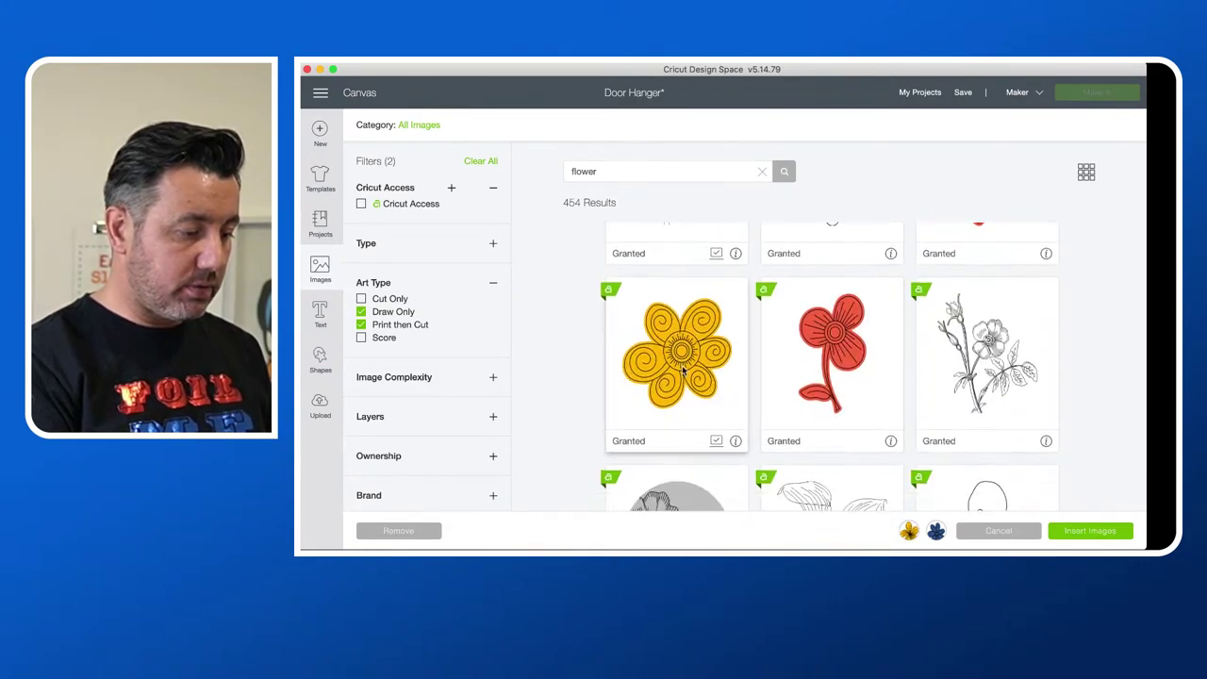
click(683, 371)
scroll(683, 371, down, 10)
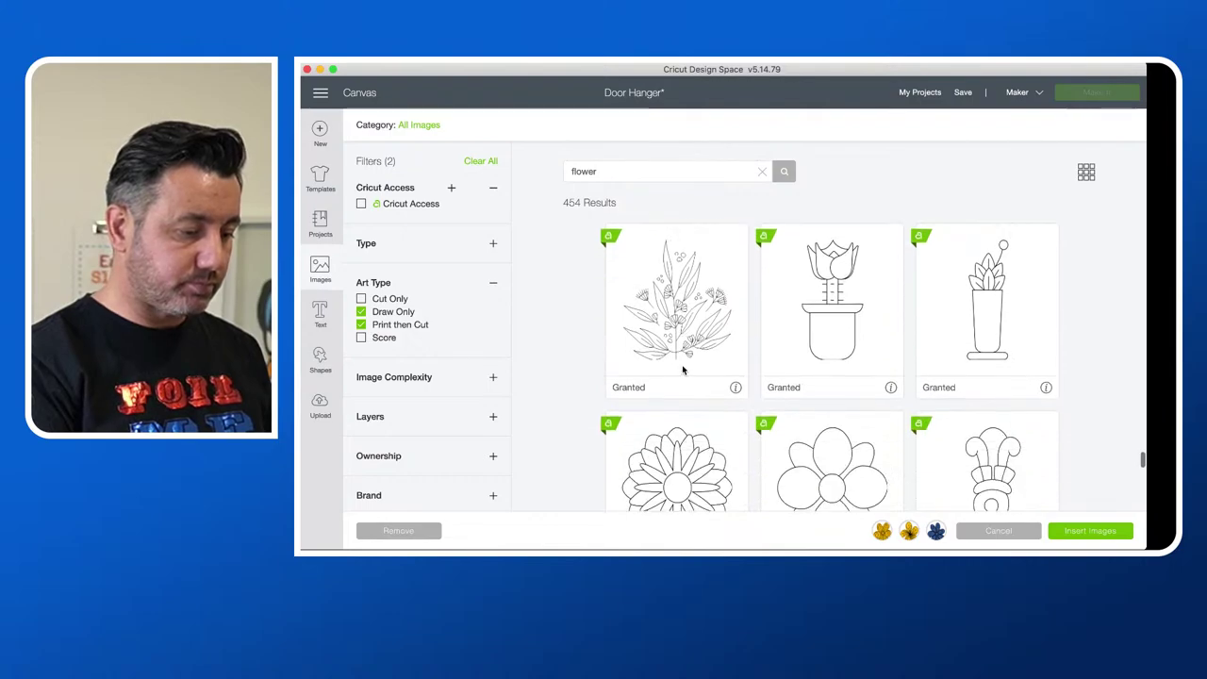
scroll(683, 370, down, 10)
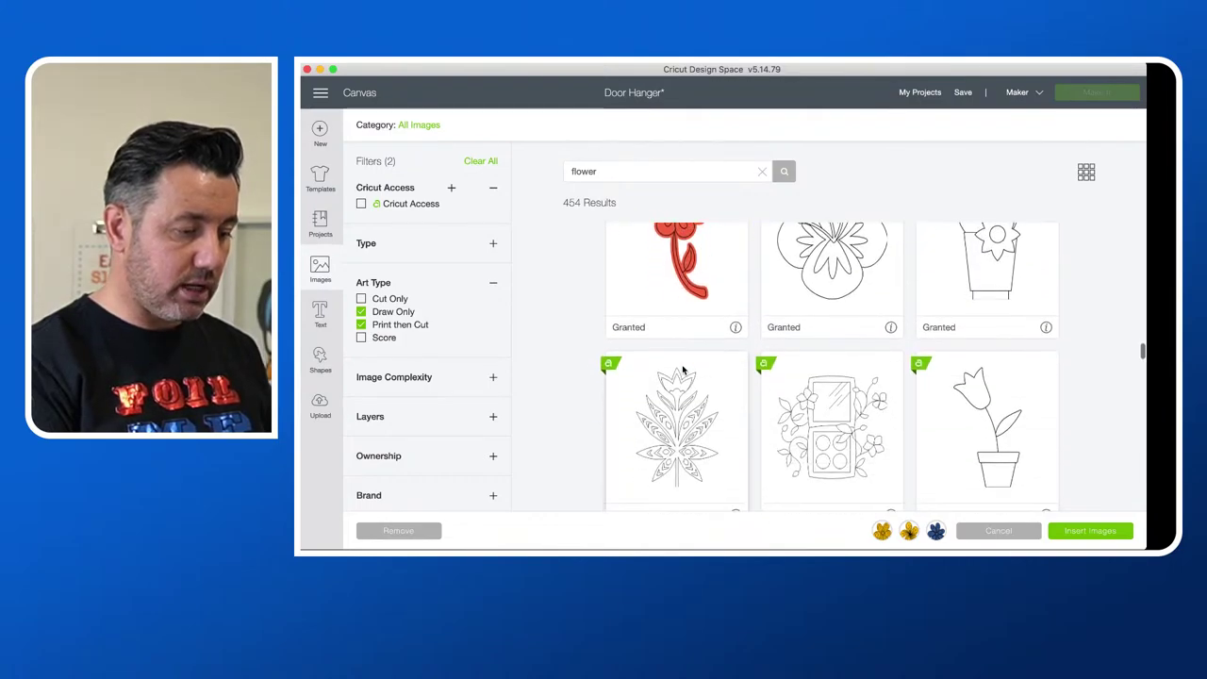
scroll(683, 371, down, 10)
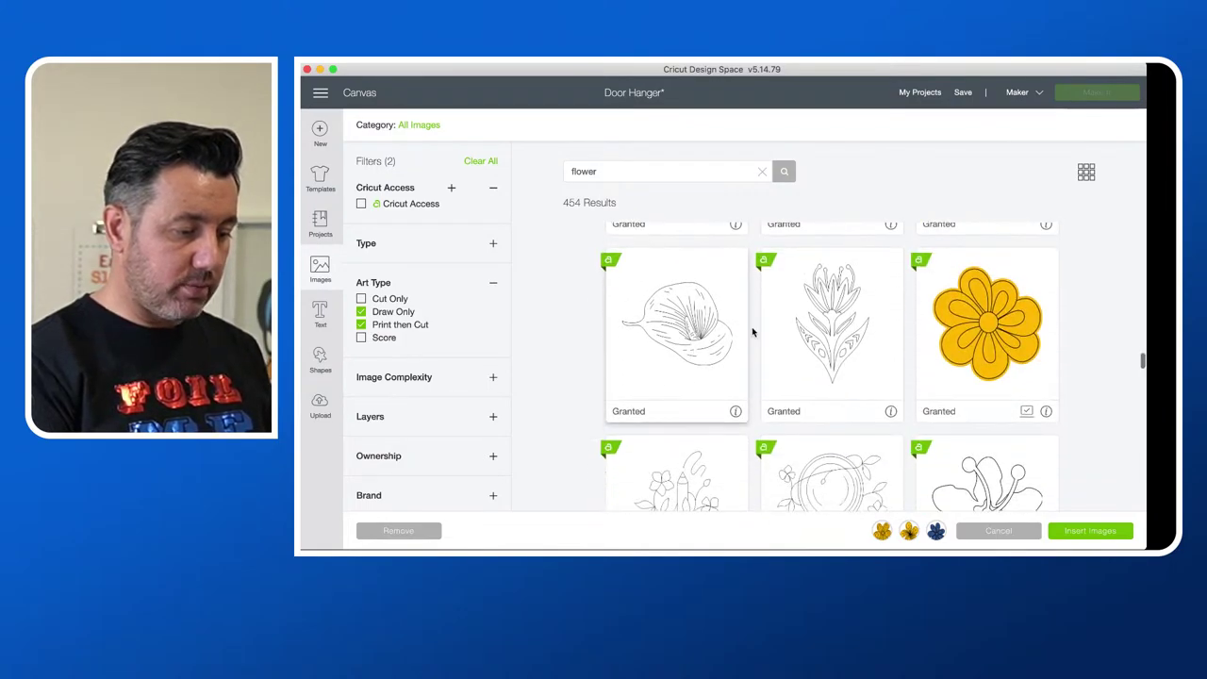
click(988, 311)
Step: Add the red six-petal flower with drawn lines to the selection and insert all five flowers onto the canvas
scroll(981, 321, down, 5)
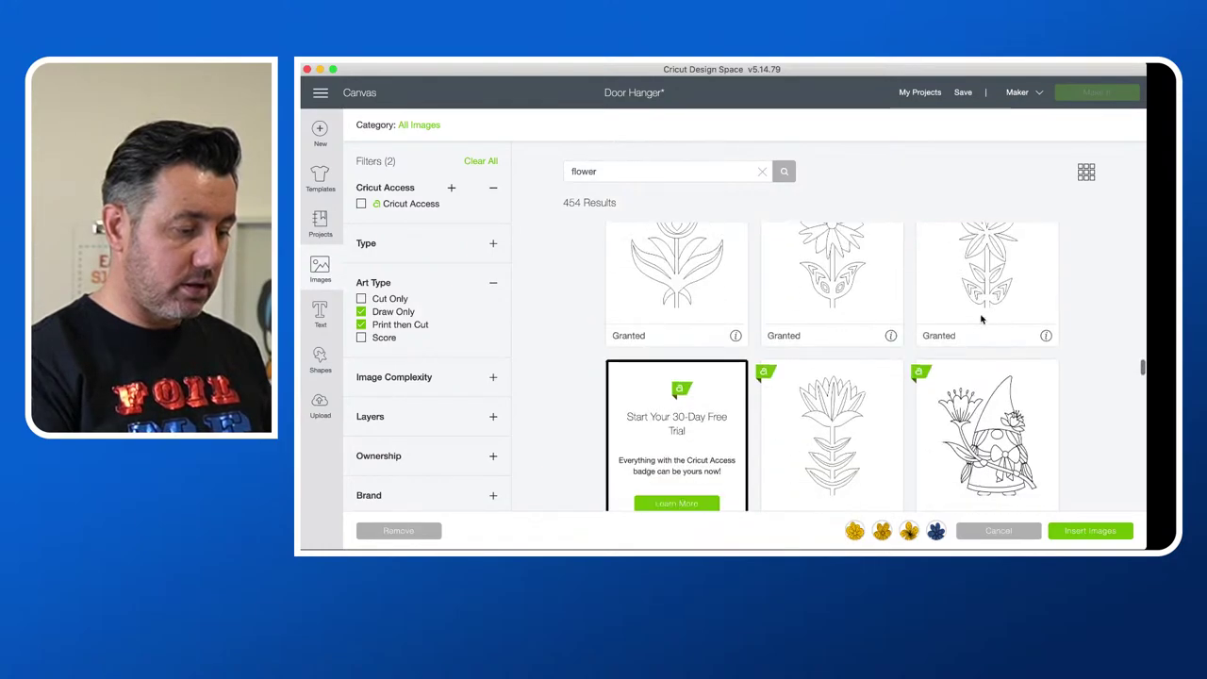
scroll(981, 319, down, 10)
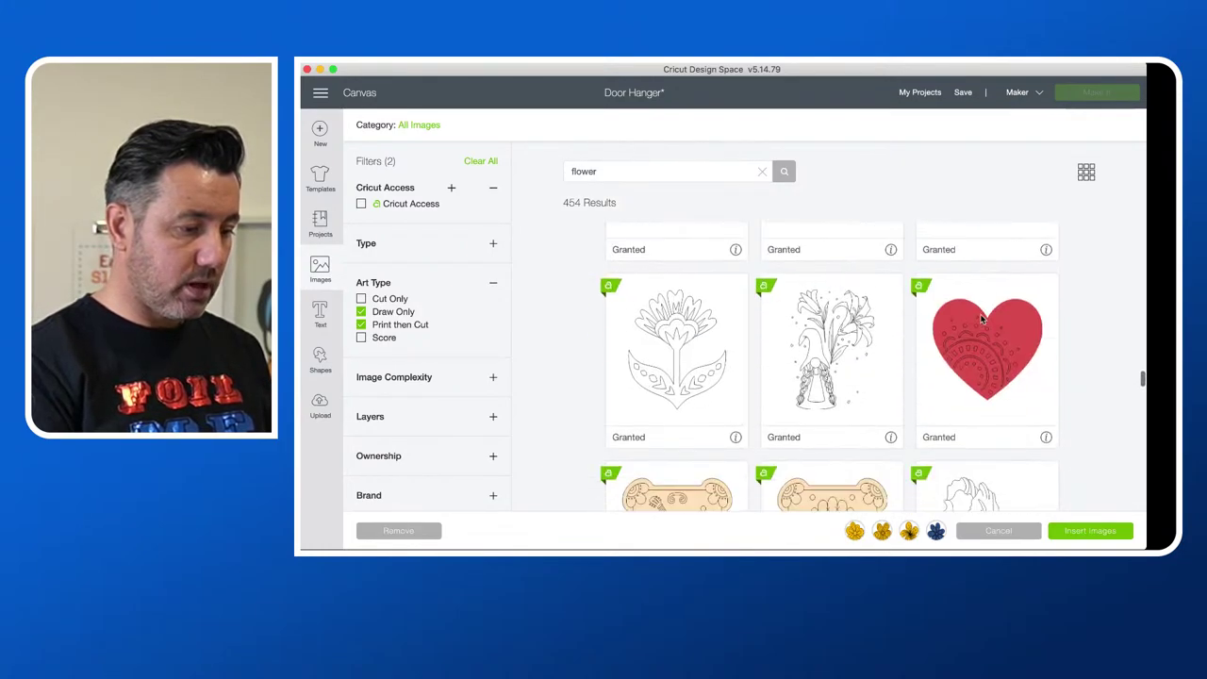
scroll(981, 317, down, 10)
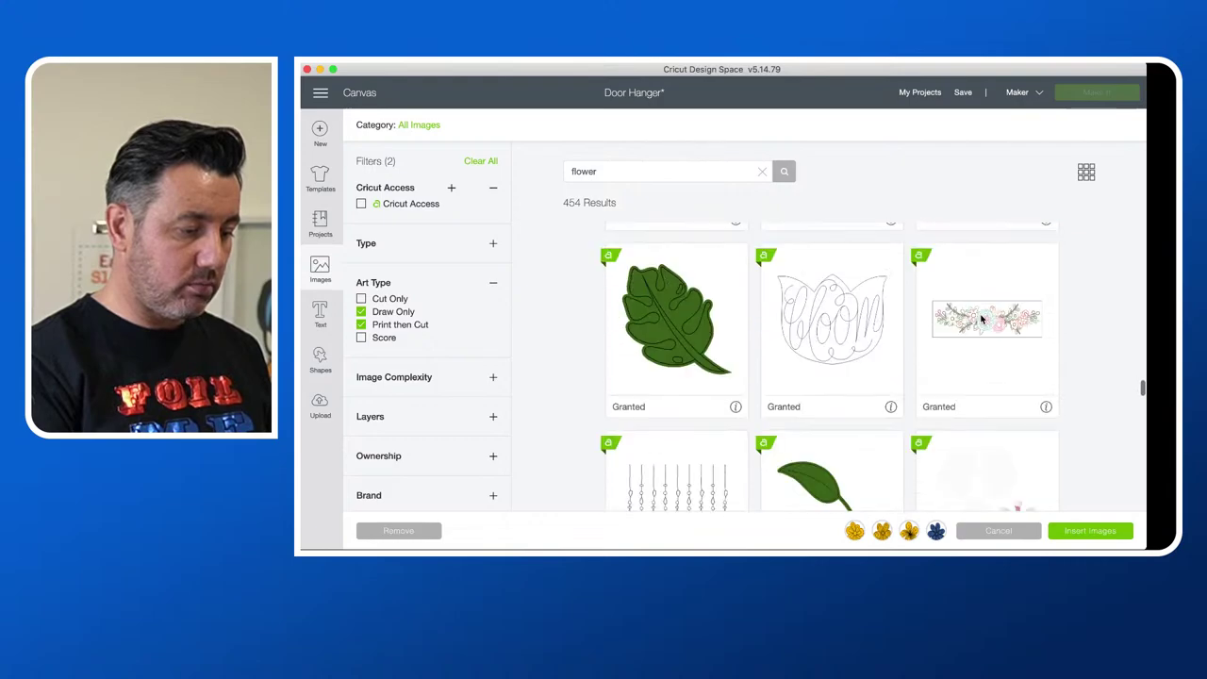
scroll(981, 319, down, 3)
scroll(981, 320, up, 3)
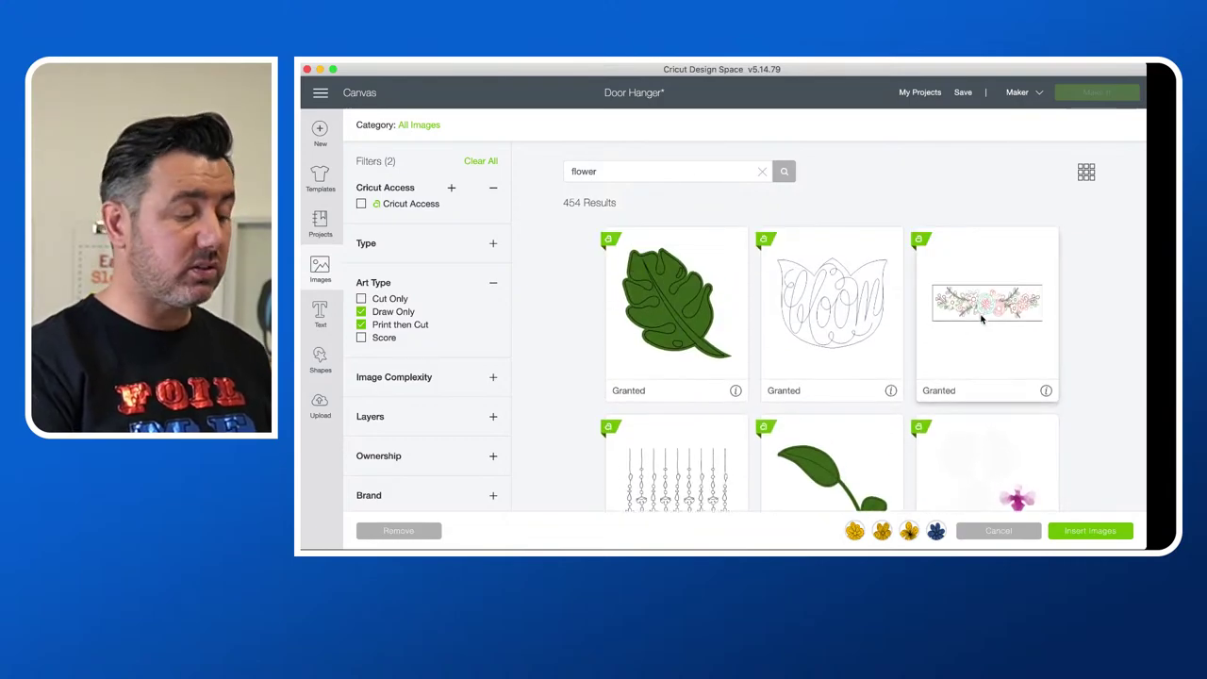
scroll(981, 320, down, 6)
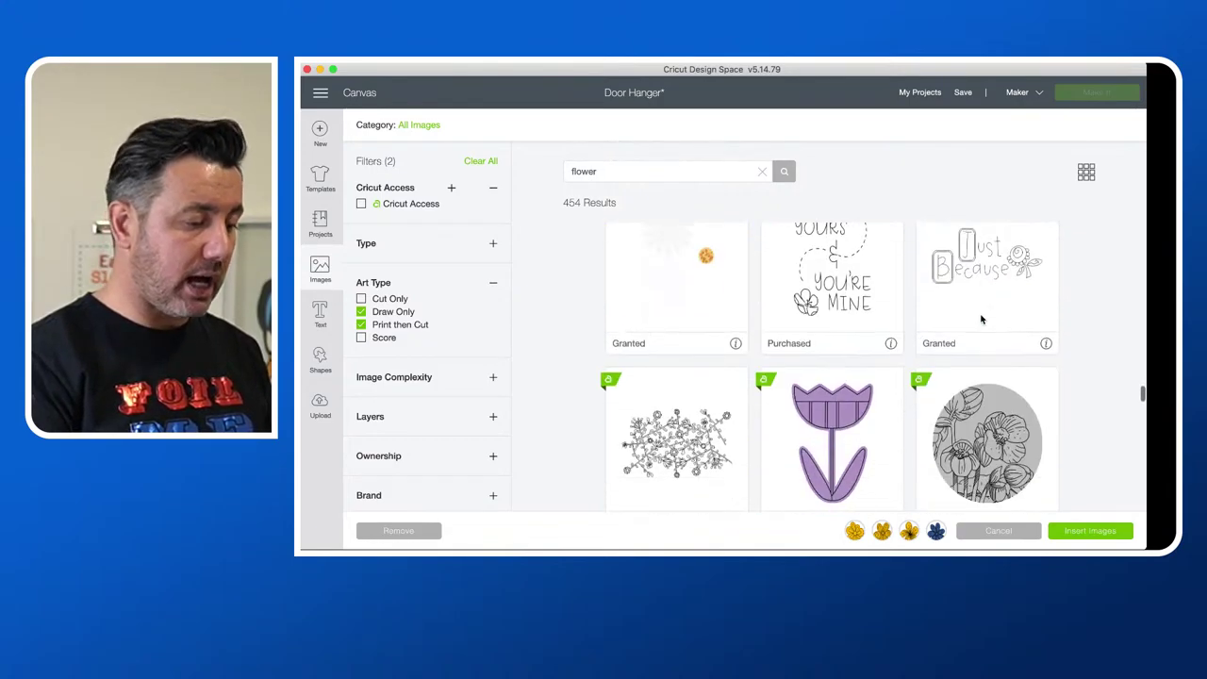
scroll(981, 319, down, 9)
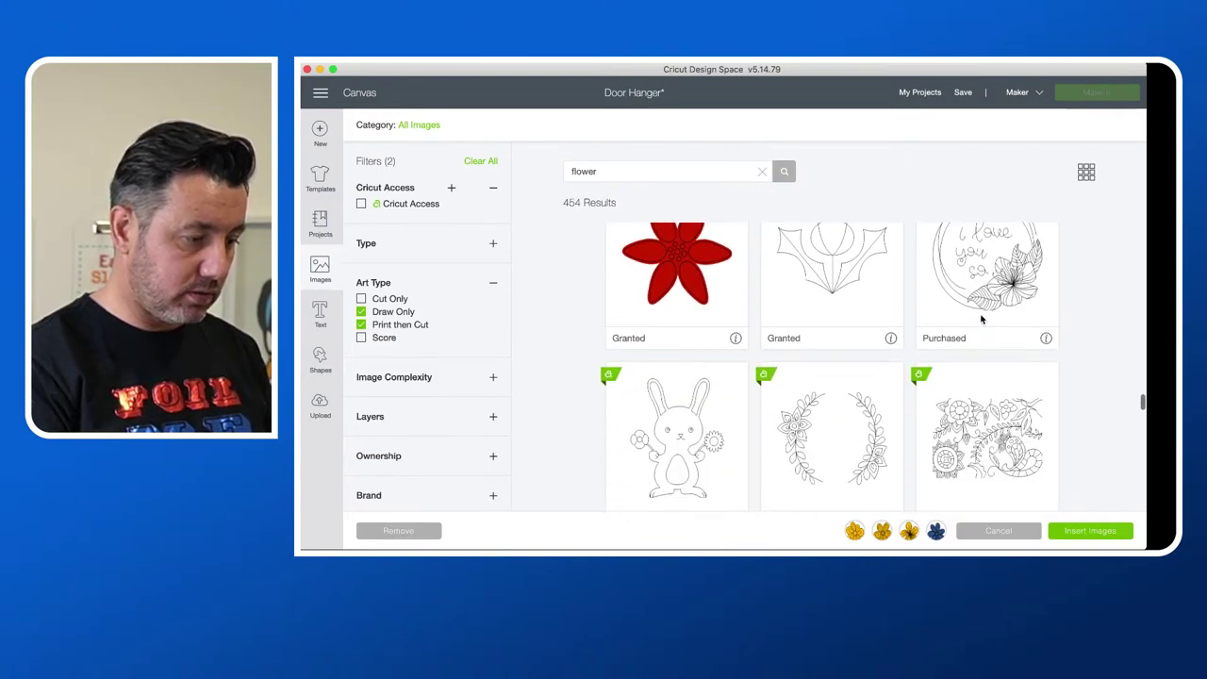
scroll(981, 320, down, 9)
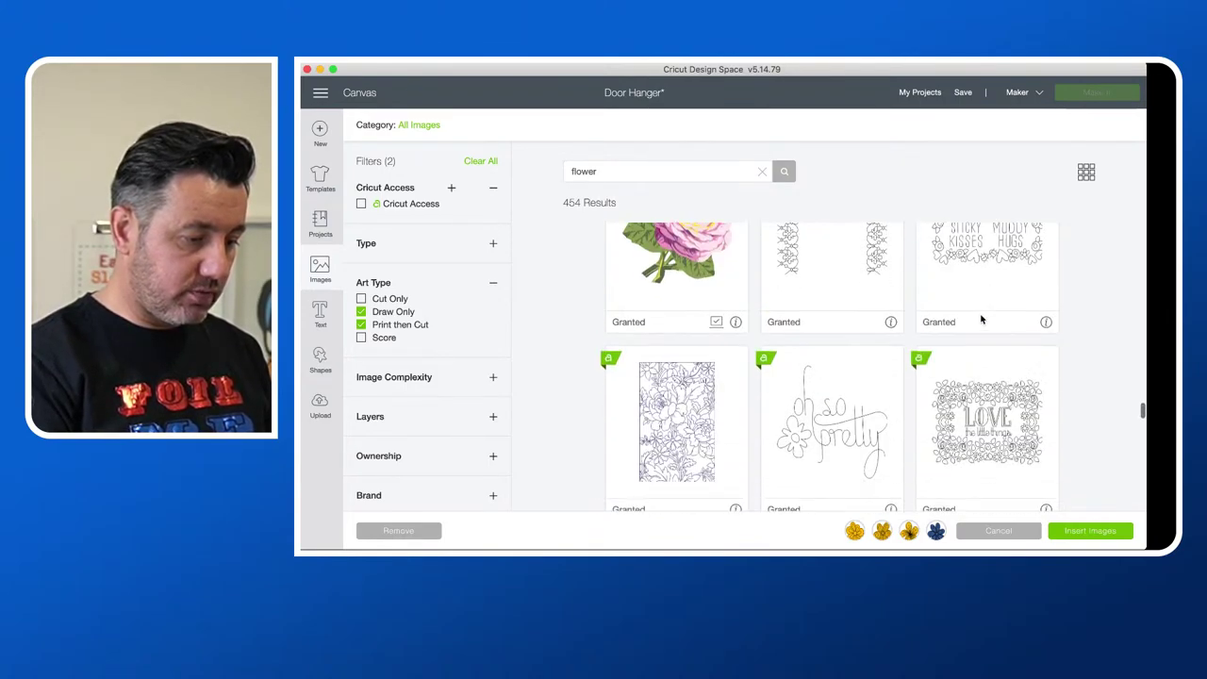
scroll(981, 320, down, 12)
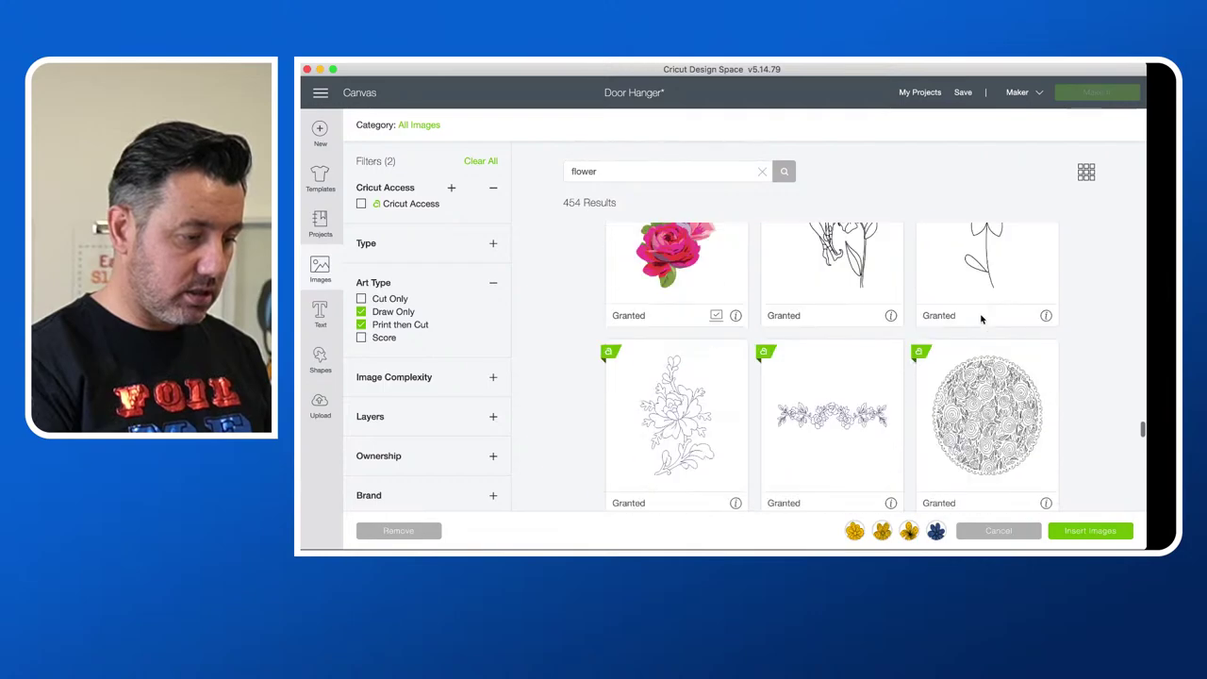
scroll(981, 319, down, 12)
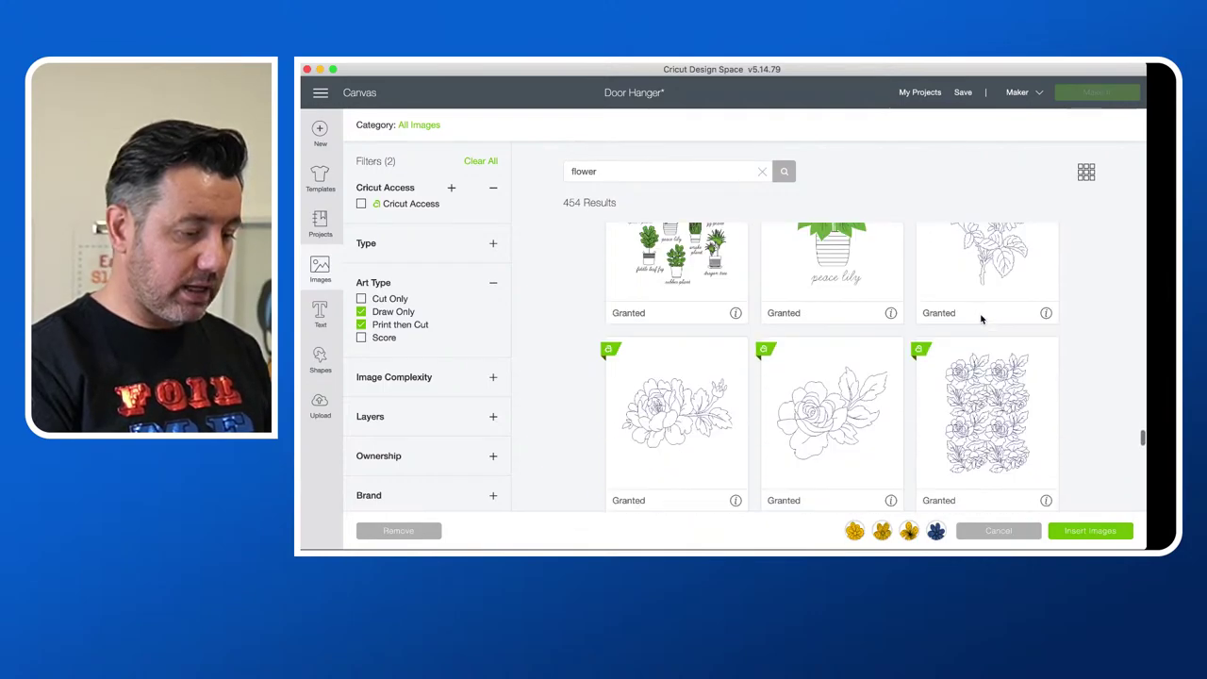
scroll(981, 320, down, 6)
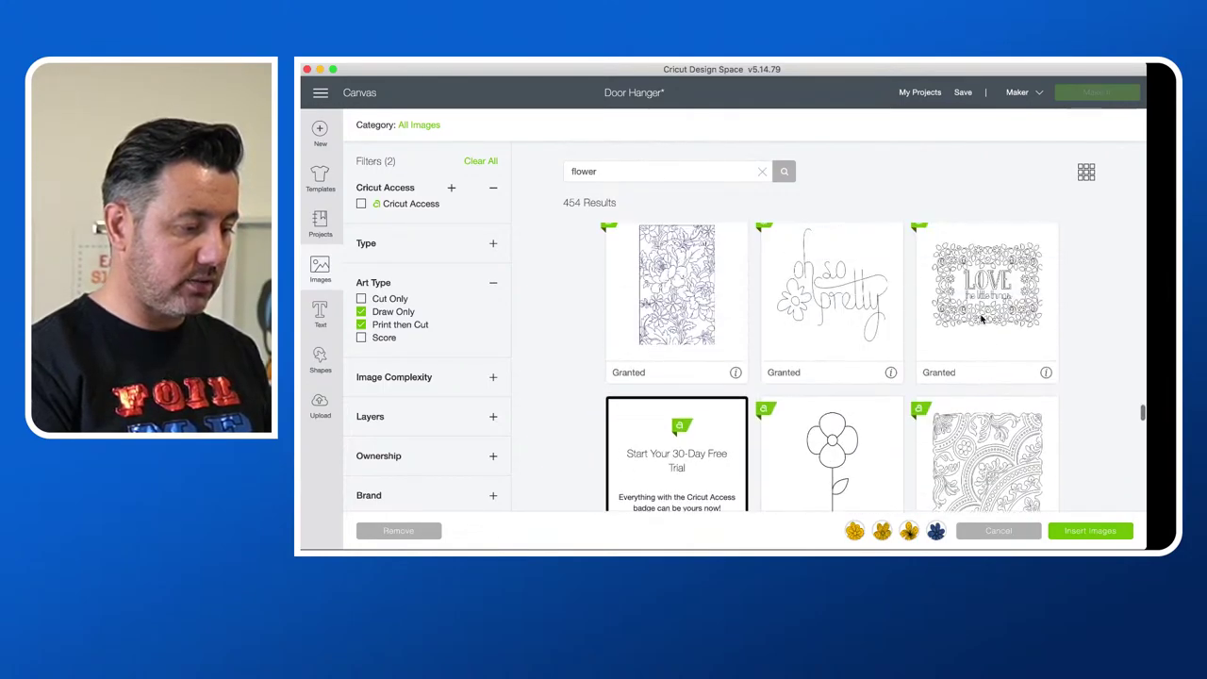
scroll(981, 320, up, 5)
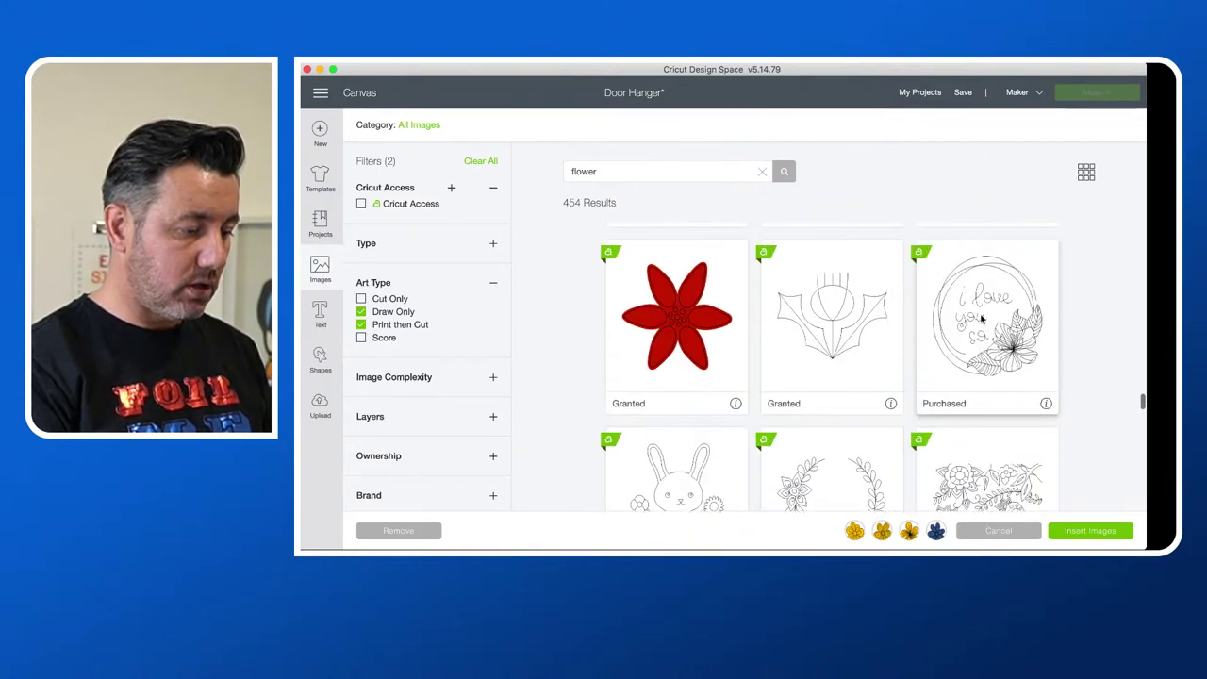
click(672, 345)
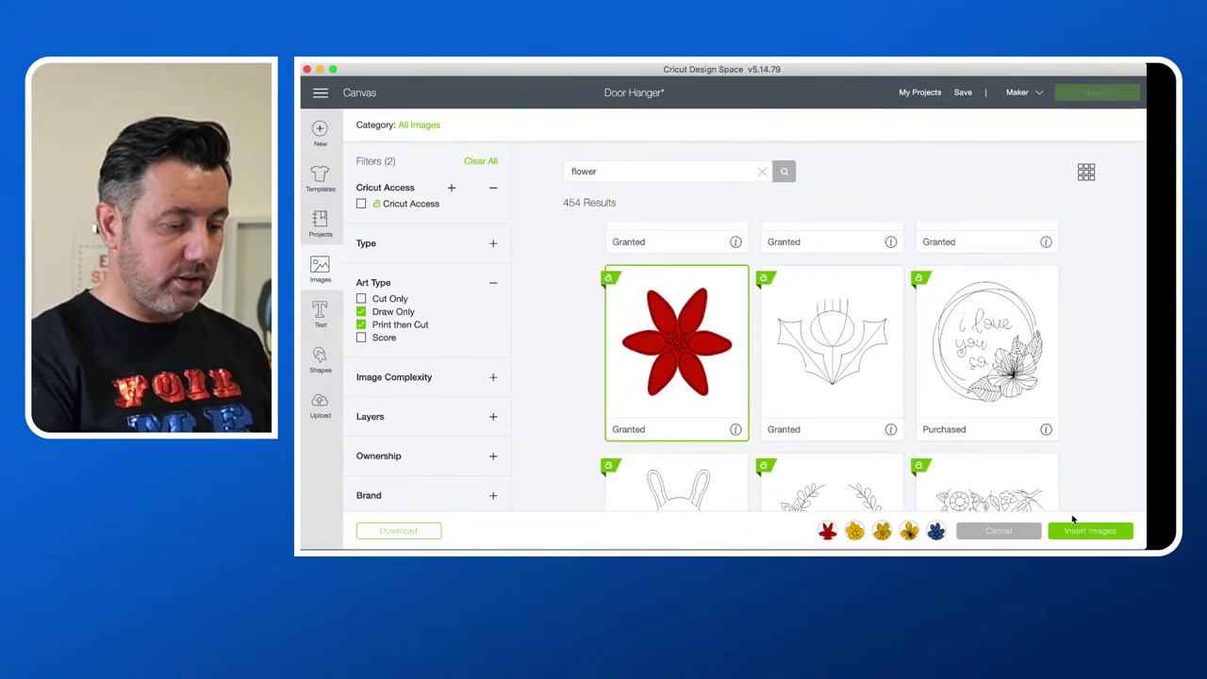
click(1090, 531)
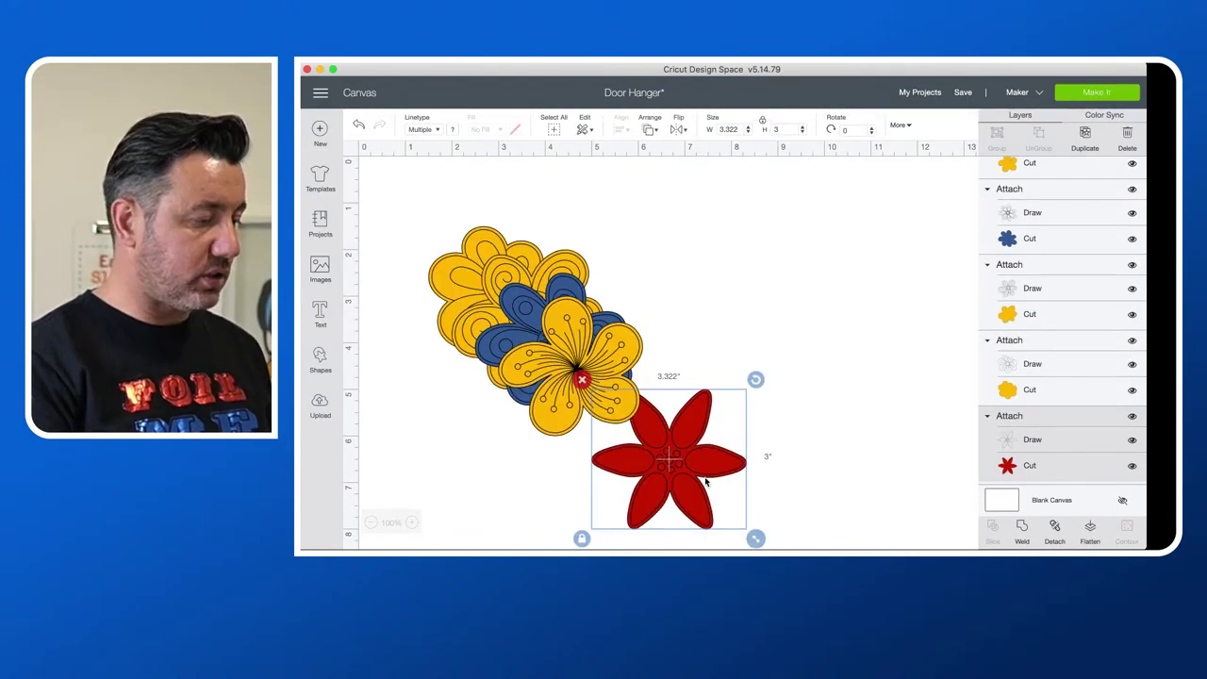
Step: Spread the overlapping flowers apart on the canvas, with four in a row and the yellow spiral-petal flower below them
drag(705, 482, 907, 253)
drag(594, 353, 748, 230)
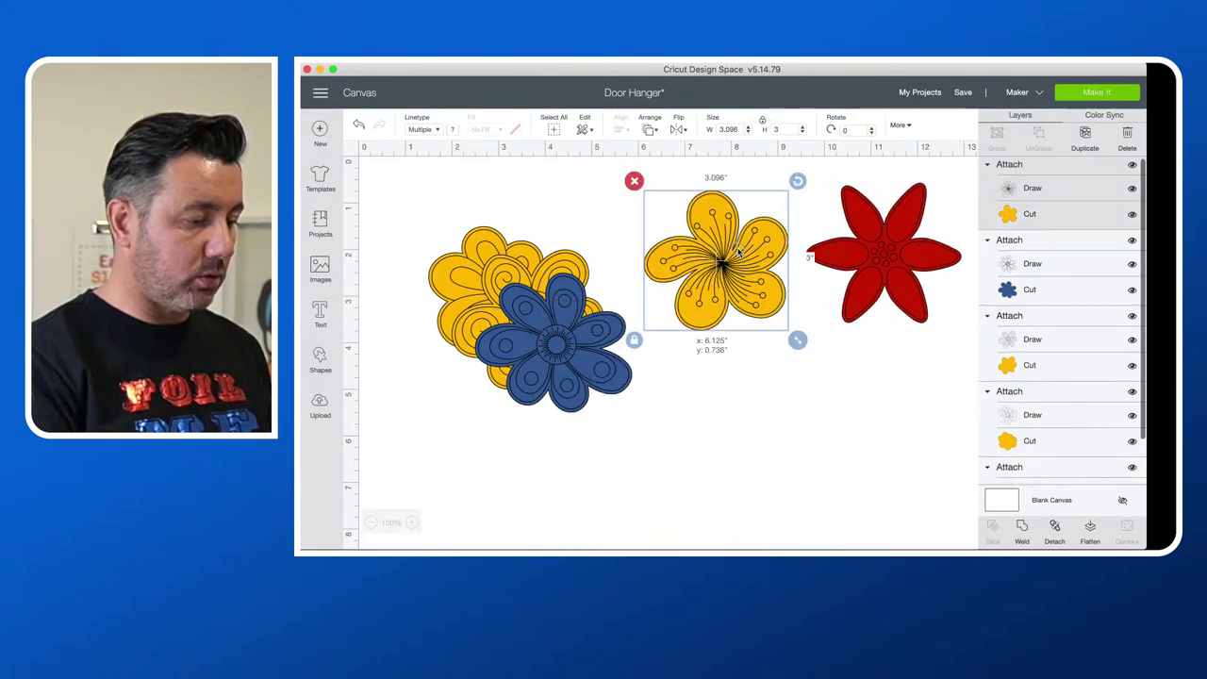
drag(559, 356, 580, 256)
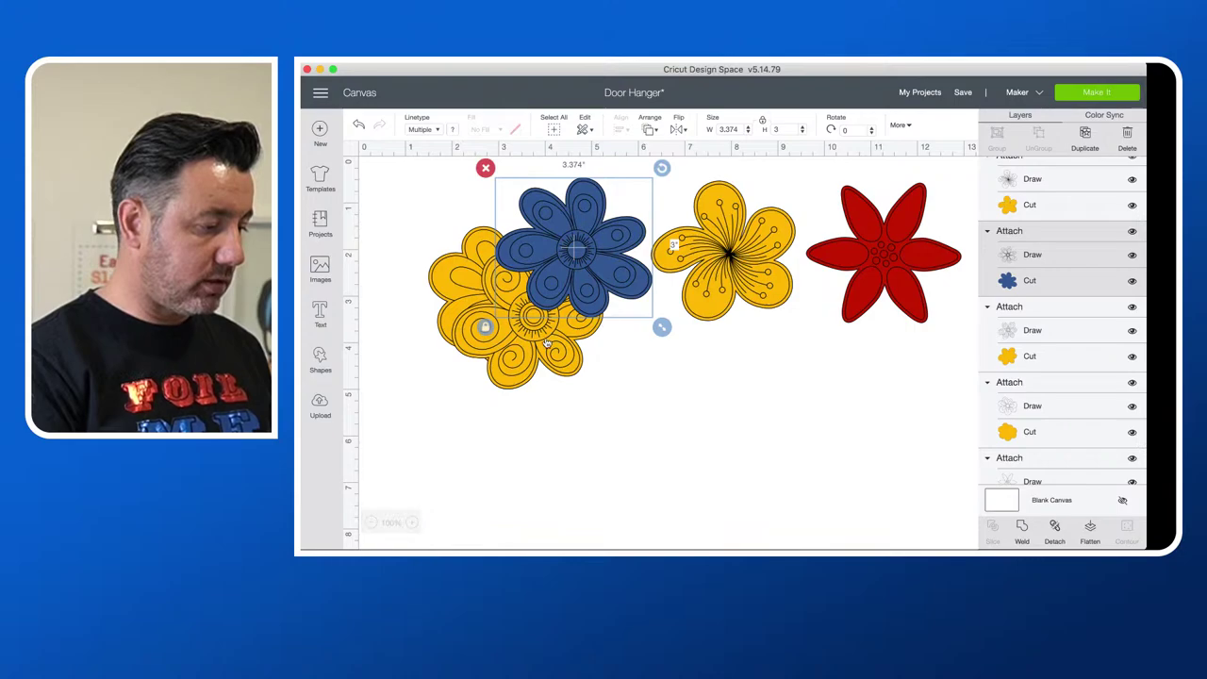
drag(549, 346, 570, 435)
drag(460, 291, 403, 241)
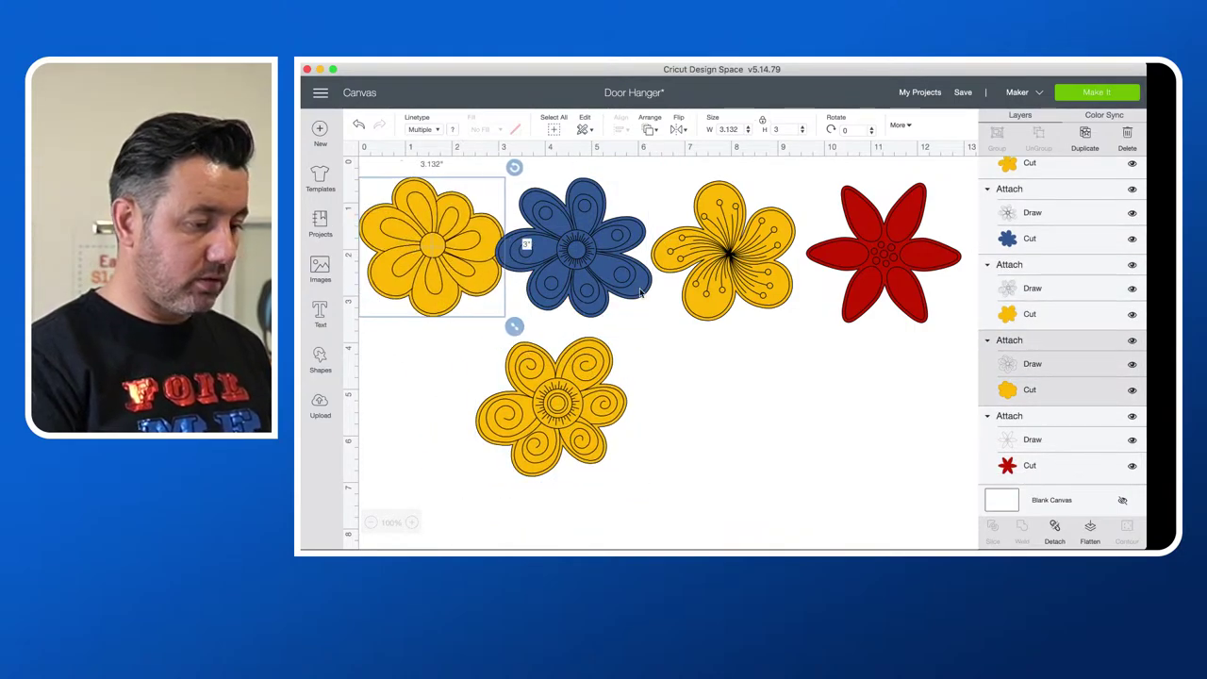
drag(870, 251, 896, 247)
drag(735, 265, 763, 247)
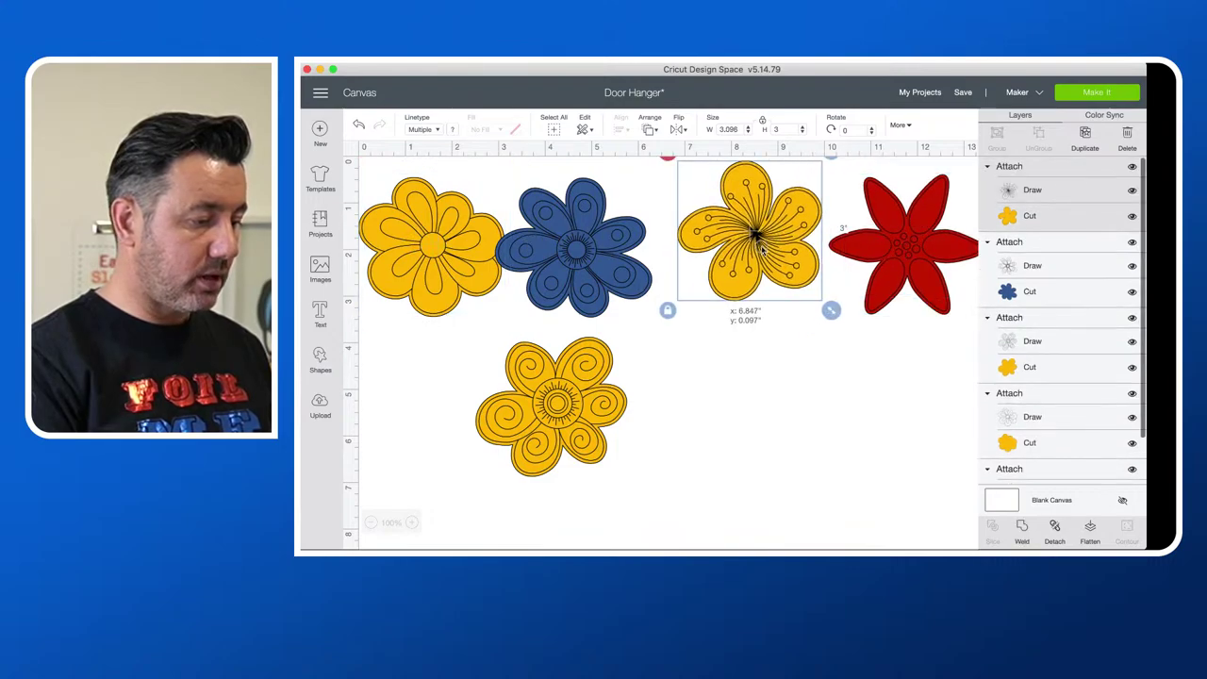
drag(622, 271, 634, 255)
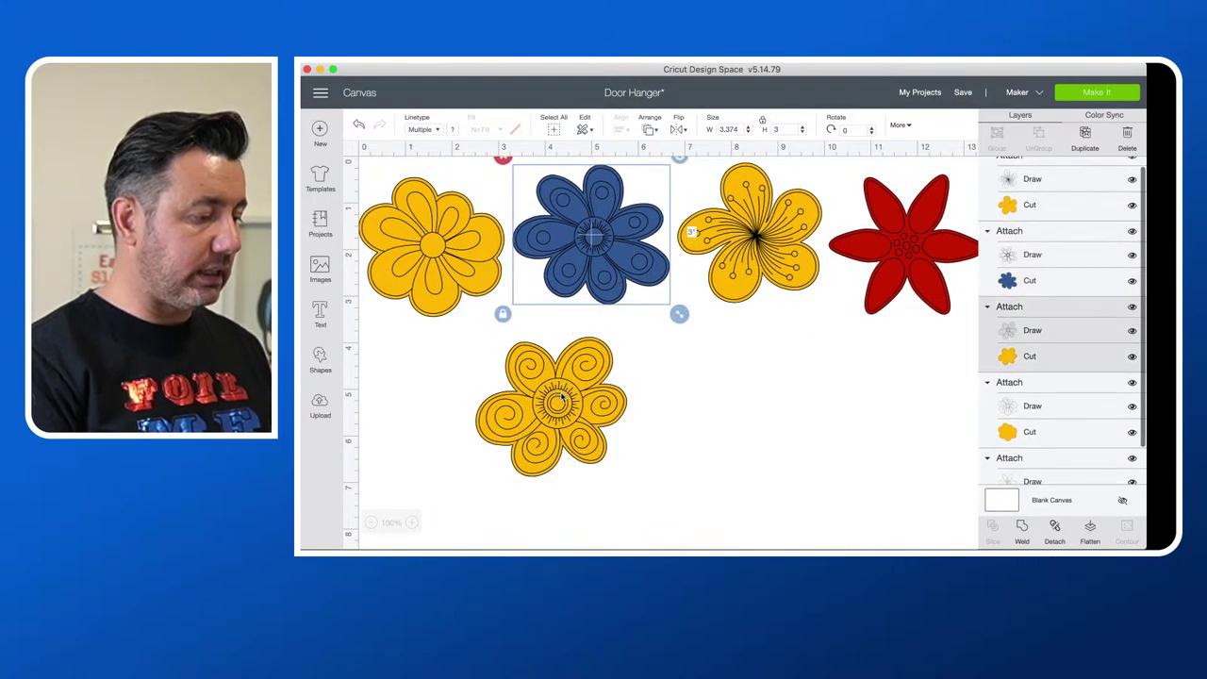
drag(562, 398, 522, 401)
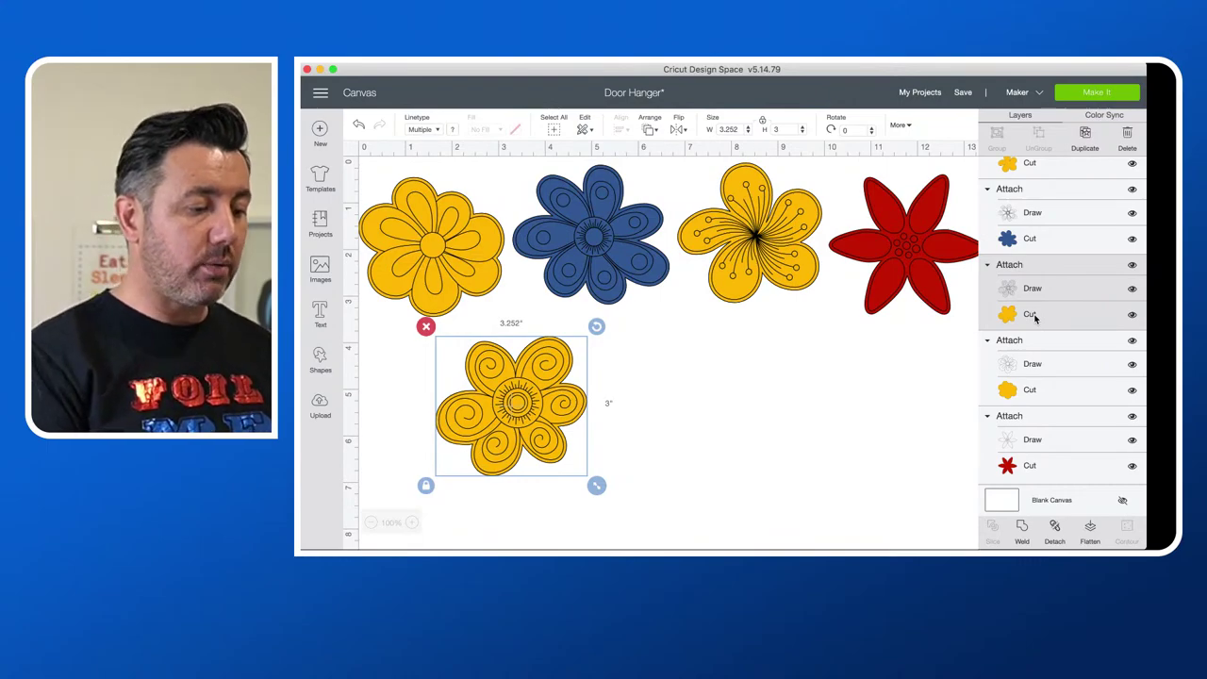
Step: Preview how the flowers are laid out on the cutting mats, and return to the canvas
click(1085, 91)
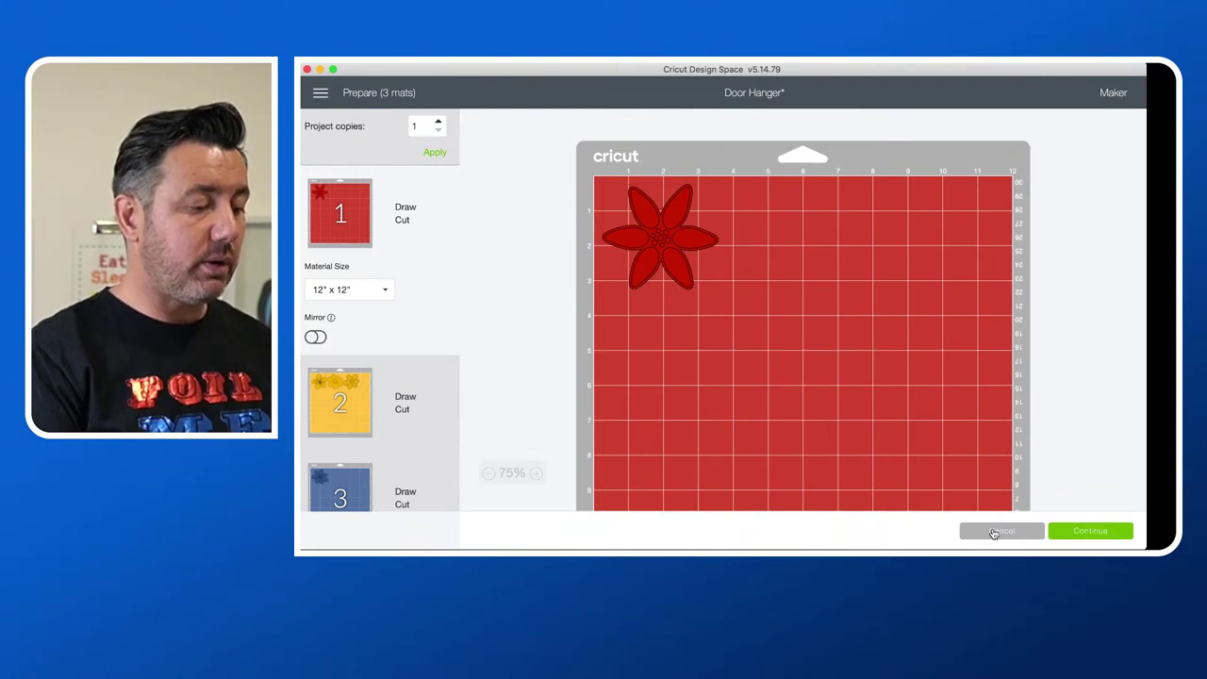
click(1002, 531)
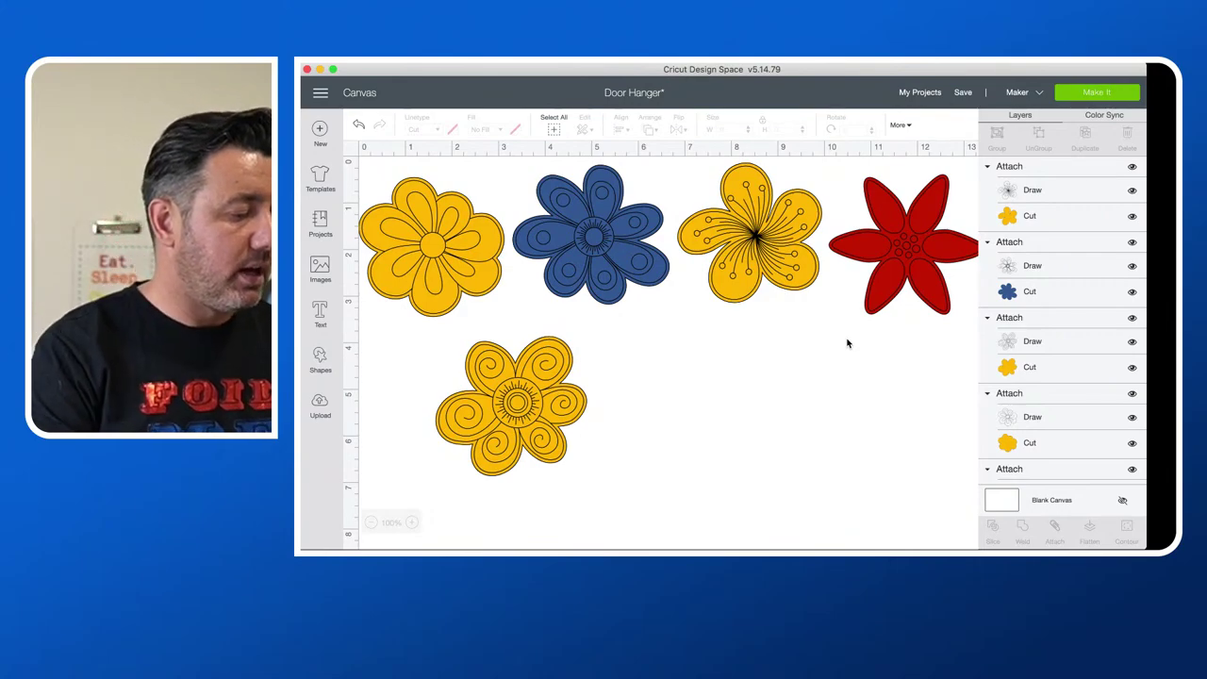
Step: Change the cut layer of the yellow flower at the start of the row to light pink
click(449, 269)
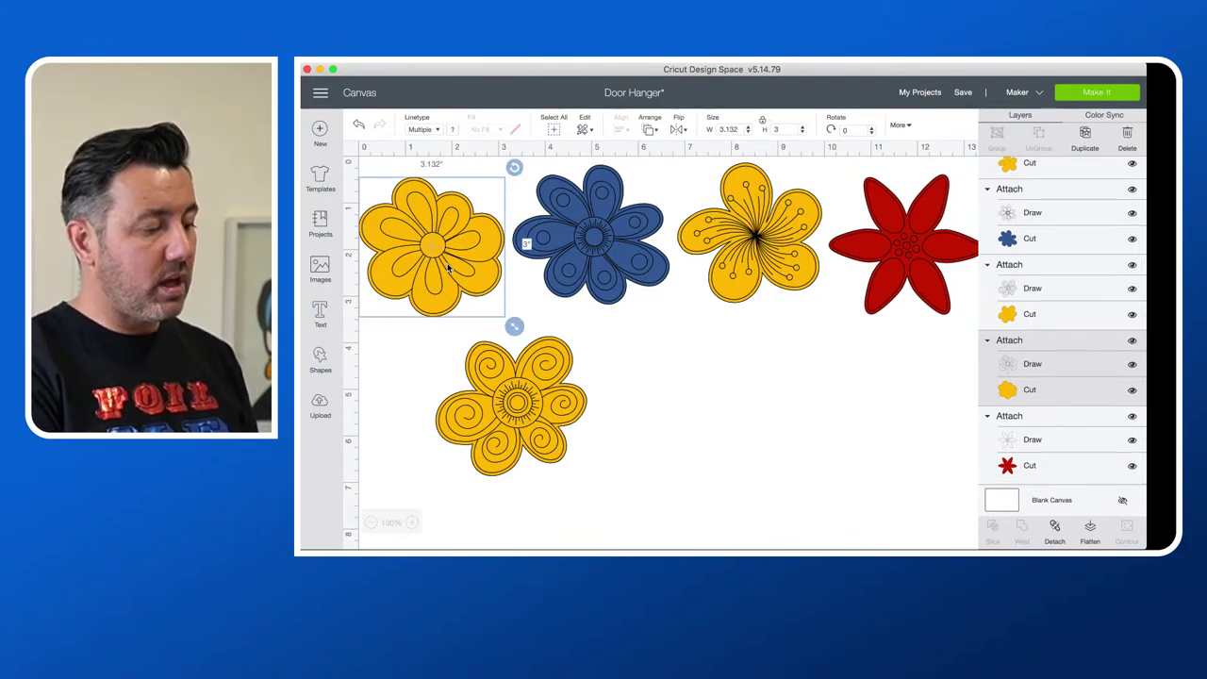
click(1029, 391)
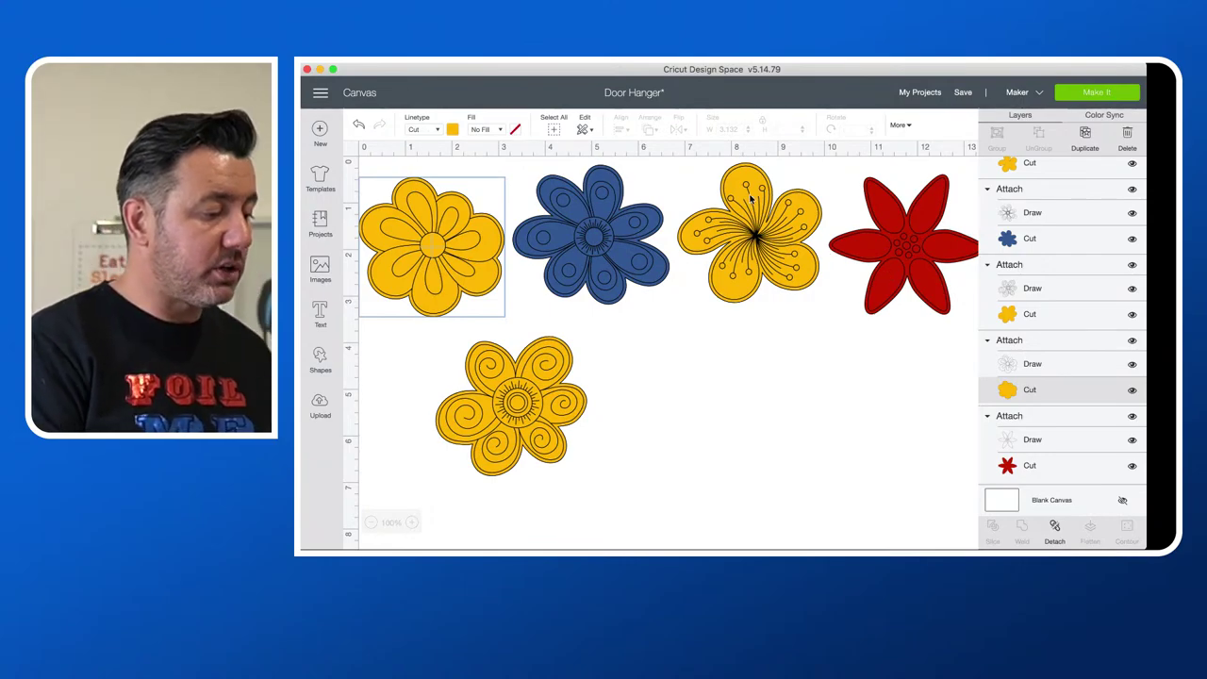
click(453, 130)
click(453, 131)
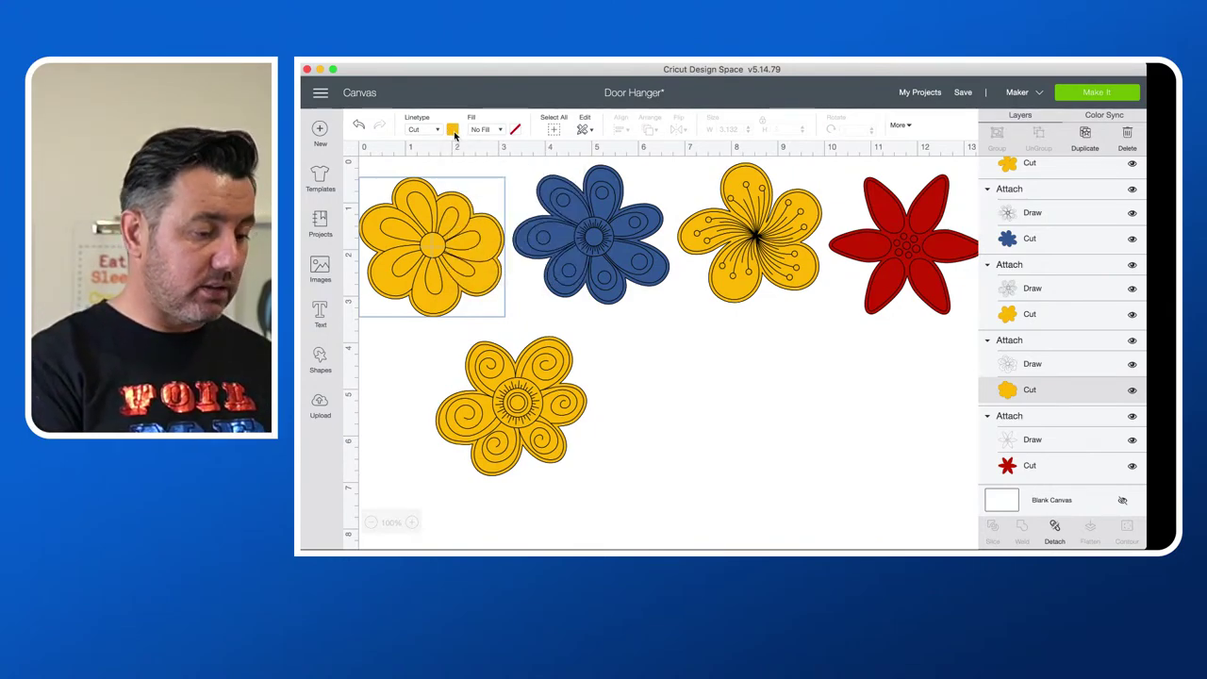
scroll(1131, 406, up, 2)
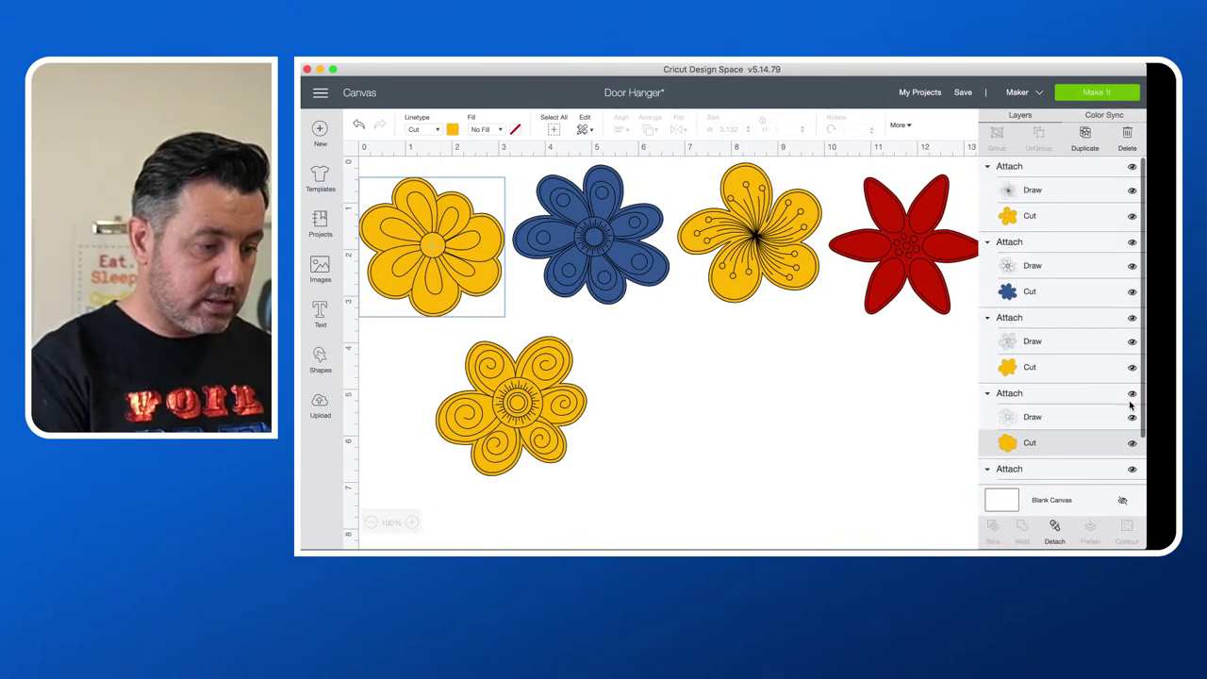
click(453, 130)
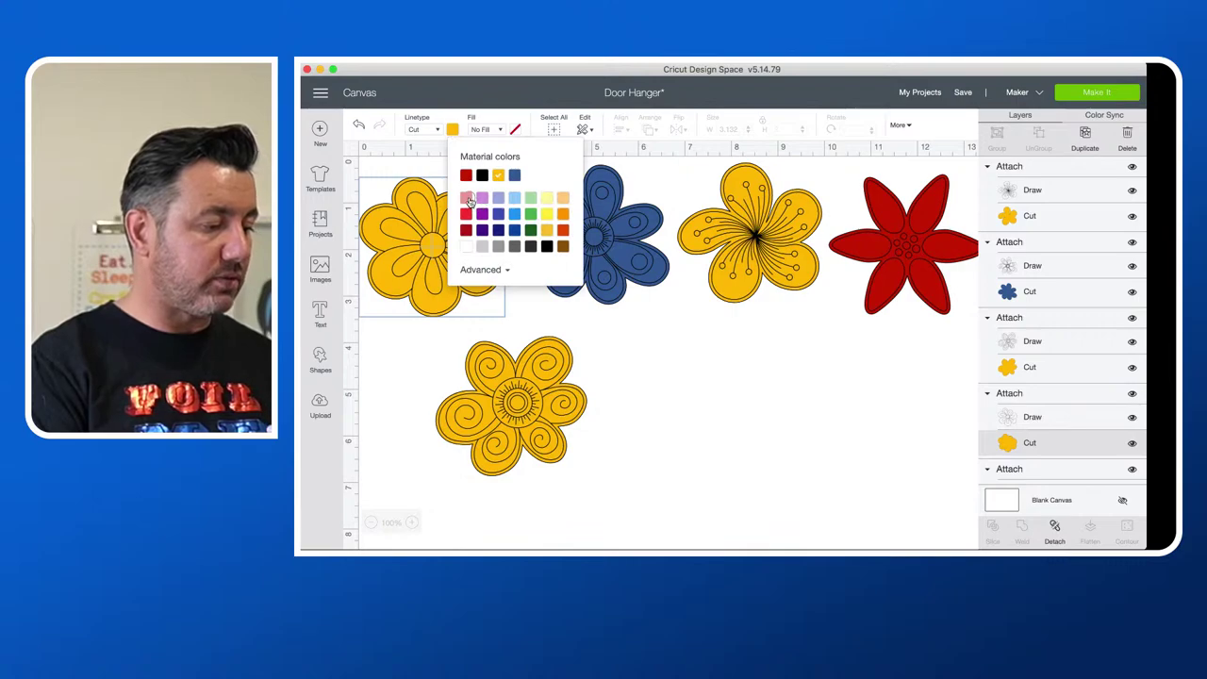
click(467, 199)
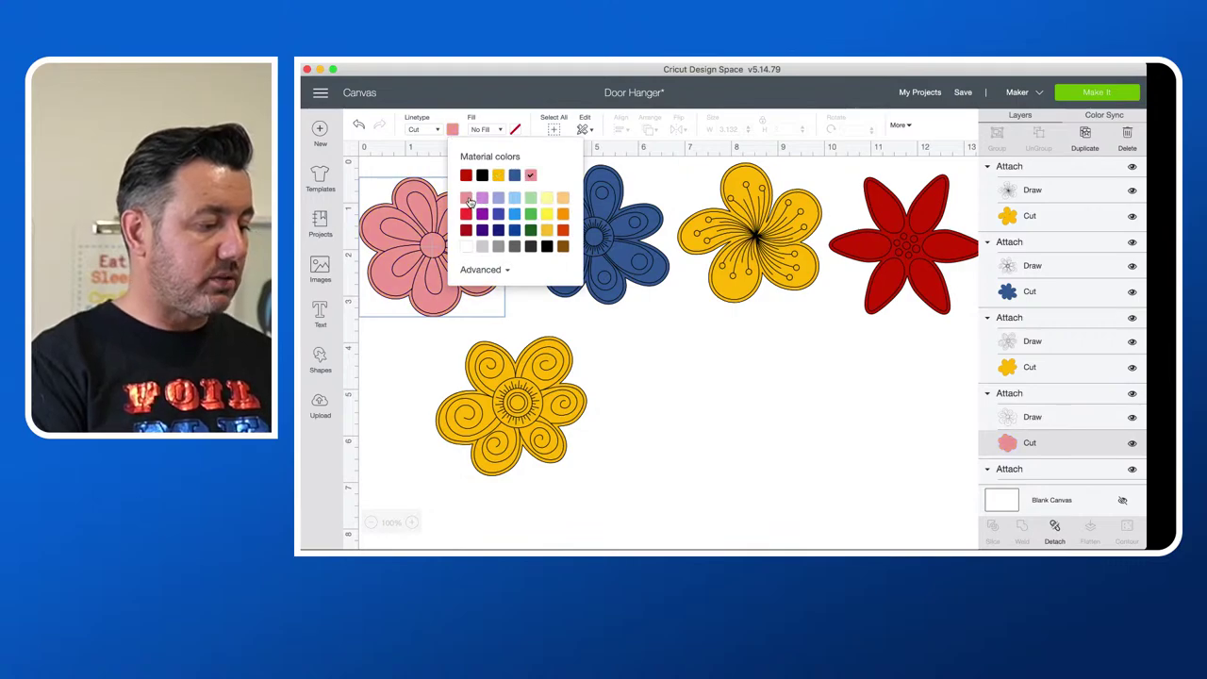
click(685, 370)
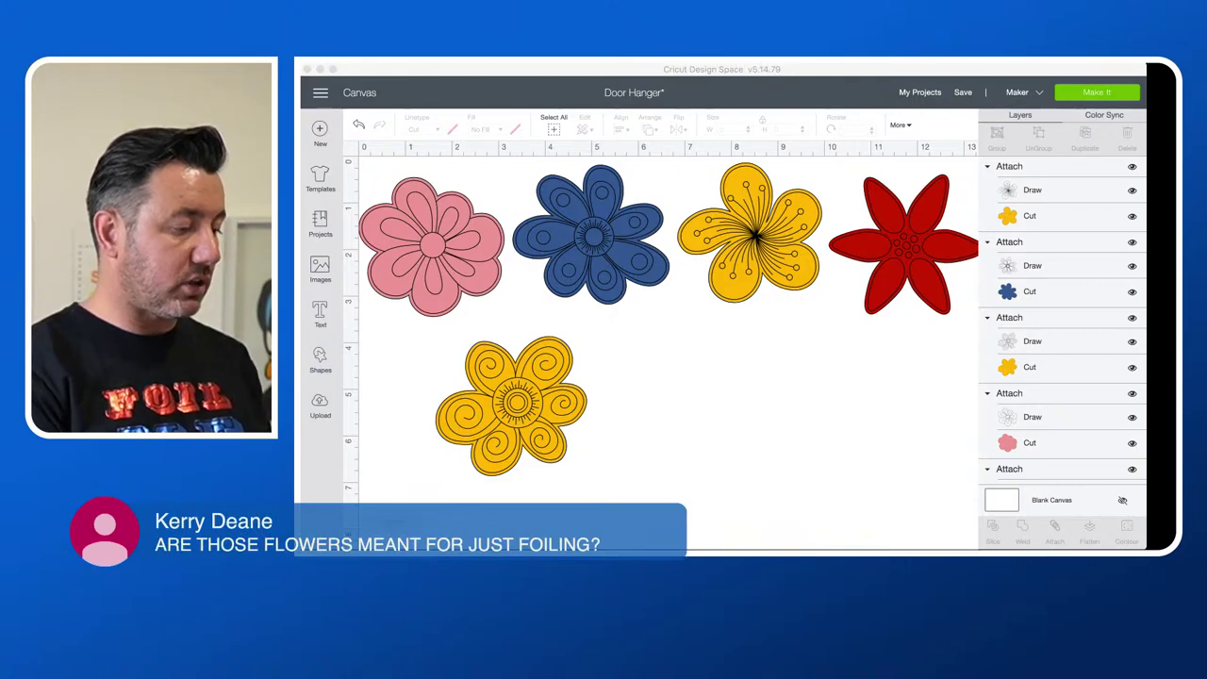
click(693, 430)
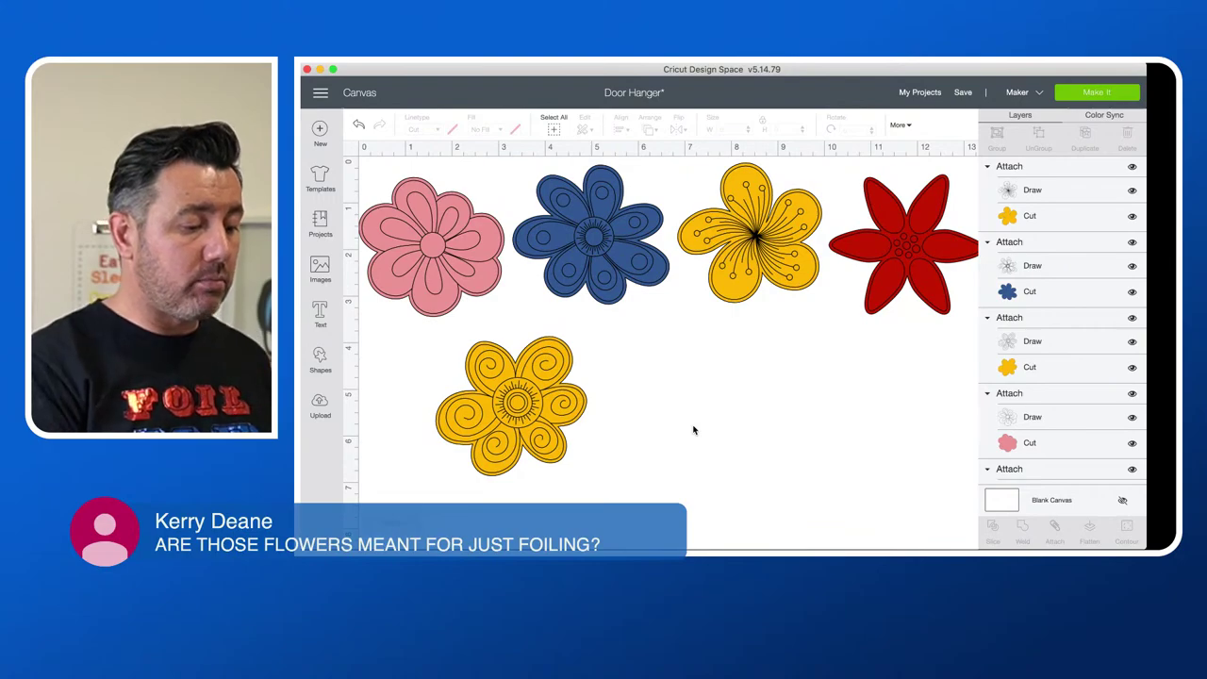
Step: Hide and restore the pink flower's draw layer and cut layer in turn to view each one separately
click(1016, 418)
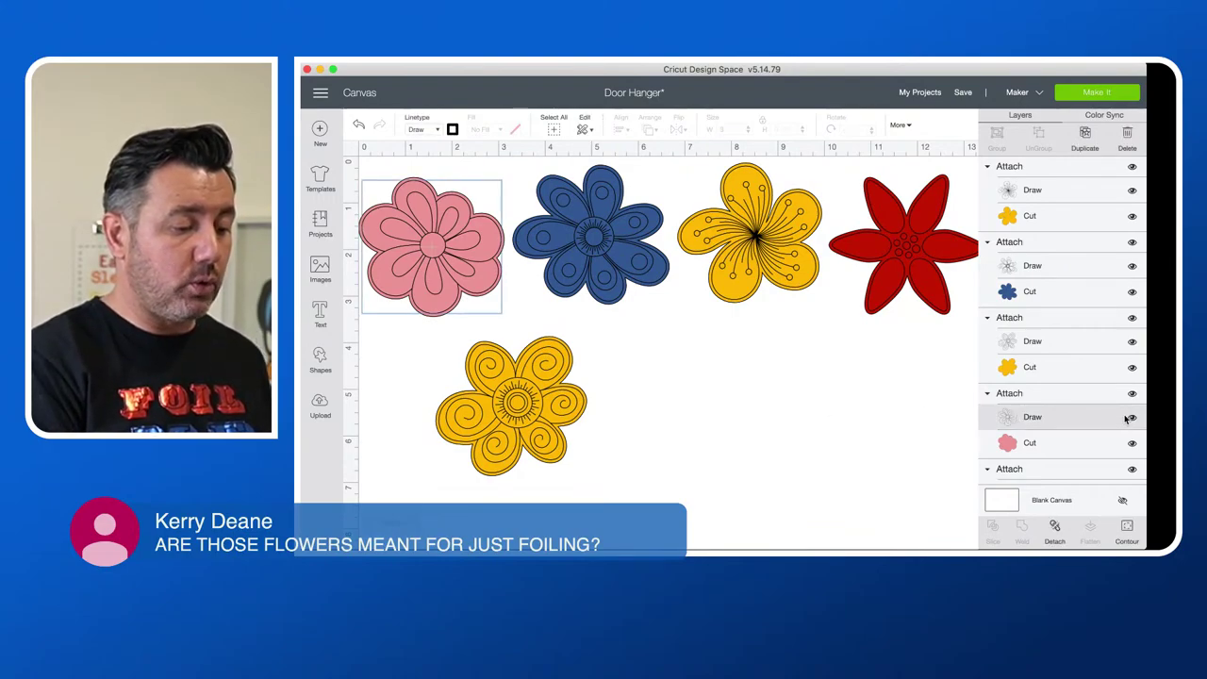
click(1131, 418)
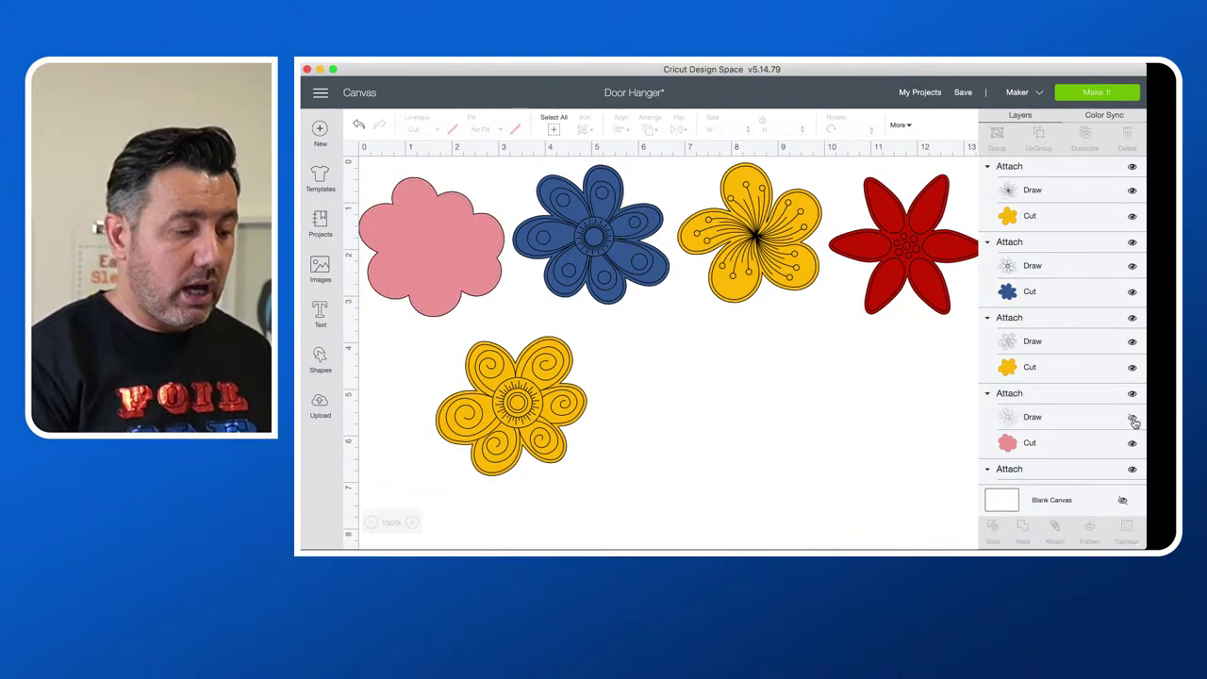
click(1133, 418)
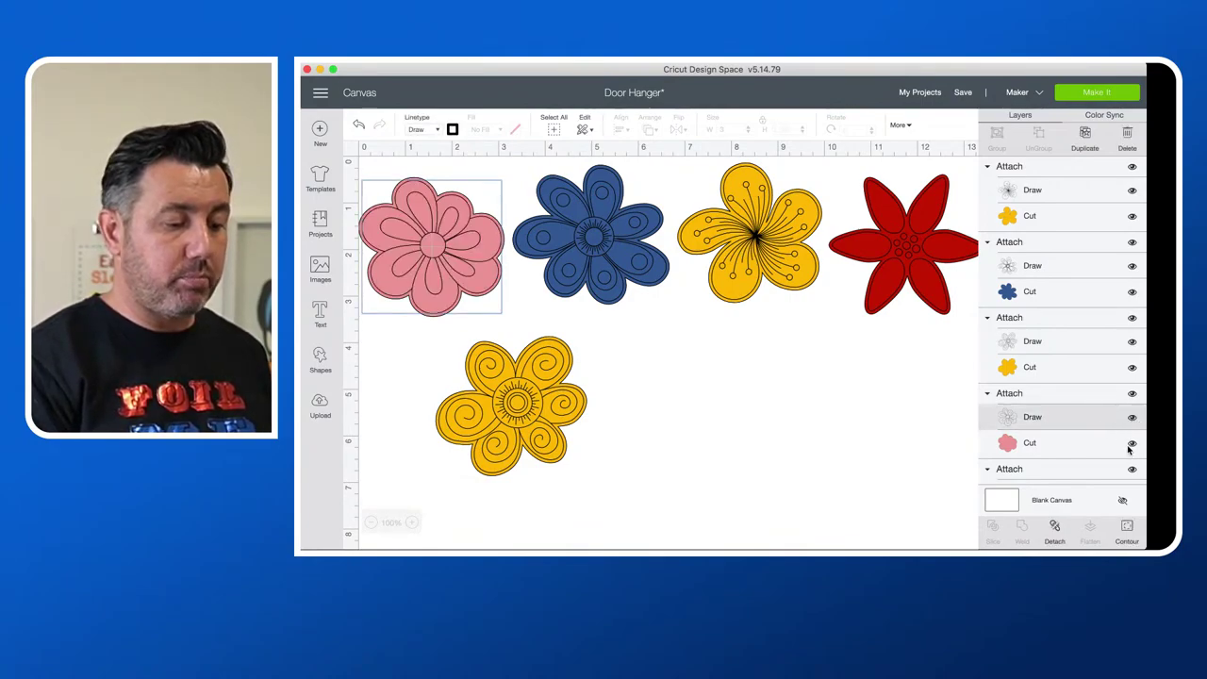
click(1133, 446)
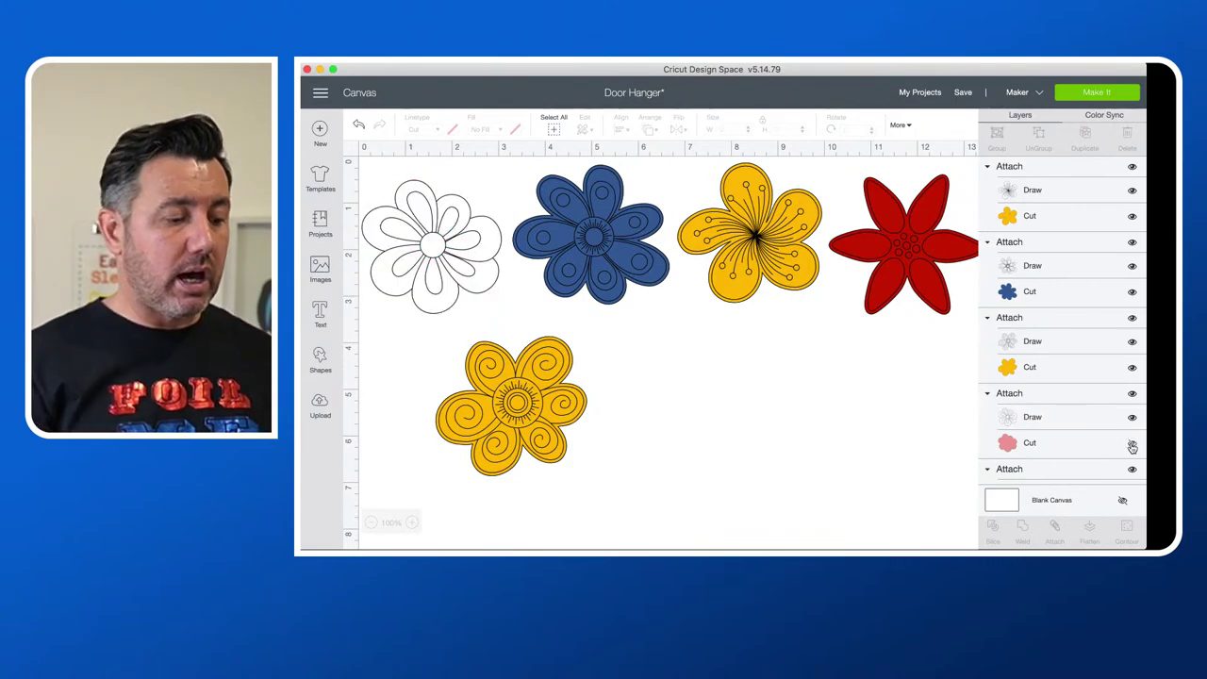
click(1133, 446)
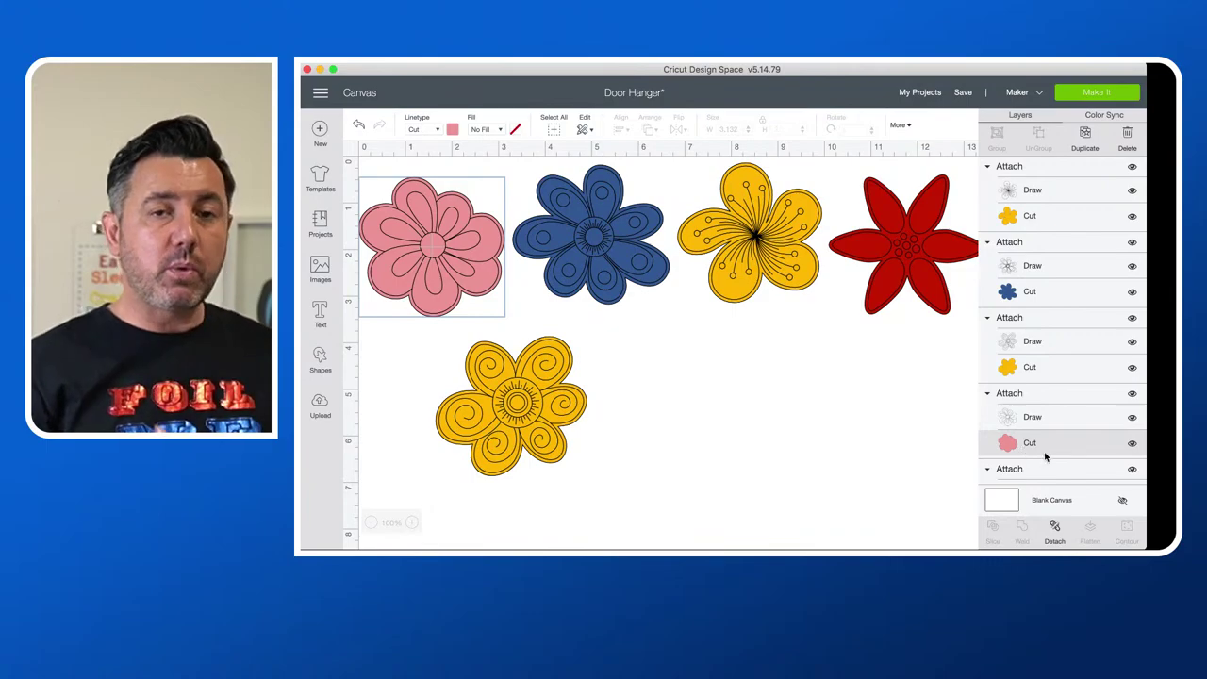
Step: Convert the pink flower's drawn lines to the Foil linetype with the Fine tip
click(1037, 422)
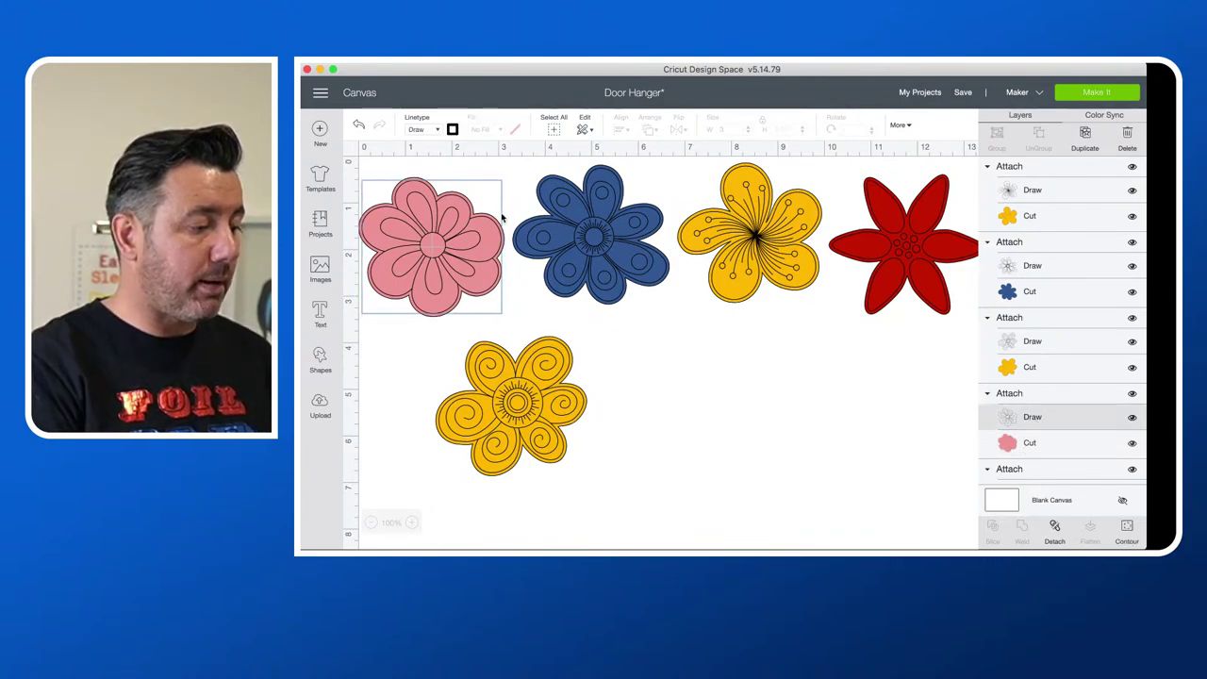
click(425, 130)
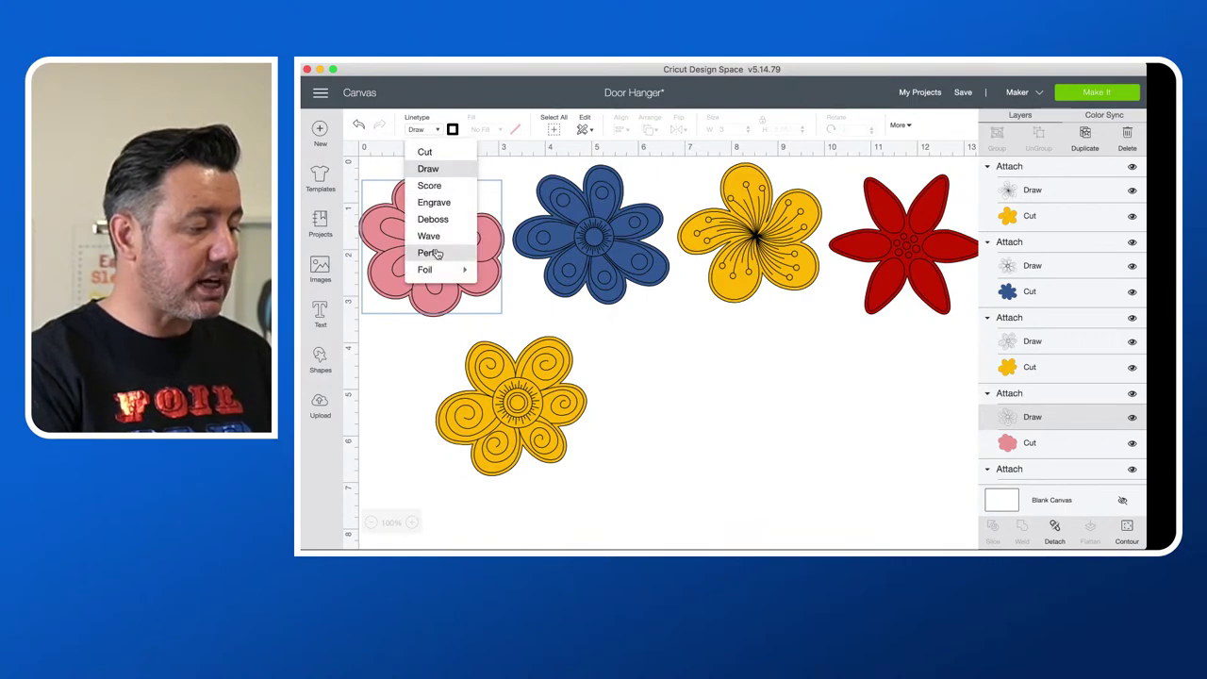
mouse_move(435, 270)
click(512, 271)
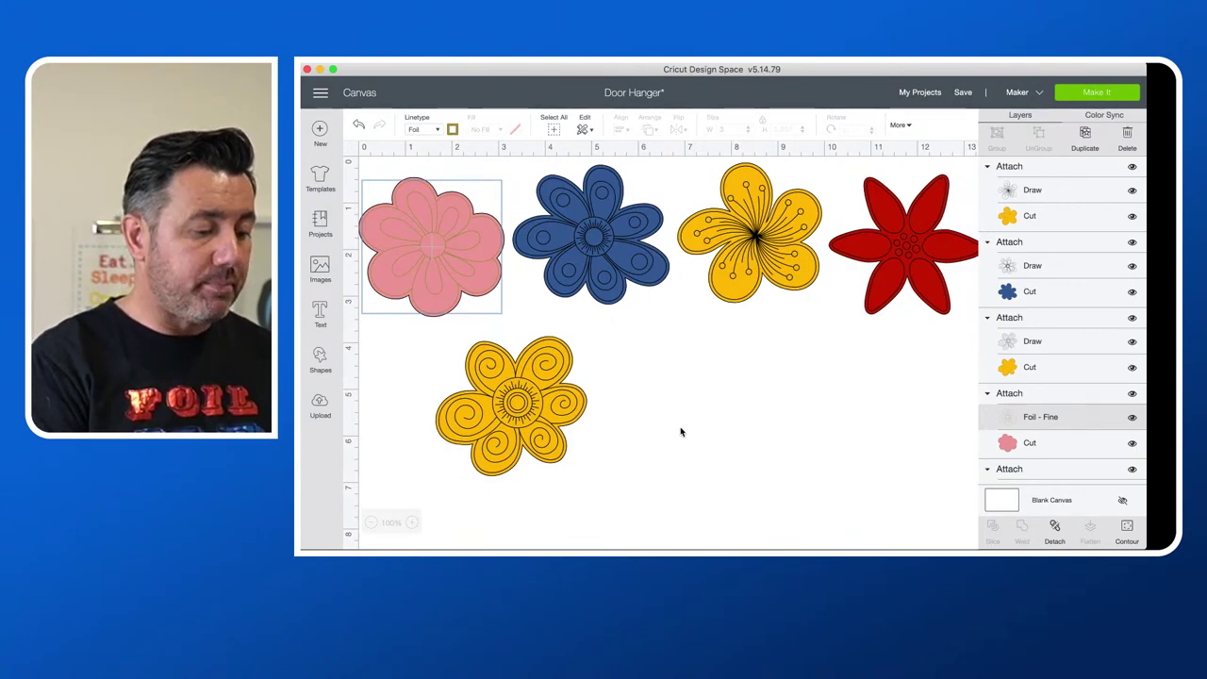
Step: Set the fill of the pink flower's cut layer to Print
click(1031, 448)
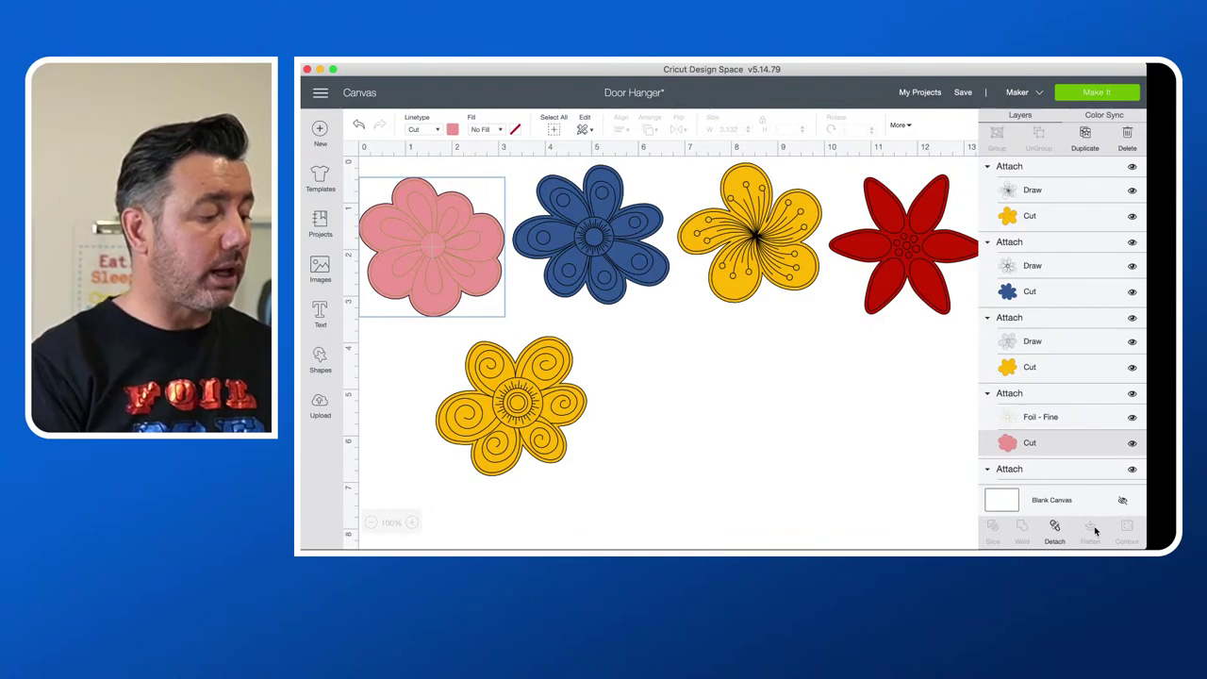
click(486, 132)
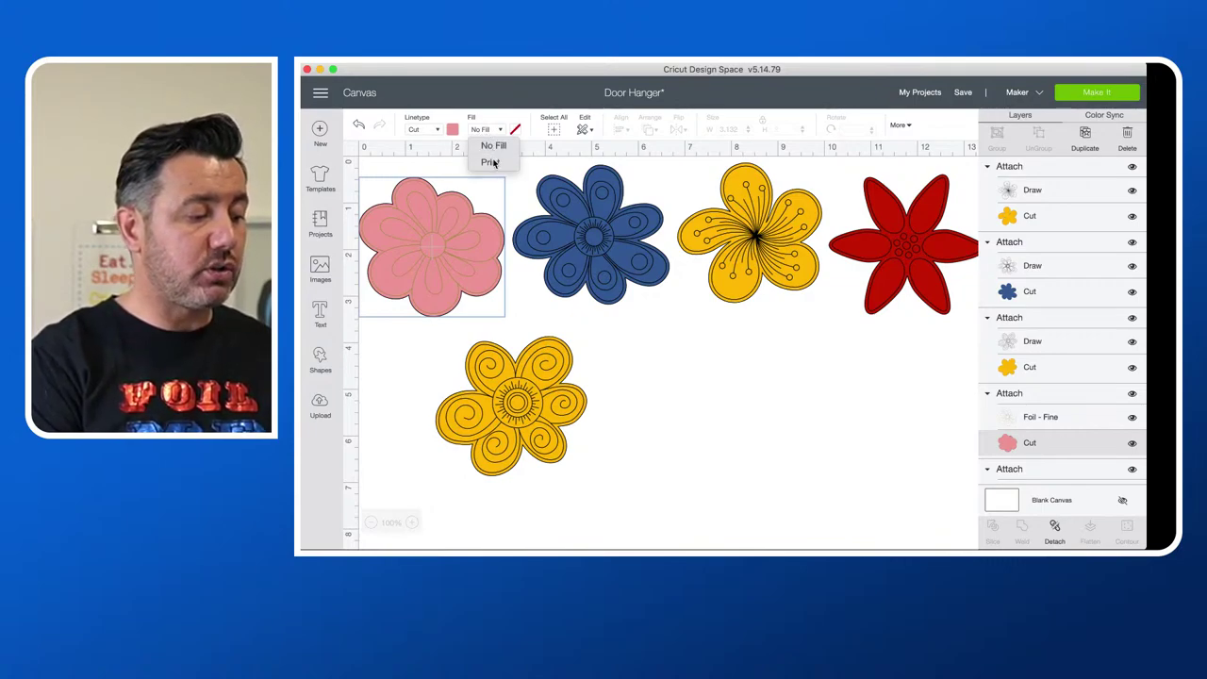
click(491, 162)
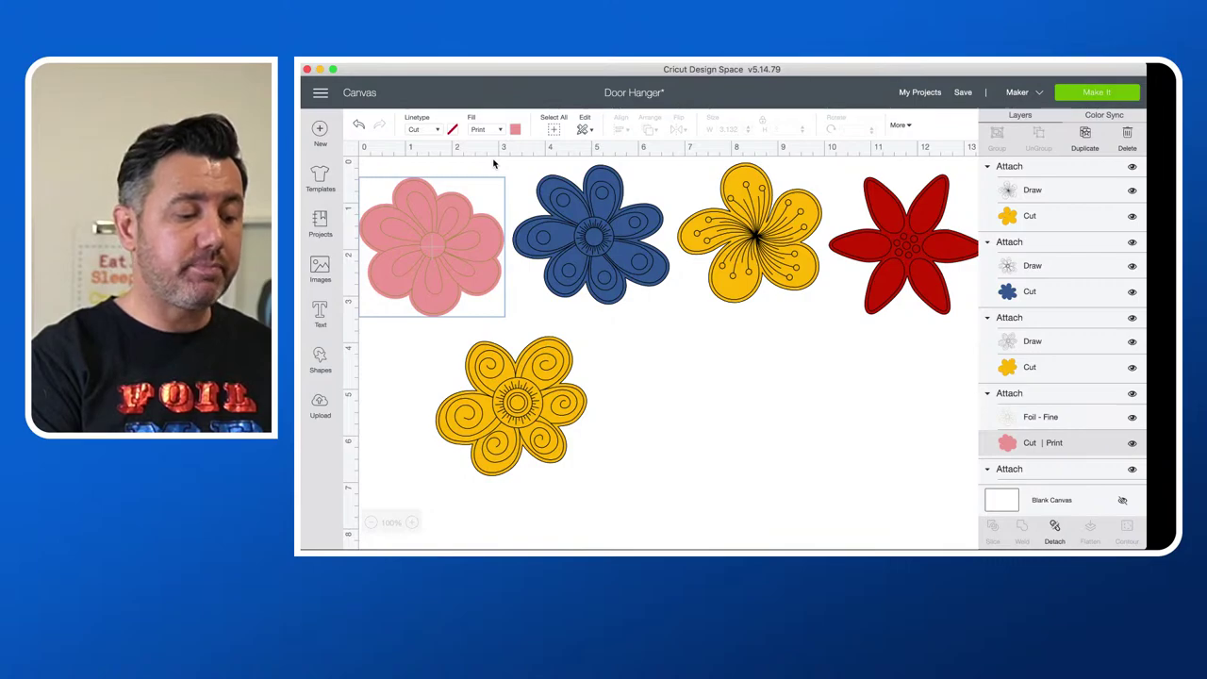
click(592, 342)
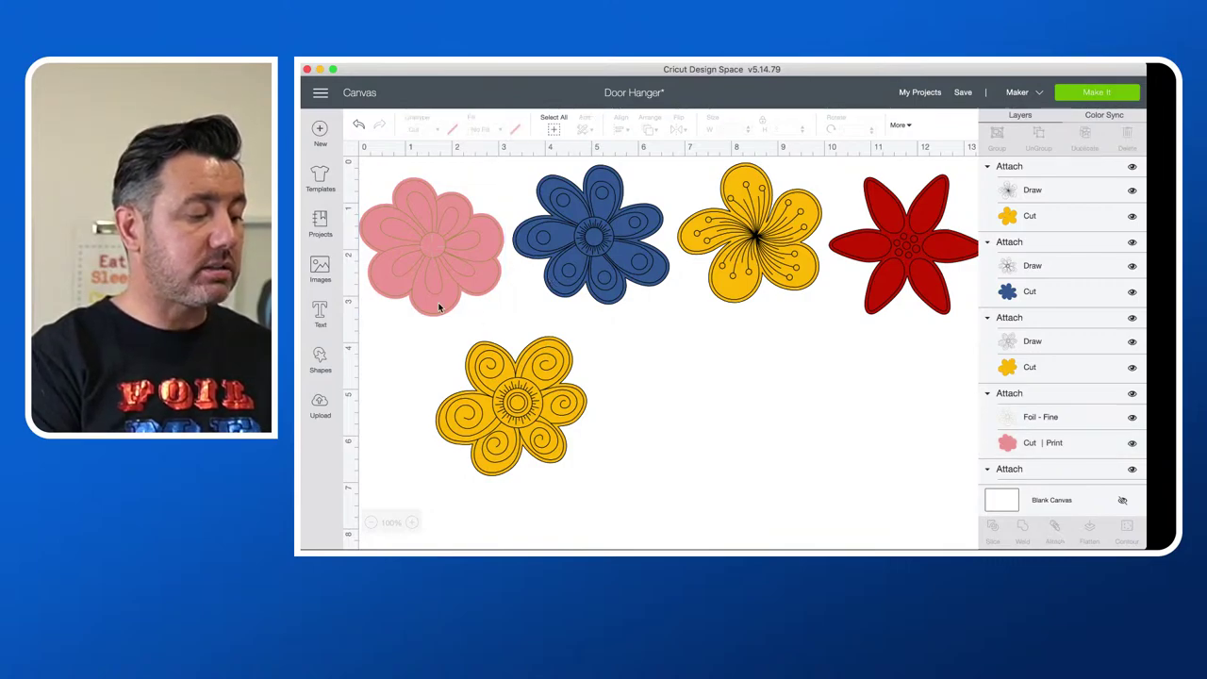
Step: Preview the pink print-and-foil flower on its cutting mat and return to the canvas
click(443, 277)
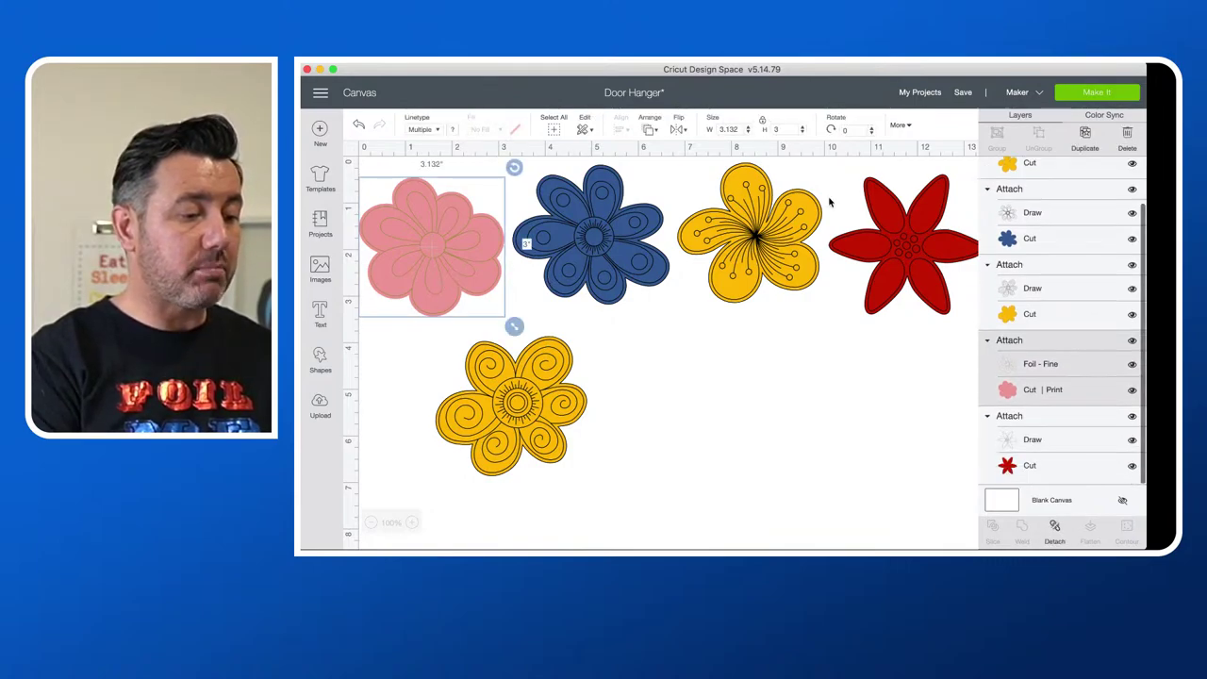
click(1080, 94)
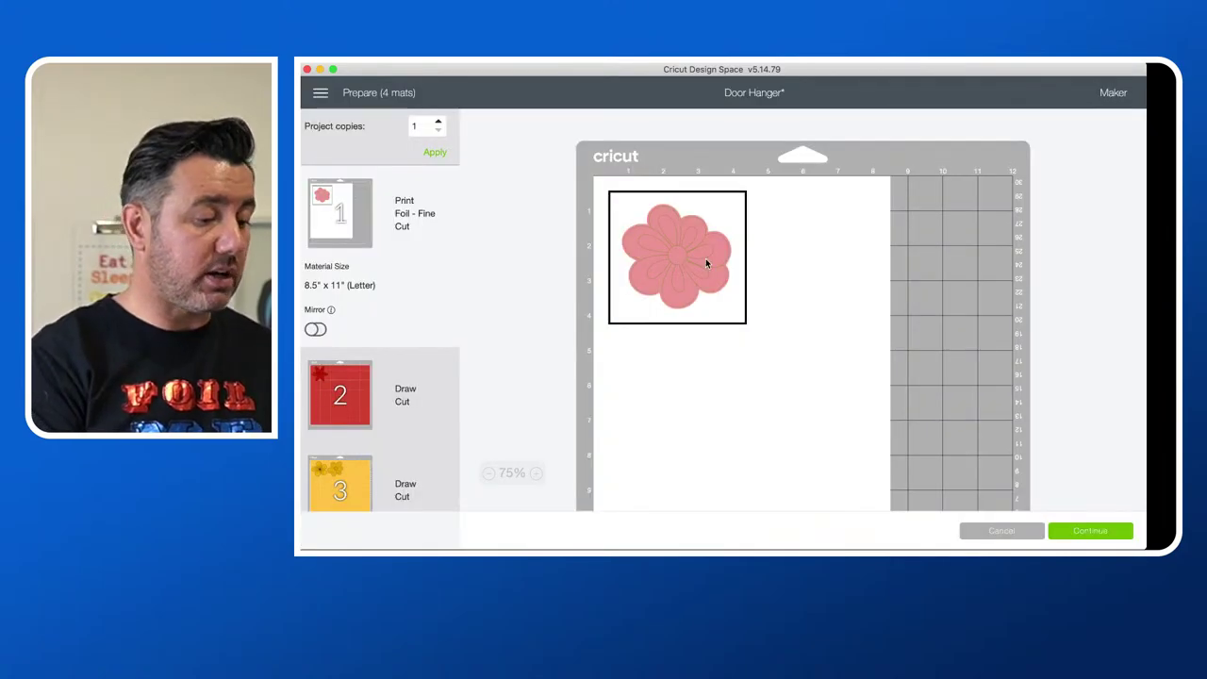
click(988, 533)
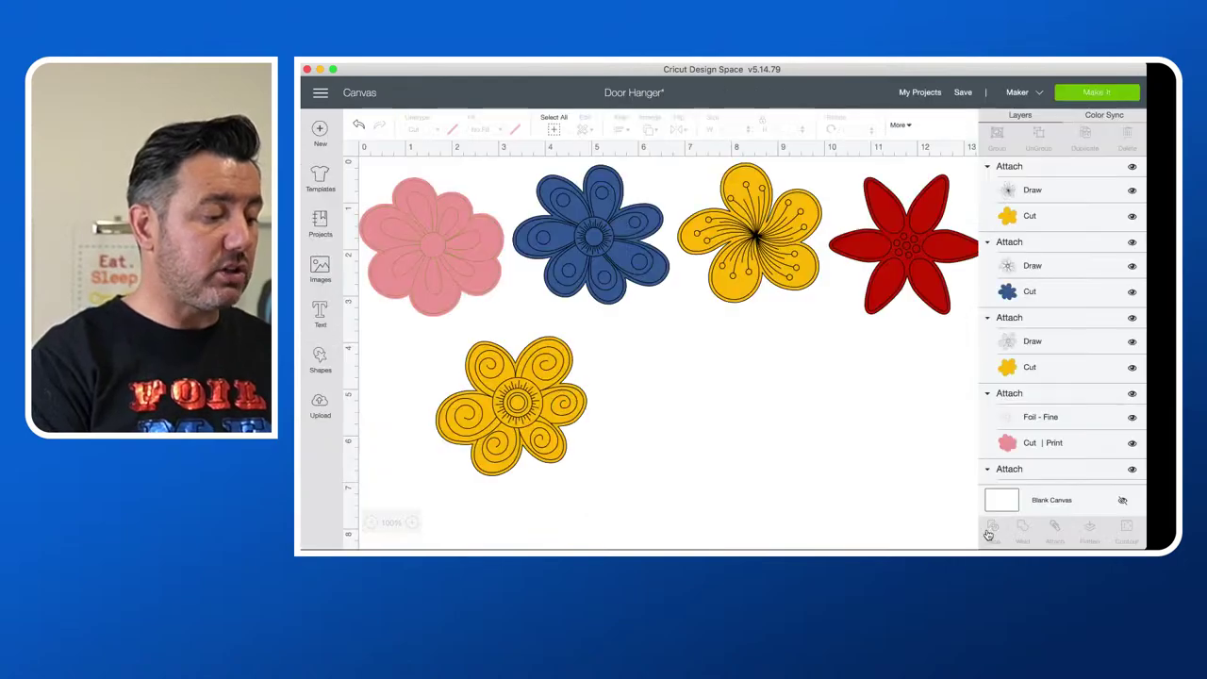
Step: Convert the blue flower's drawn lines to the Foil linetype with the Fine tip
click(607, 243)
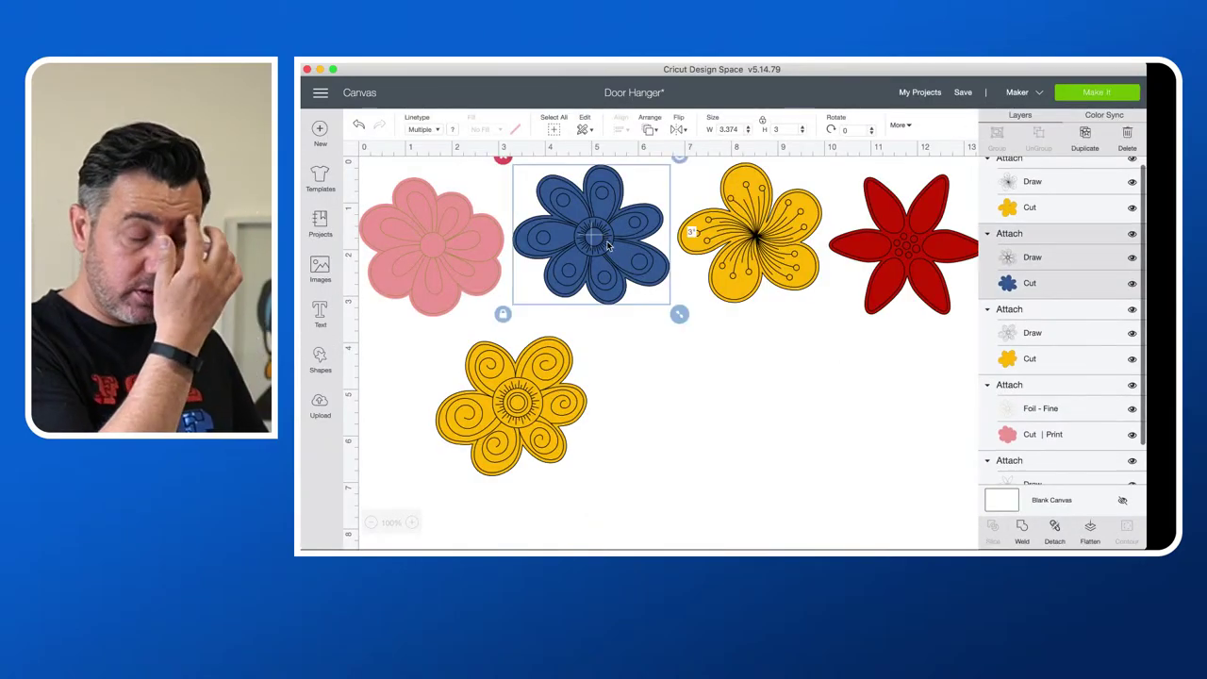
click(1026, 262)
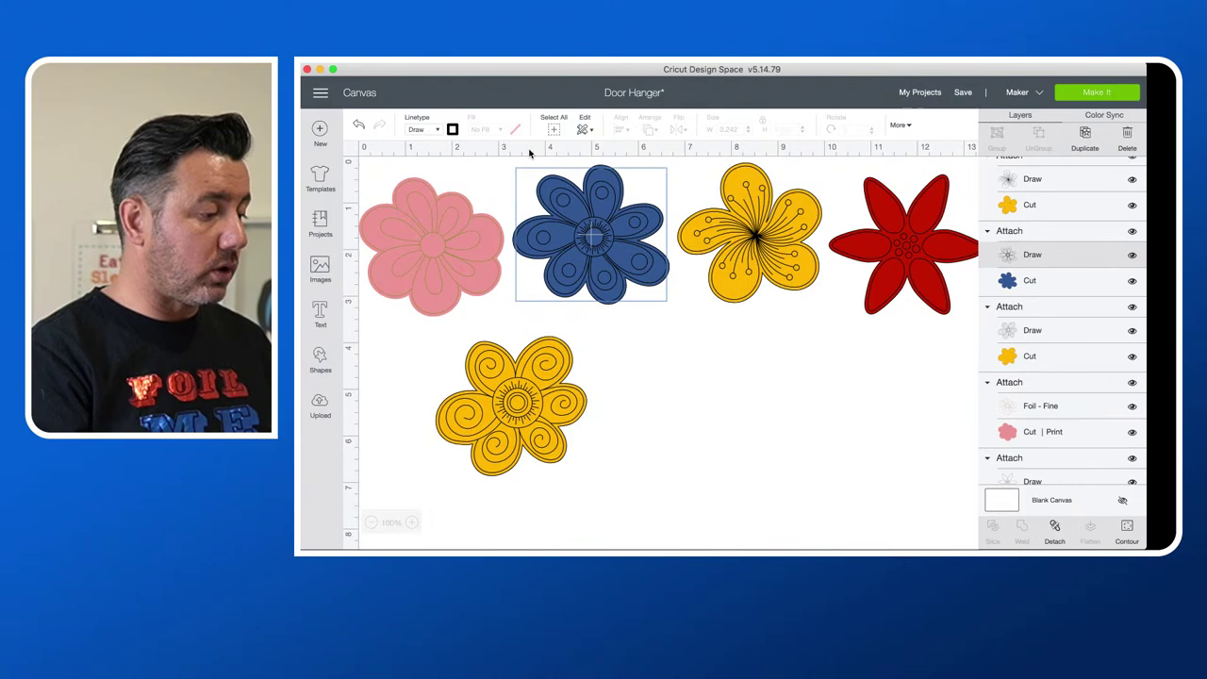
click(429, 131)
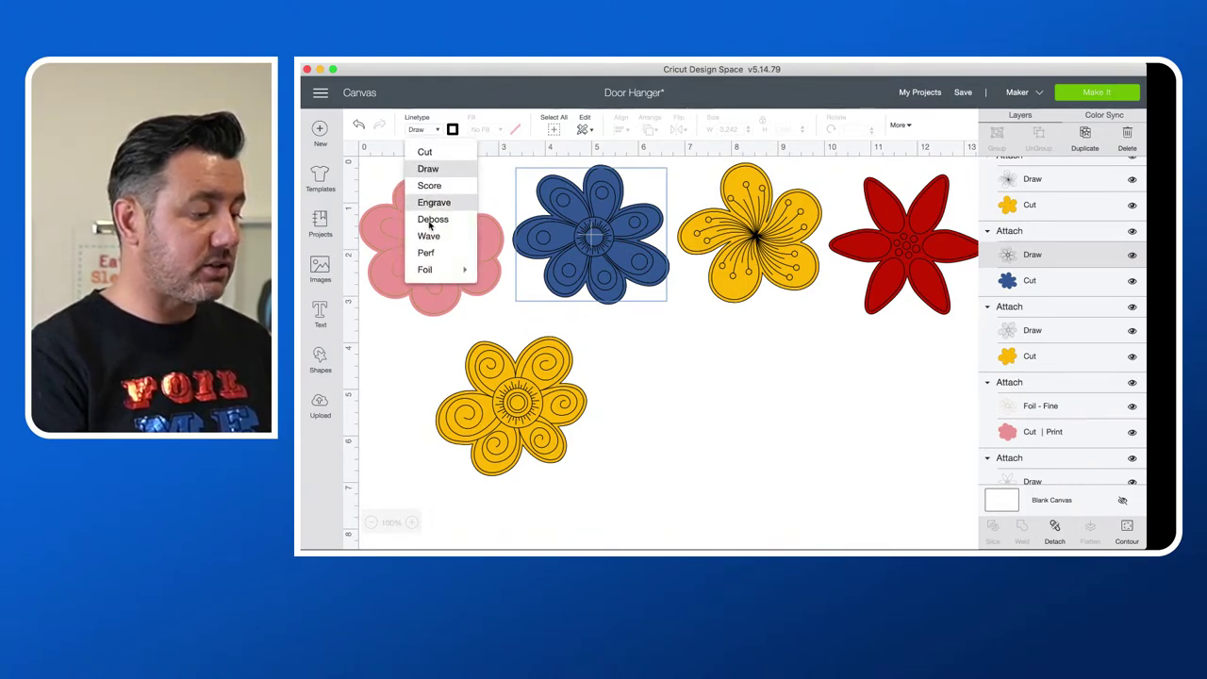
mouse_move(438, 269)
click(487, 269)
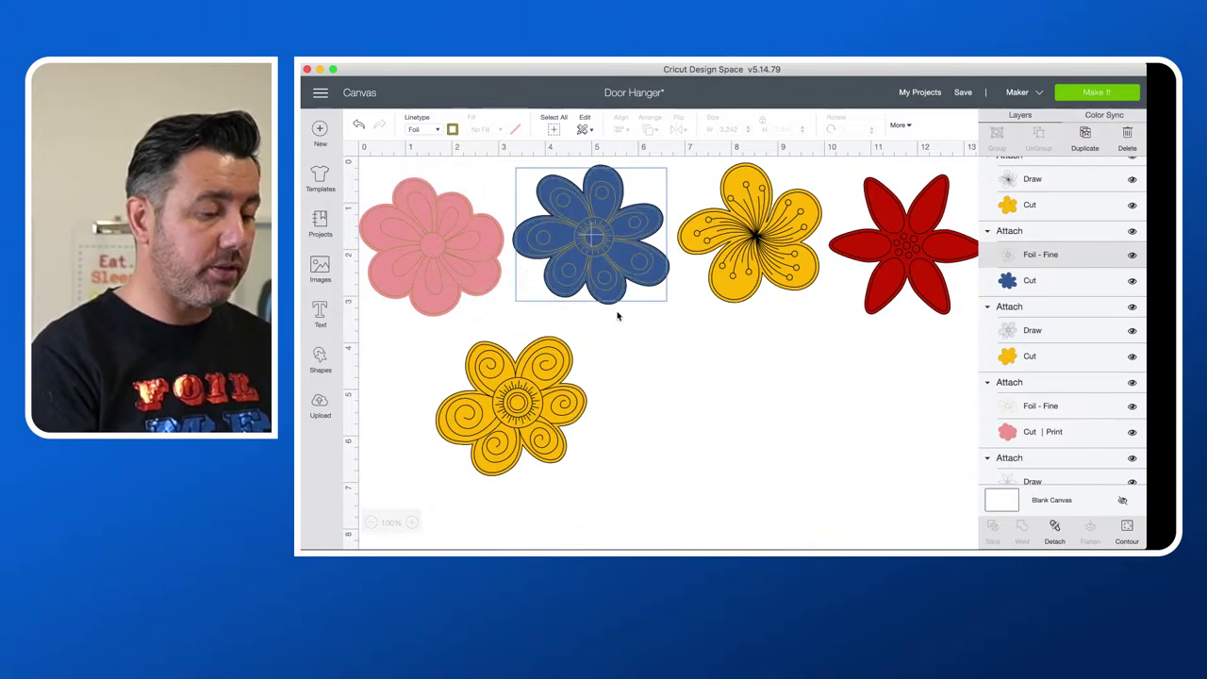
Step: Change the blue flower's cut layer to light blue and set its fill to Print
click(1038, 281)
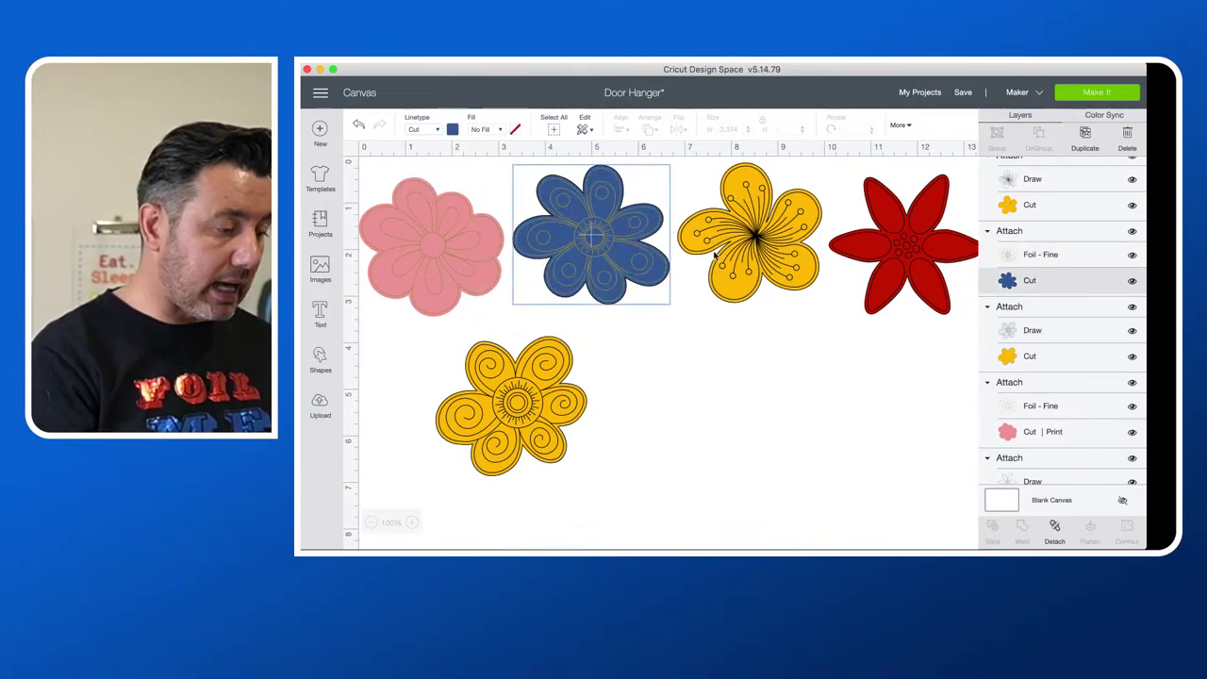
click(453, 130)
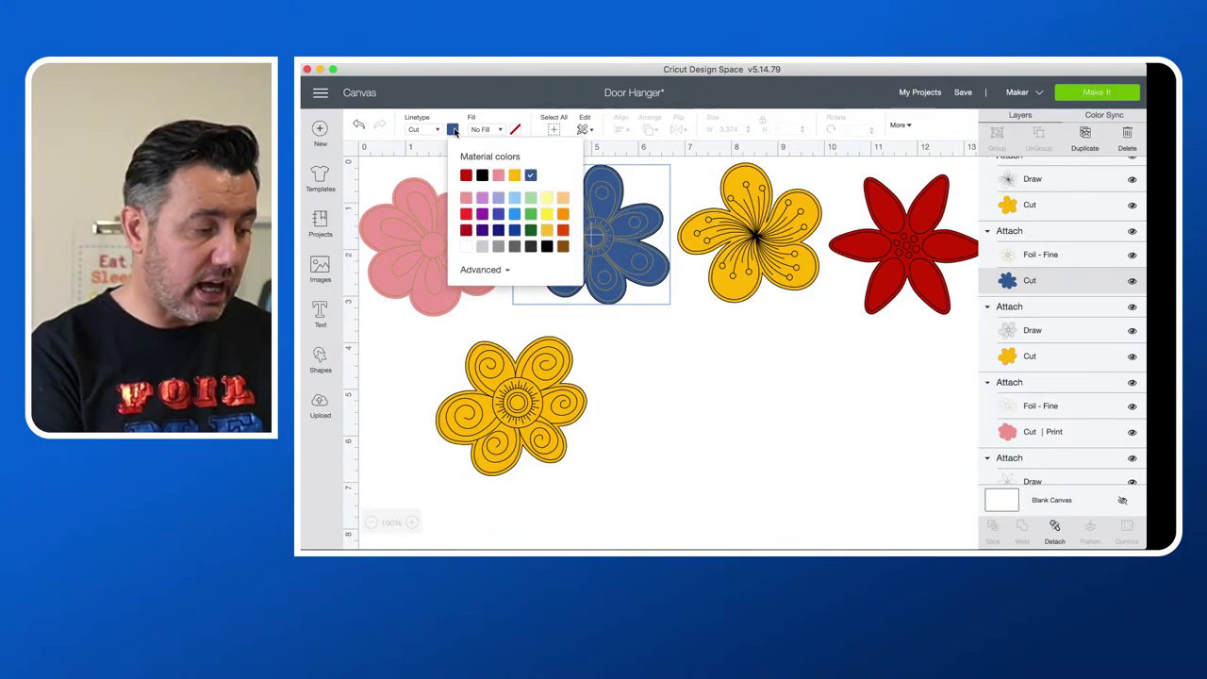
click(516, 201)
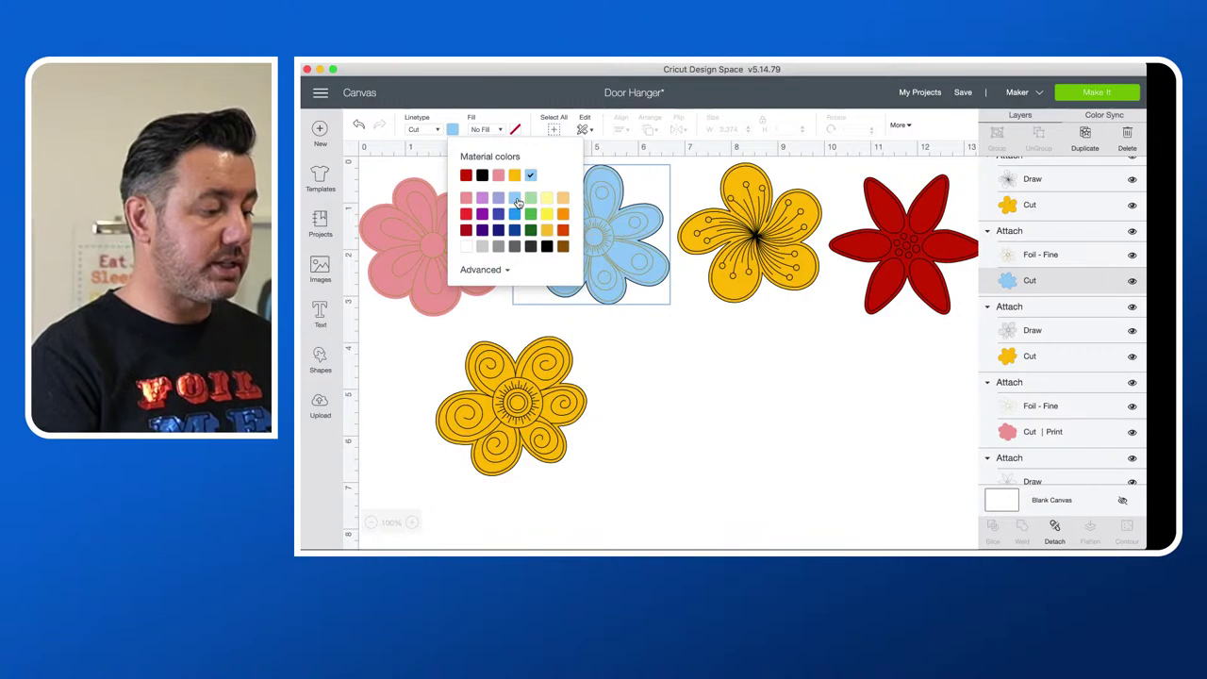
click(493, 129)
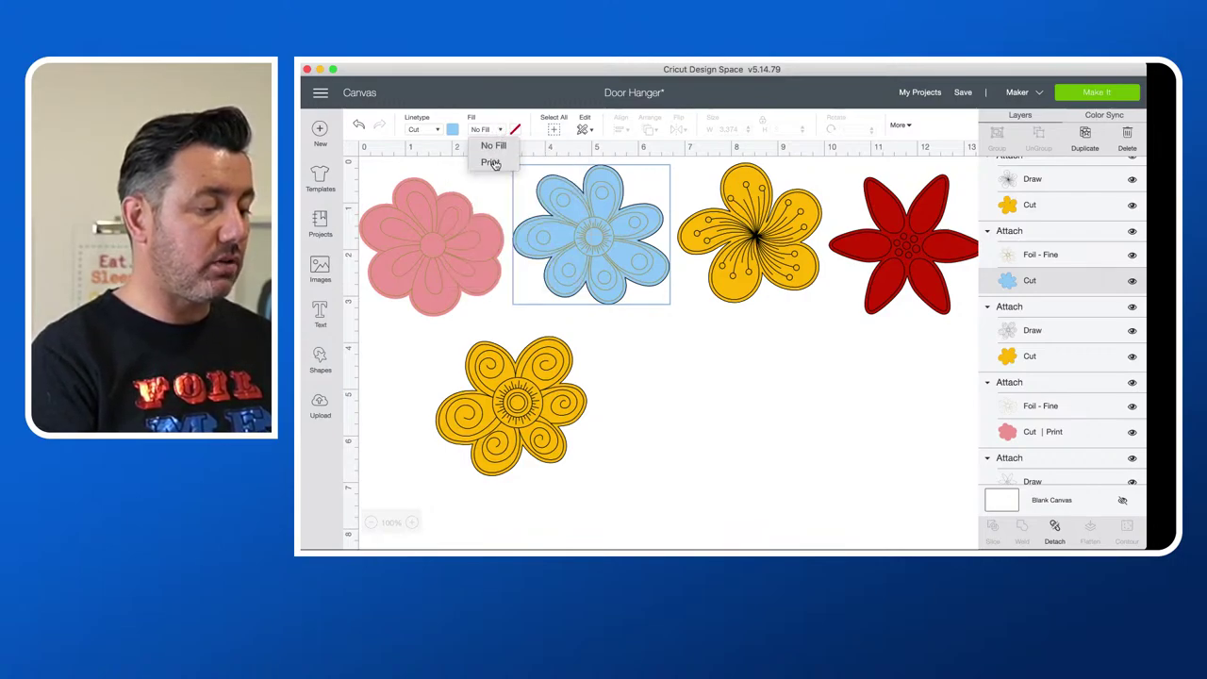
click(491, 163)
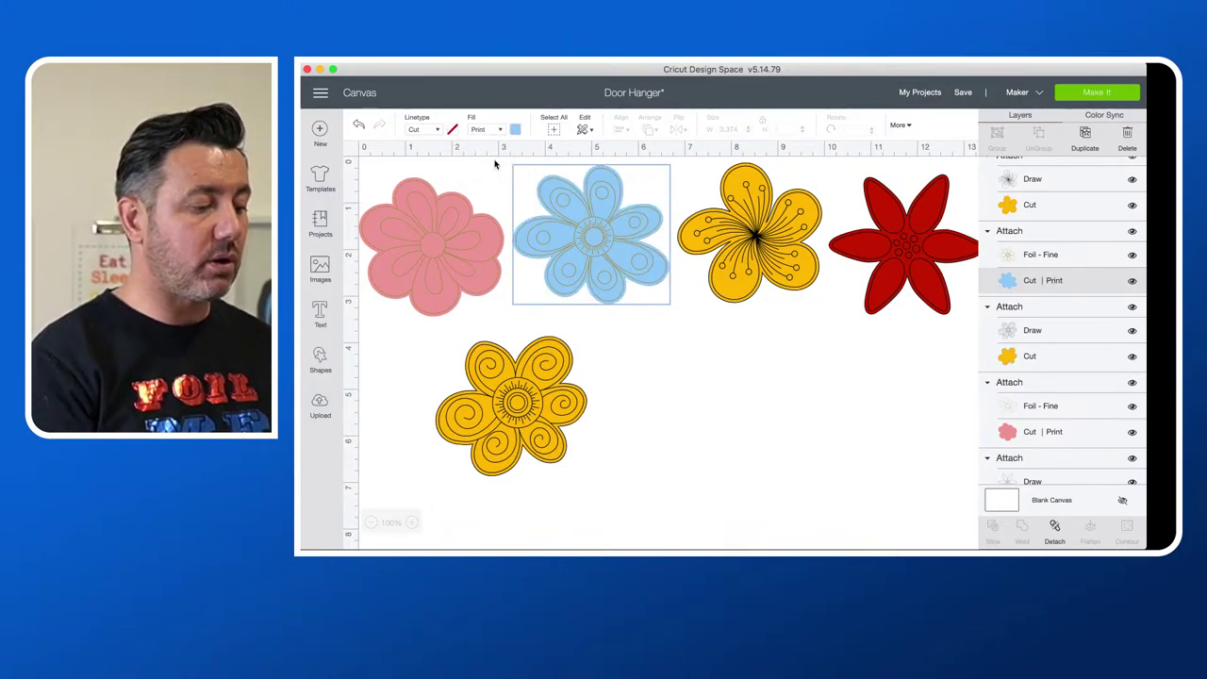
Step: Convert the drawn lines of the orange spiral-petal flower in the lower row to the Foil linetype with the Fine tip
click(777, 248)
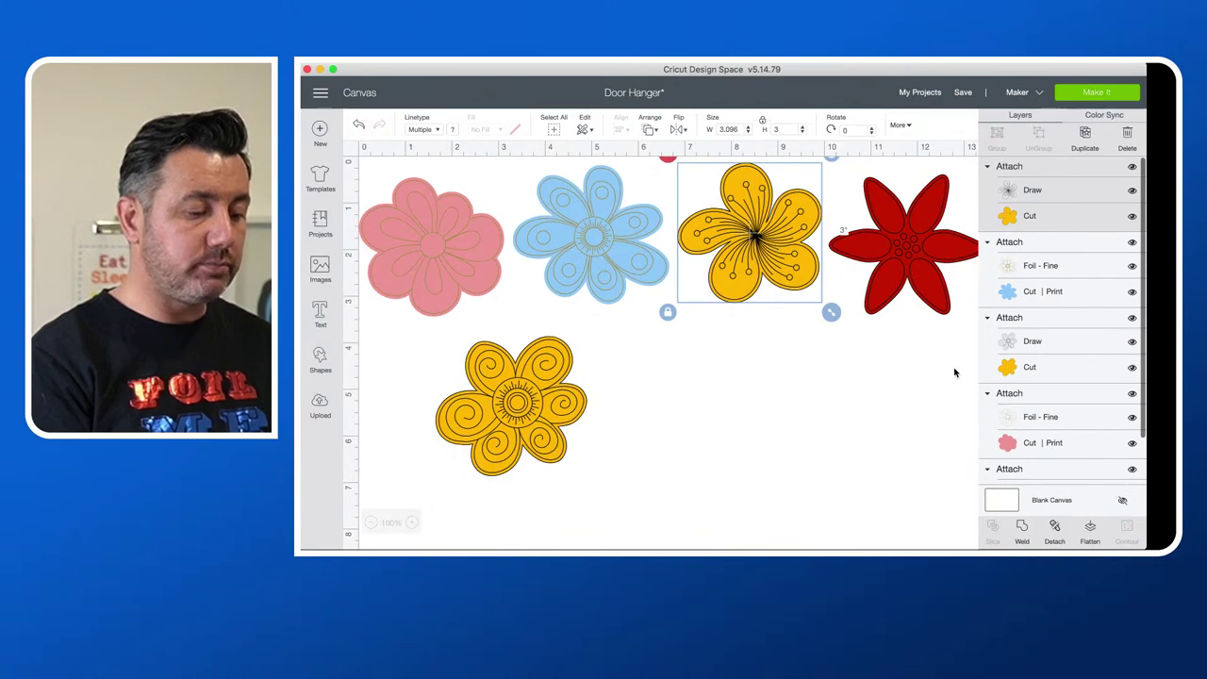
click(1038, 367)
click(1033, 342)
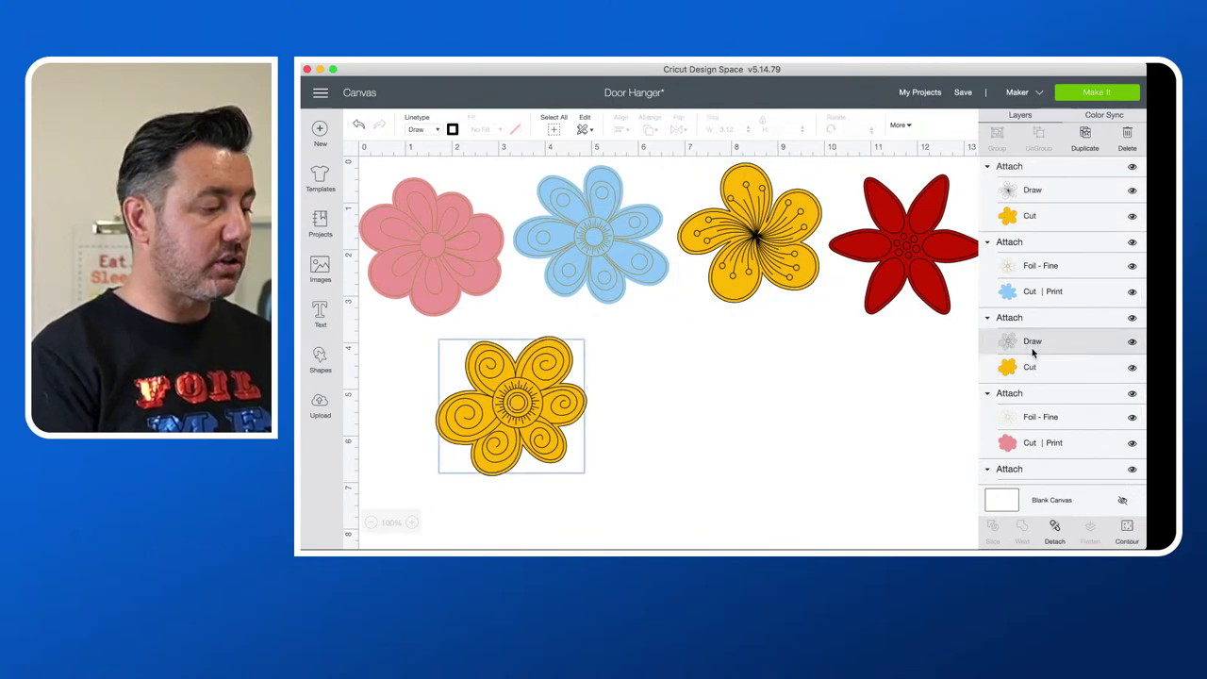
click(421, 131)
mouse_move(434, 272)
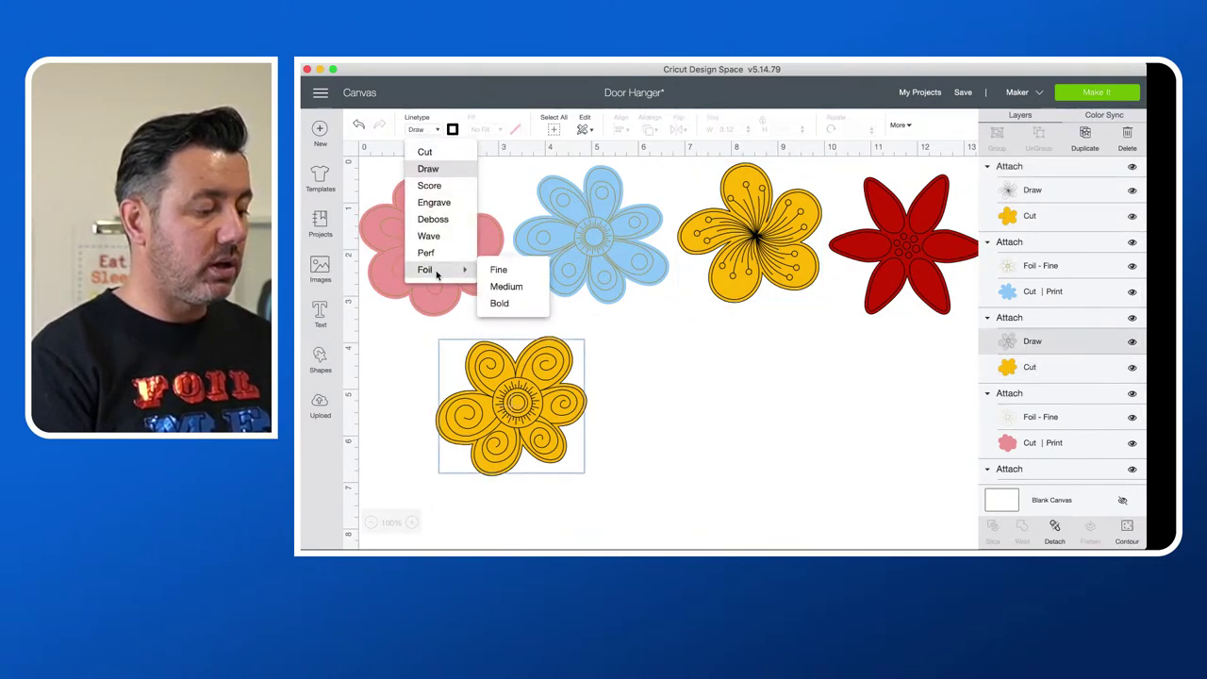
click(497, 270)
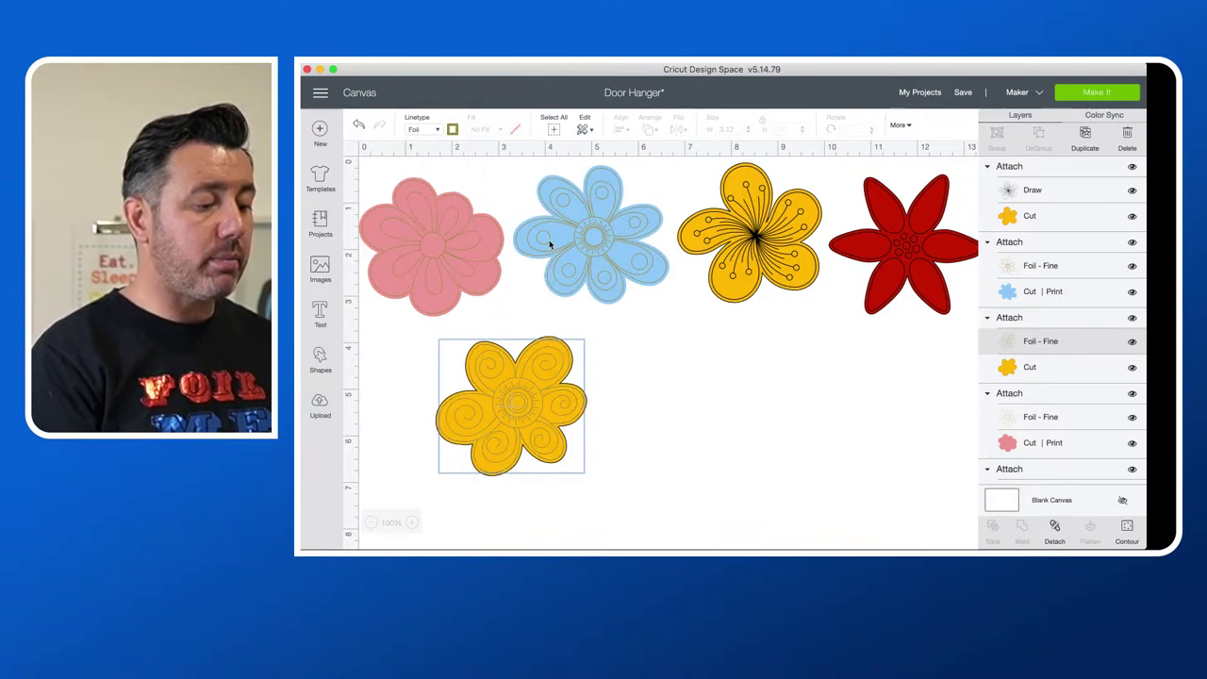
Step: Change the spiral-petal flower's cut layer to yellow and set its fill to Print
click(1033, 368)
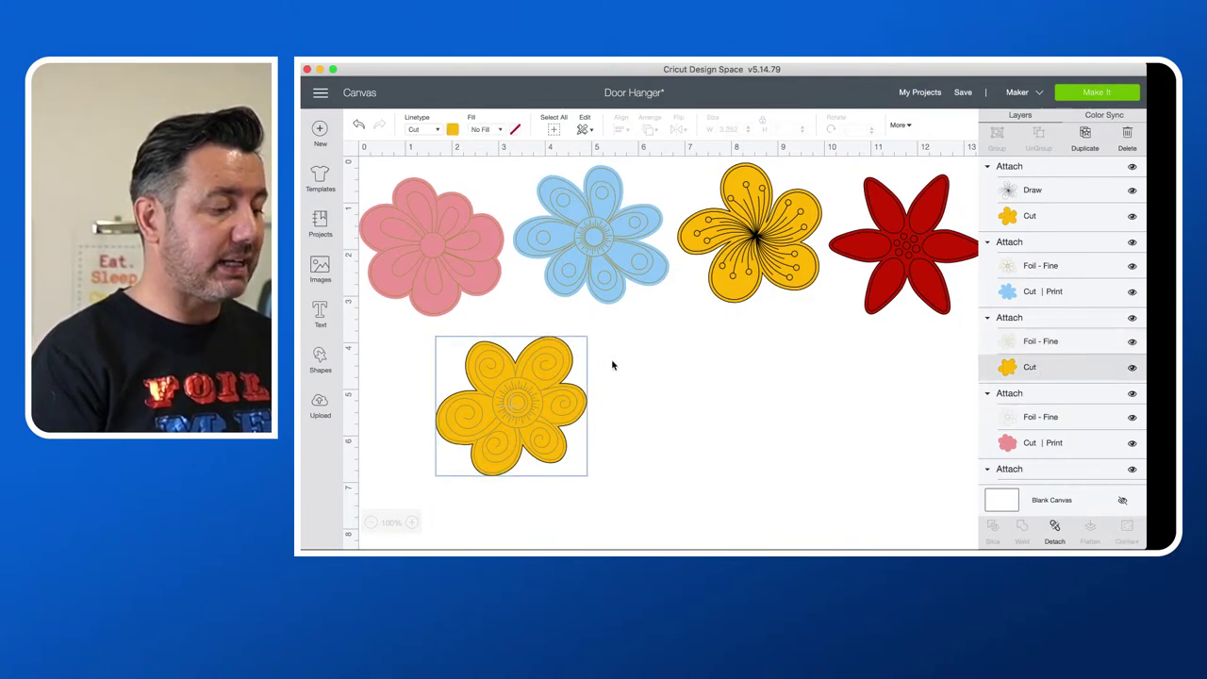
click(453, 130)
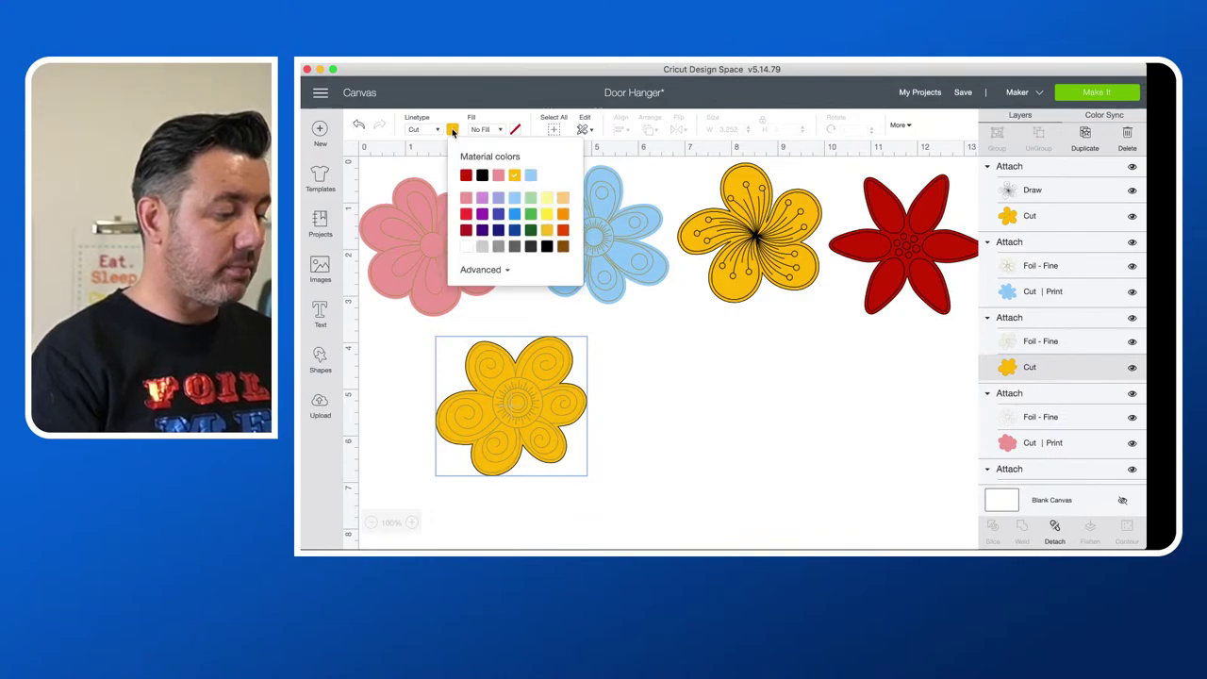
click(545, 219)
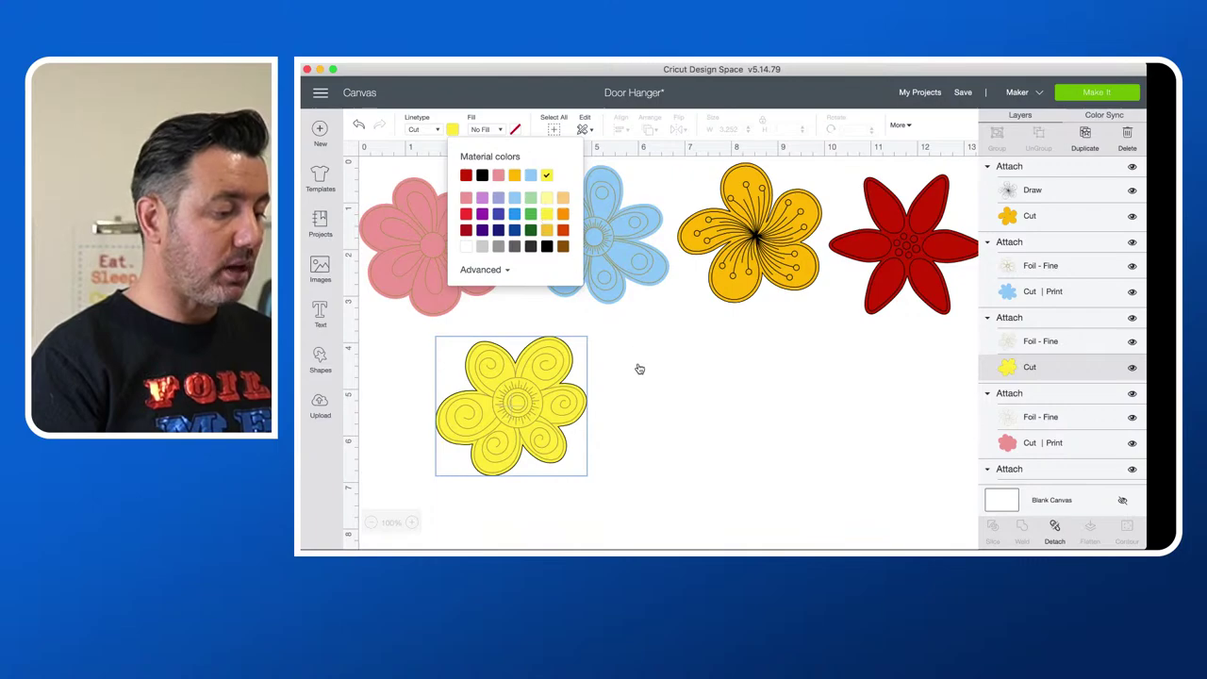
click(487, 130)
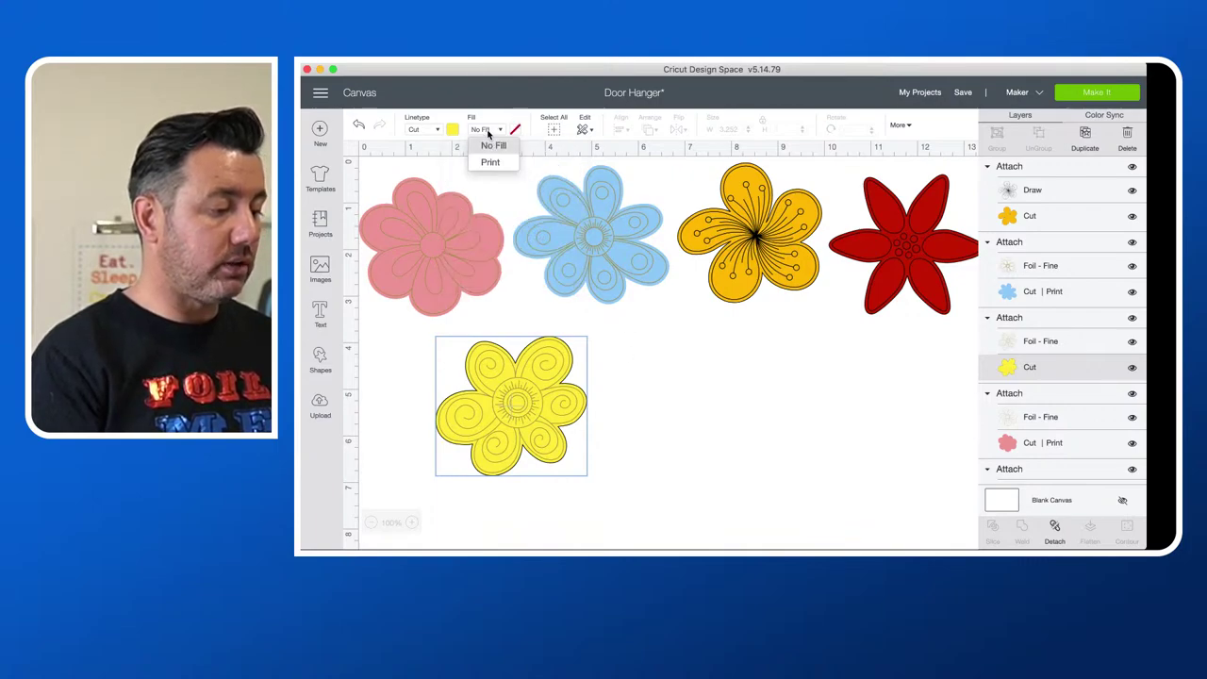
click(492, 162)
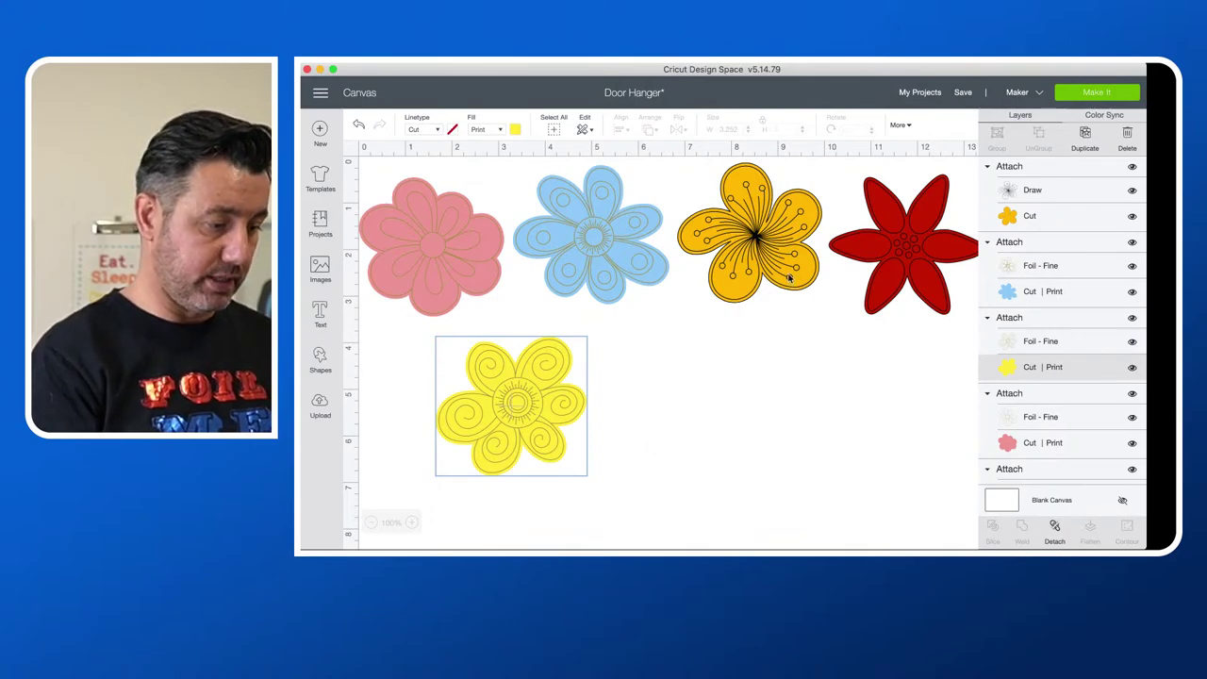
Step: Convert the drawn lines of the remaining orange flower in the upper row to the Foil linetype with the Fine tip
click(766, 250)
click(1041, 223)
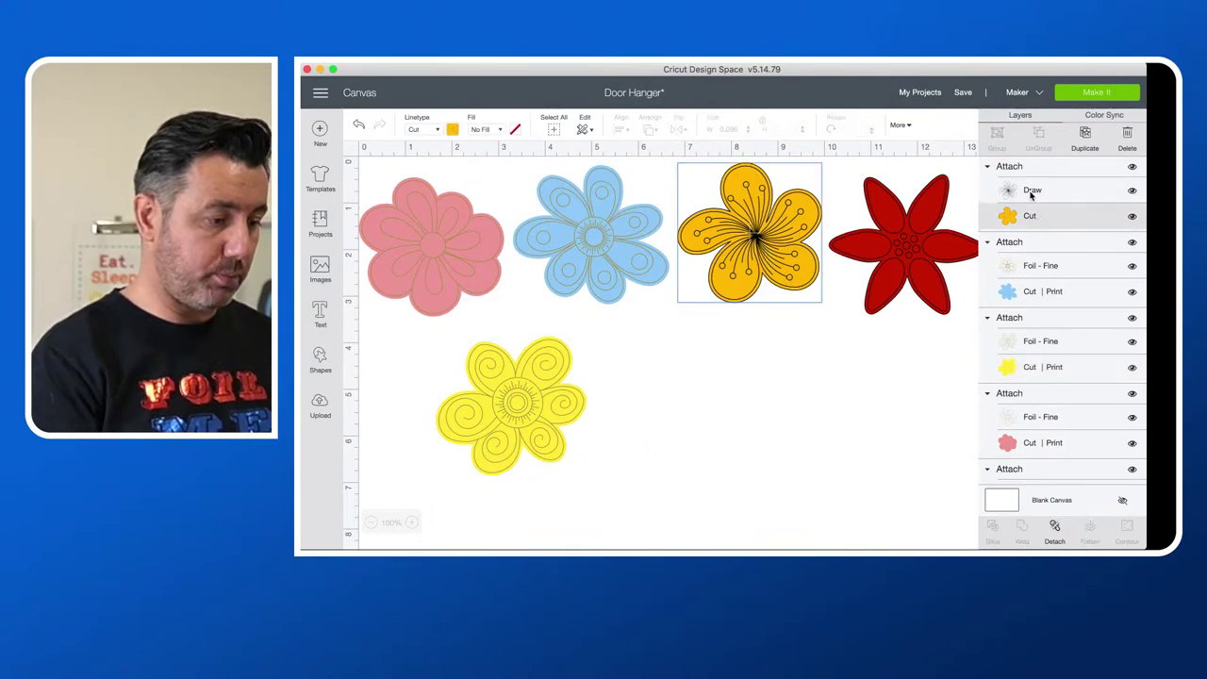
click(1031, 193)
click(421, 129)
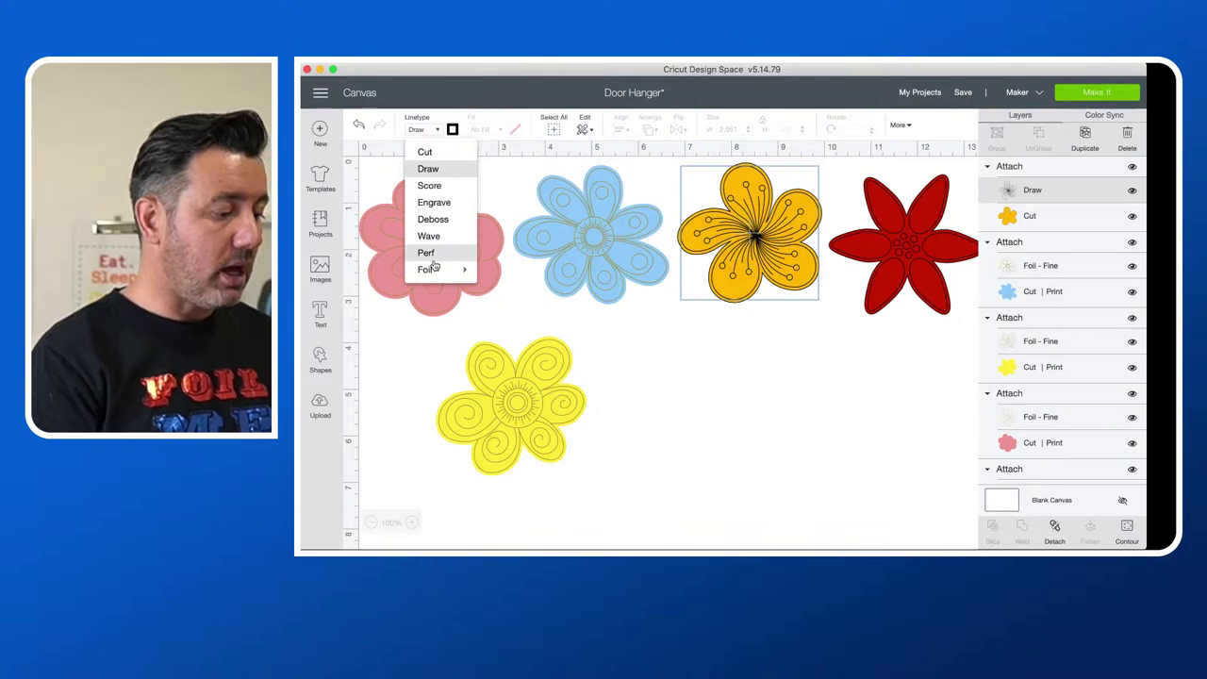
mouse_move(434, 268)
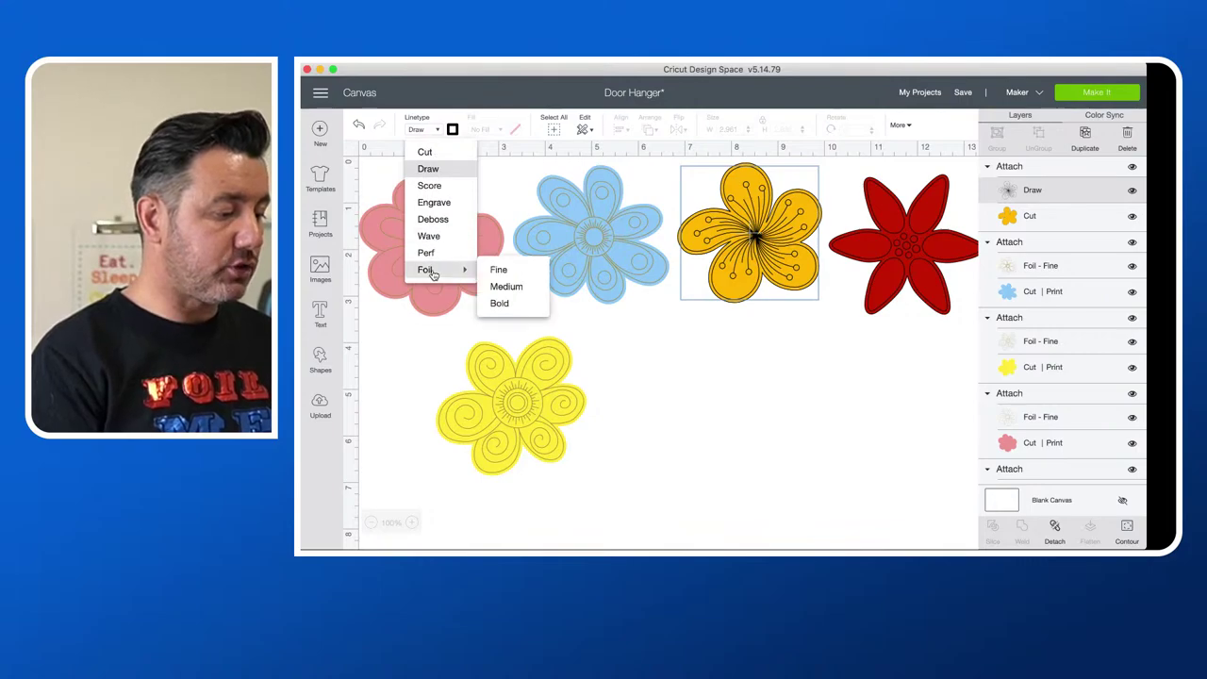
click(503, 272)
Step: Change the cut layer of the orange flower in the upper row to light green and set its fill to Print
click(1052, 223)
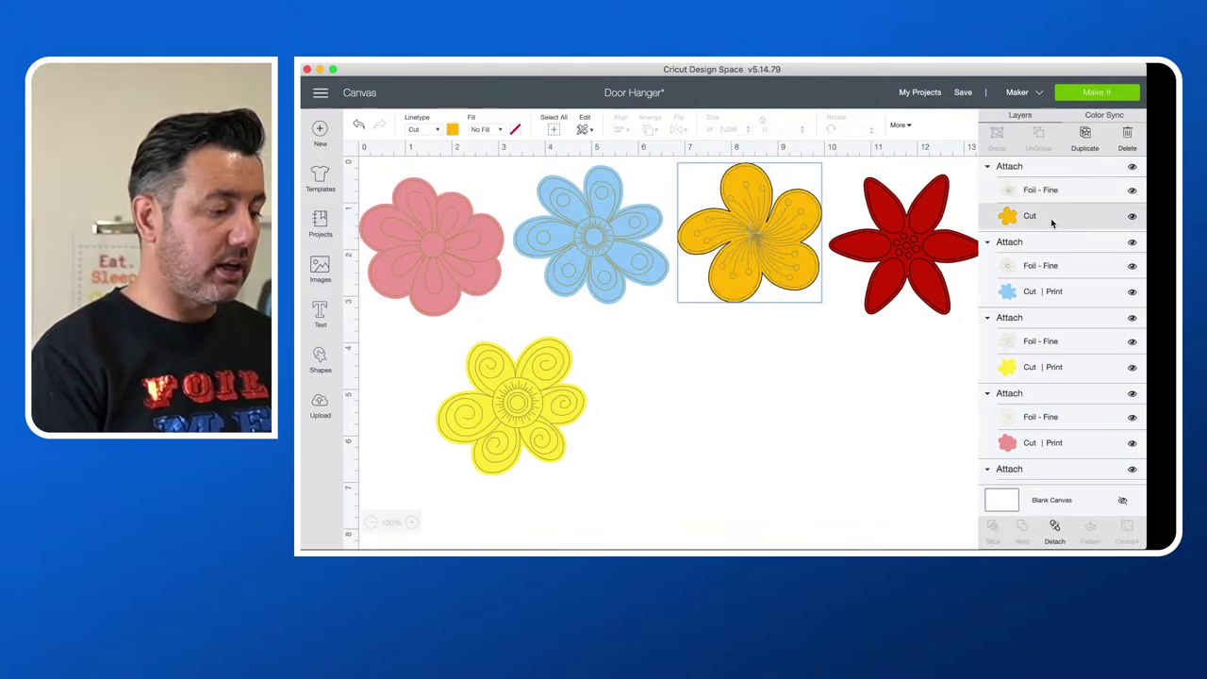
click(452, 129)
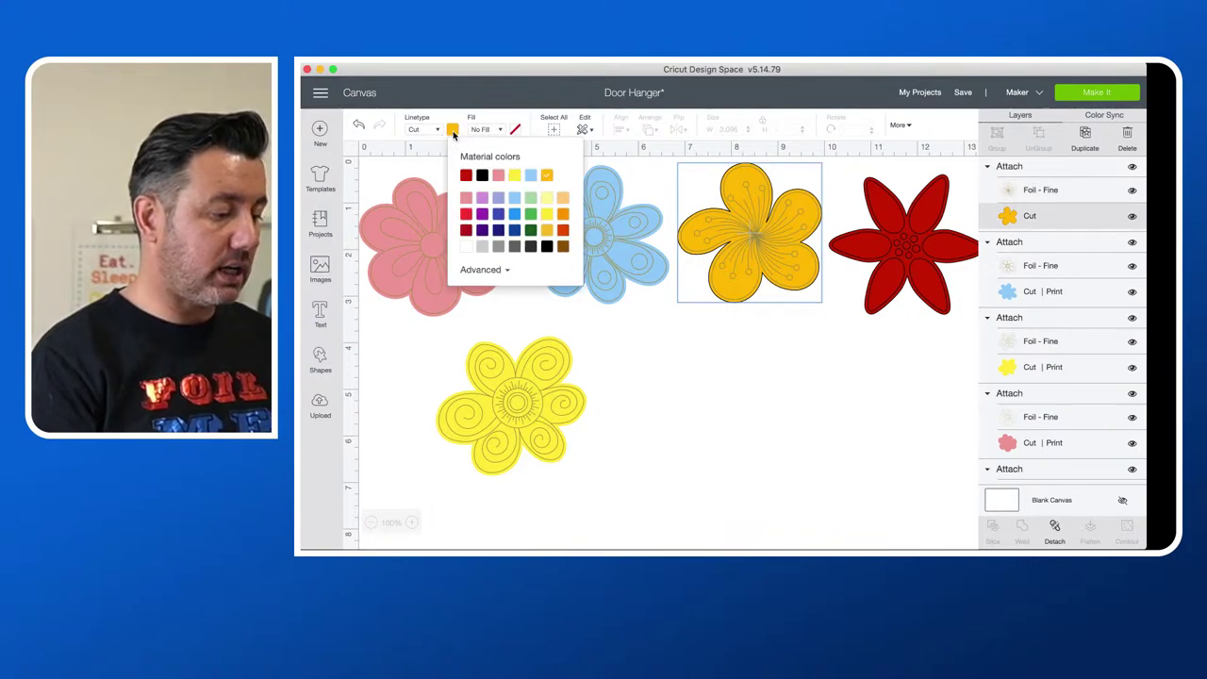
click(532, 198)
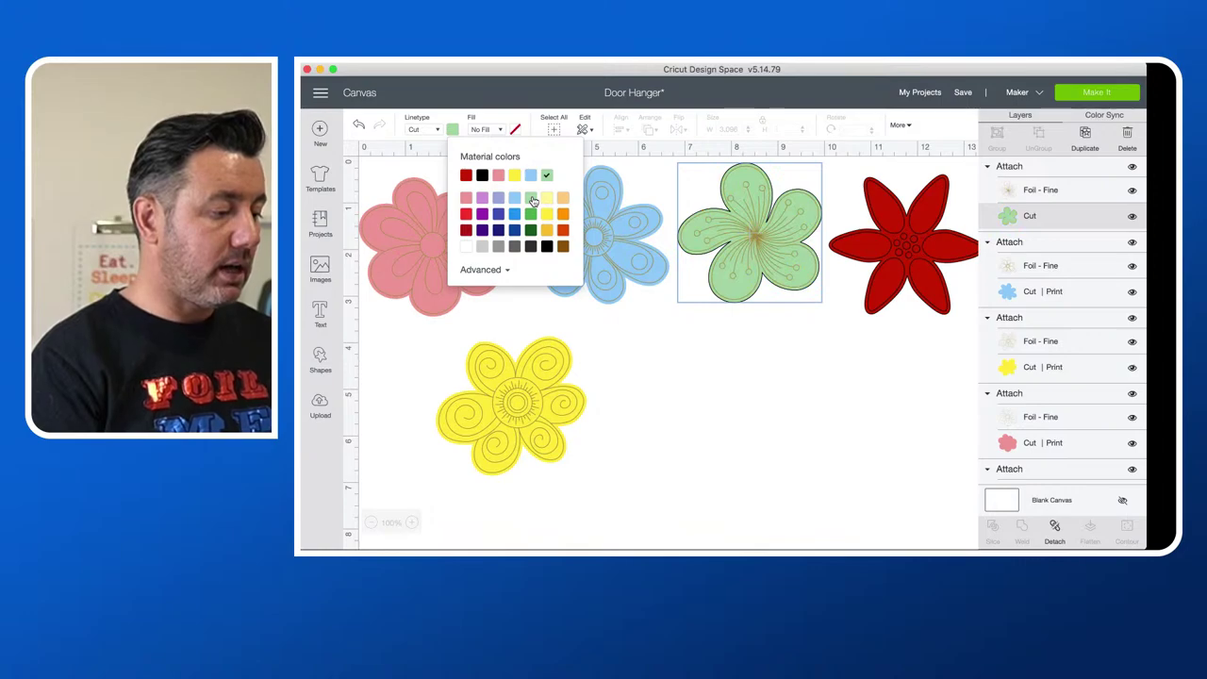
click(488, 129)
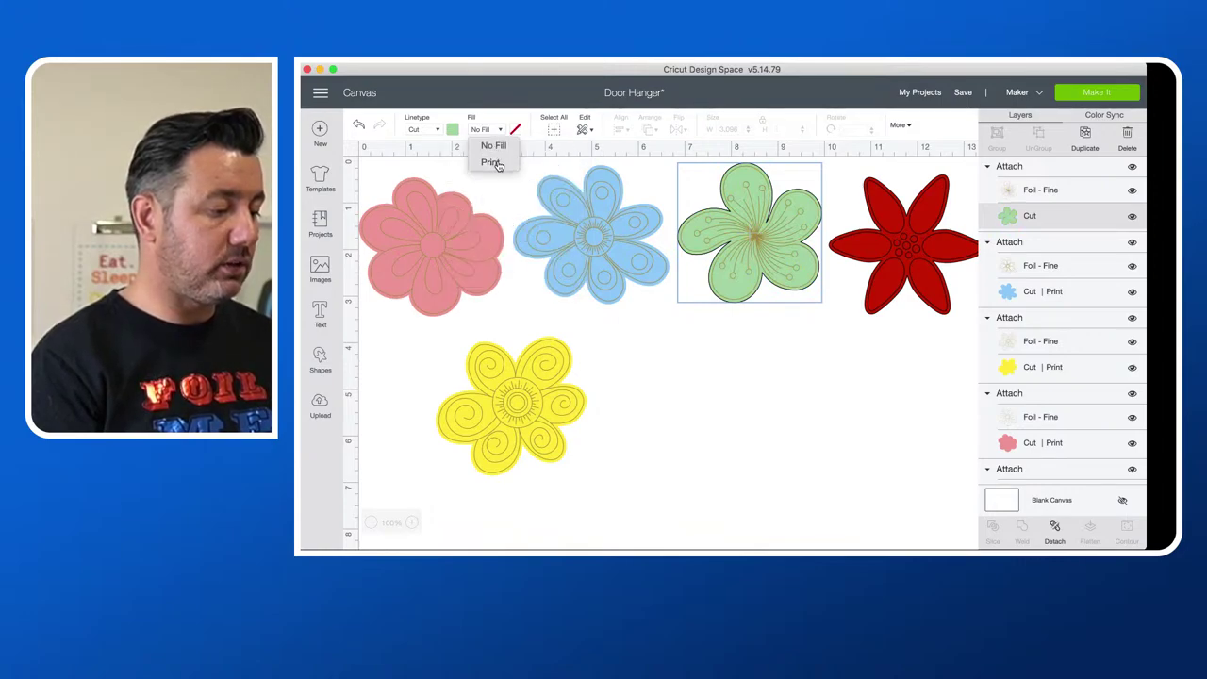
click(495, 163)
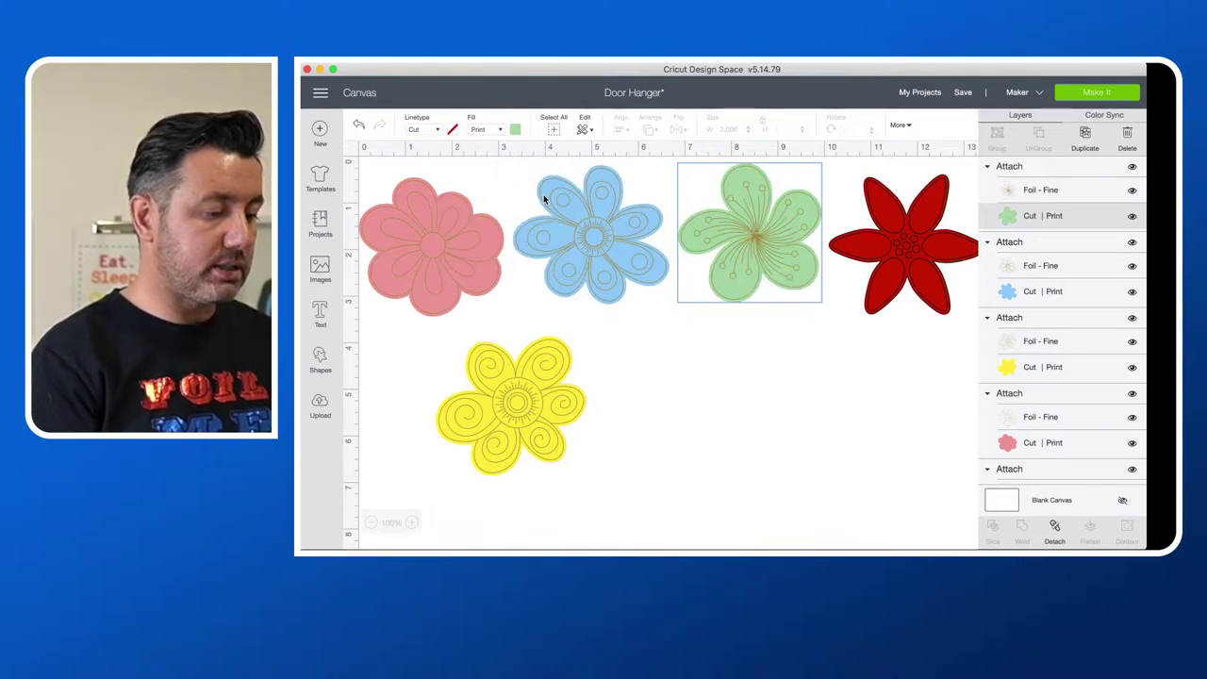
Step: Convert the red flower's drawn lines to the Foil linetype with the Fine tip and check the available foil colours
click(902, 268)
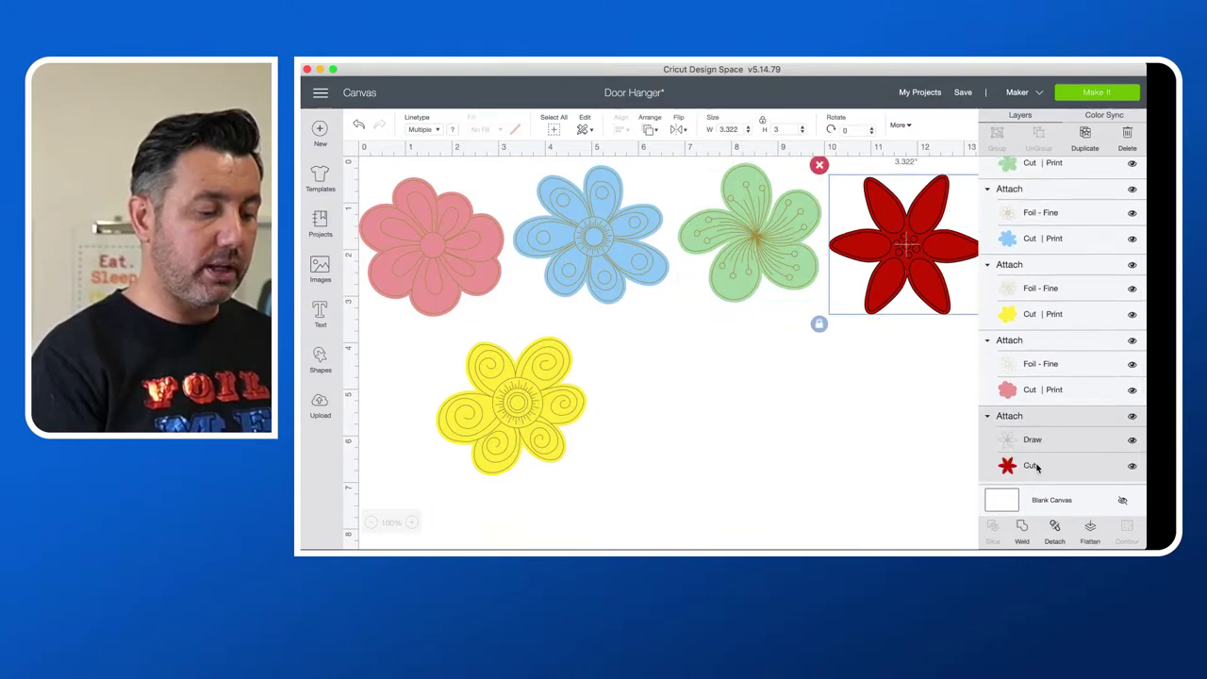
click(1030, 439)
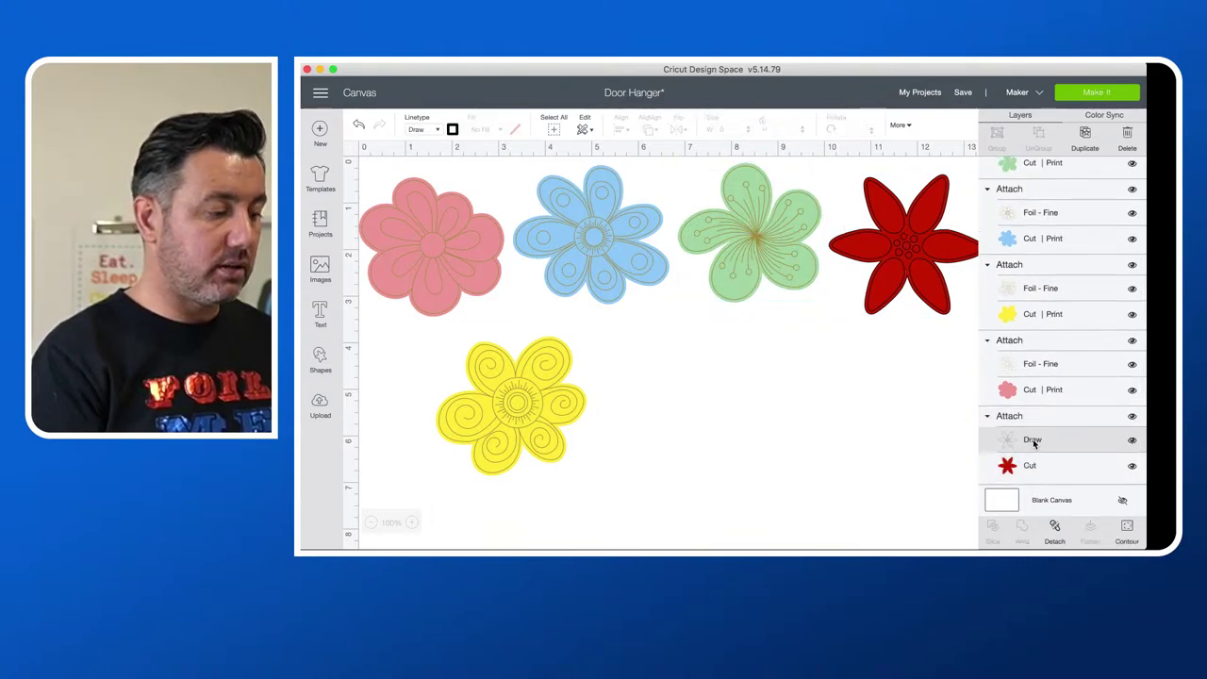
click(424, 131)
mouse_move(436, 275)
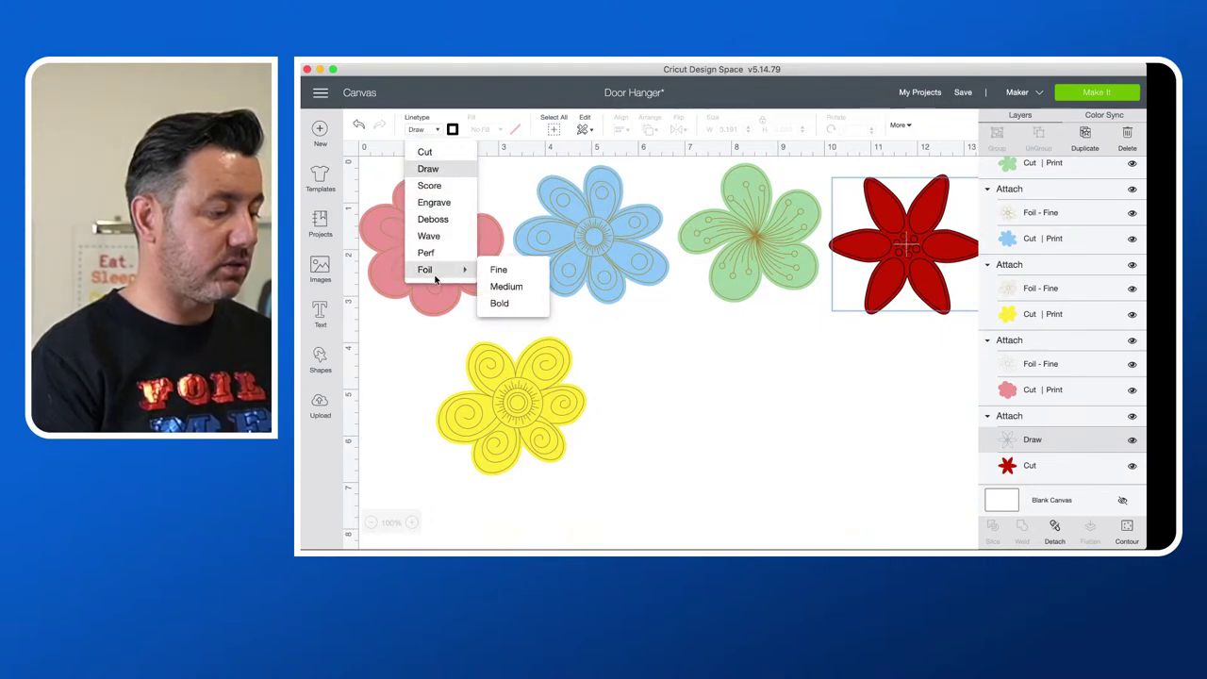
click(499, 270)
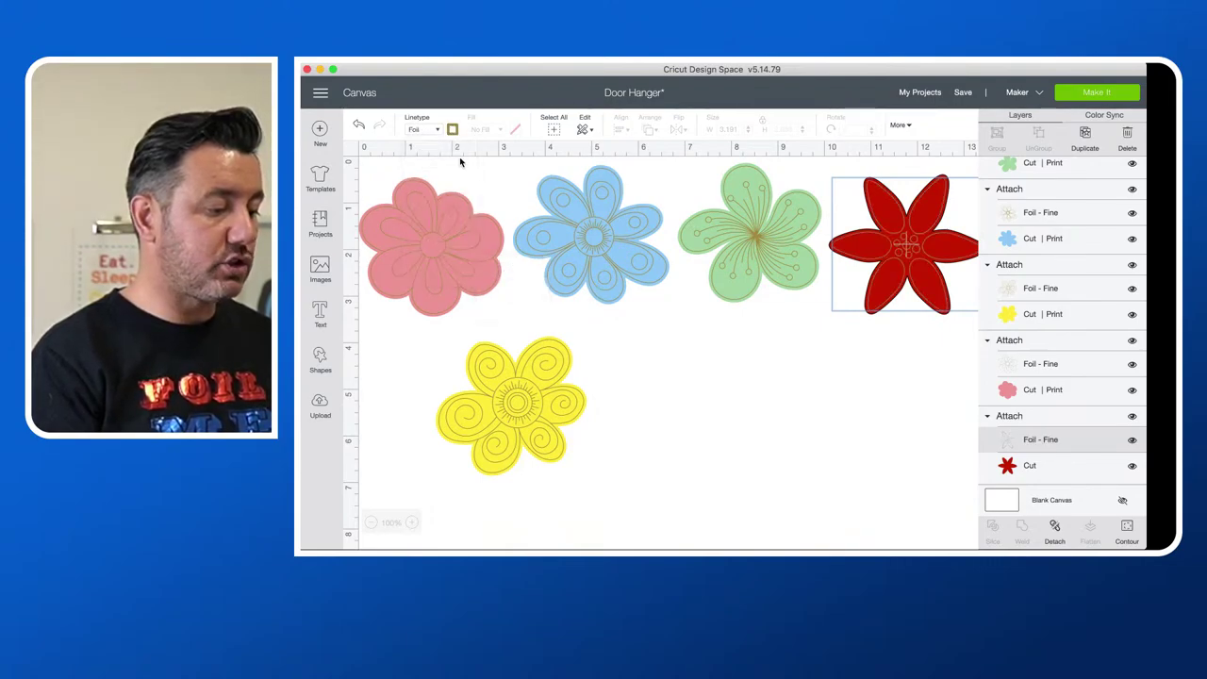
click(453, 129)
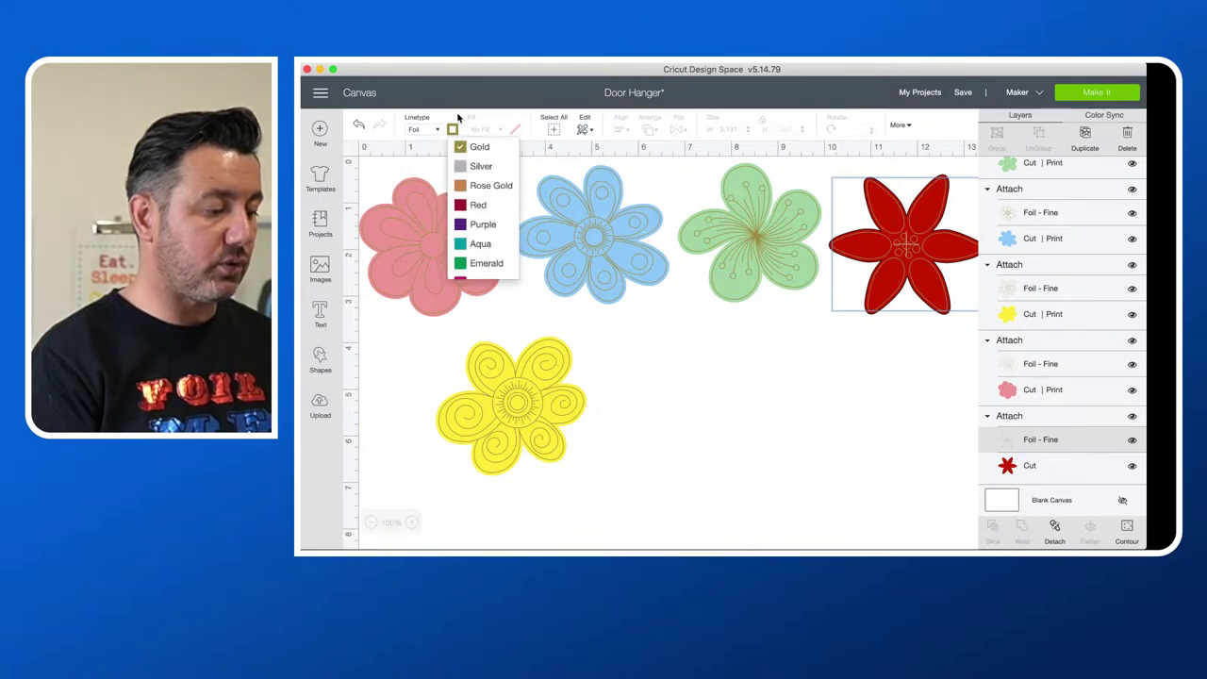
click(455, 129)
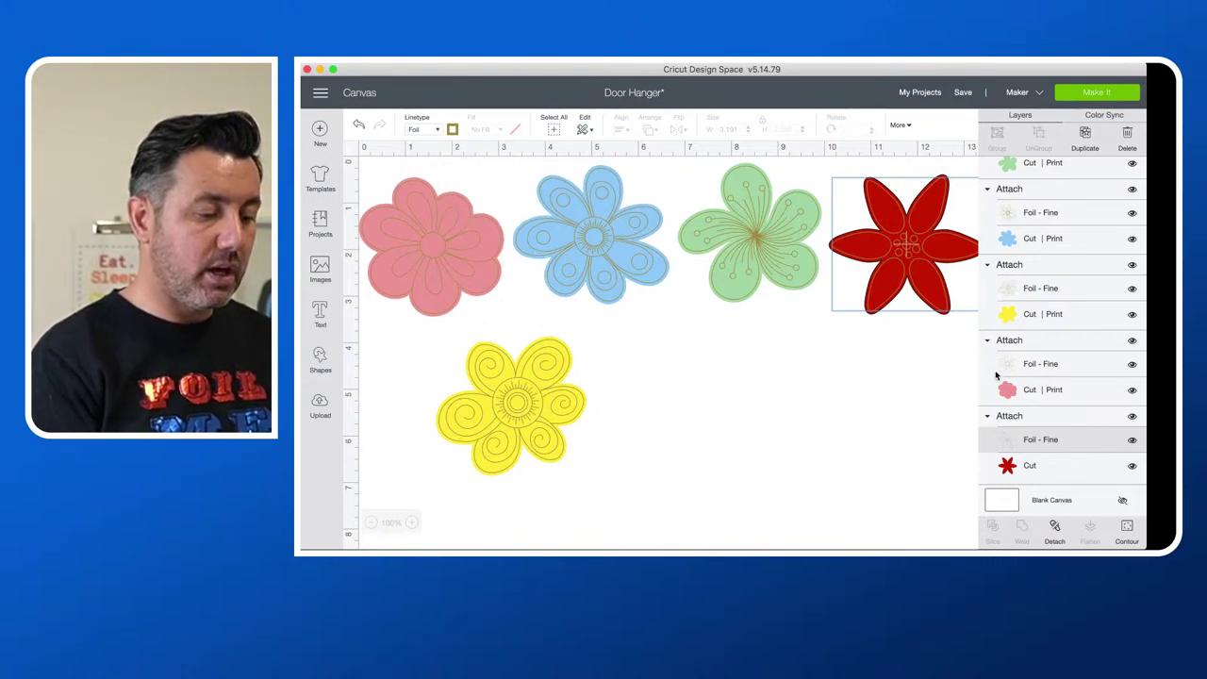
Step: Change the red flower's cut layer to light purple, set its fill to Print, and deselect the flower
click(1029, 466)
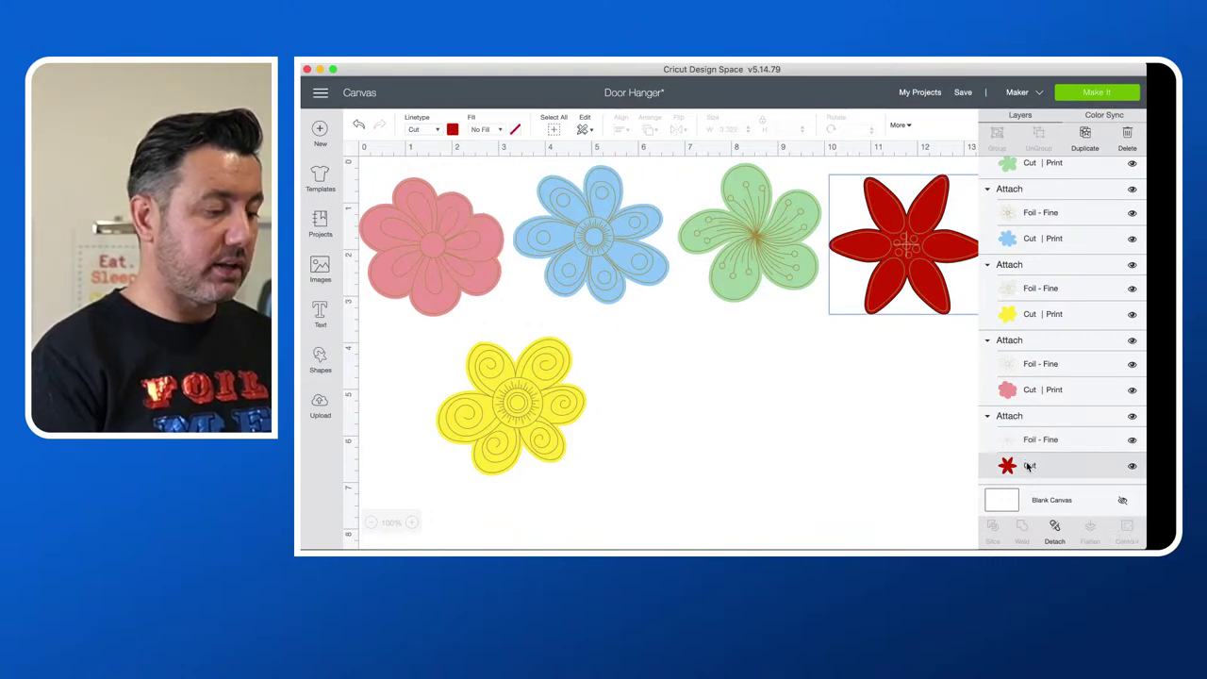
click(453, 130)
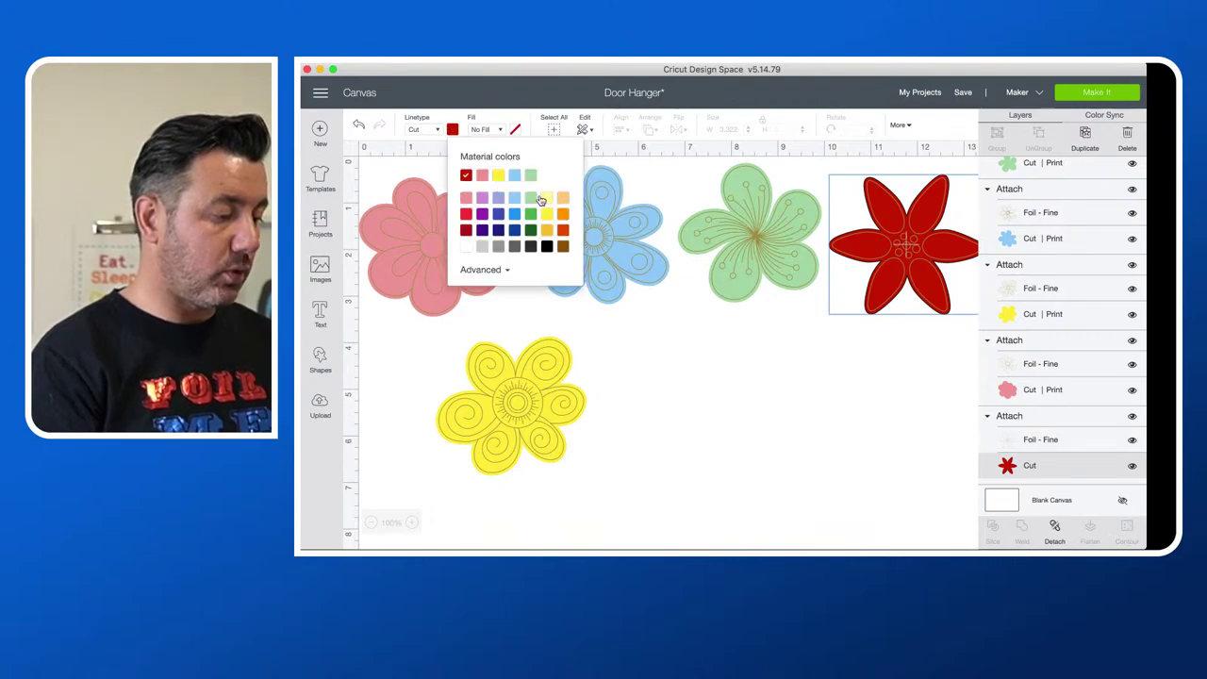
click(482, 197)
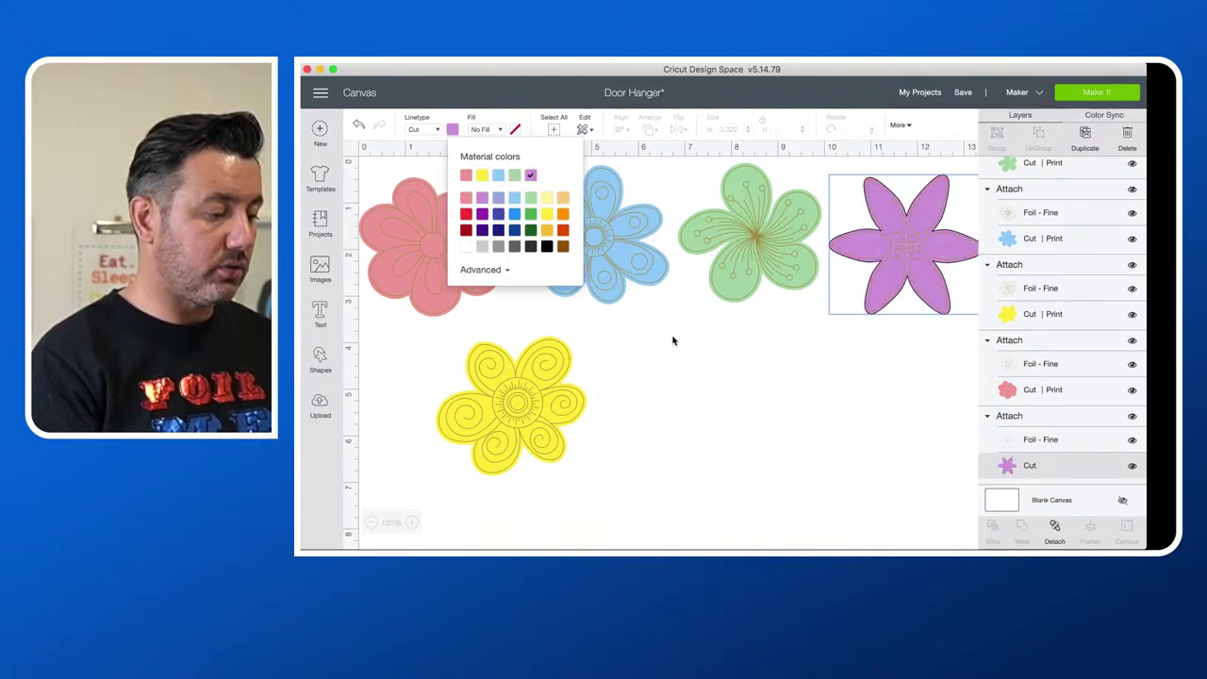
click(484, 130)
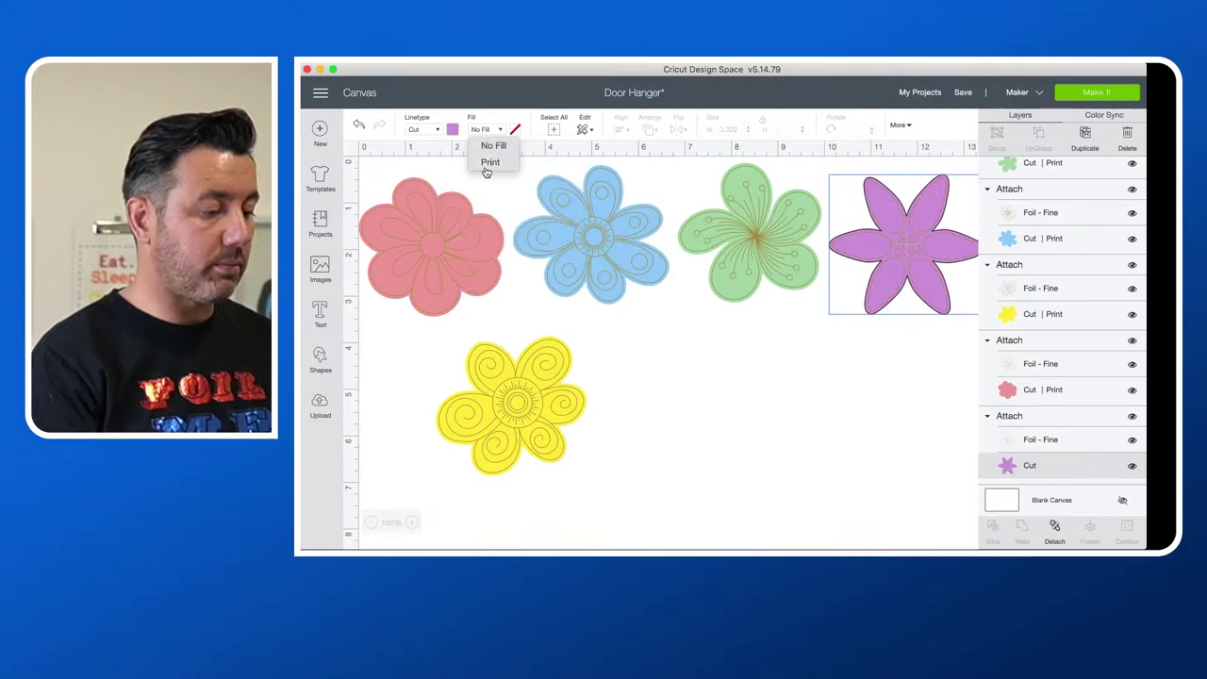
click(487, 162)
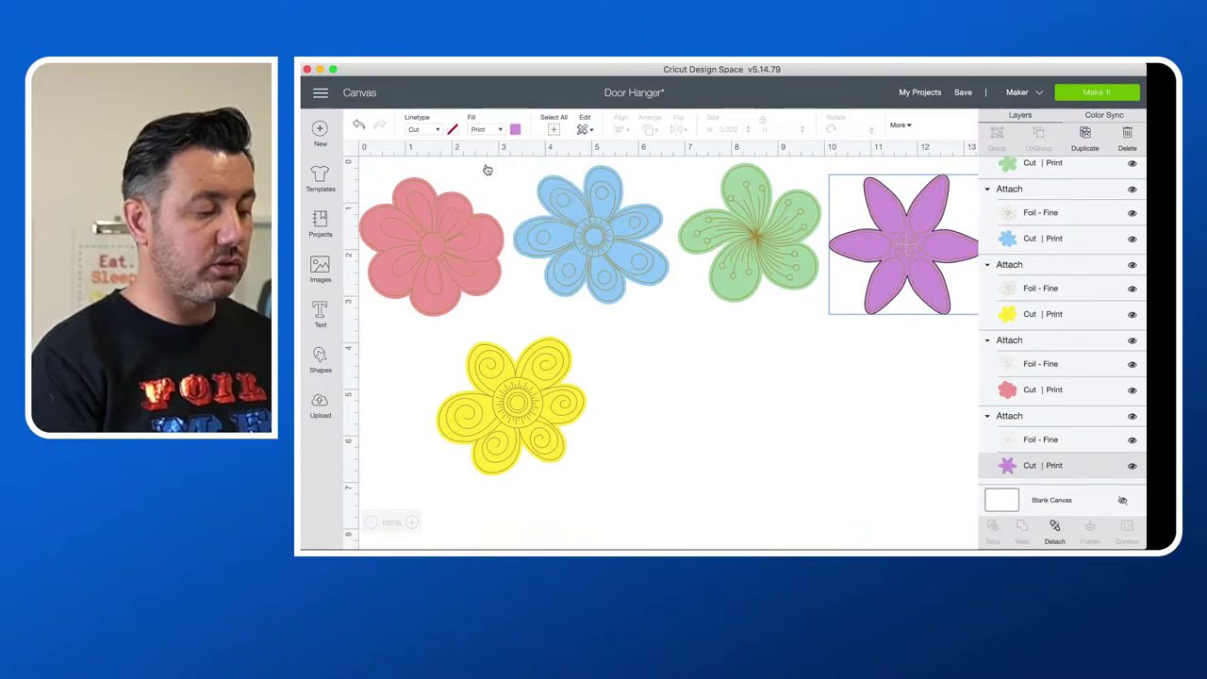
click(739, 332)
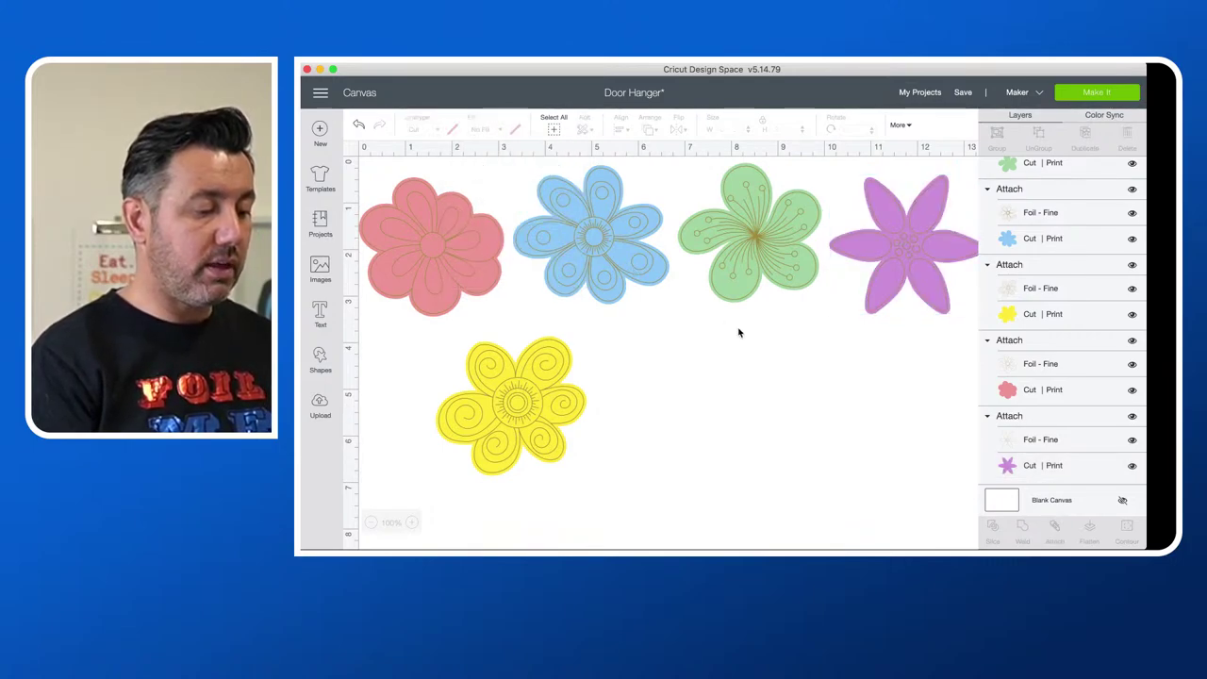
Step: Resize the pink flower to a width of 1.5 inches with its proportions locked
click(452, 244)
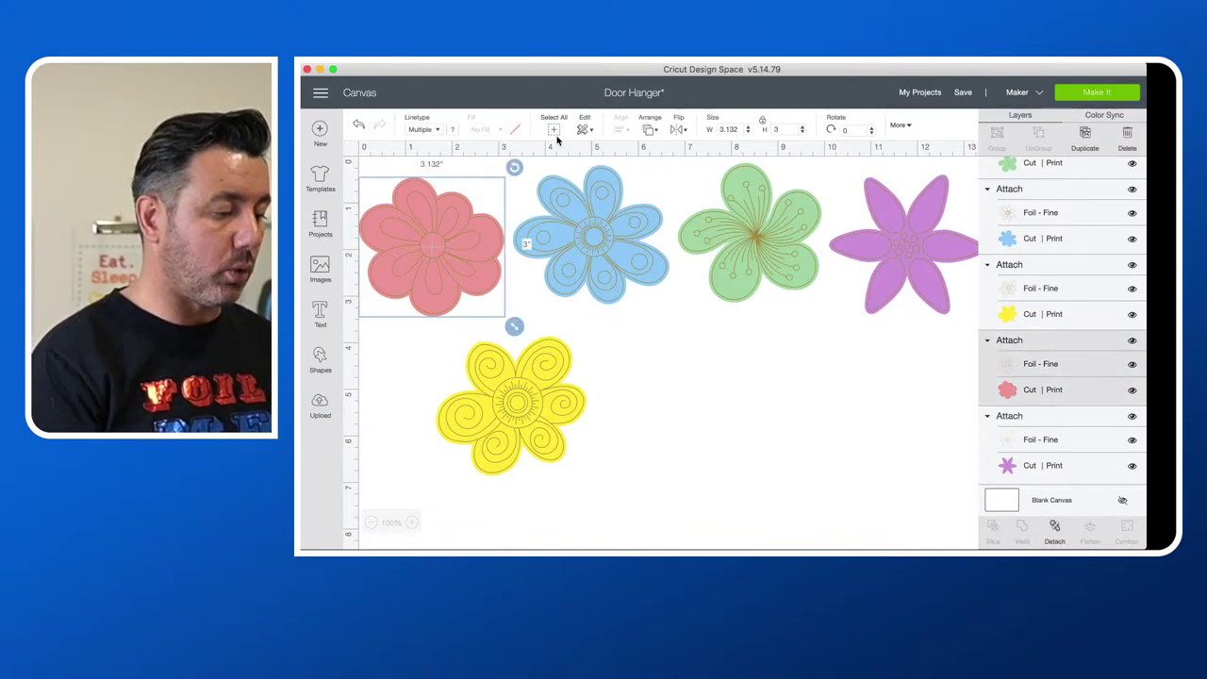
click(725, 128)
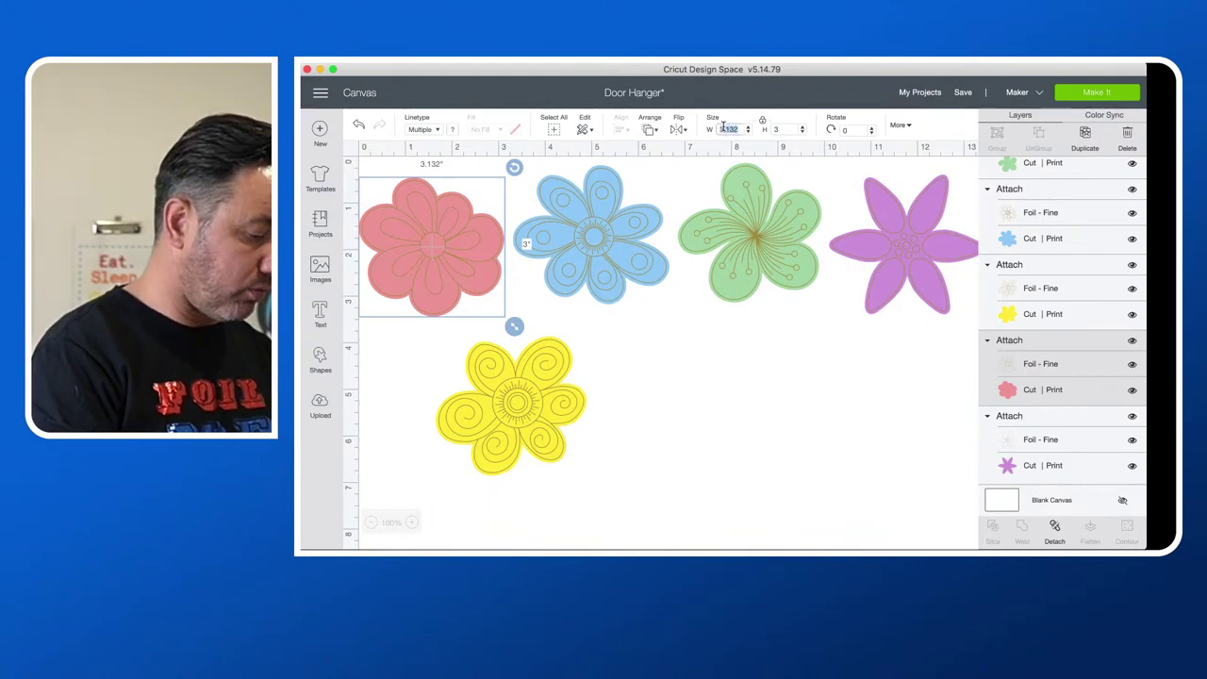
text(1.5)
key(Tab)
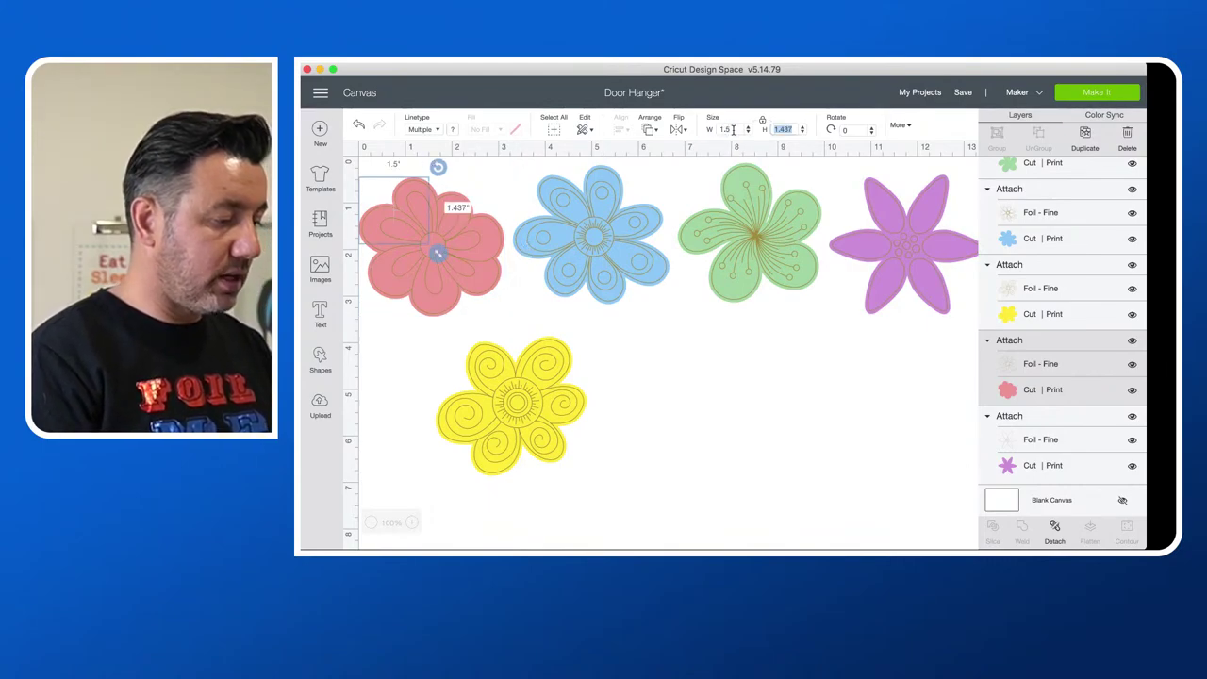
key(Tab)
Step: Resize the blue flower to a width of 1.5 inches with its proportions locked
click(728, 129)
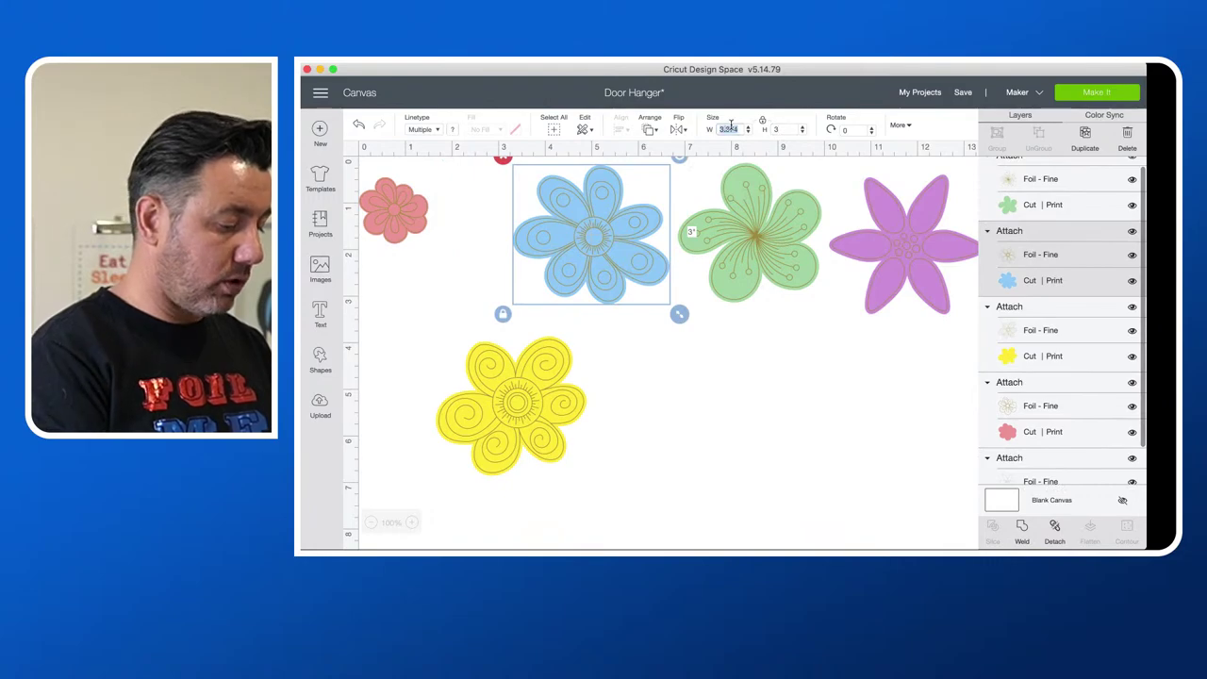
text(1.5)
key(Tab)
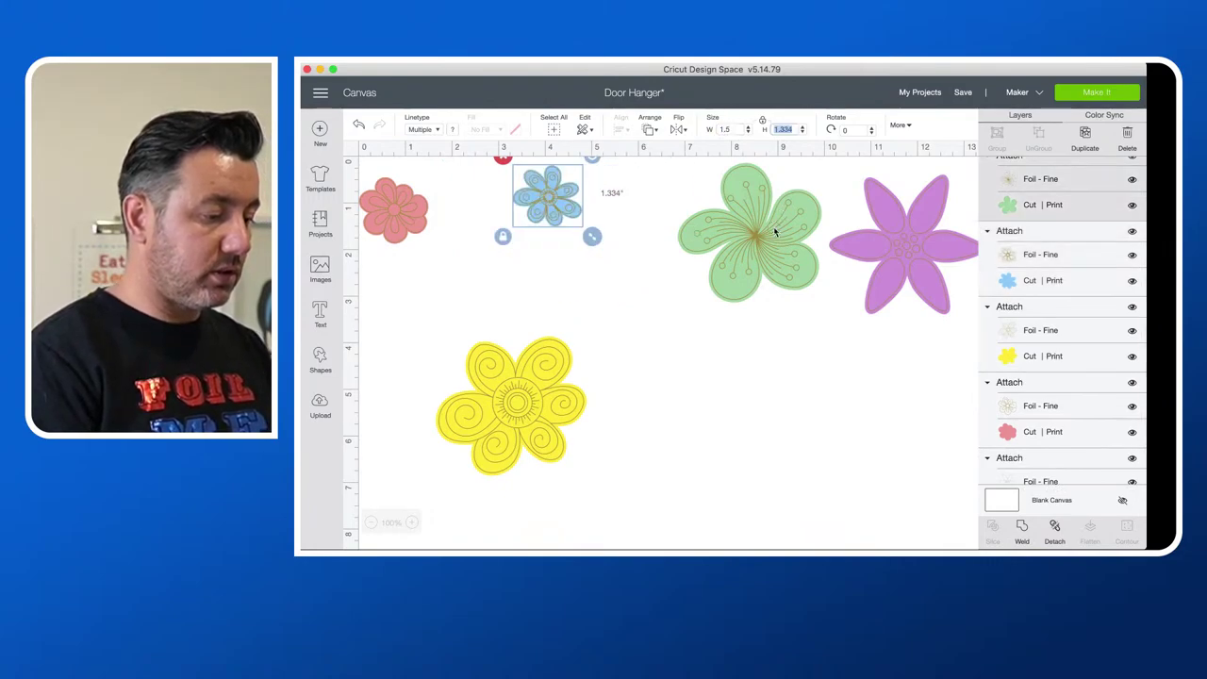
key(Tab)
Step: Resize the green flower to a width of 1.5 inches with its proportions locked
click(735, 129)
click(736, 130)
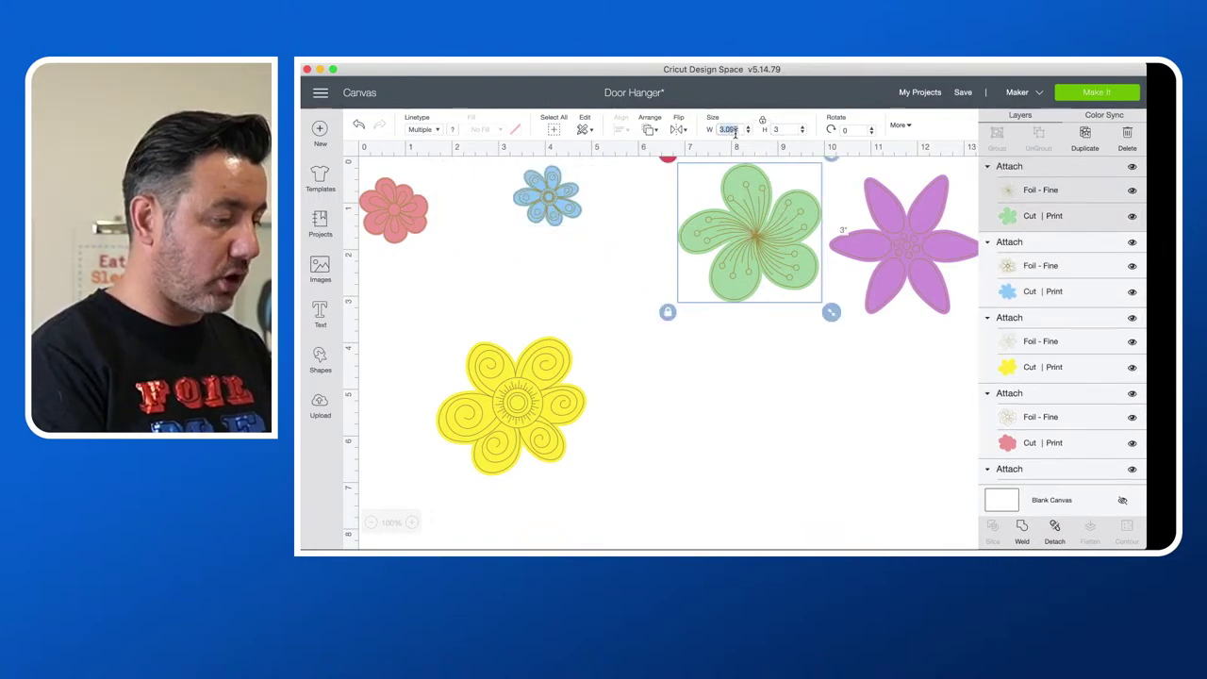
text(1.5)
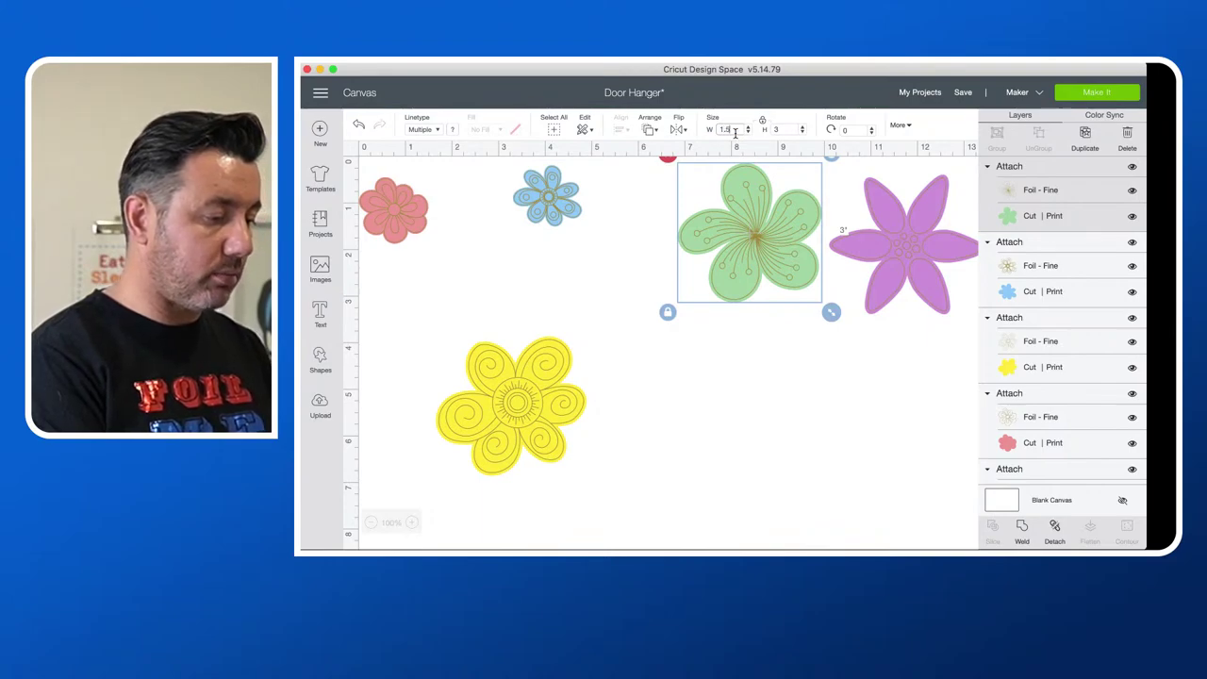
key(Tab)
key(Tab)
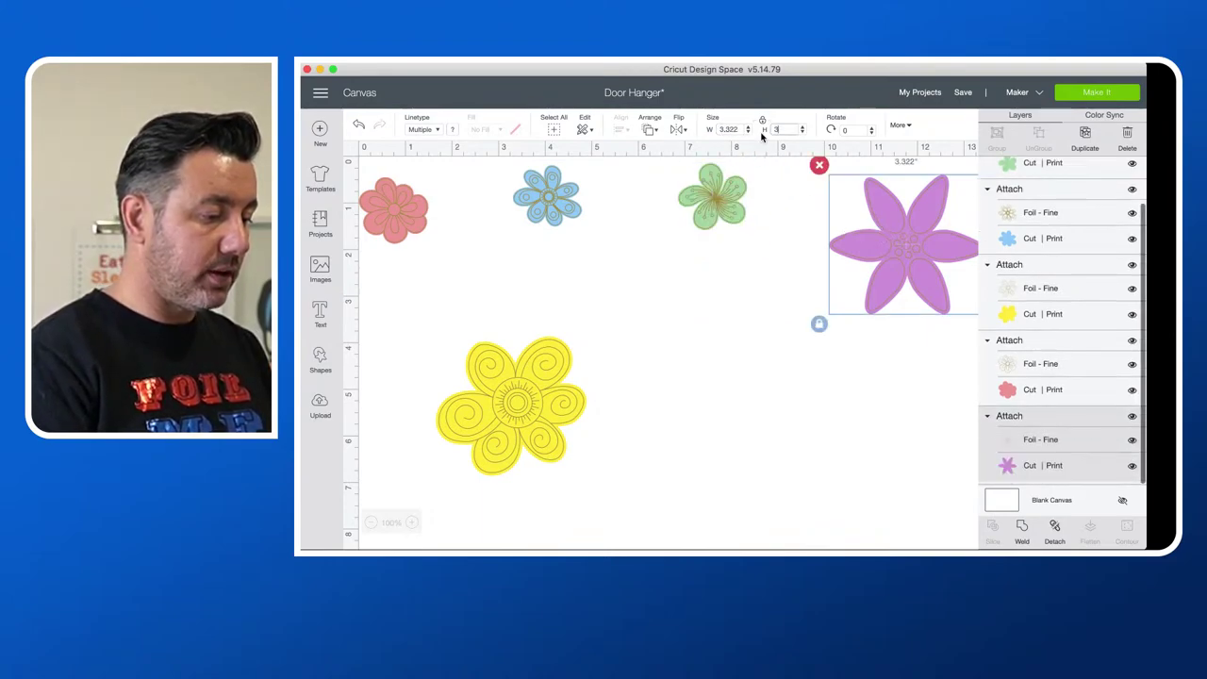
Step: Resize the purple flower to a width of 1.5 inches with its proportions locked
click(729, 131)
text(1.5)
key(Tab)
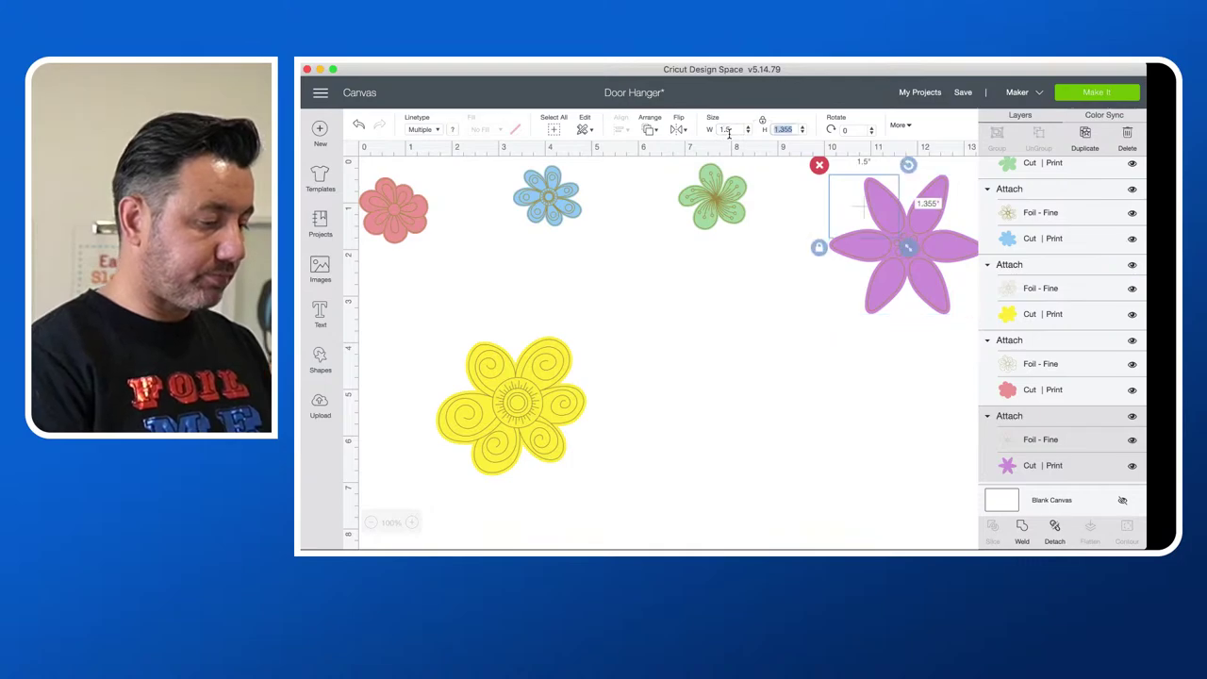
Step: Resize the yellow flower to a width of 1.5 inches with its proportions locked, and deselect it
click(513, 410)
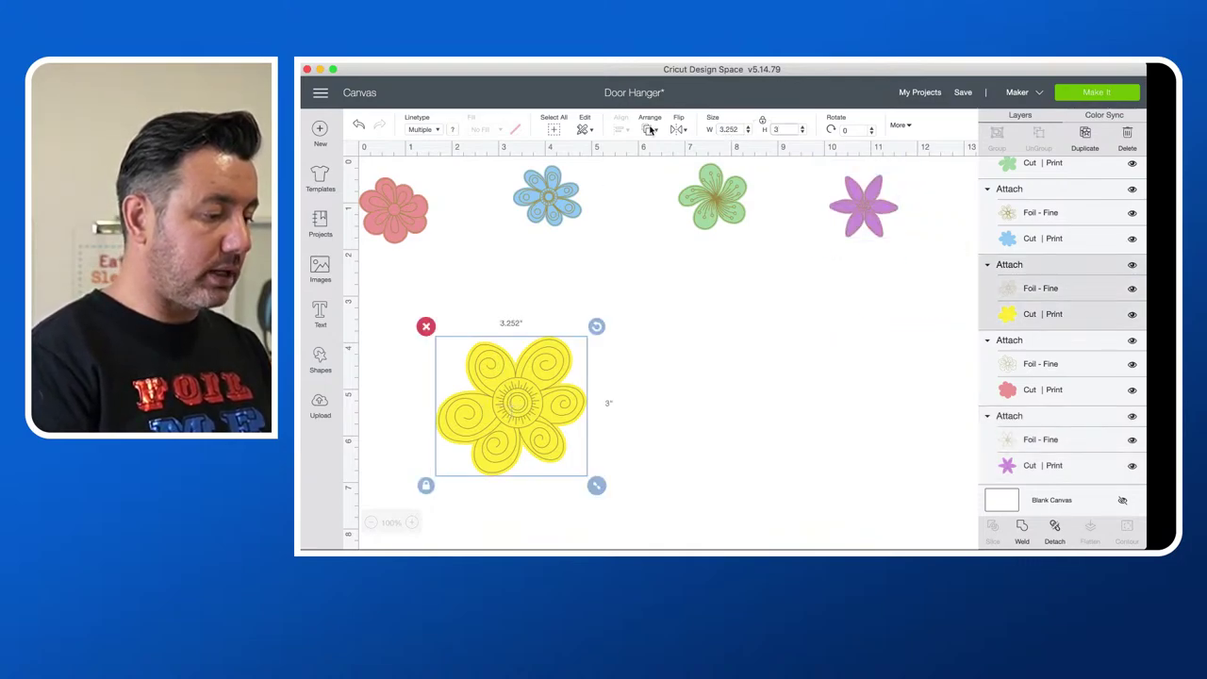
click(729, 130)
text(1.5)
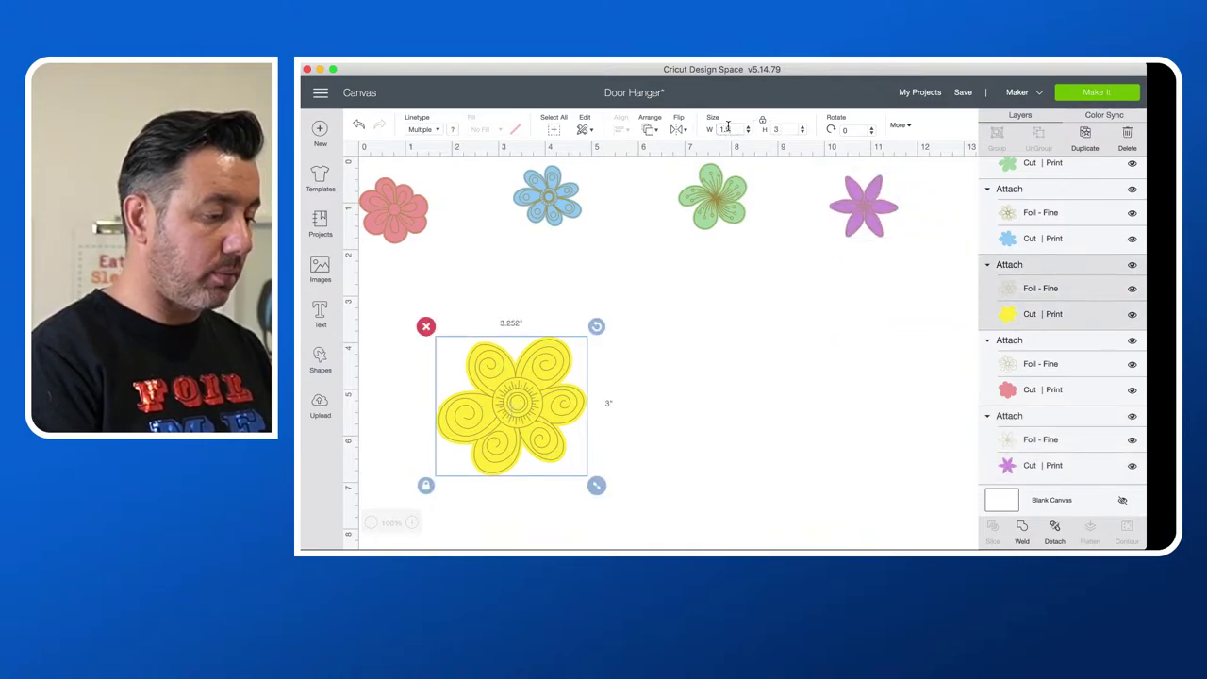
key(Tab)
click(725, 322)
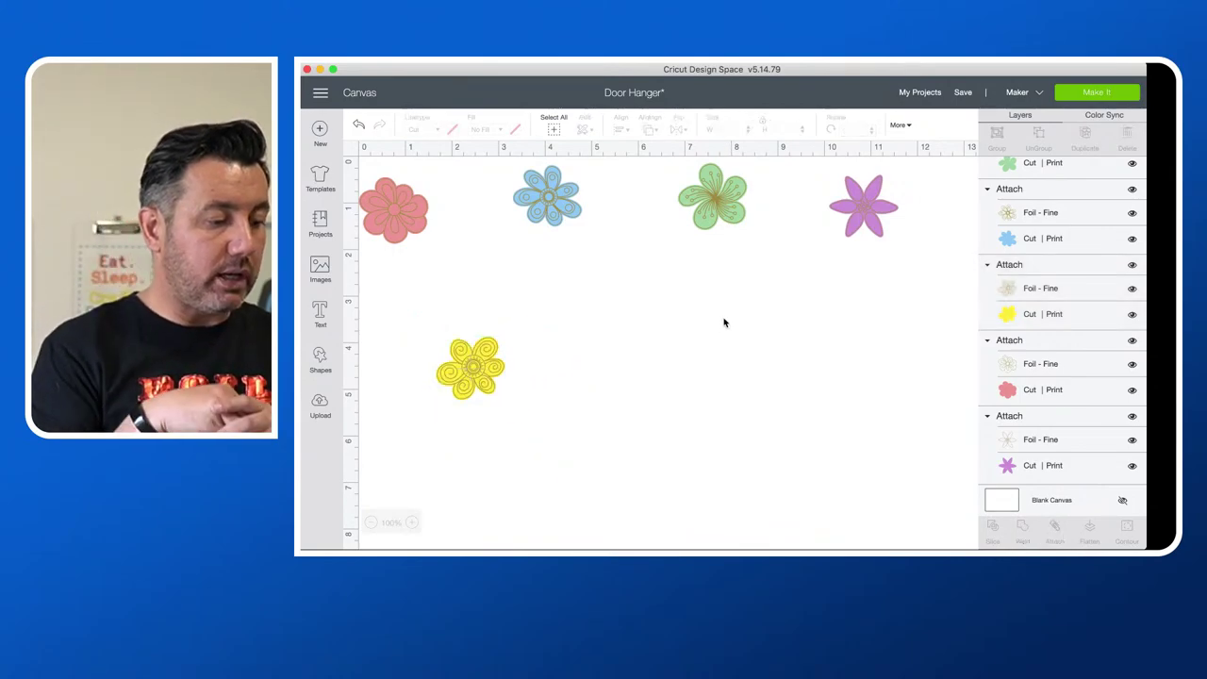
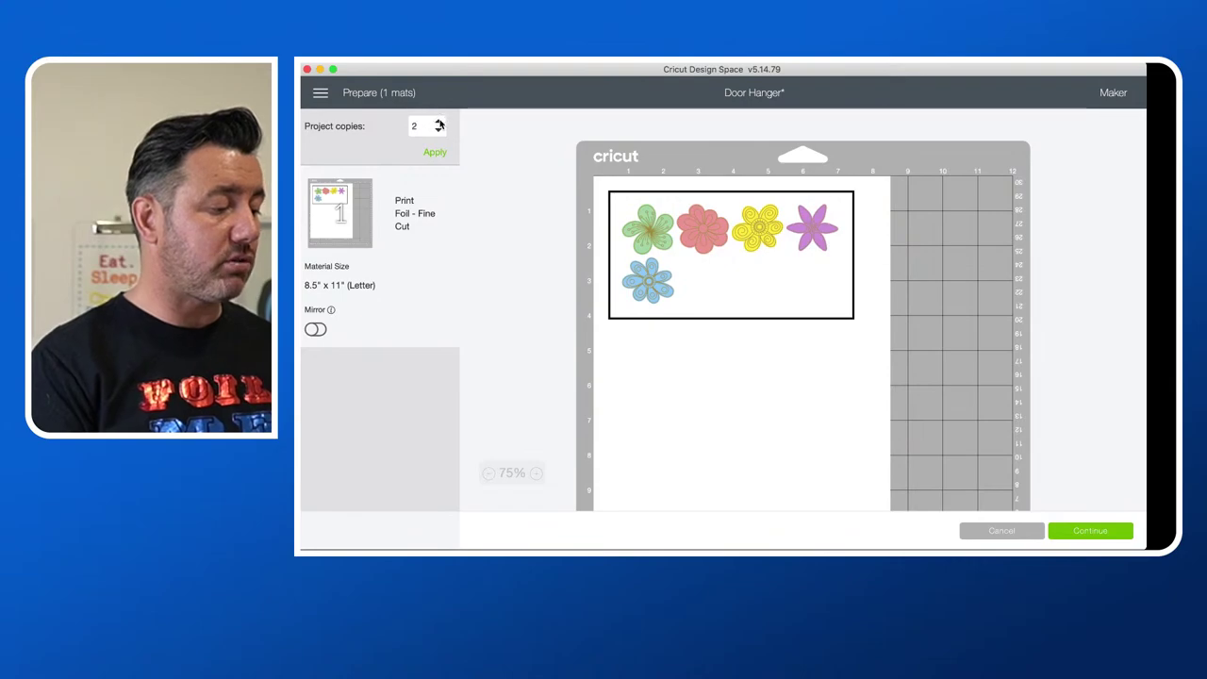
Step: Apply 3 project copies in the mat preview and return to the canvas
click(435, 153)
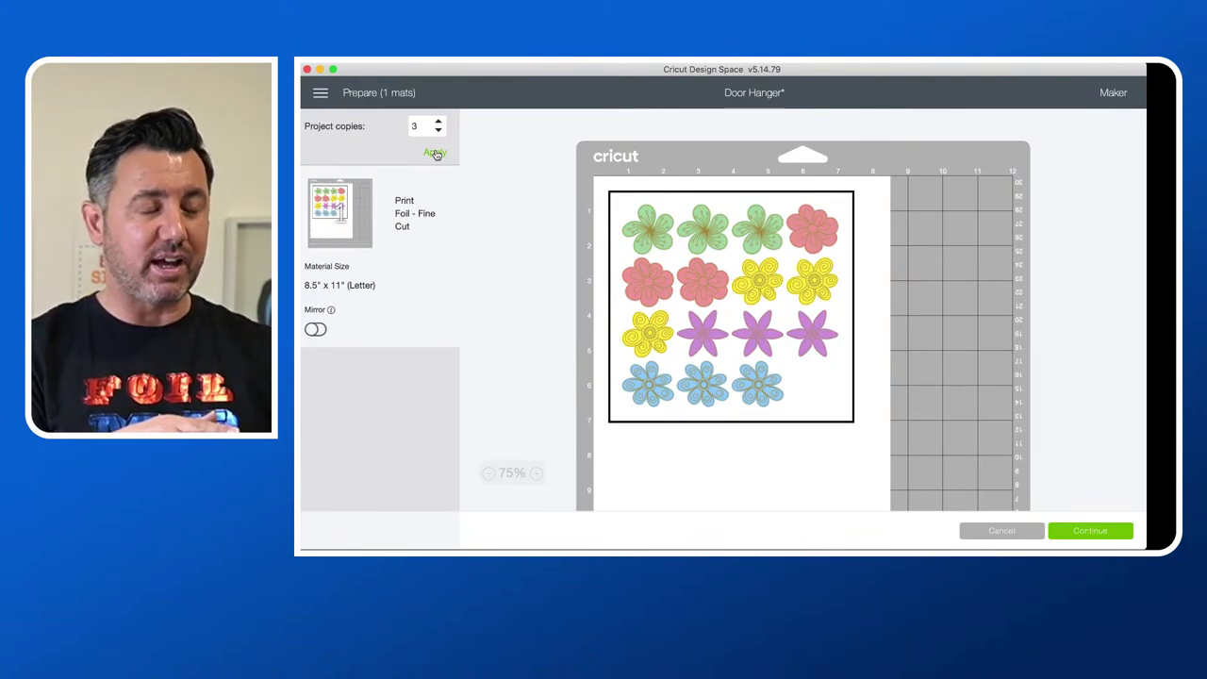
click(998, 531)
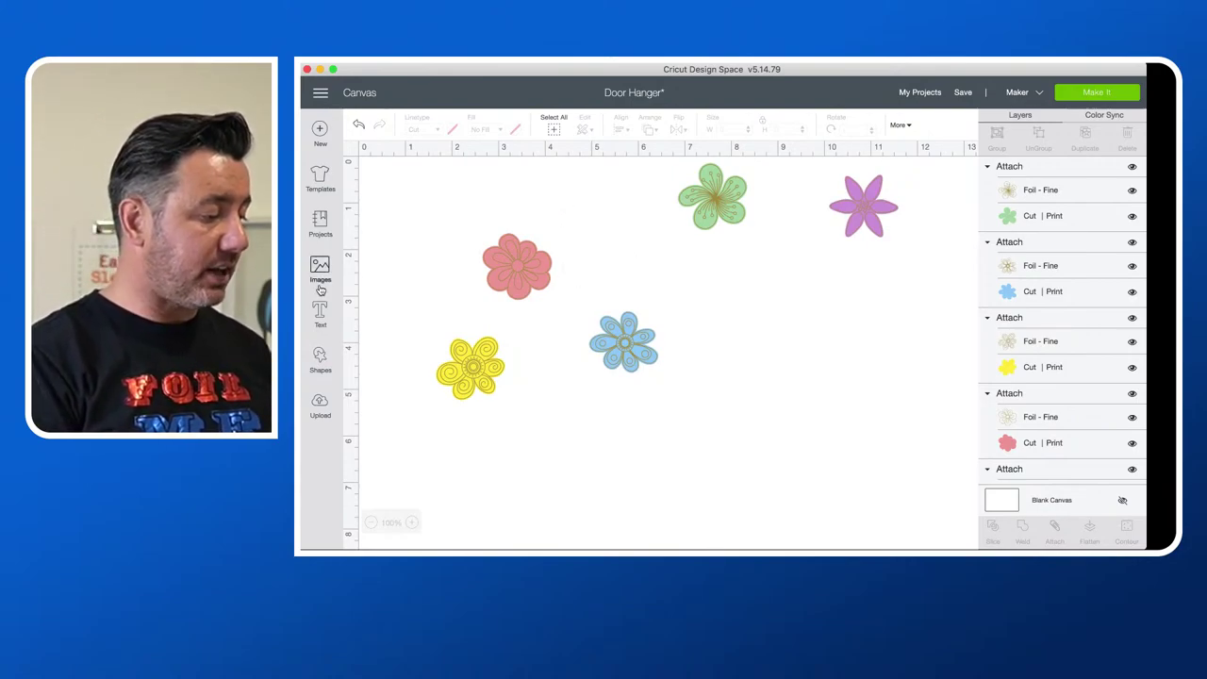
Step: Insert a square, unlock its proportions, size it 4 inches wide by 6 inches high, and move it up the canvas
click(321, 357)
click(372, 269)
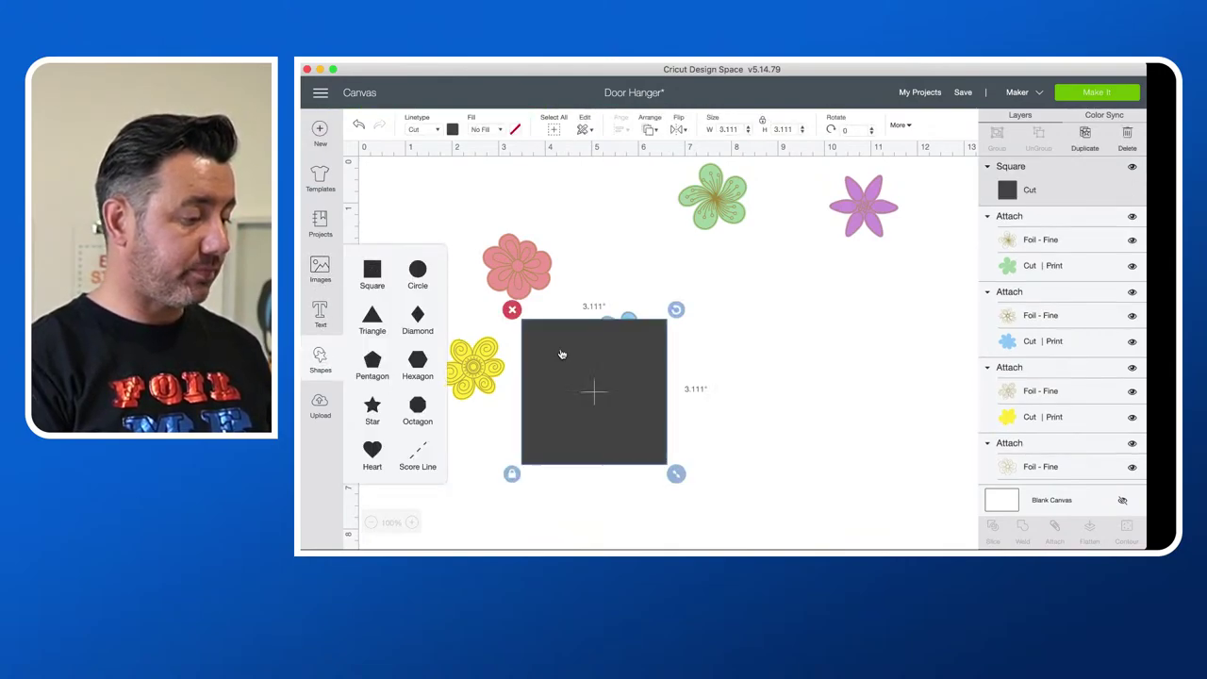
click(511, 474)
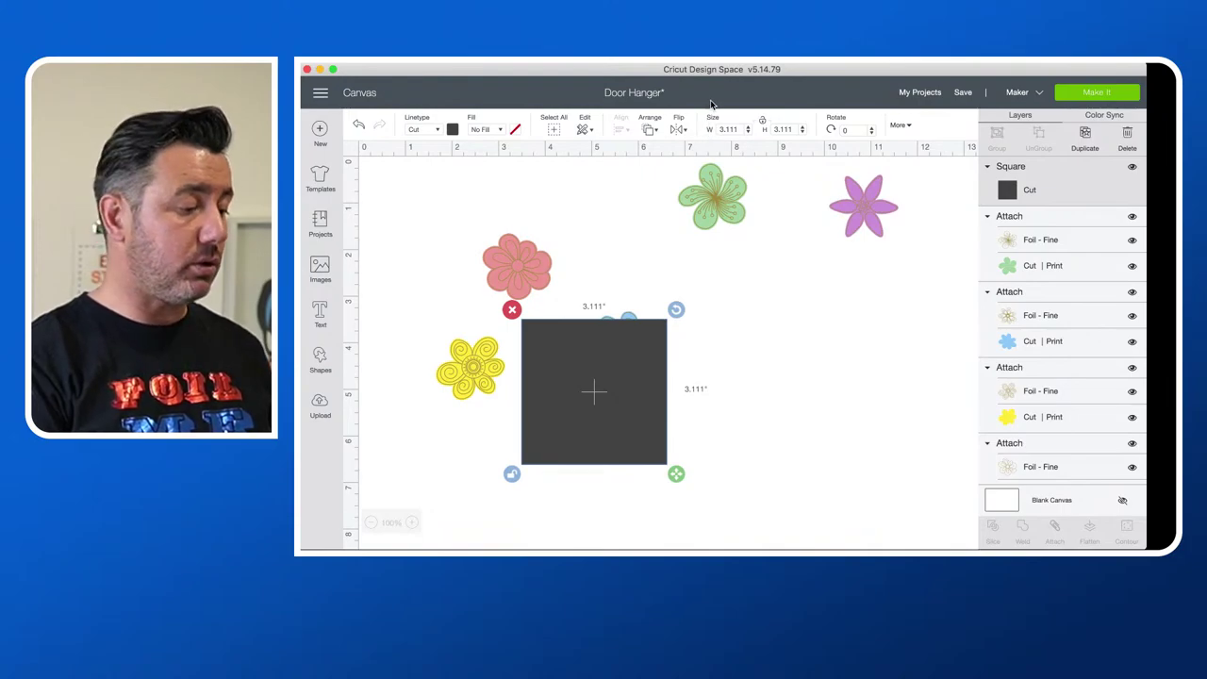
click(731, 130)
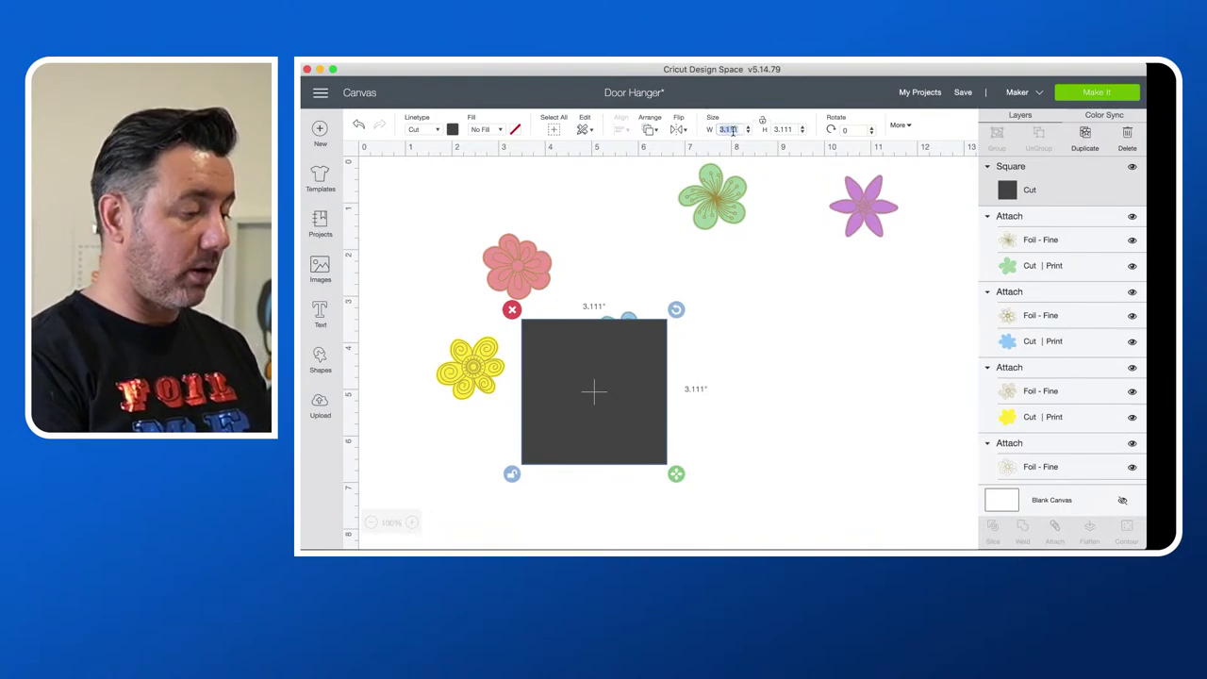
text(4)
key(Tab)
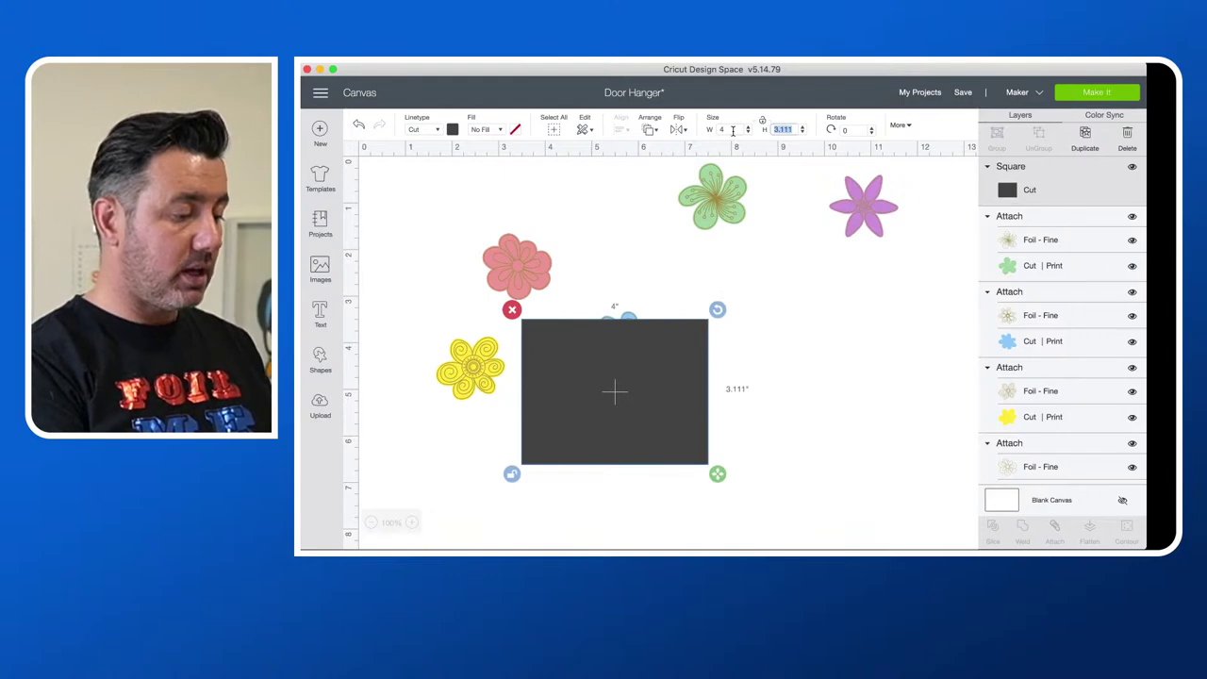
text(6)
key(Tab)
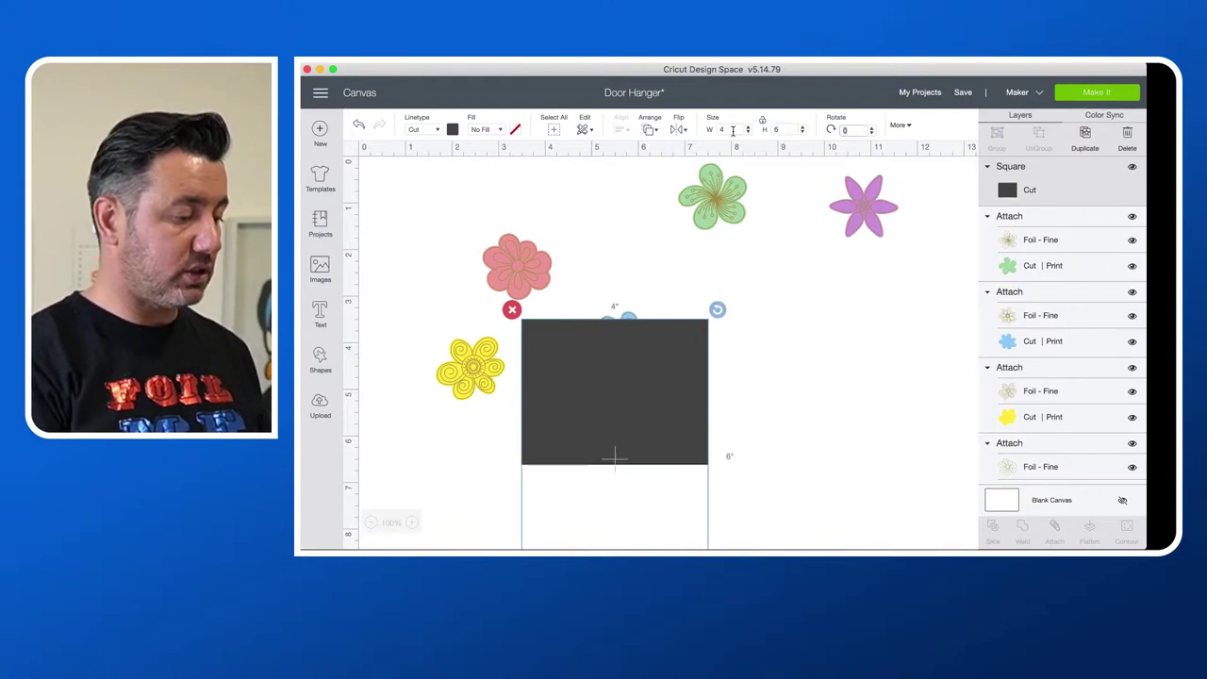
drag(619, 338, 625, 227)
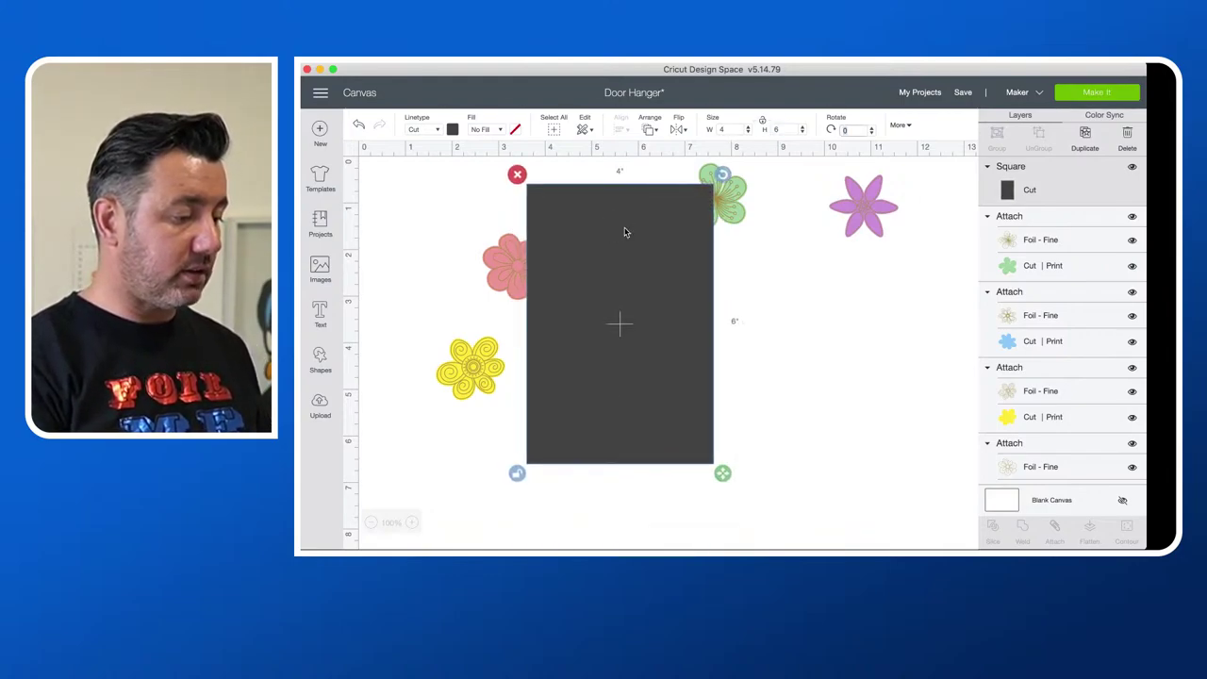
Step: Send the 4 by 6 inch rectangle behind the flowers and change its cut colour to white
right_click(624, 229)
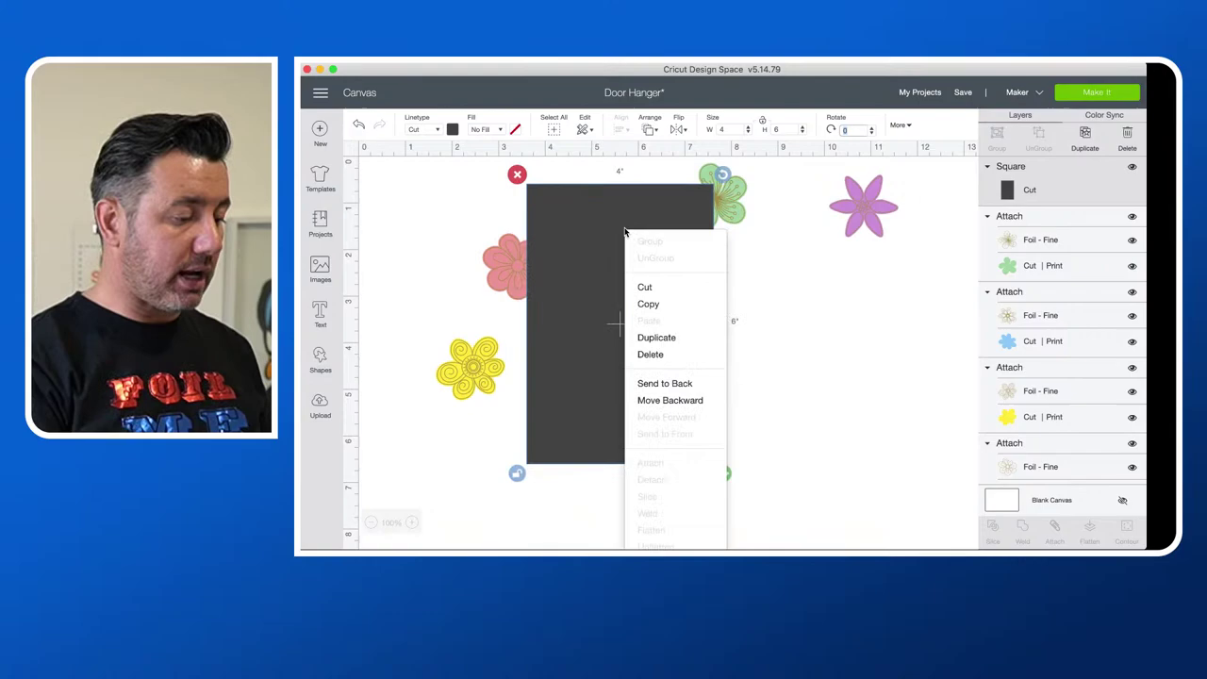
click(658, 382)
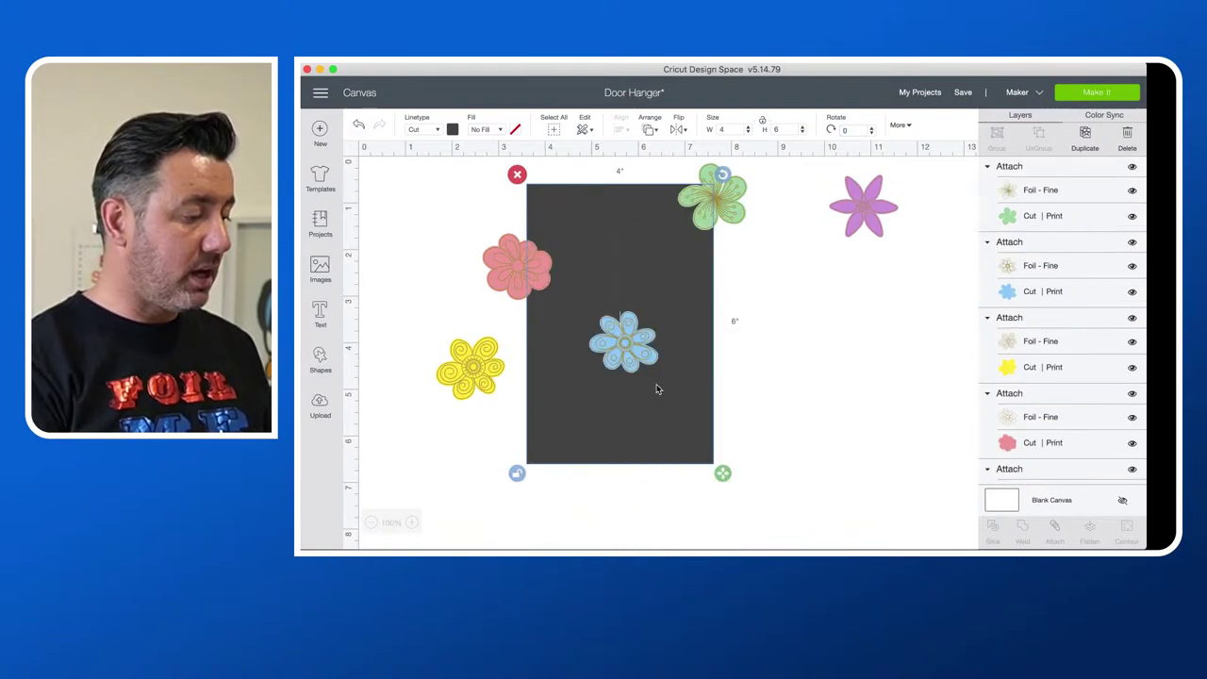
click(453, 129)
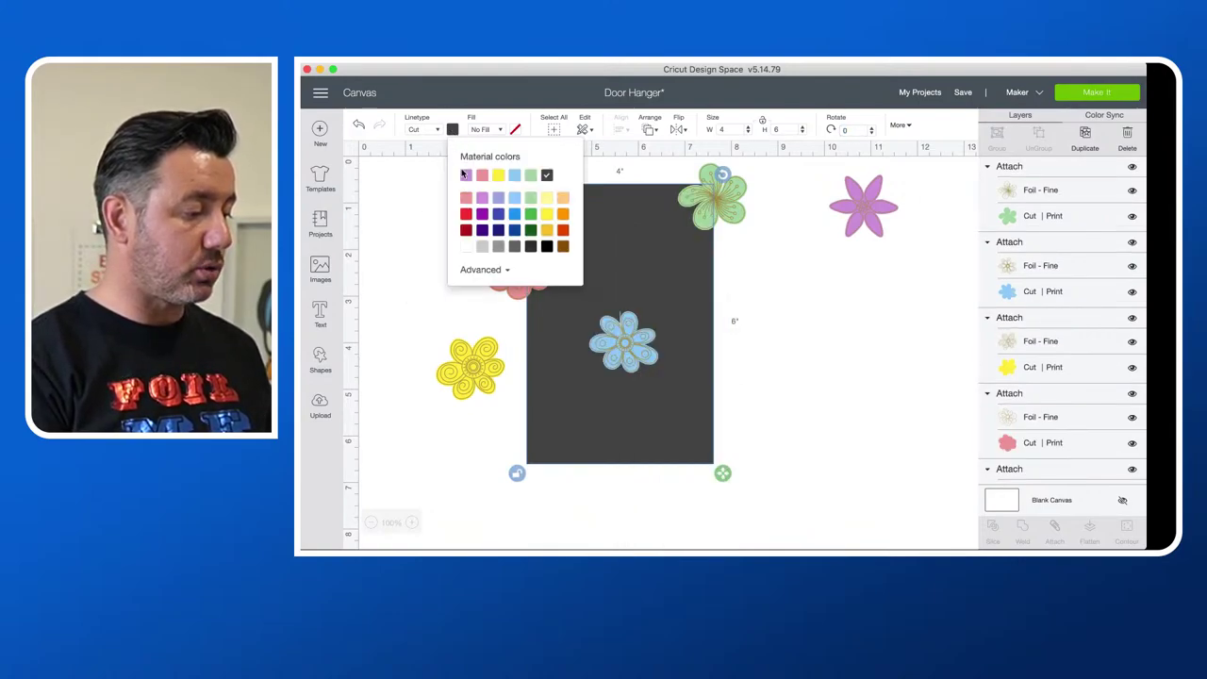
click(466, 247)
click(785, 346)
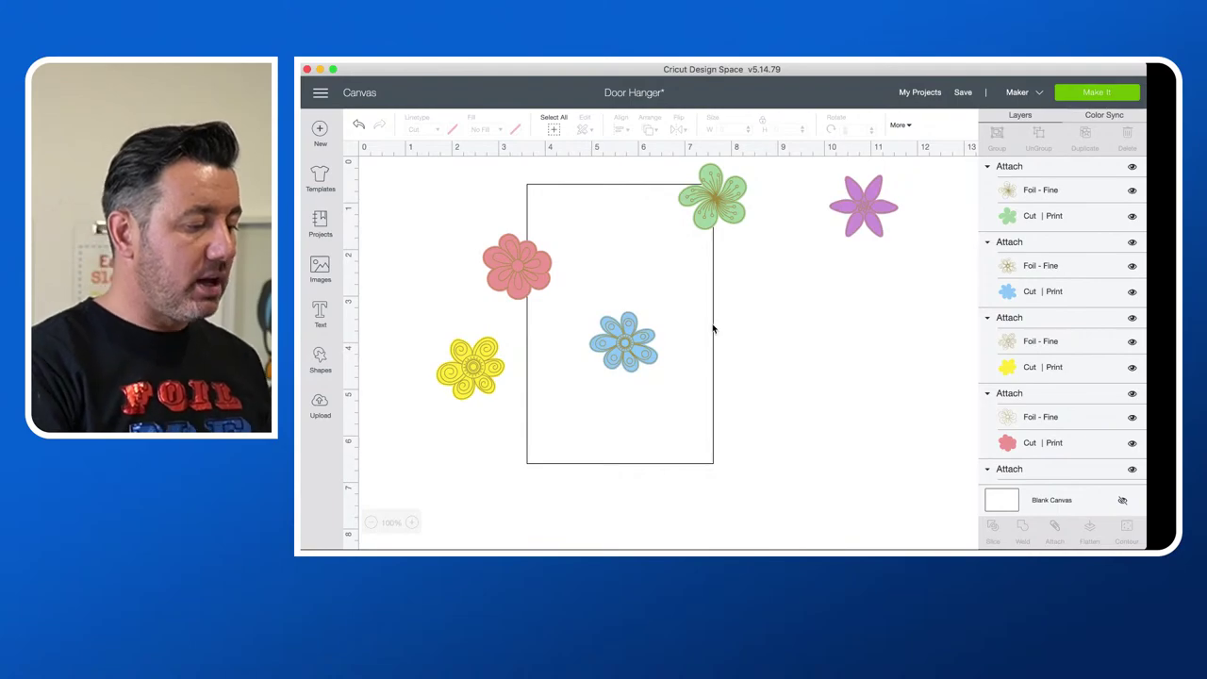
Step: Arrange all five flowers inside the white rectangle without overlaps and deselect them
click(535, 269)
drag(536, 269, 584, 234)
drag(713, 213, 653, 275)
drag(631, 341, 617, 304)
drag(478, 363, 601, 377)
drag(862, 220, 597, 396)
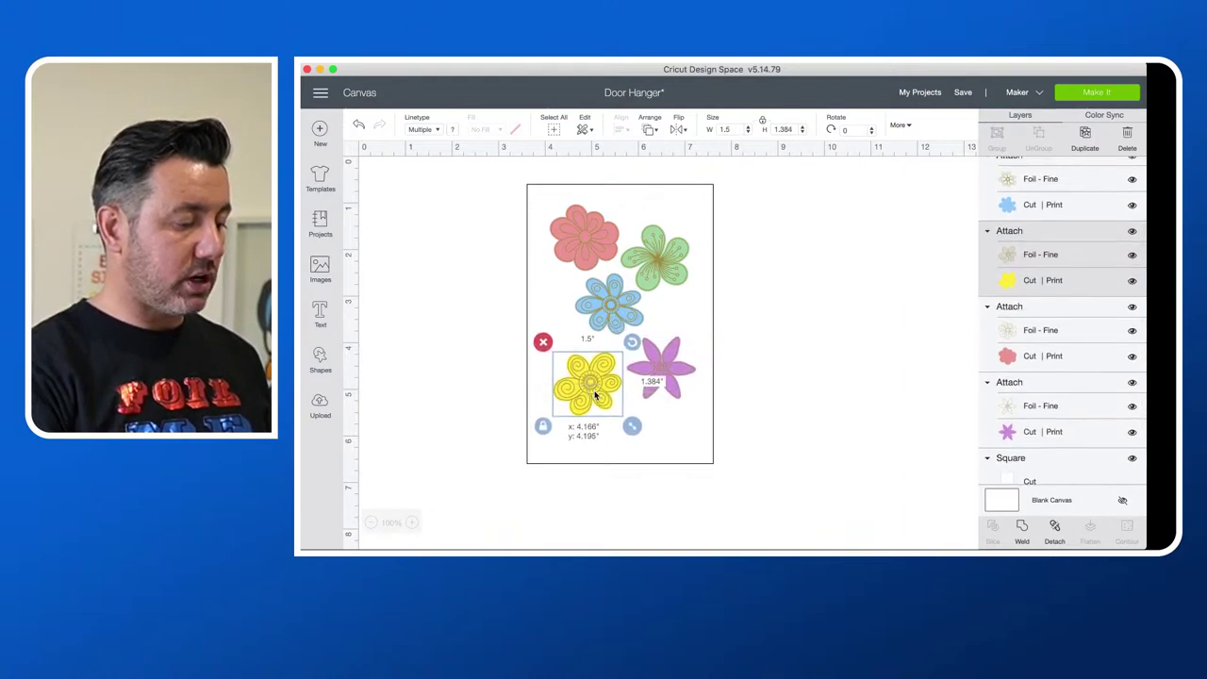
drag(667, 380, 659, 406)
drag(619, 298, 620, 309)
drag(661, 266, 604, 252)
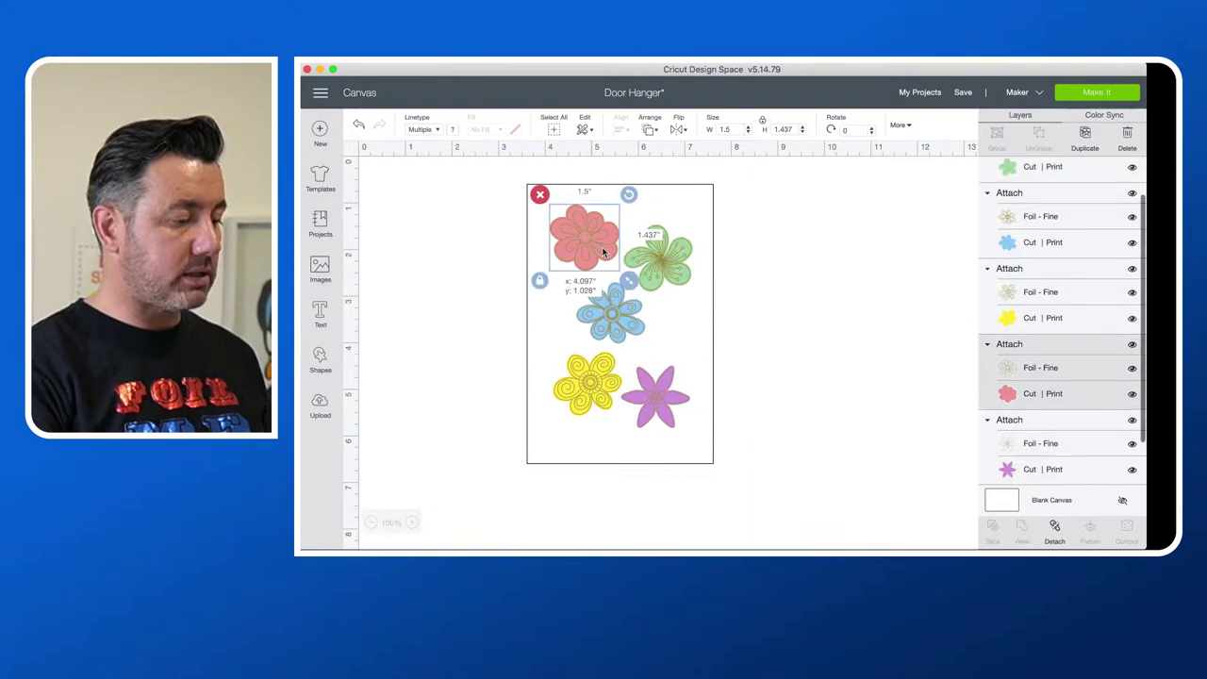
click(882, 285)
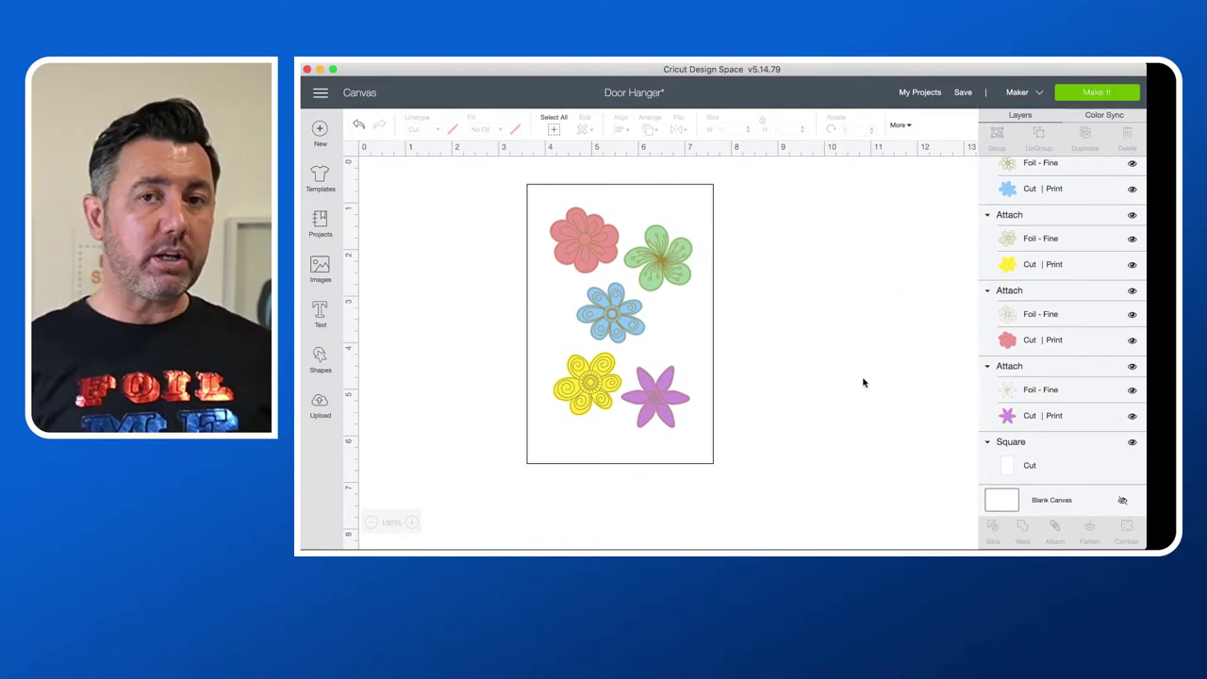
Step: Attach all the flowers to the rectangle, preview the layout on the mat, and return to the canvas
drag(779, 496, 478, 180)
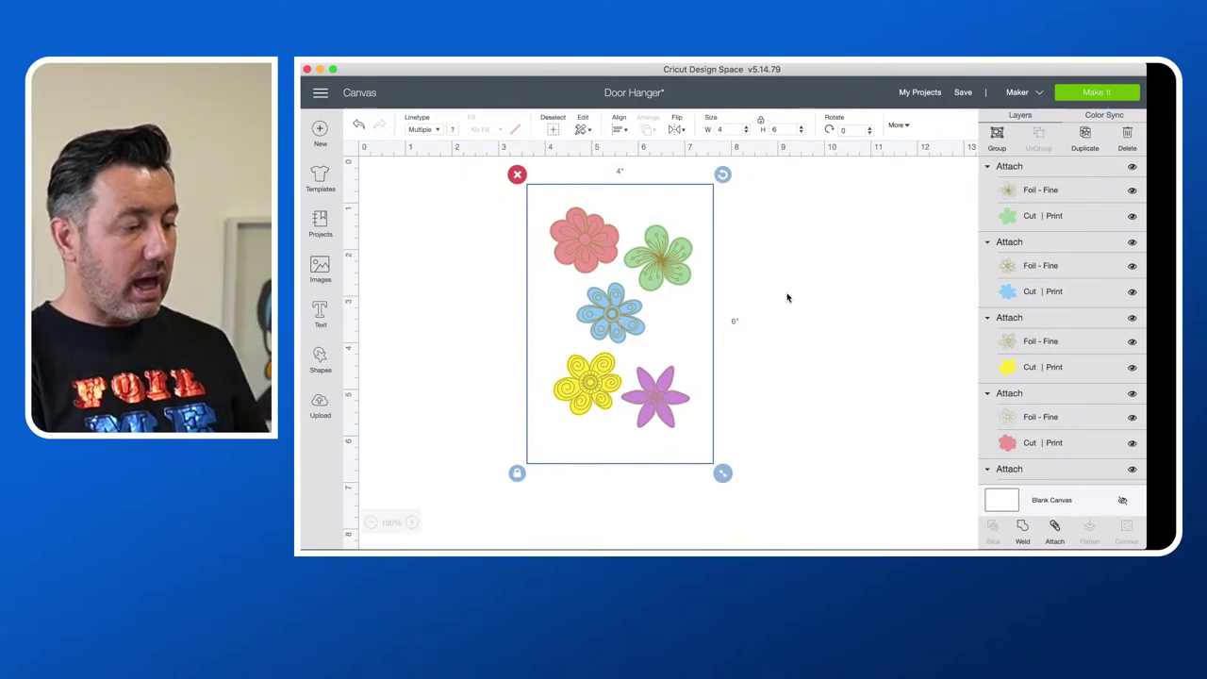
click(1055, 528)
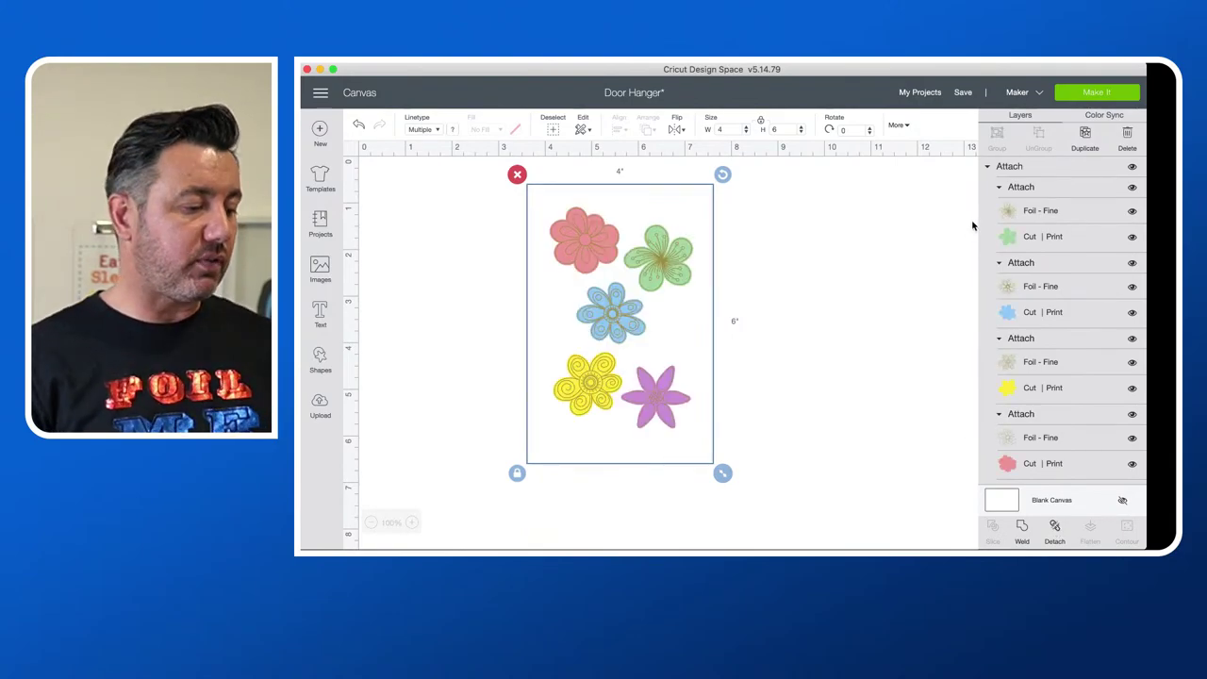
click(1078, 94)
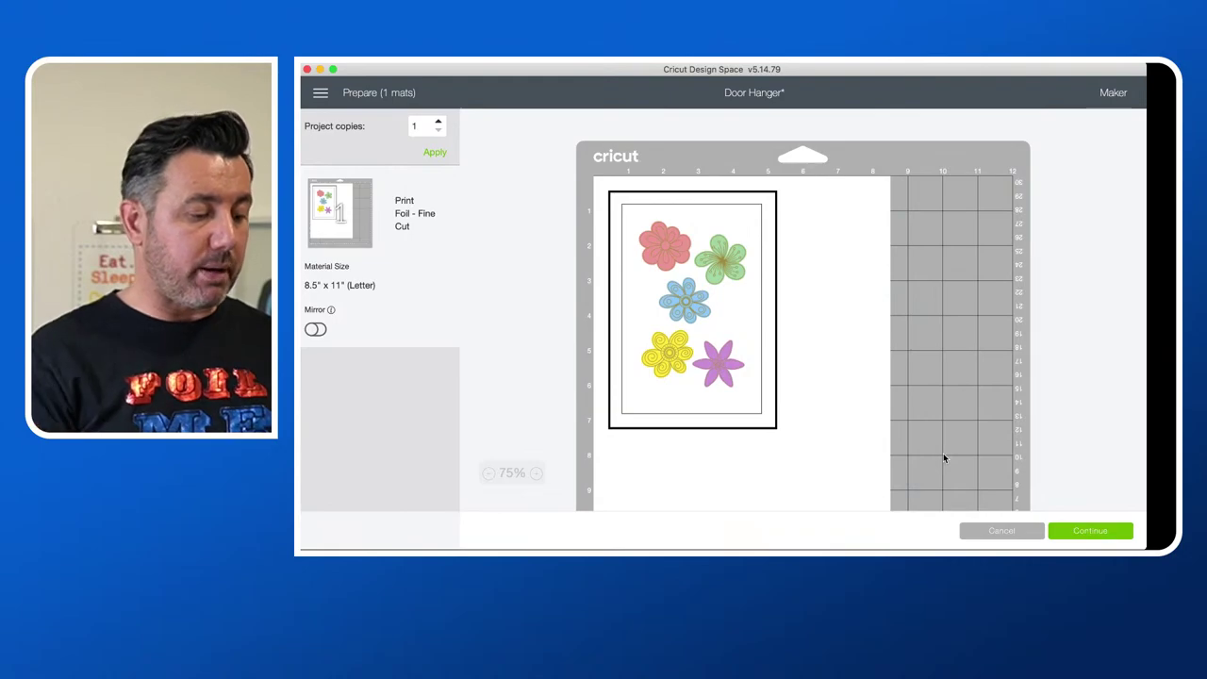
click(1000, 532)
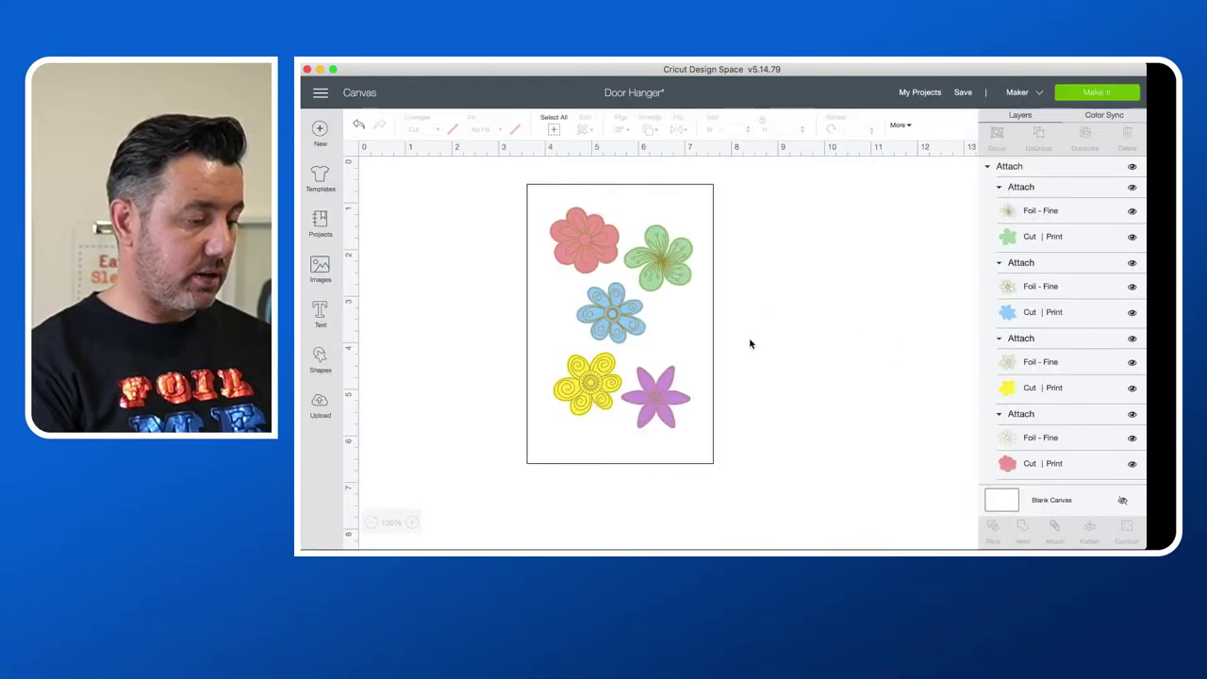
Step: Set the white rectangle's fill to Print and deselect it
click(701, 208)
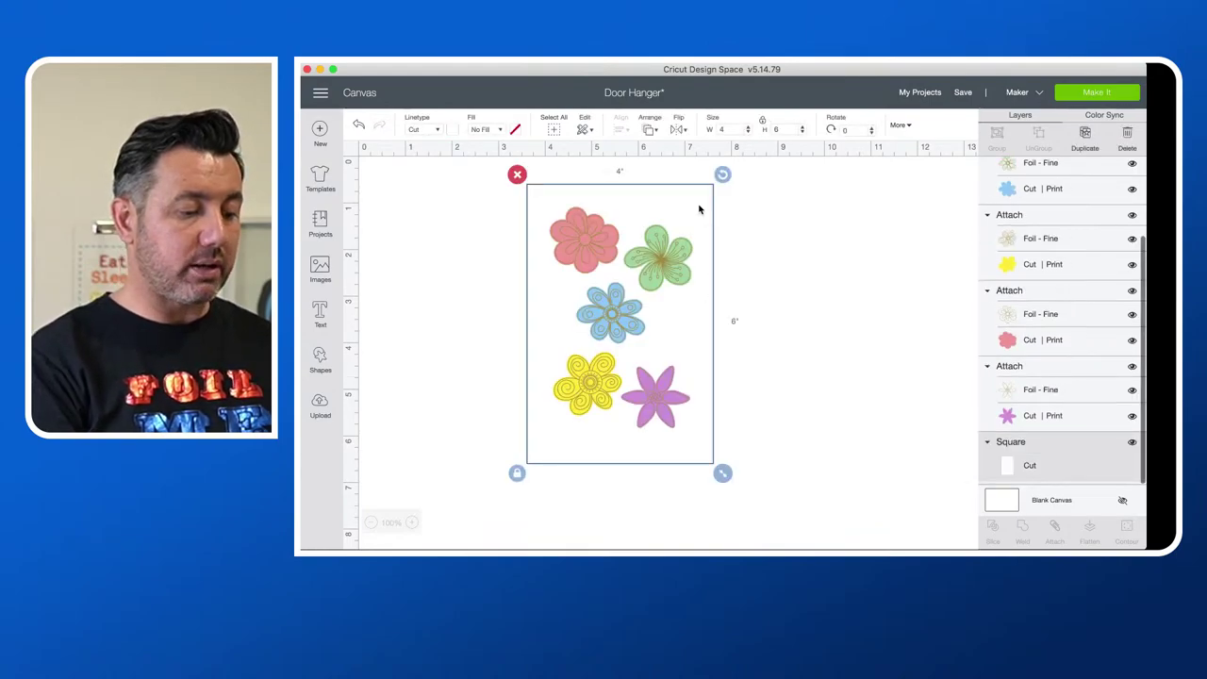
click(483, 129)
click(489, 161)
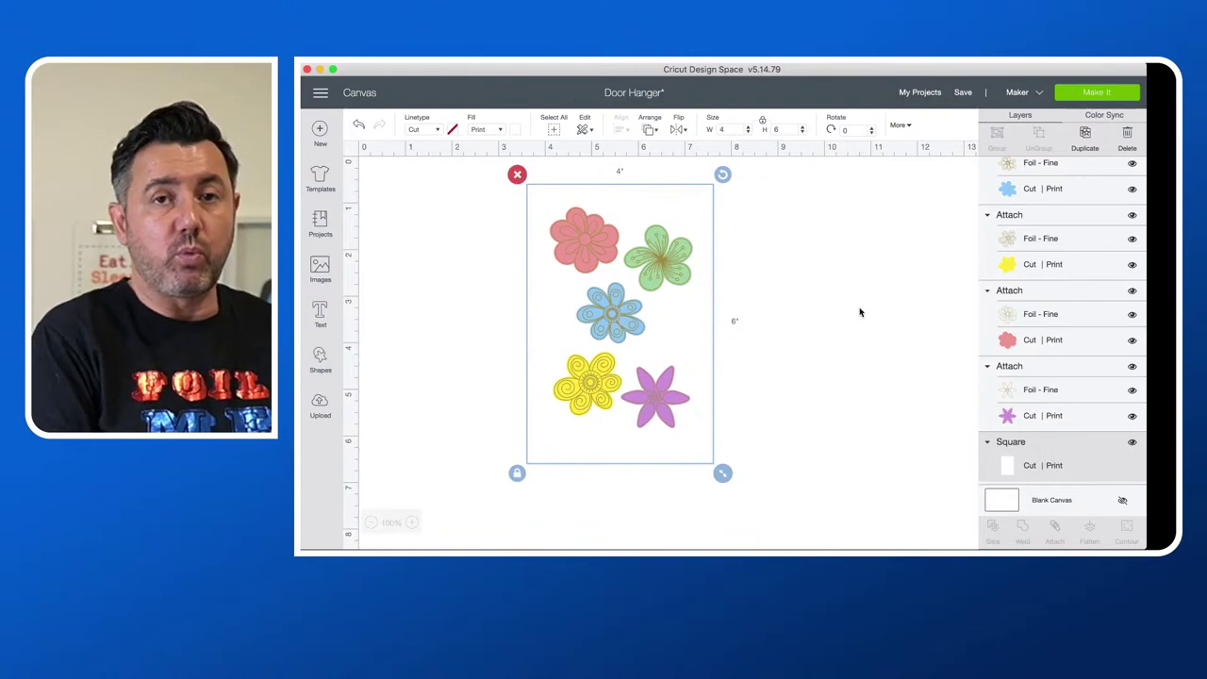
click(840, 394)
Step: Attach all the flowers to the printable rectangle and continue through the mat preview to the Make stage
key(super+a)
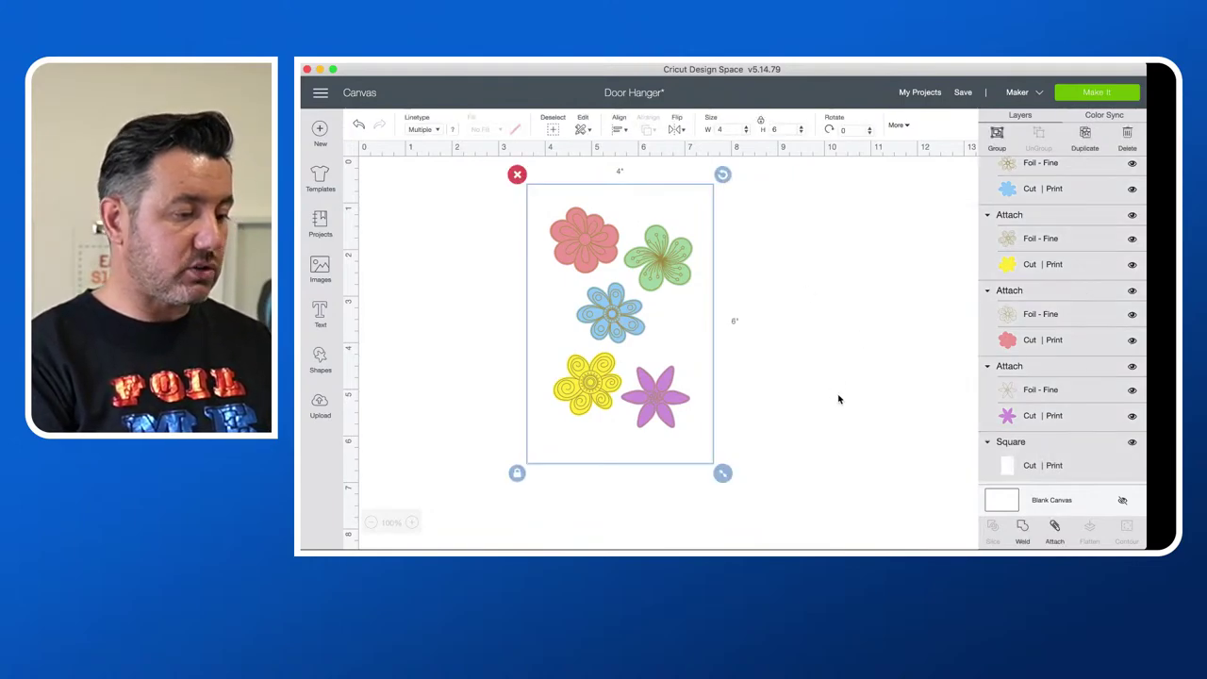
click(1054, 526)
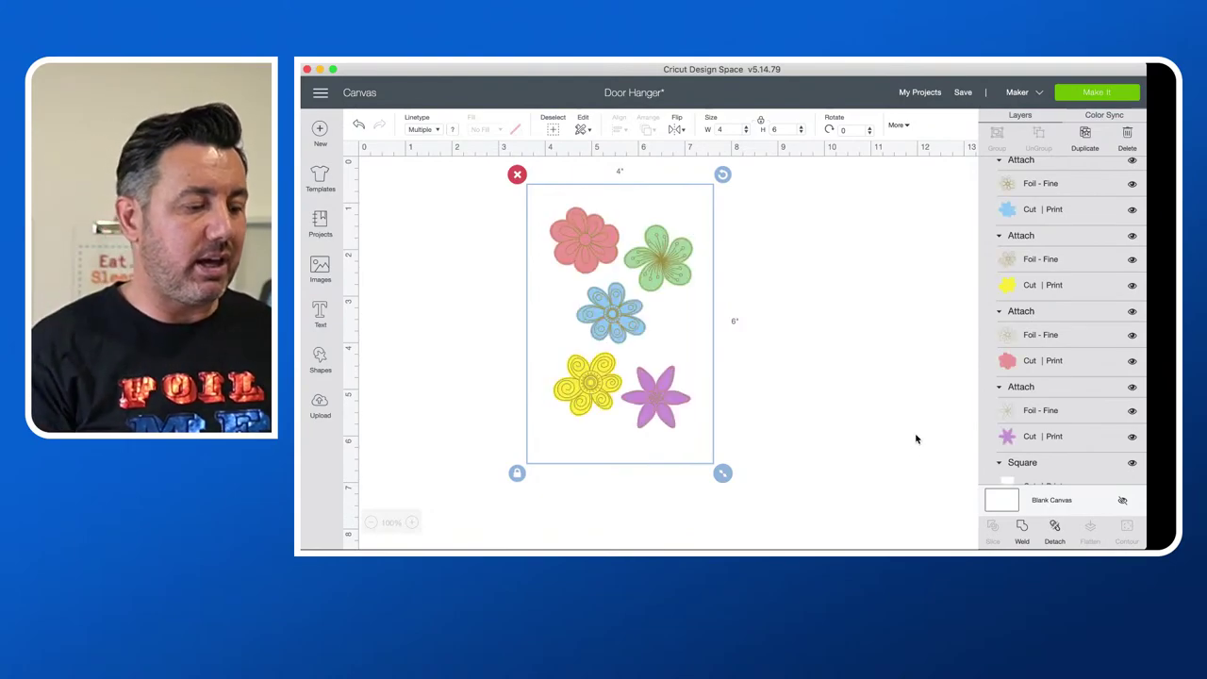
click(1075, 98)
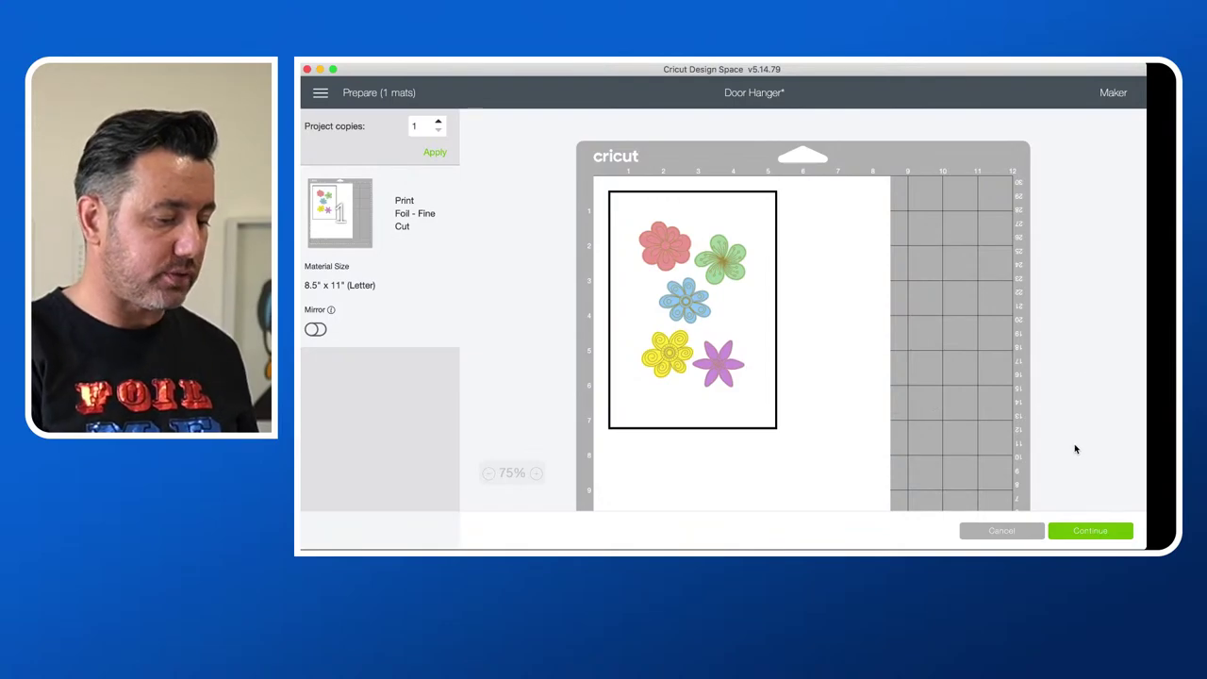
click(1090, 531)
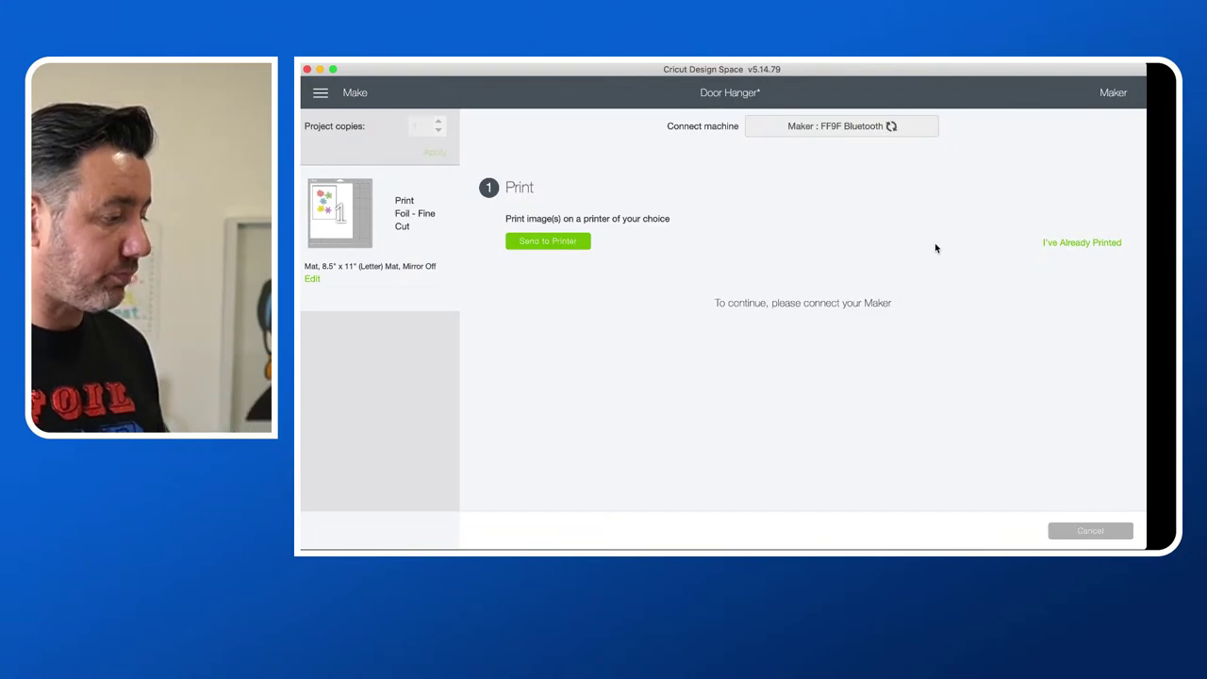
Step: Send the sheet to the EPSON WF-7720 Series printer with Use System Dialog on, and move the window down to uncover the print dialog
click(555, 244)
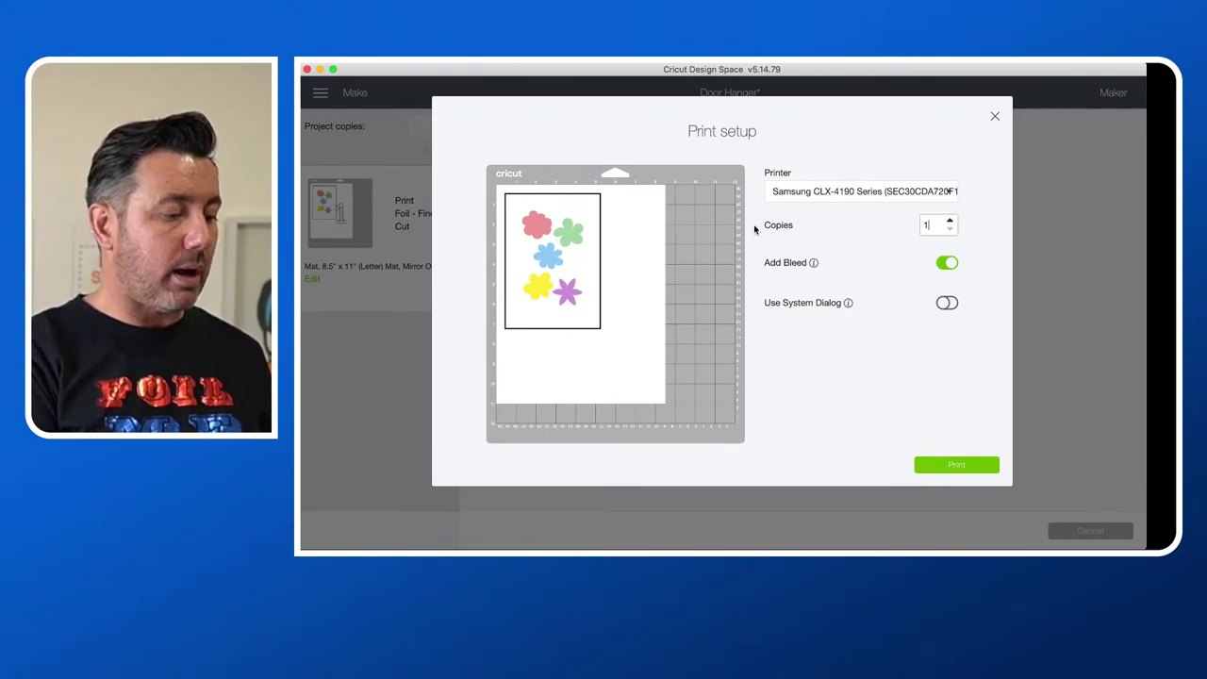
click(844, 196)
click(838, 216)
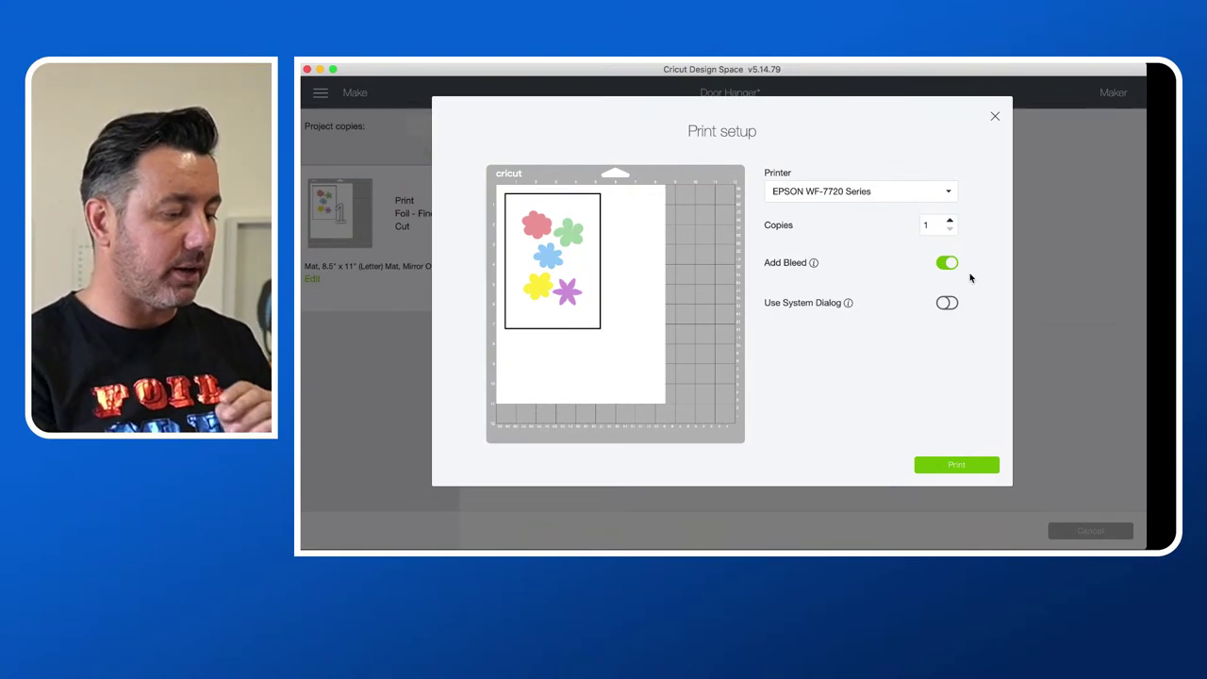
click(948, 303)
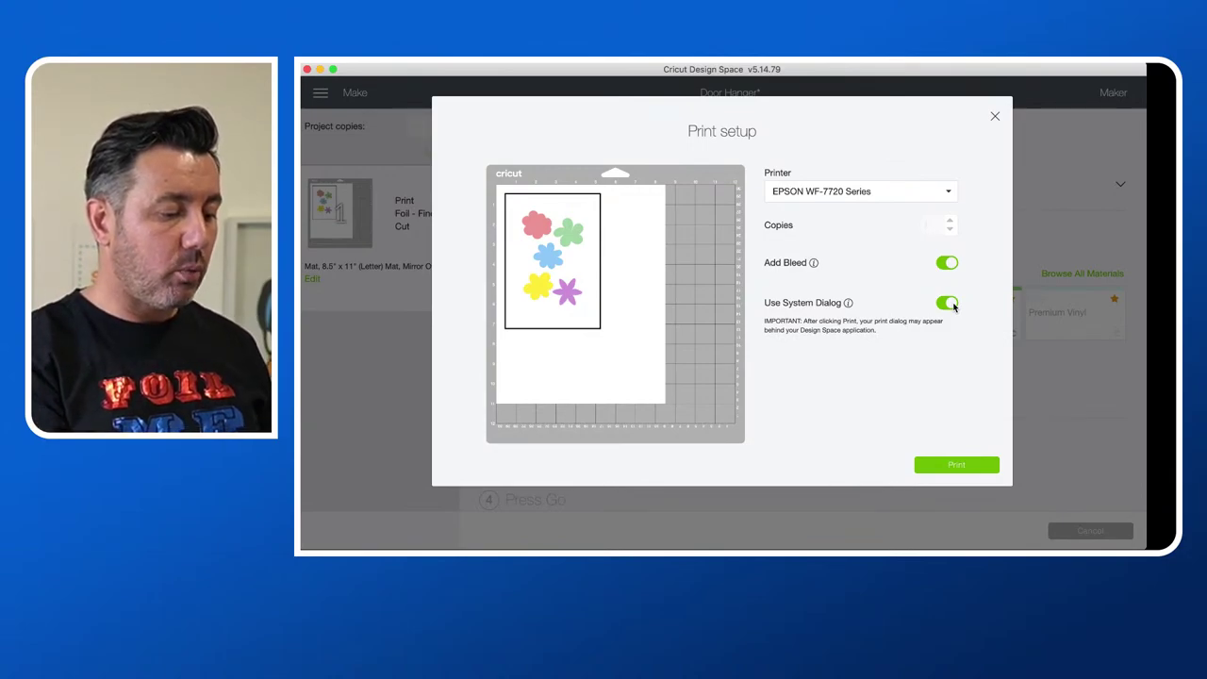
click(957, 466)
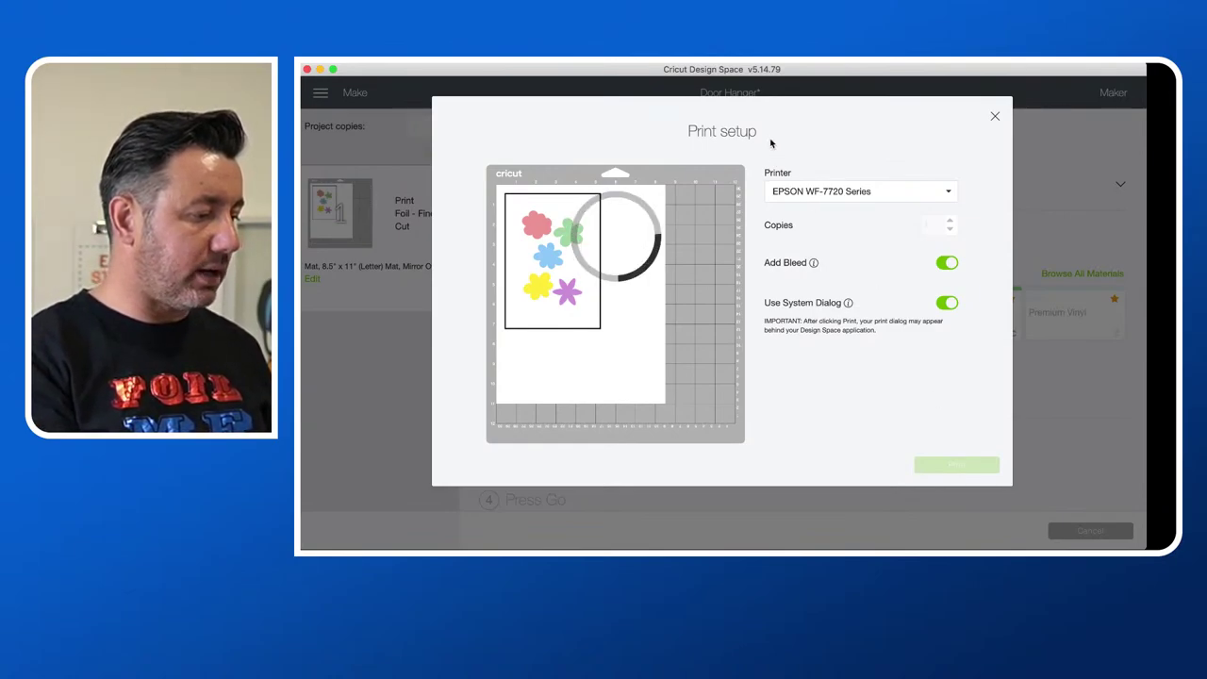
drag(704, 73, 708, 307)
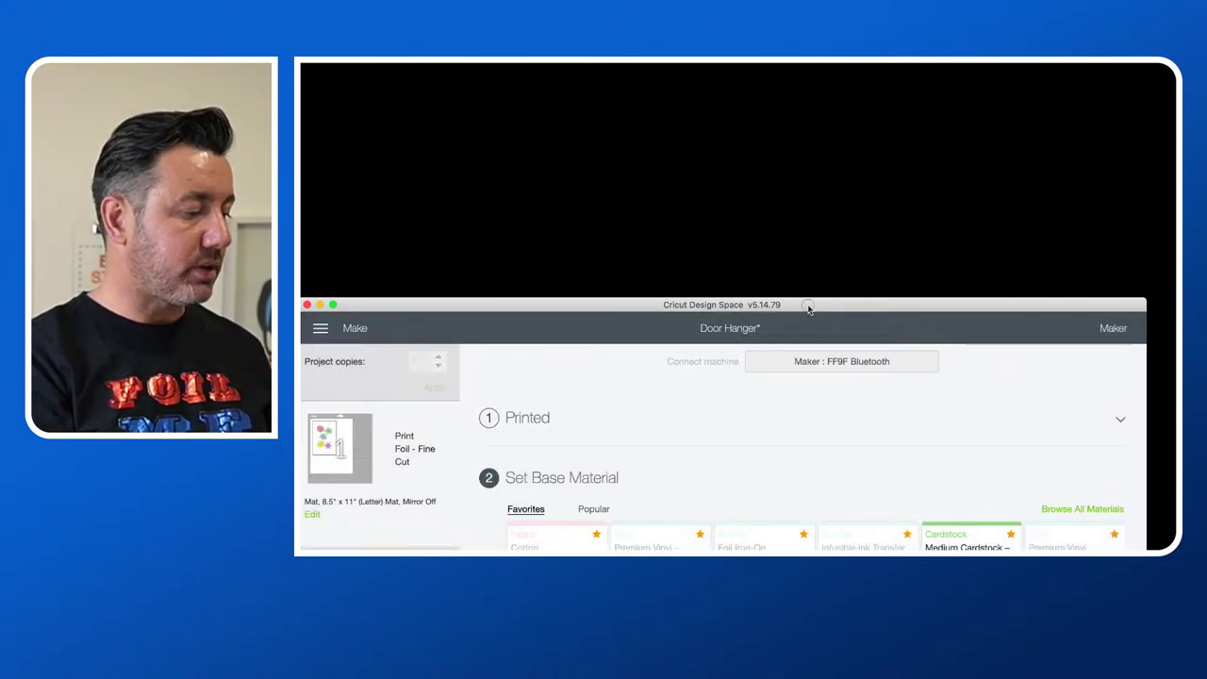
Step: Move the window back up and set the base material to Printable Vinyl
drag(808, 308, 856, 75)
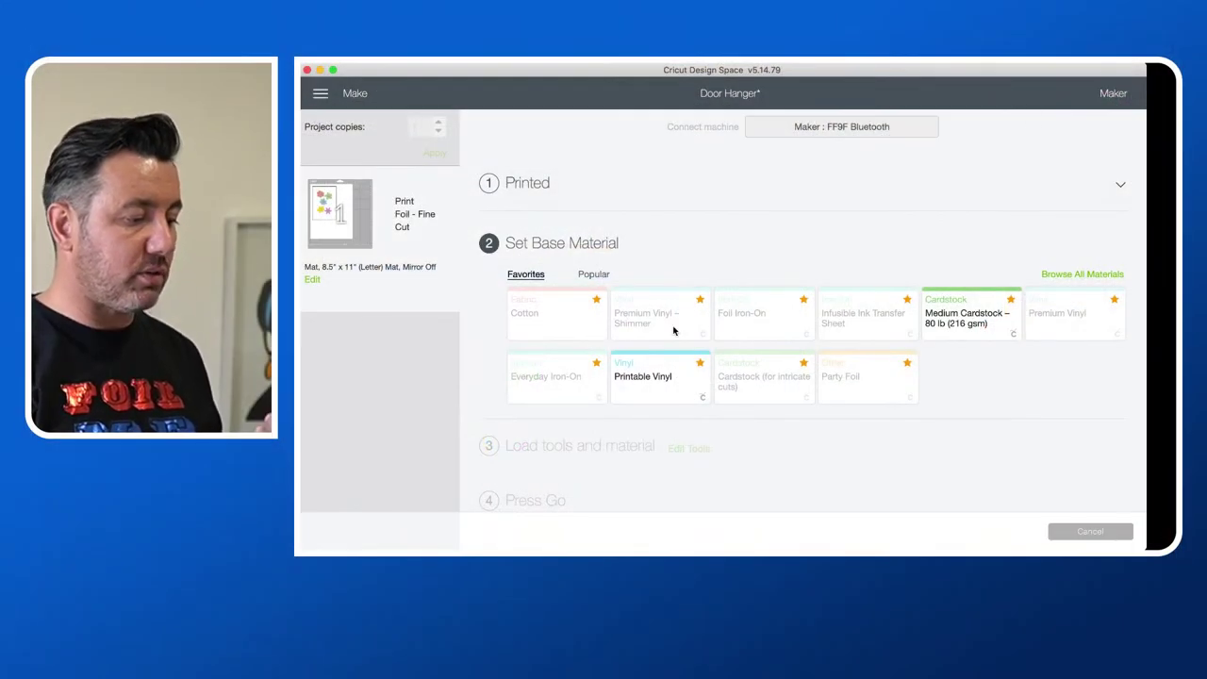
click(660, 375)
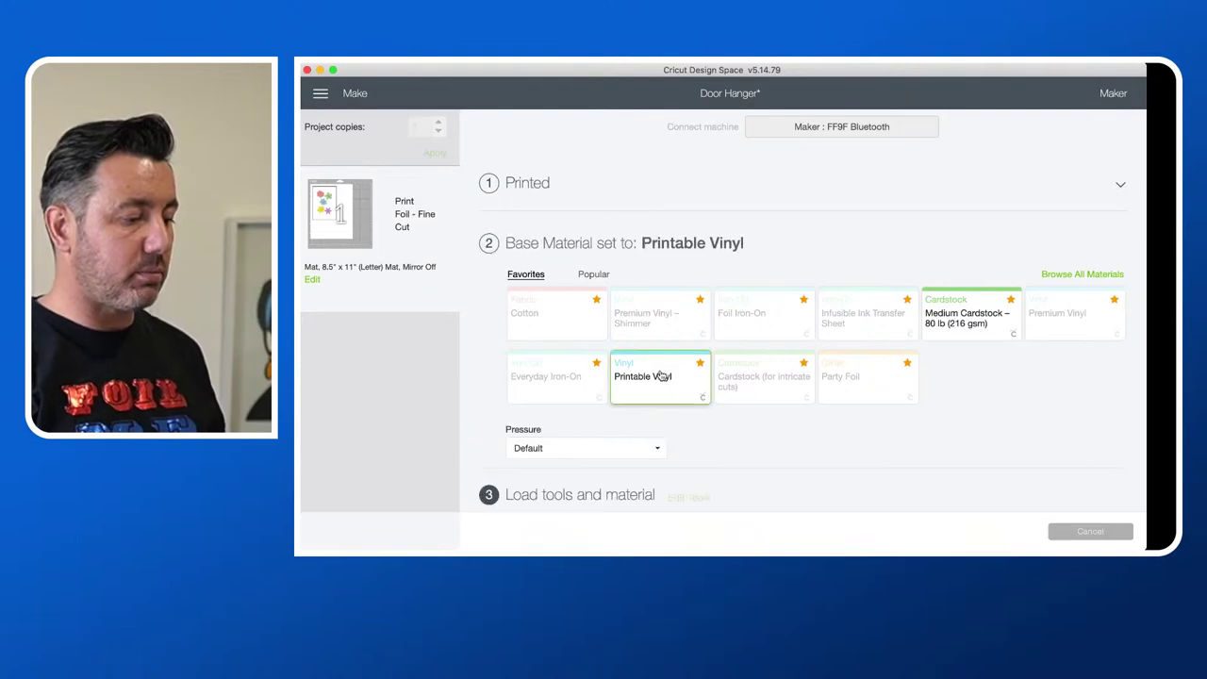